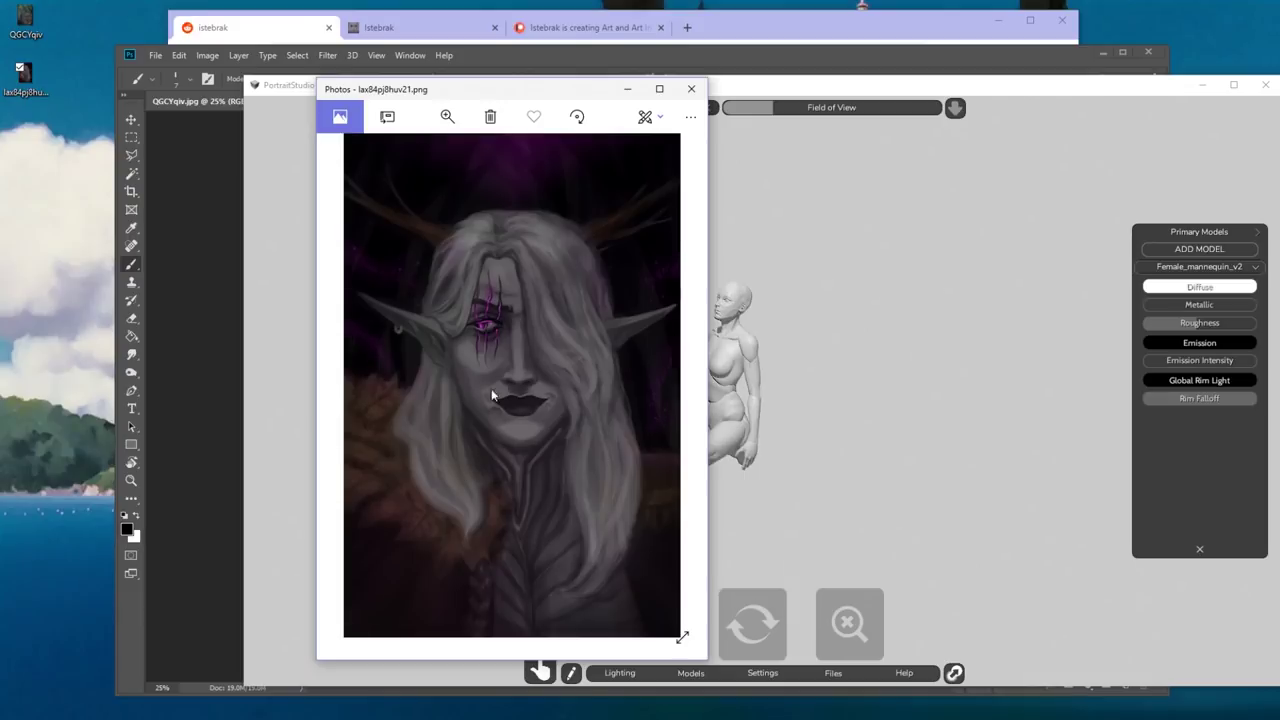
Close the elf portrait, open the painting QGCYqiv.jpg, and place its window beside the 3D figure scene
click(694, 89)
double_click(22, 19)
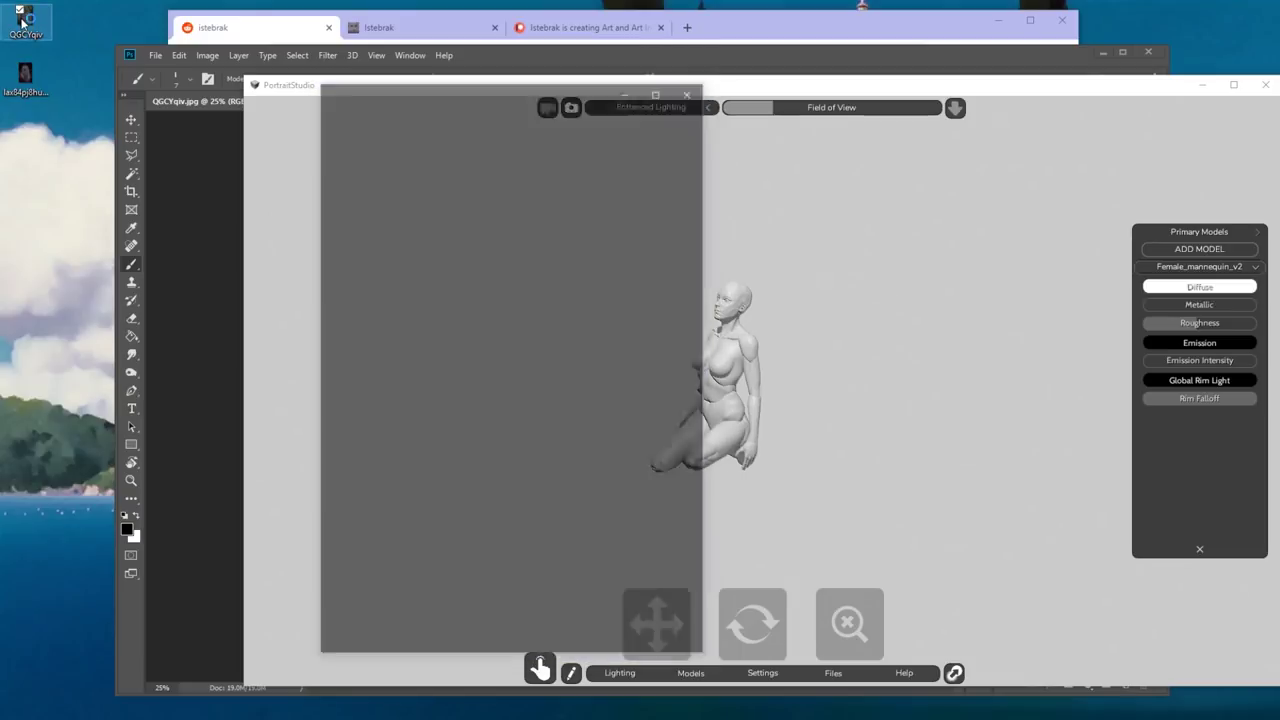
drag(500, 96, 210, 42)
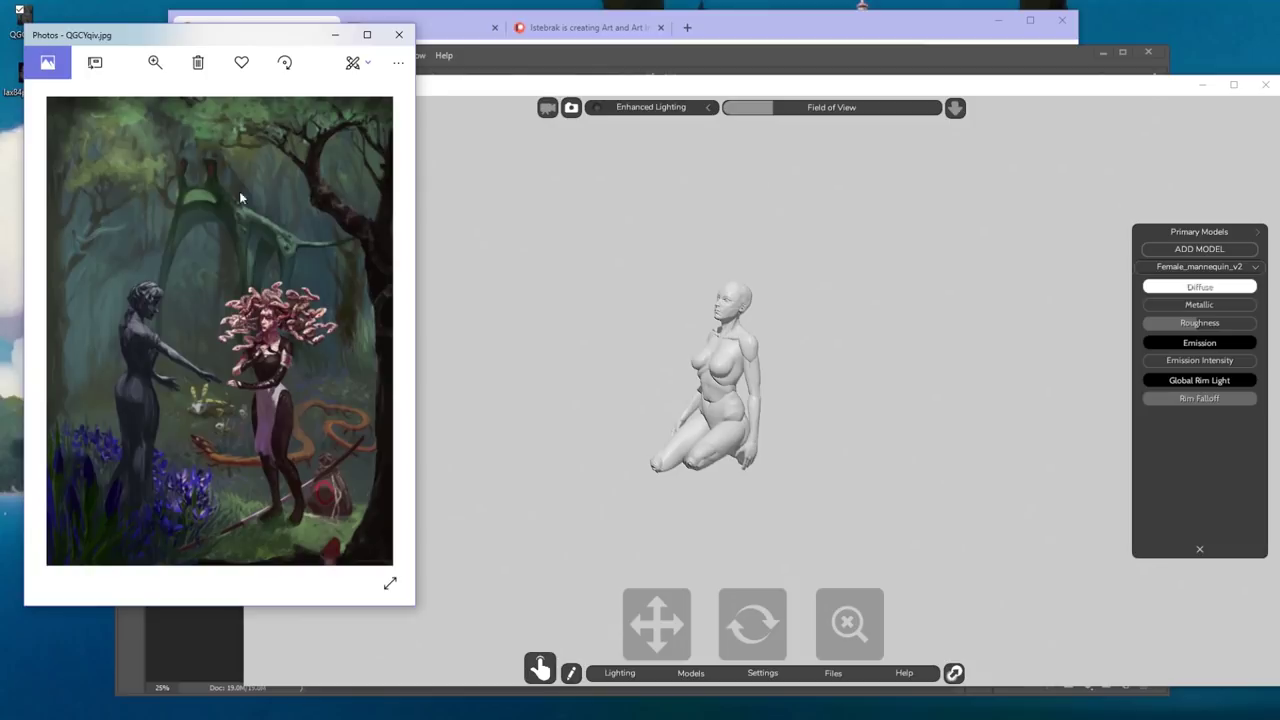
drag(196, 48, 655, 119)
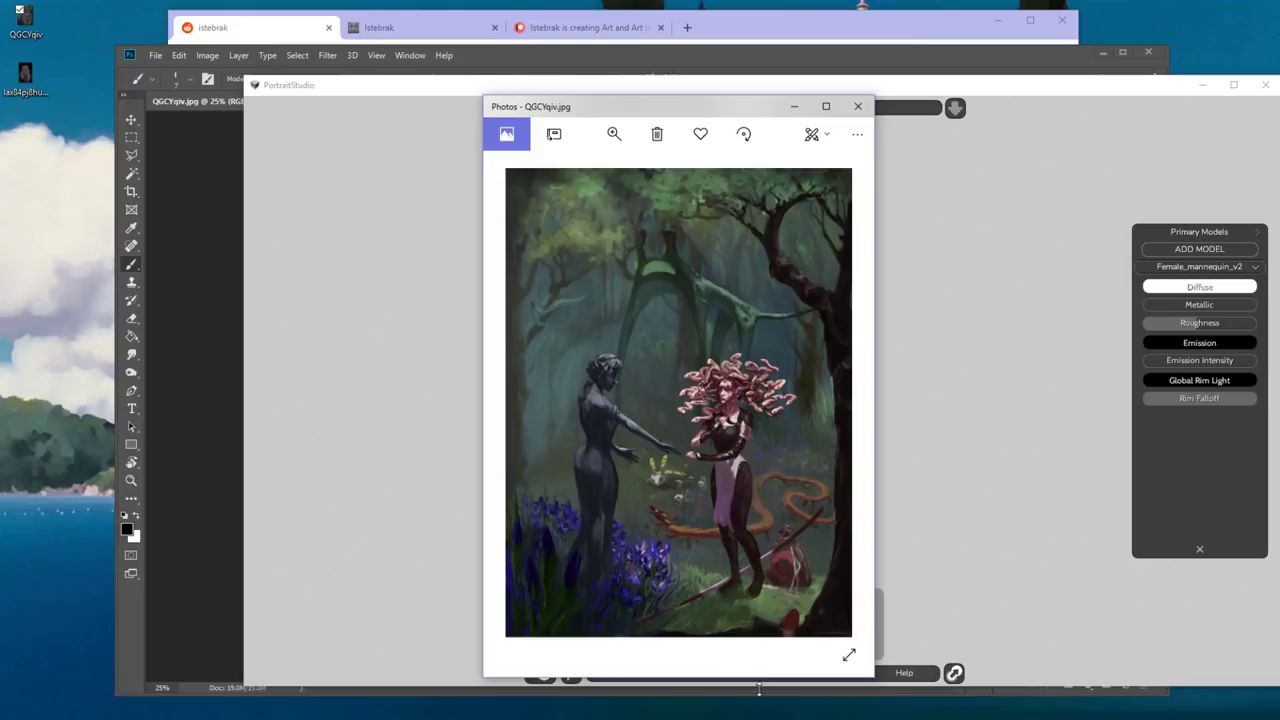
click(693, 708)
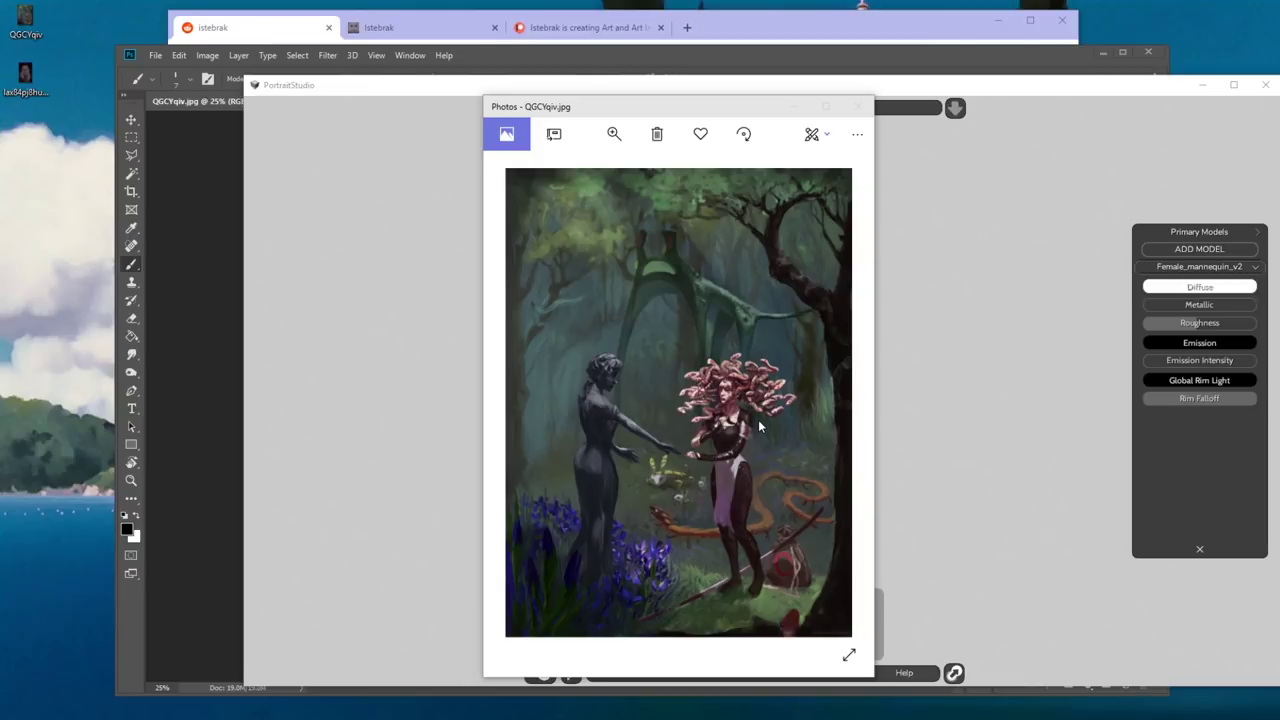
drag(713, 111, 272, 103)
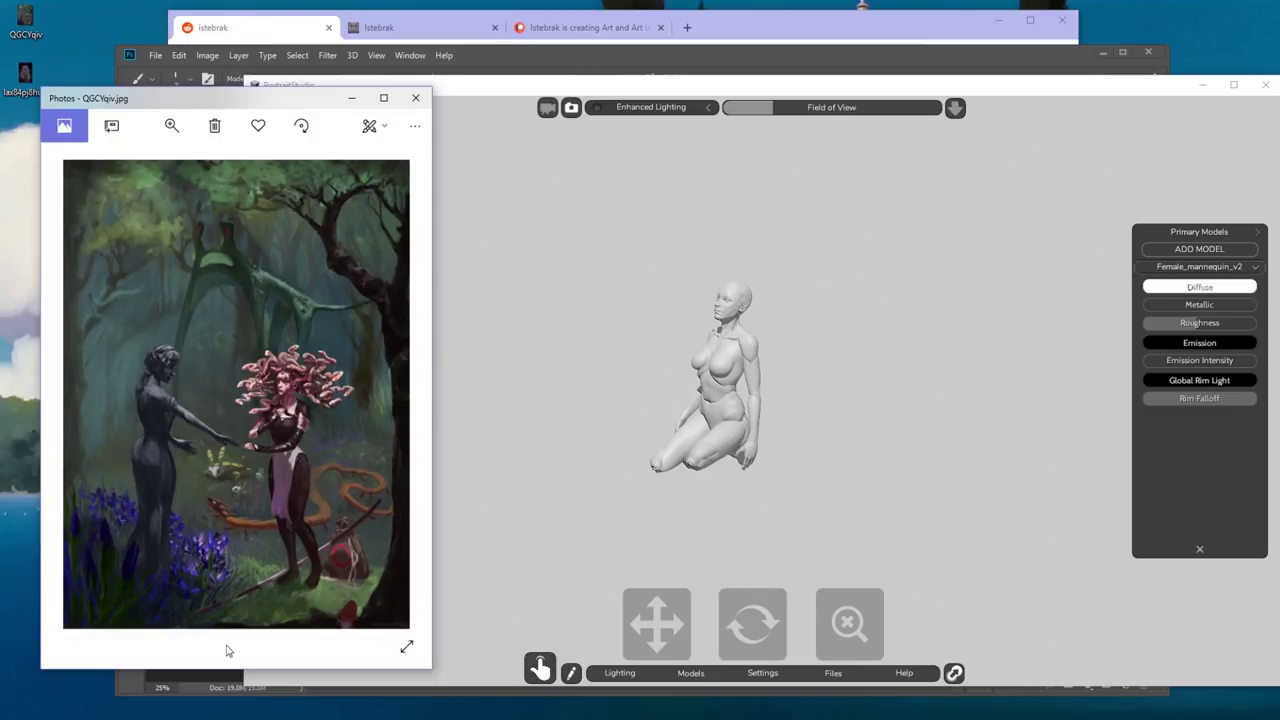
Add a standing, posable female mannequin from the Figures models and raise it above the kneeling mannequin
click(1230, 247)
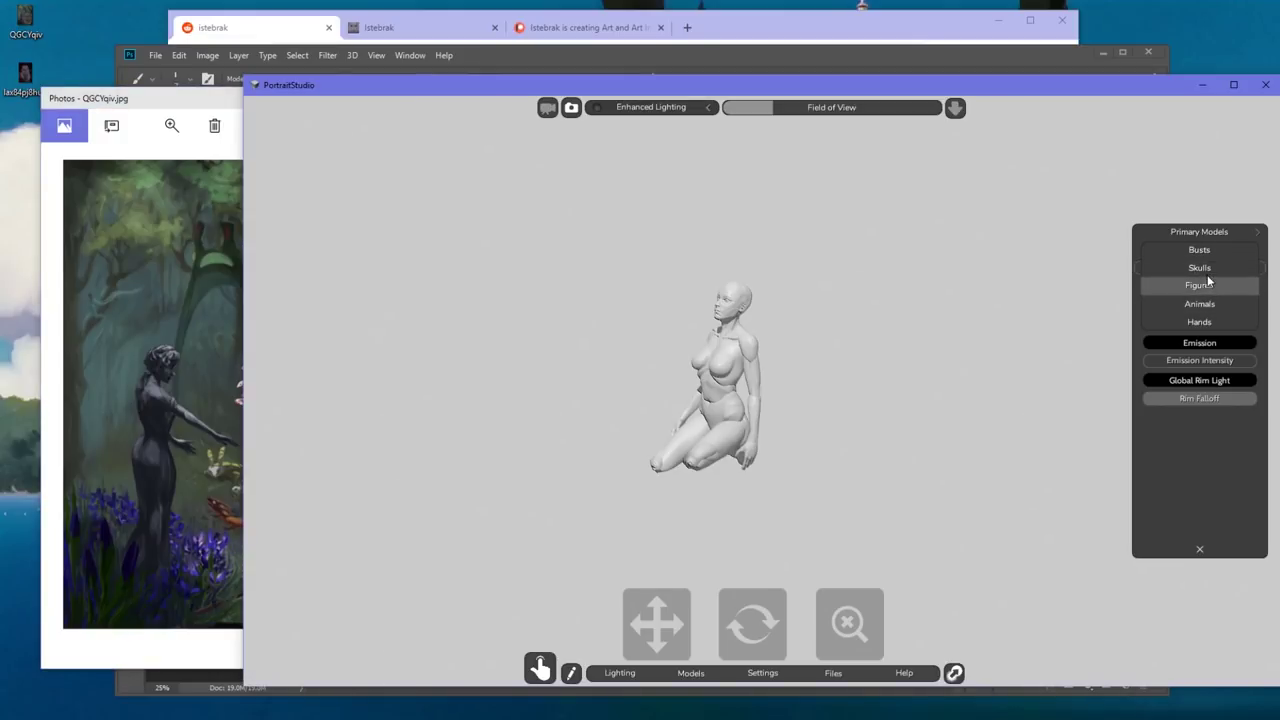
click(1208, 285)
click(1200, 265)
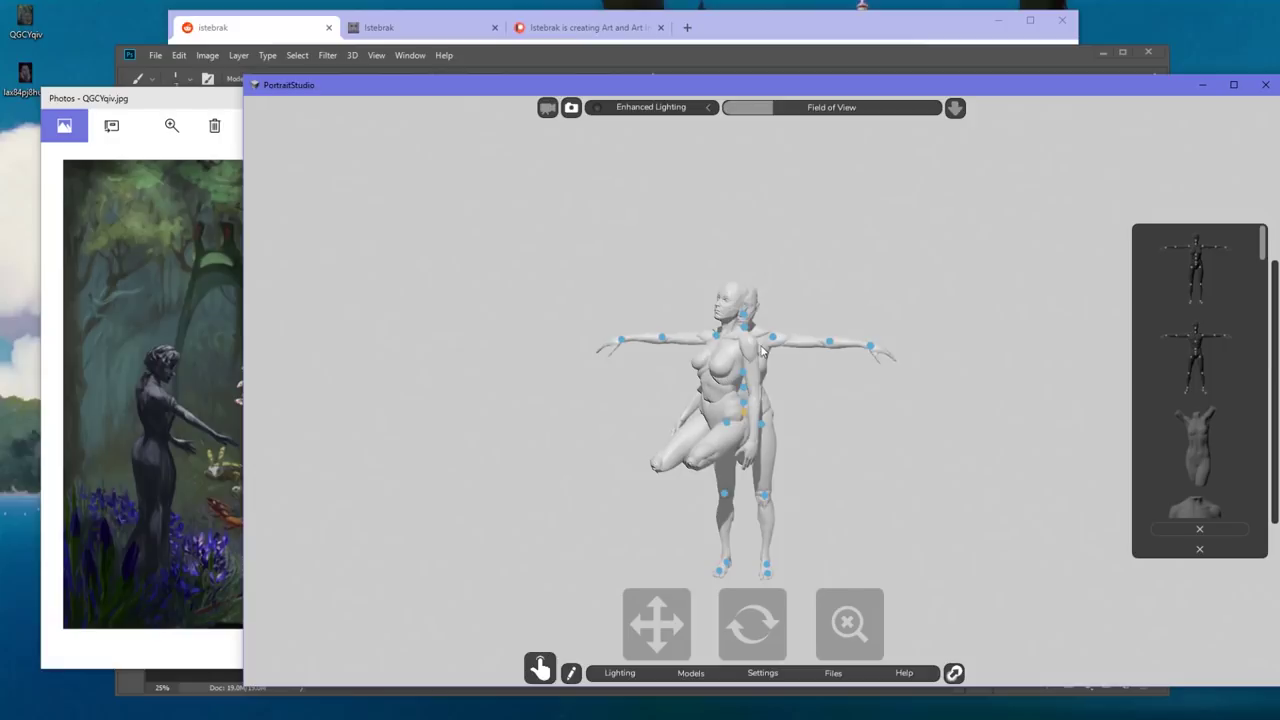
click(745, 418)
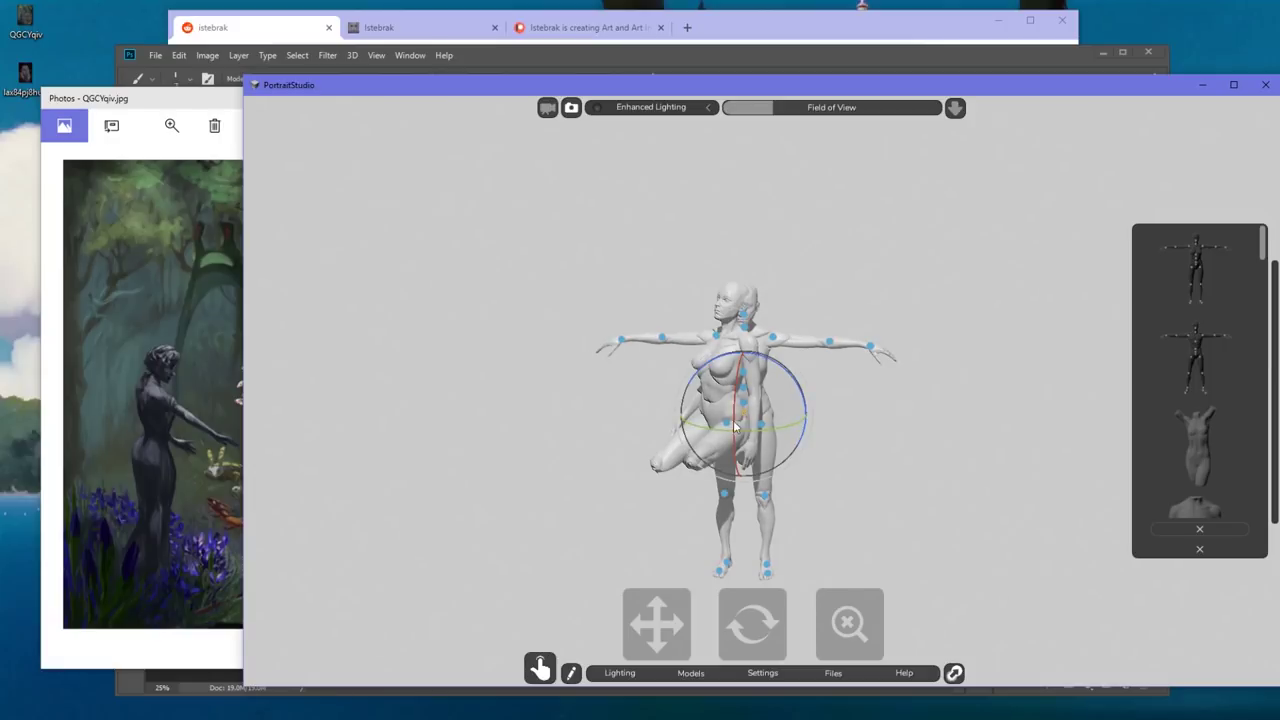
click(745, 418)
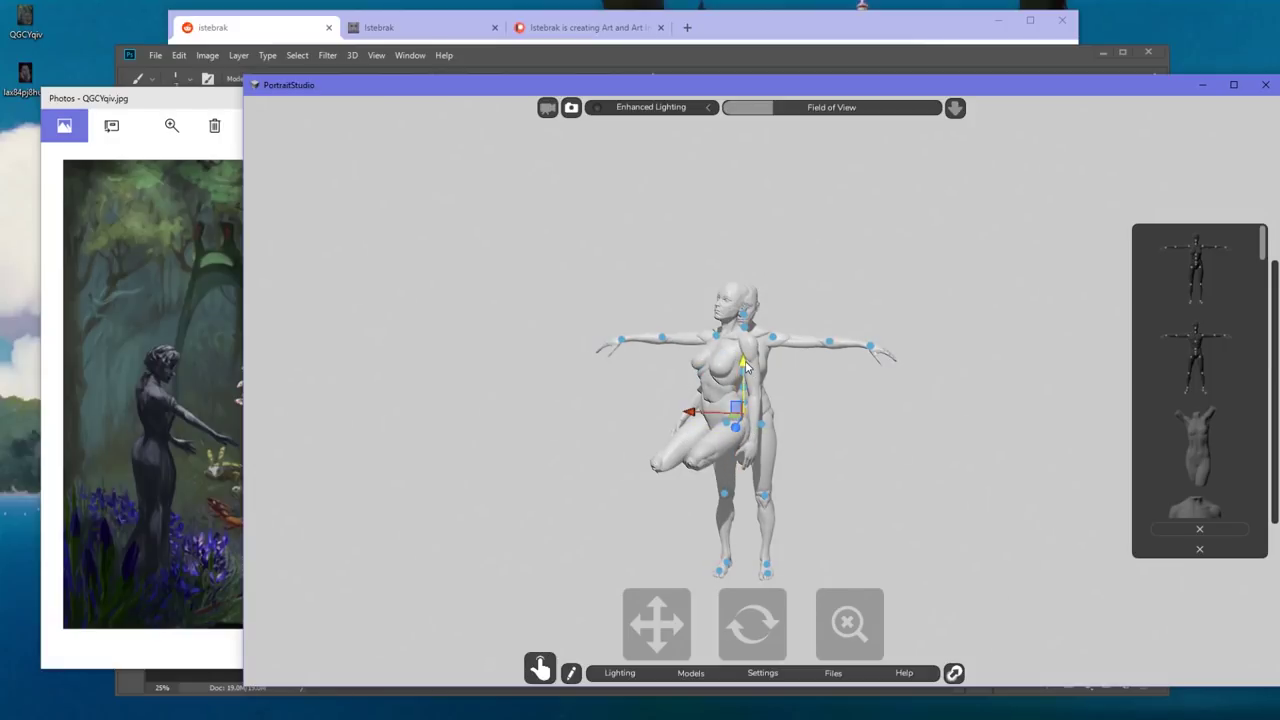
drag(745, 368, 745, 233)
Turn the standing mannequin to face away from the camera and move it clear of the kneeling mannequin, matching the painting's statue
click(688, 292)
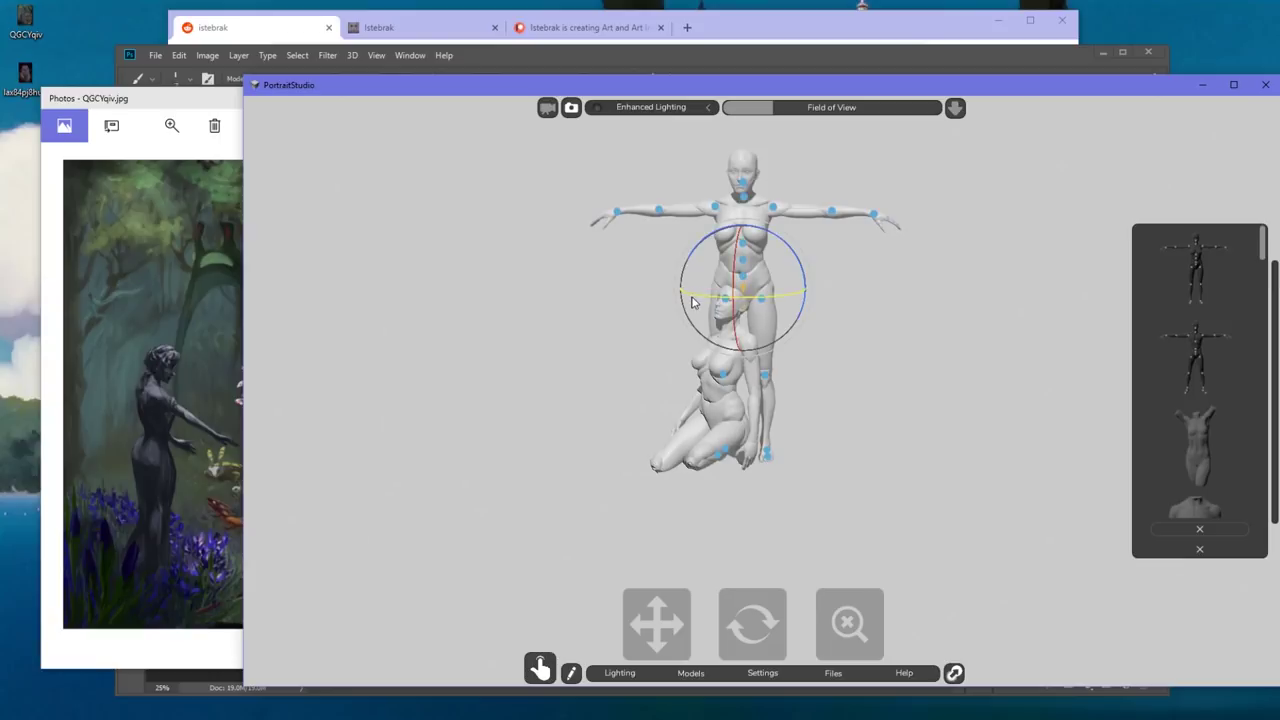
drag(694, 302, 532, 339)
click(758, 300)
drag(551, 282, 551, 241)
drag(588, 292, 536, 283)
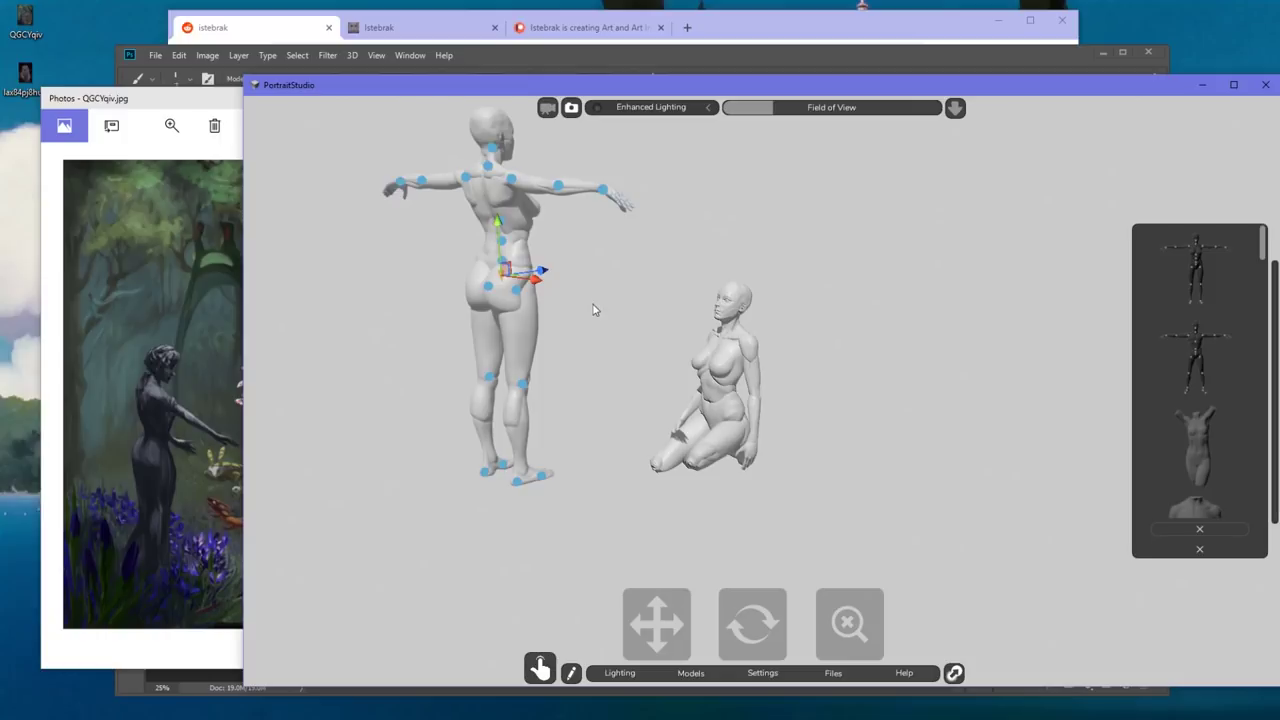
mouse_move(496, 224)
mouse_down()
mouse_move(495, 260)
mouse_move(488, 247)
mouse_up()
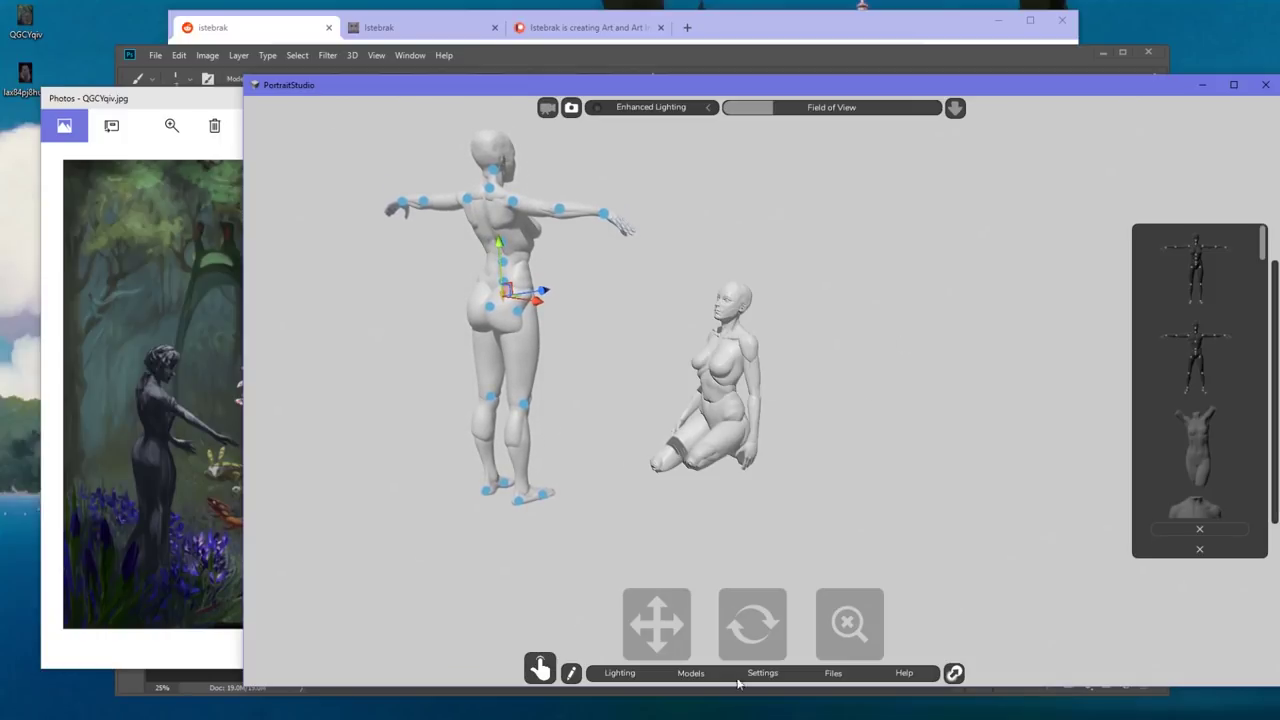
Arrange the PortraitStudio and painting windows side by side so the whole painting can be compared with both figures
drag(469, 90, 522, 88)
drag(153, 103, 123, 91)
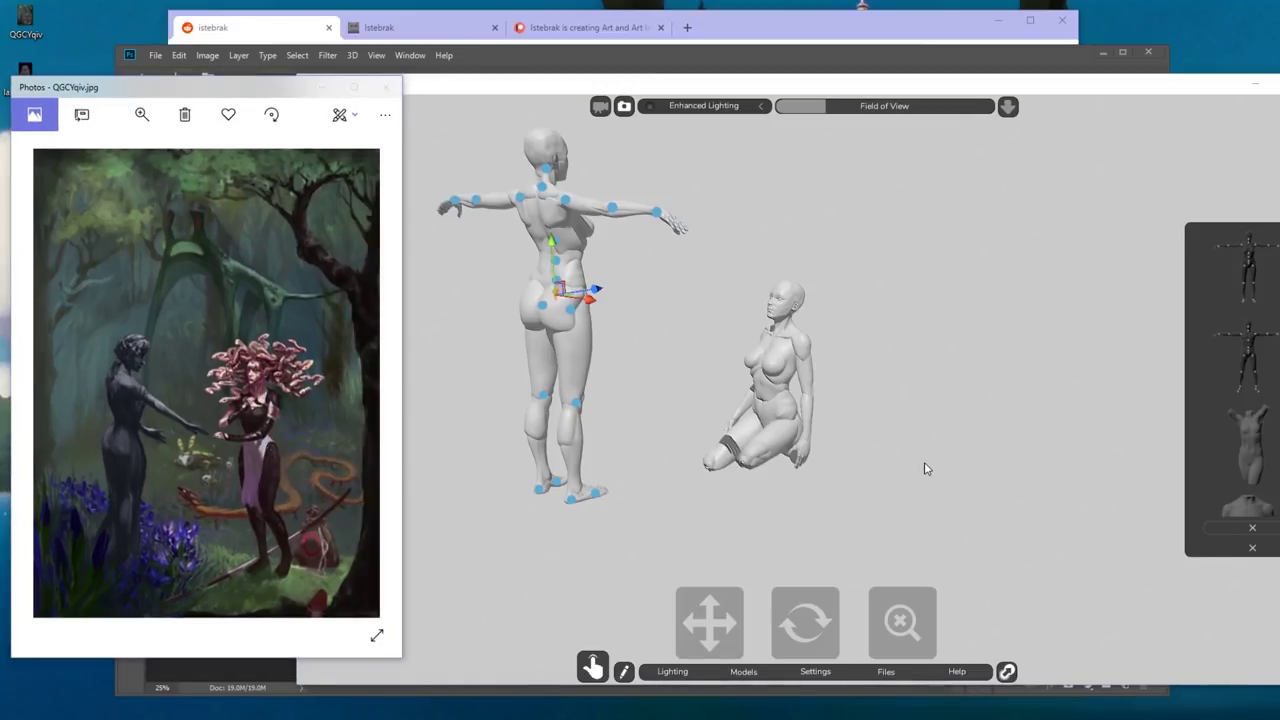
click(925, 470)
Raise the standing mannequin slightly relative to the kneeling mannequin, viewing both from a lower angle
drag(802, 630, 822, 585)
drag(713, 623, 700, 700)
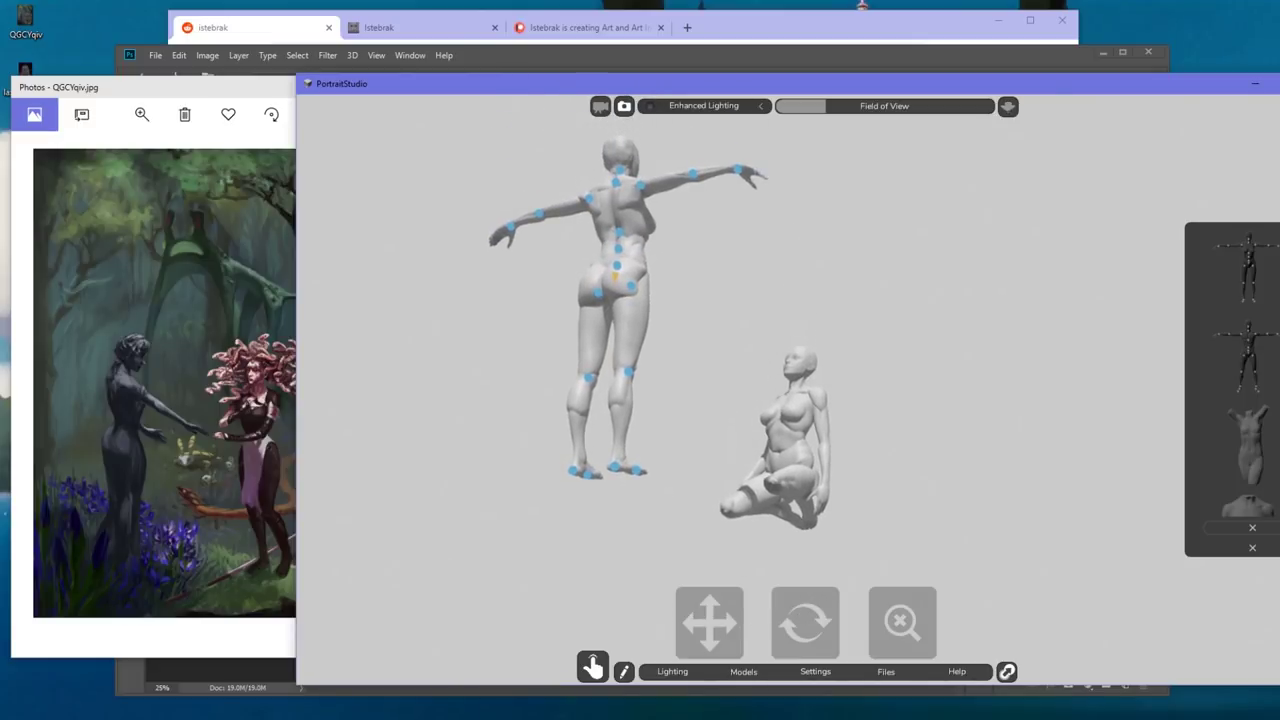
drag(712, 638, 699, 652)
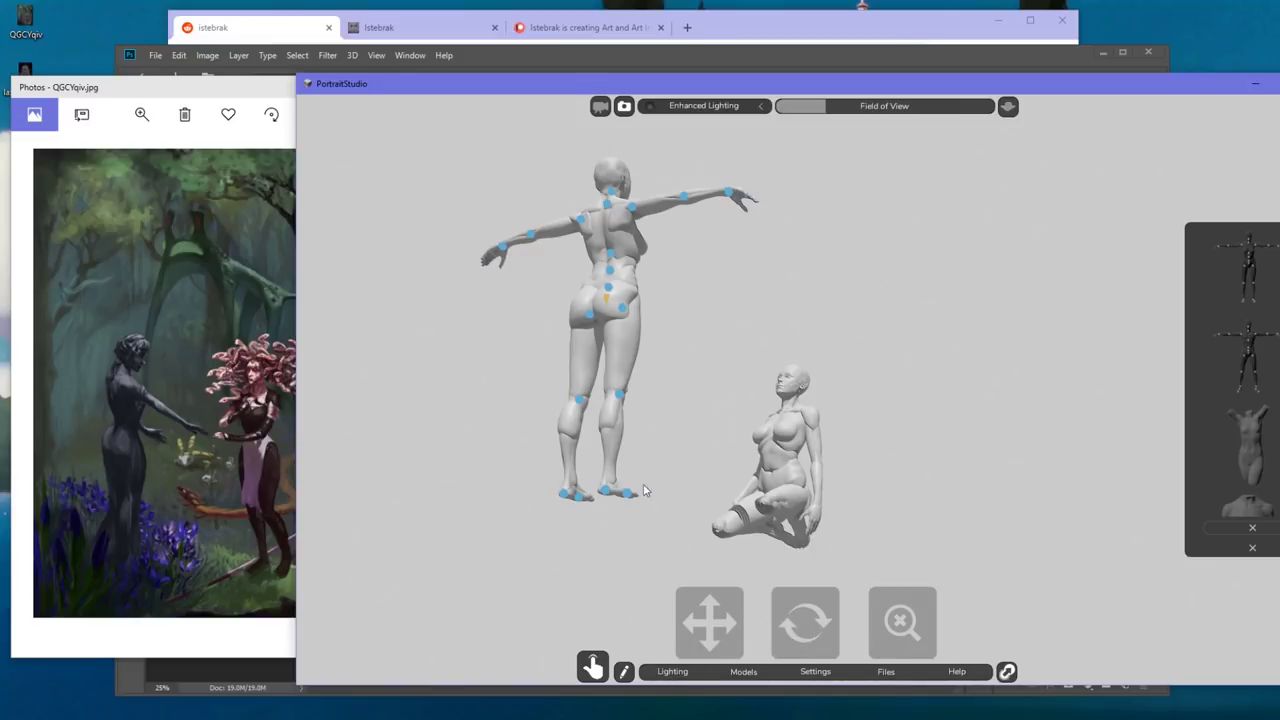
click(611, 296)
drag(610, 258, 609, 234)
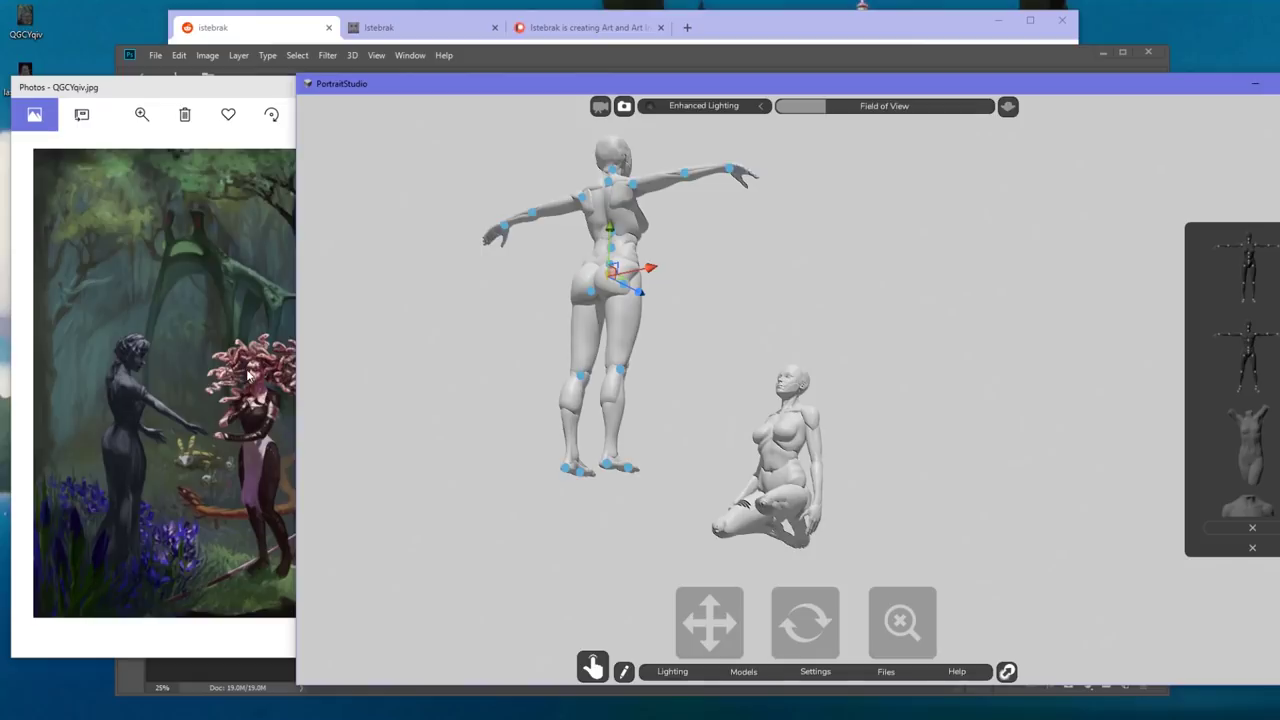
Narrow the PortraitStudio window so it no longer covers the painting, keeping both mannequins in frame
click(614, 172)
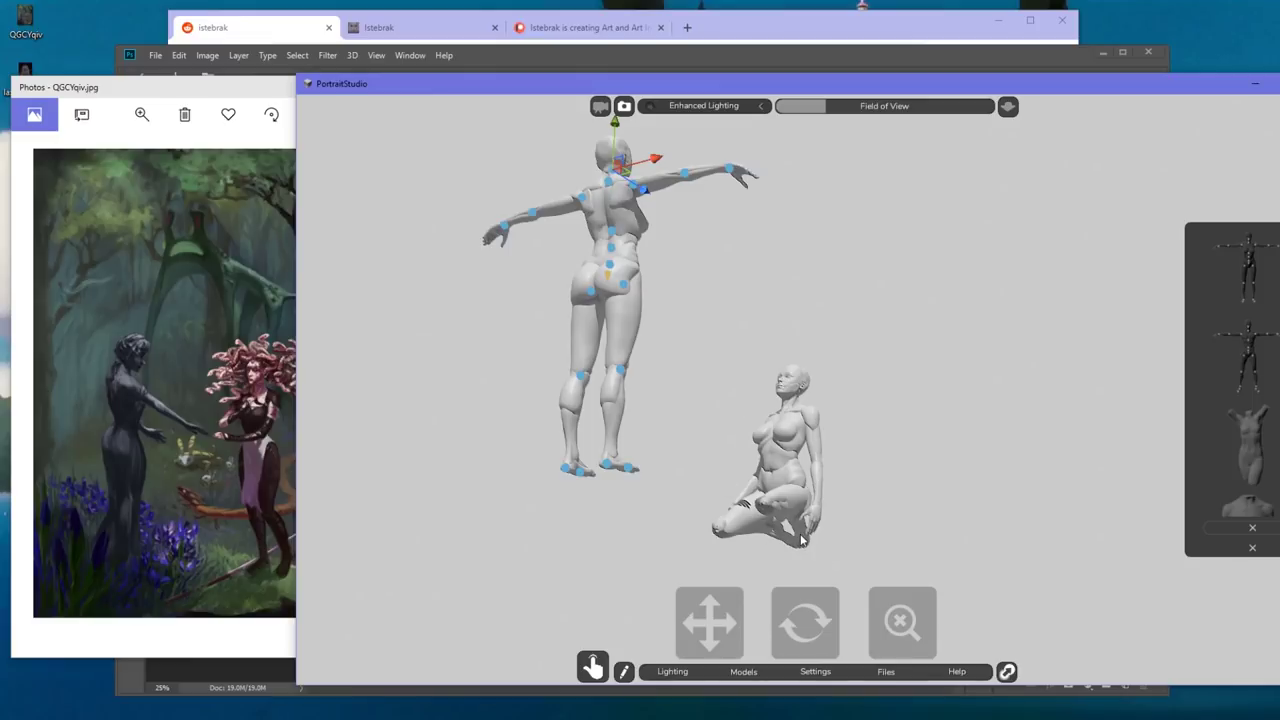
drag(297, 268, 398, 267)
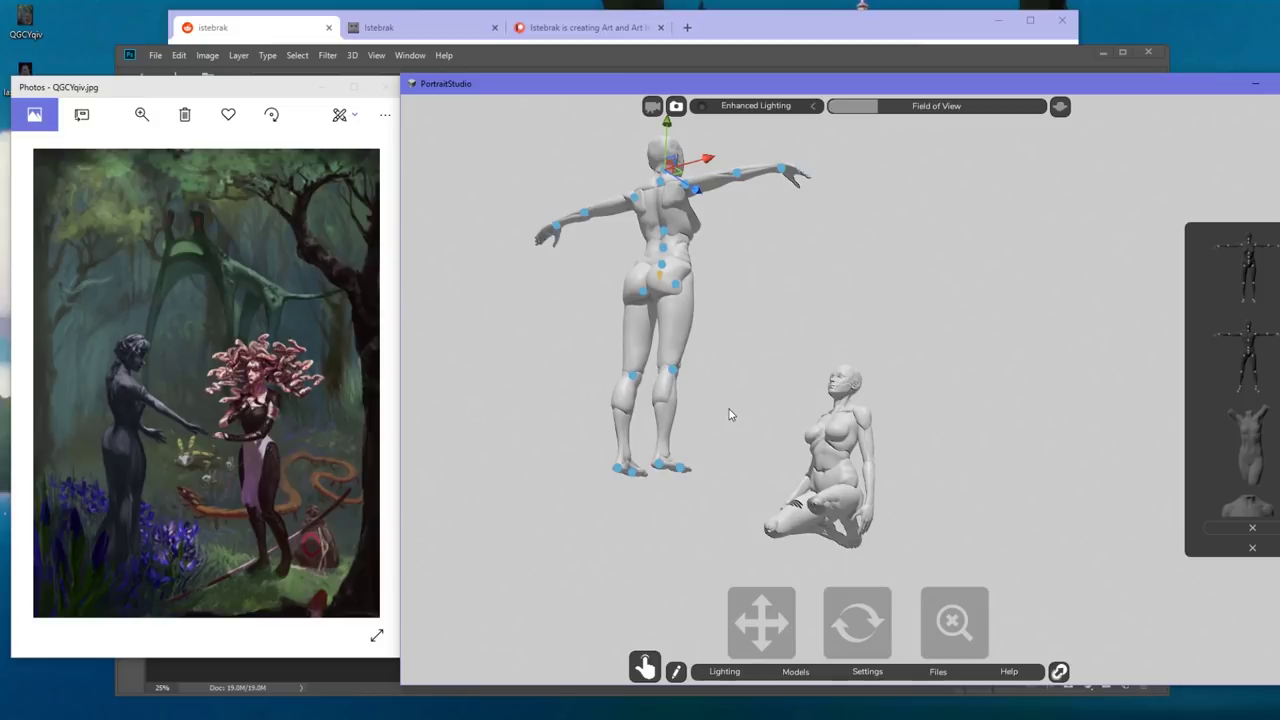
drag(769, 613, 750, 646)
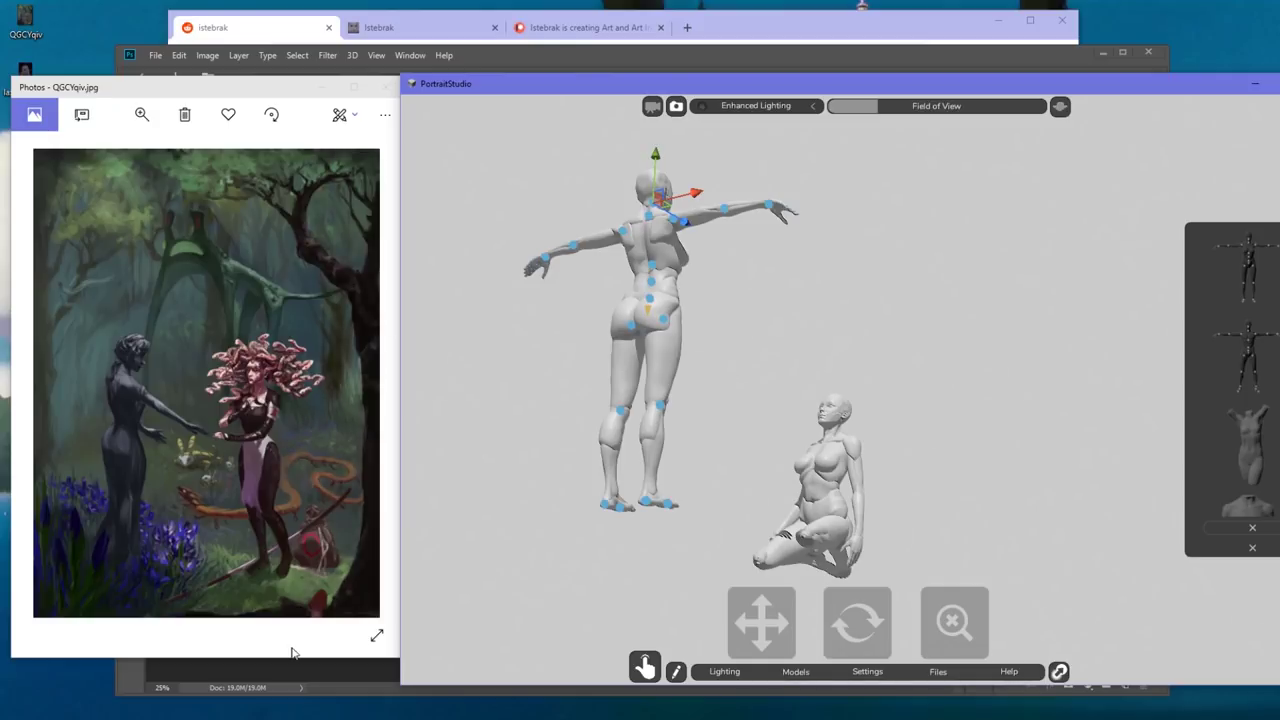
click(198, 650)
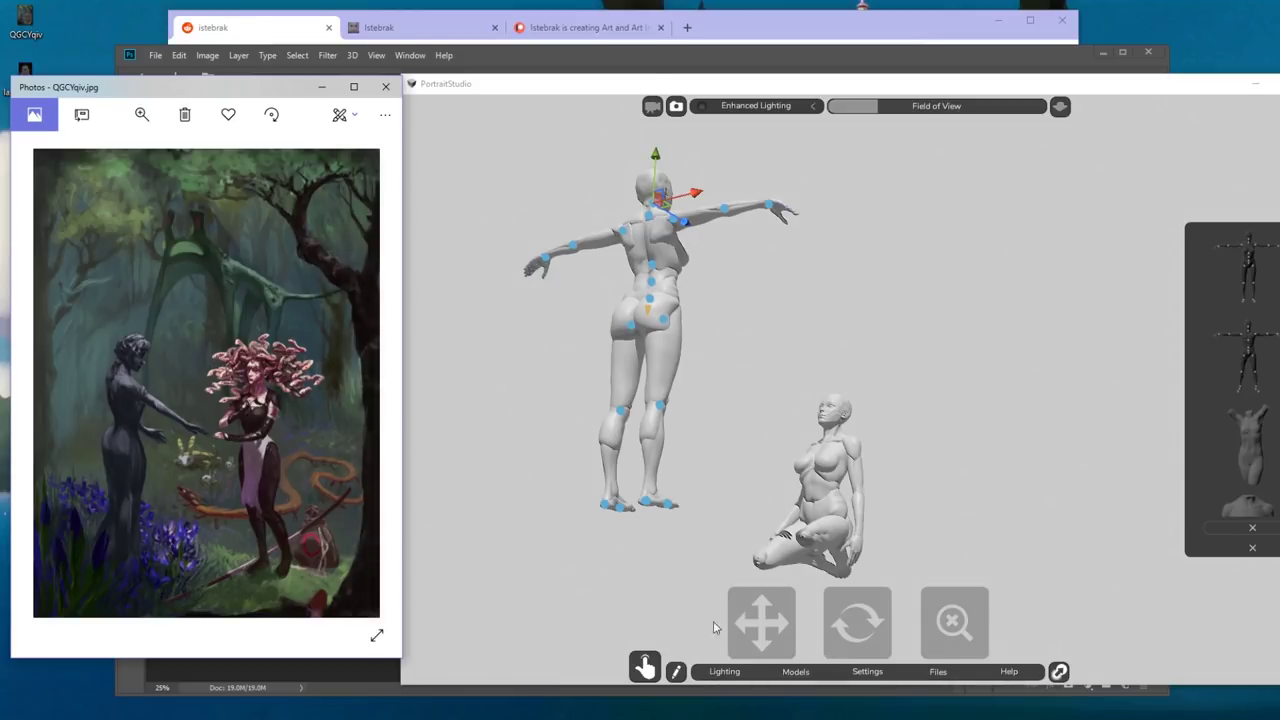
View the scene from behind the kneeling mannequin, with the standing mannequin deselected and facing the camera in the background
drag(864, 630, 606, 643)
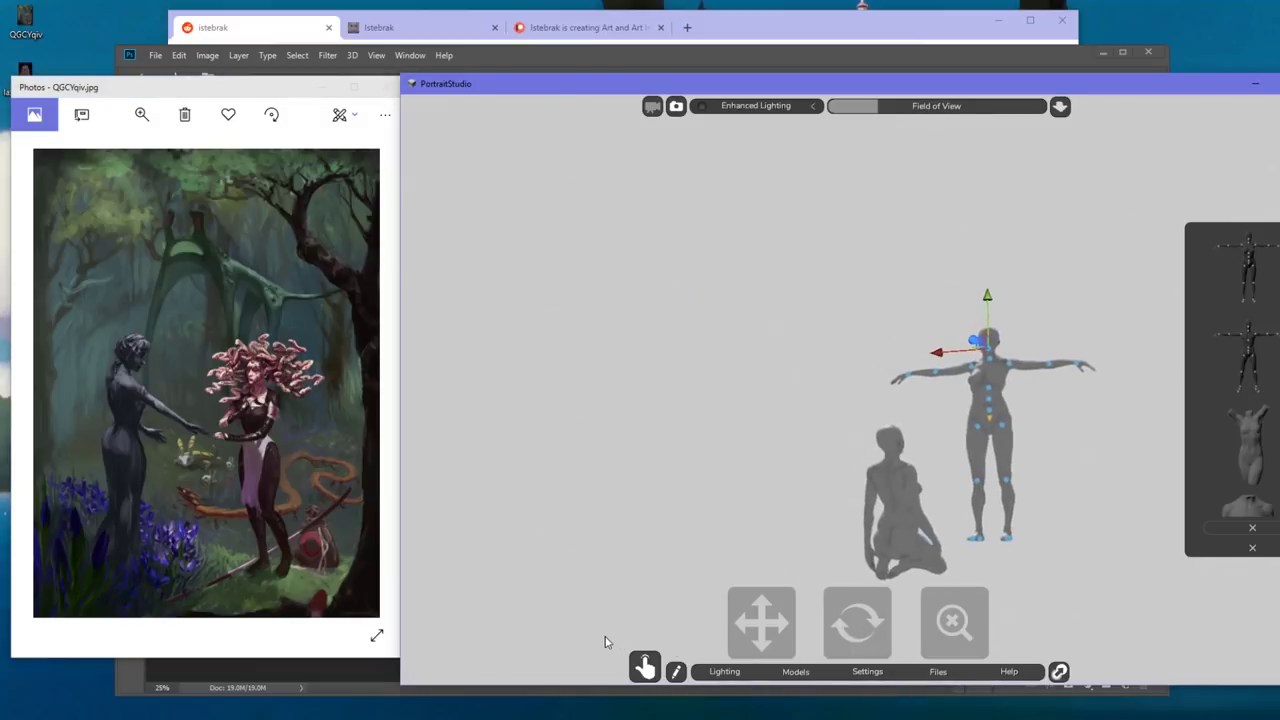
click(1078, 411)
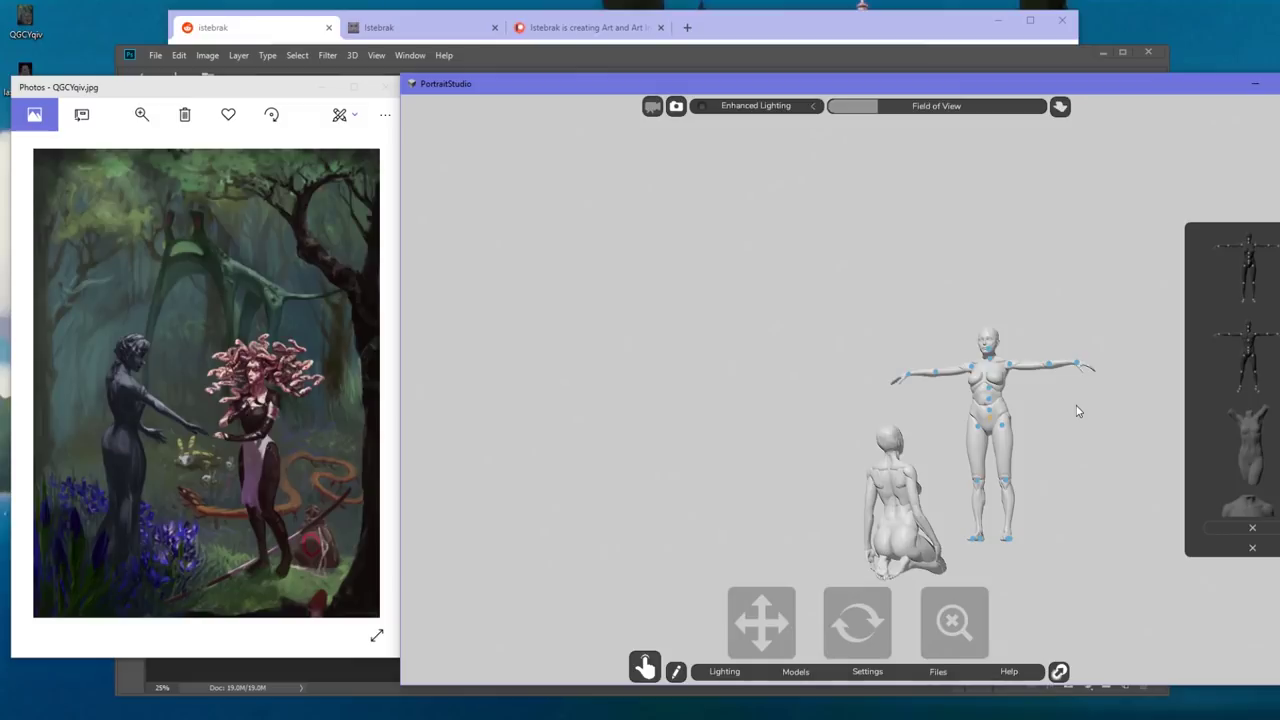
drag(780, 643, 547, 540)
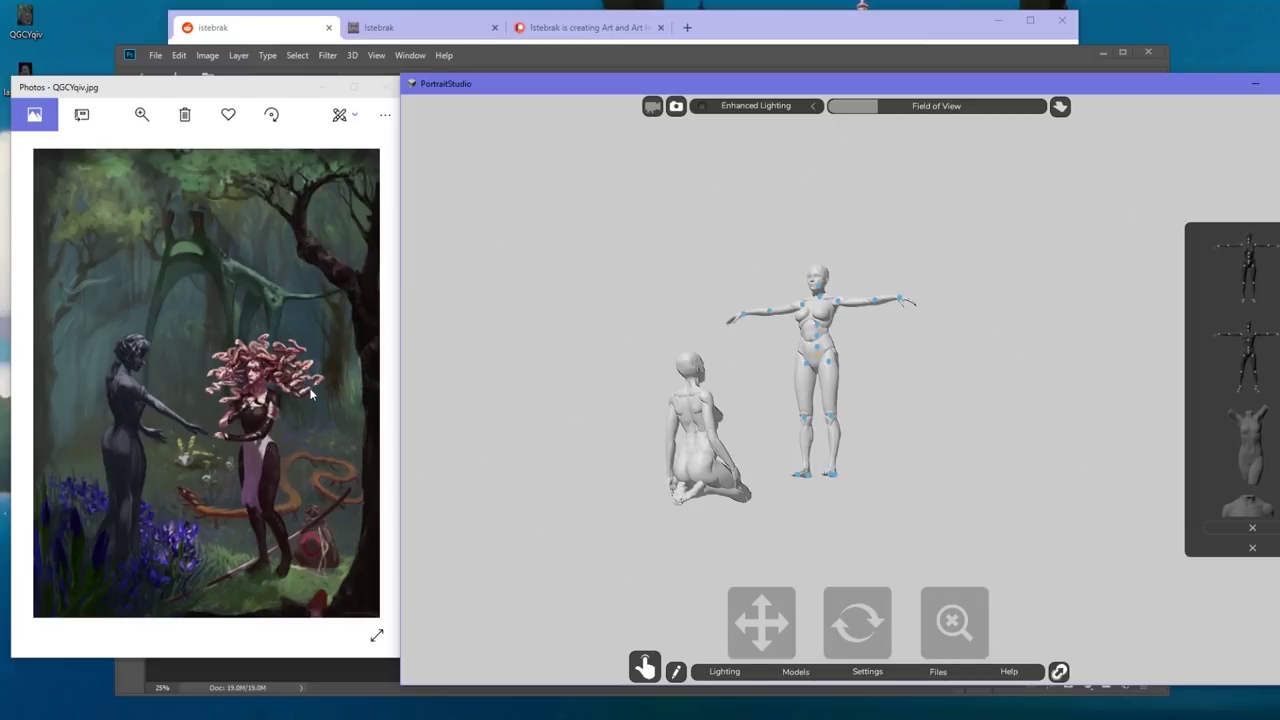
drag(974, 84, 964, 84)
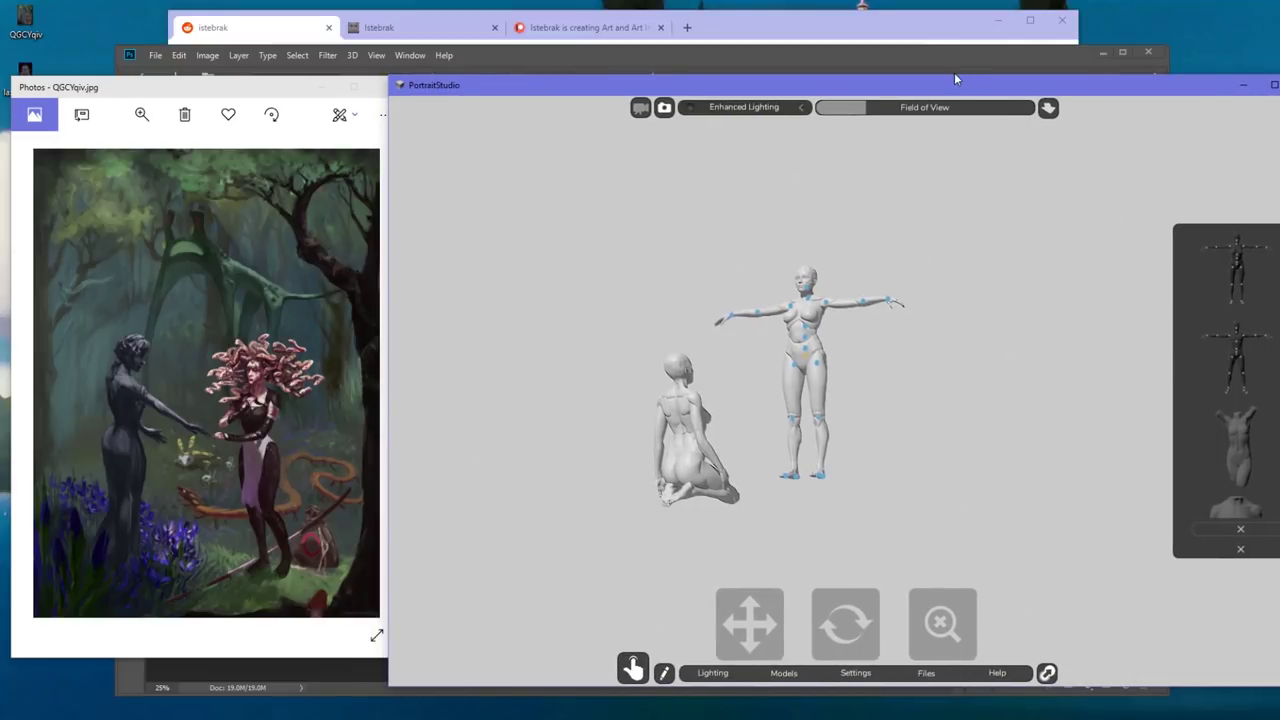
click(1200, 37)
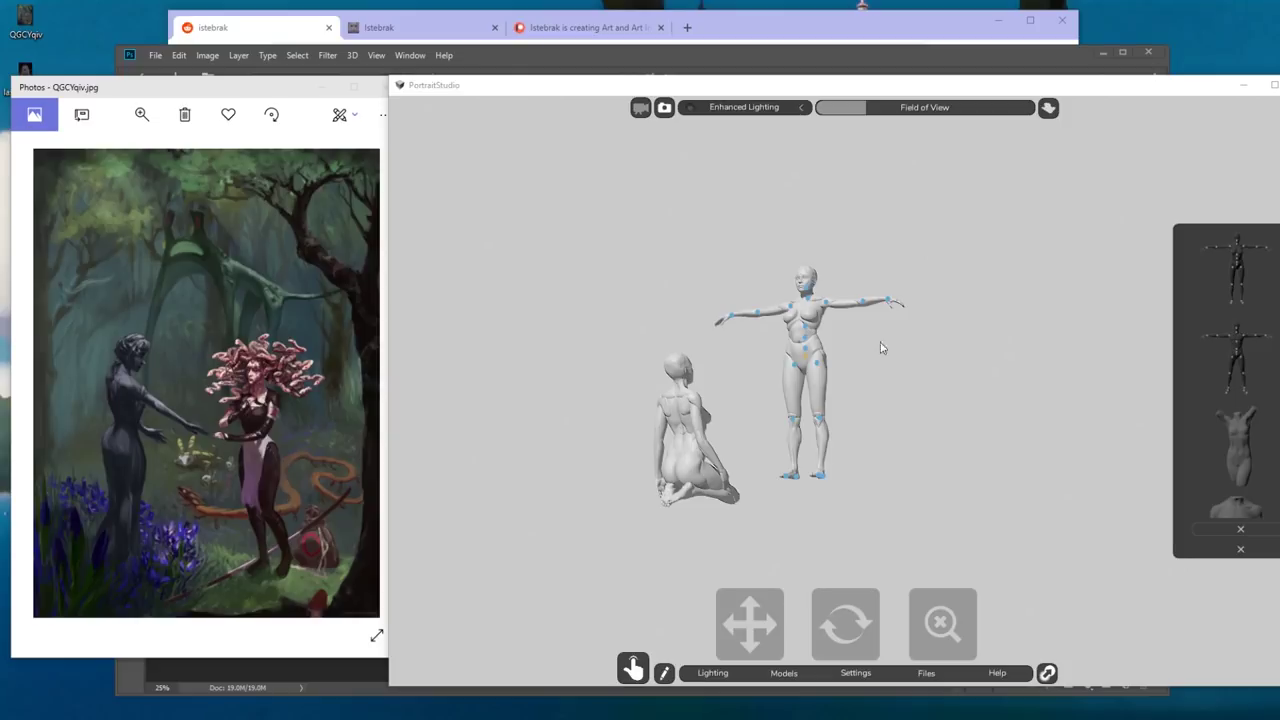
click(928, 622)
scroll(968, 626, up, 3)
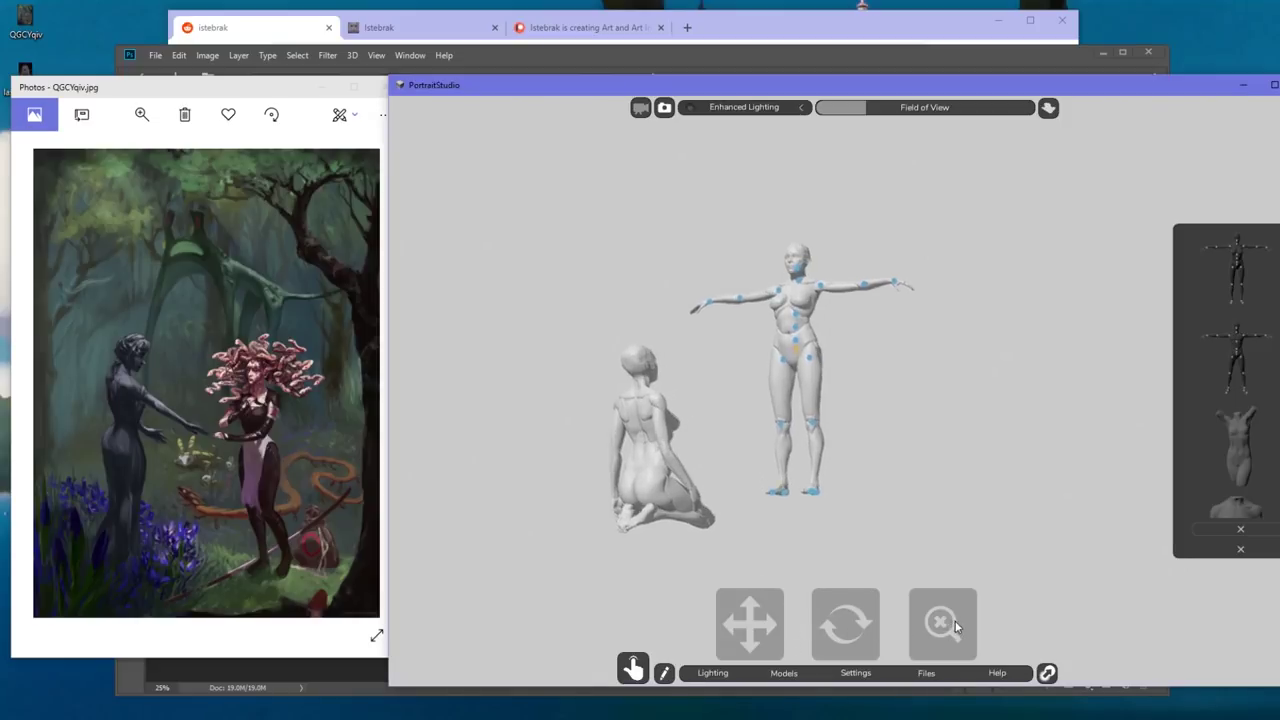
scroll(765, 616, up, 2)
drag(765, 616, 900, 605)
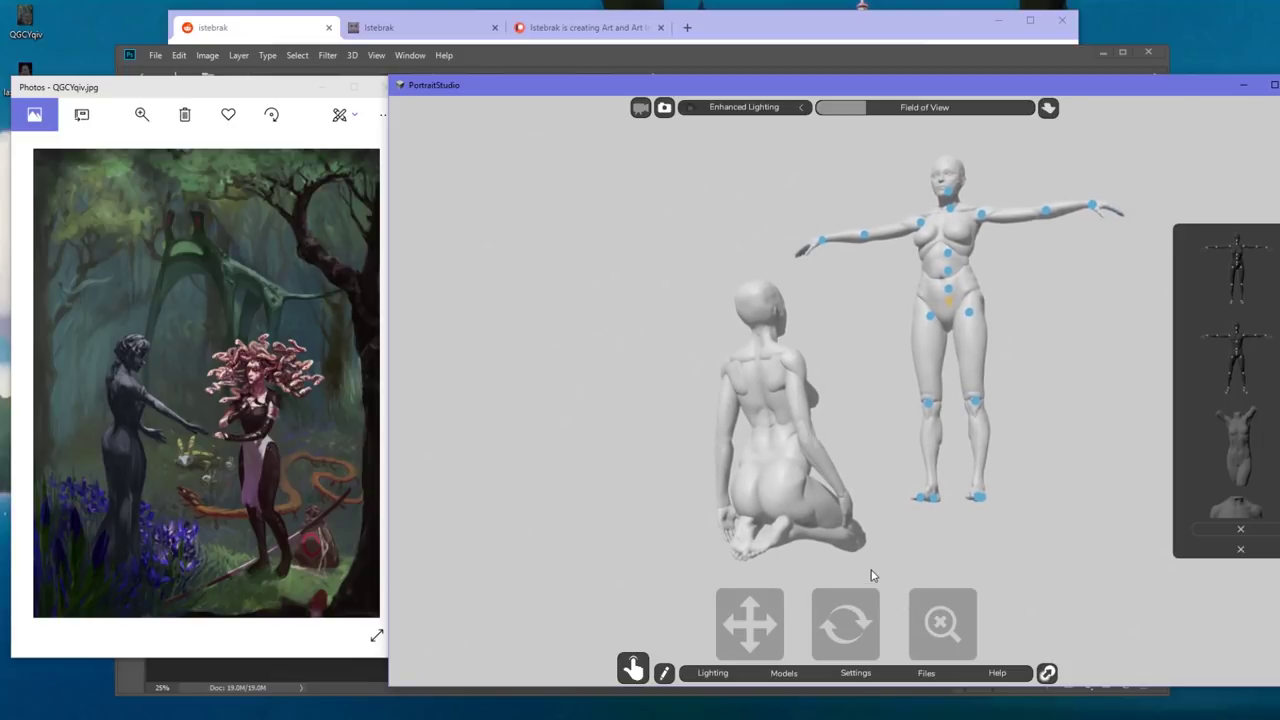
drag(742, 637, 776, 619)
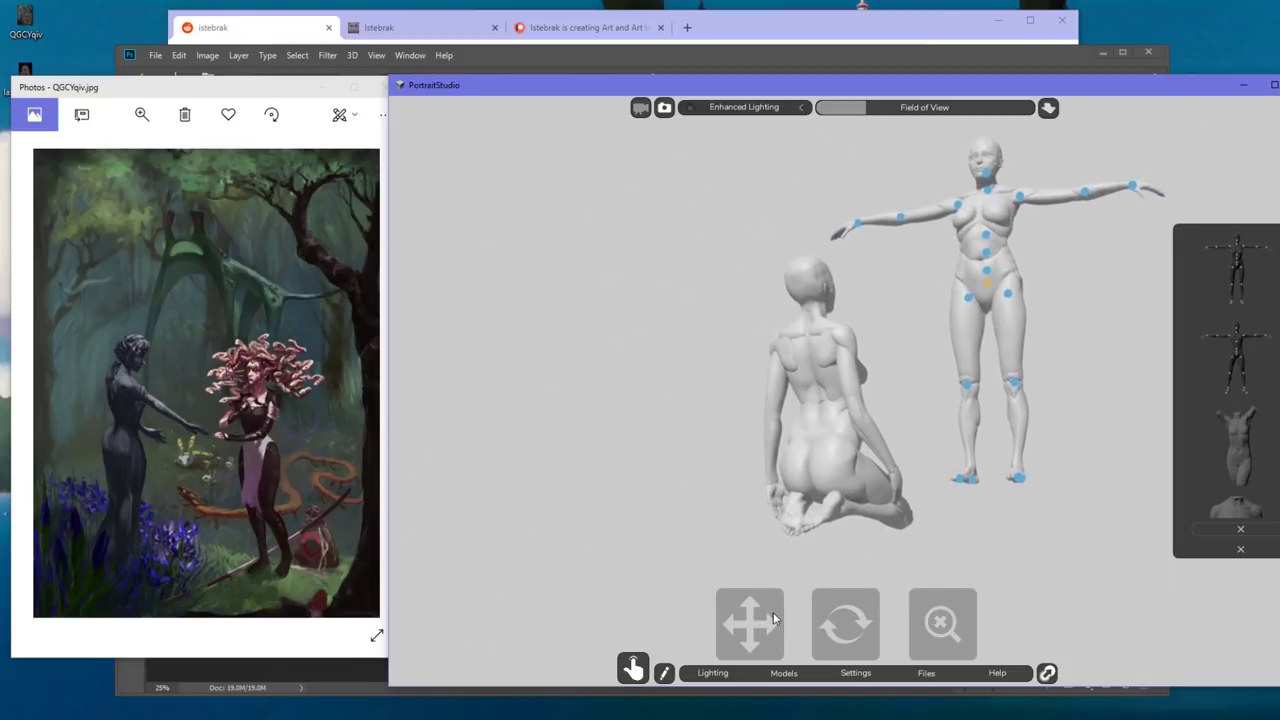
Widen the field of view to about 60 percent of its range and bring the camera close behind the kneeling mannequin
drag(921, 115, 948, 113)
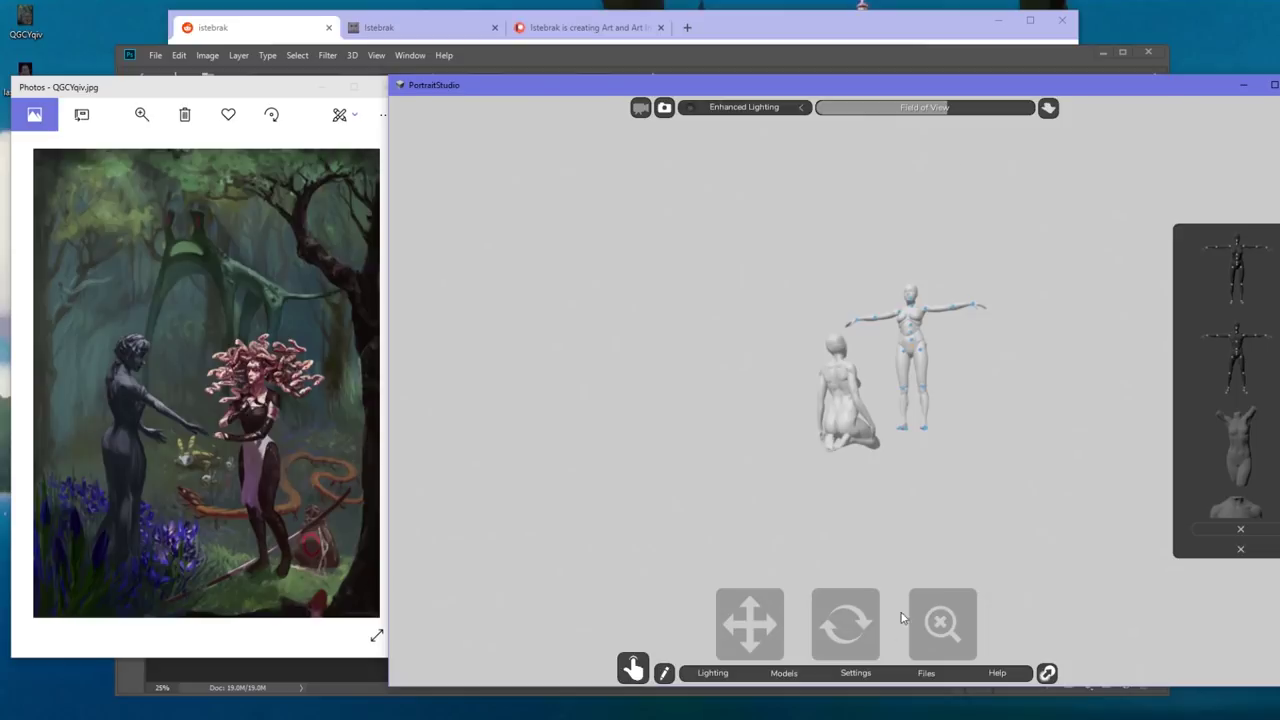
mouse_move(946, 618)
mouse_down()
mouse_move(950, 630)
mouse_move(957, 621)
mouse_move(943, 623)
mouse_up()
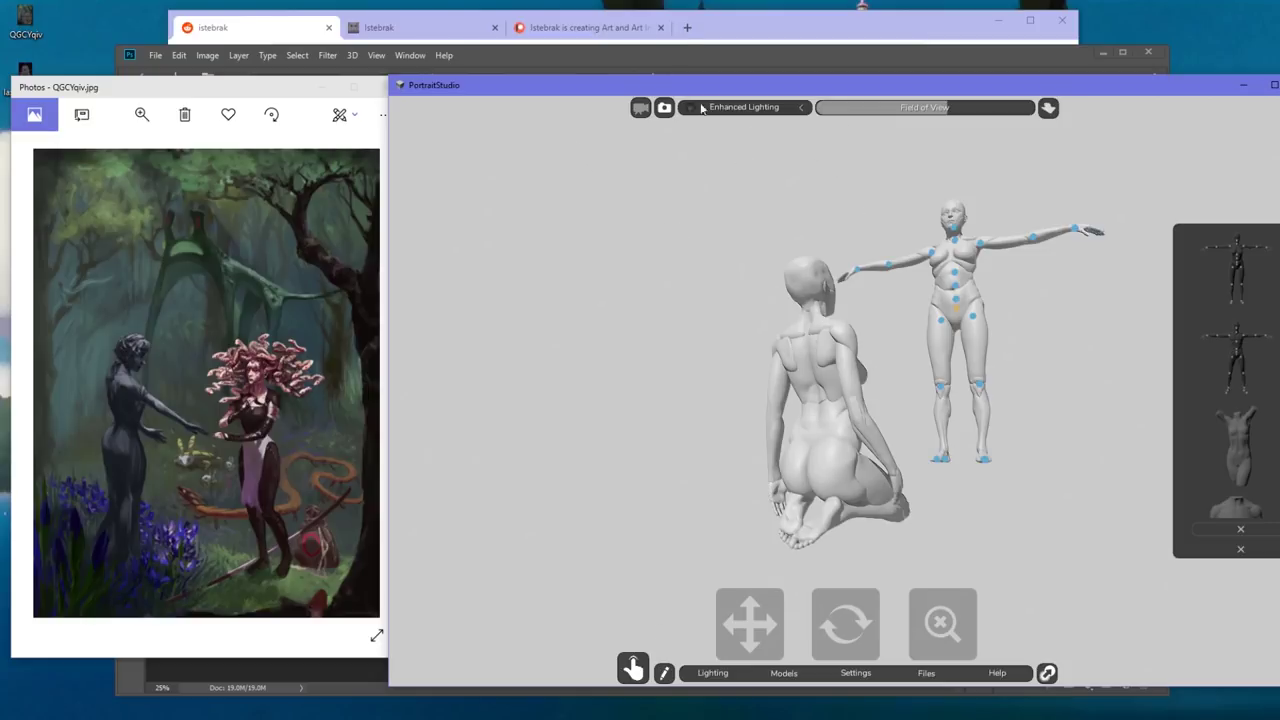
drag(816, 620, 713, 636)
click(893, 305)
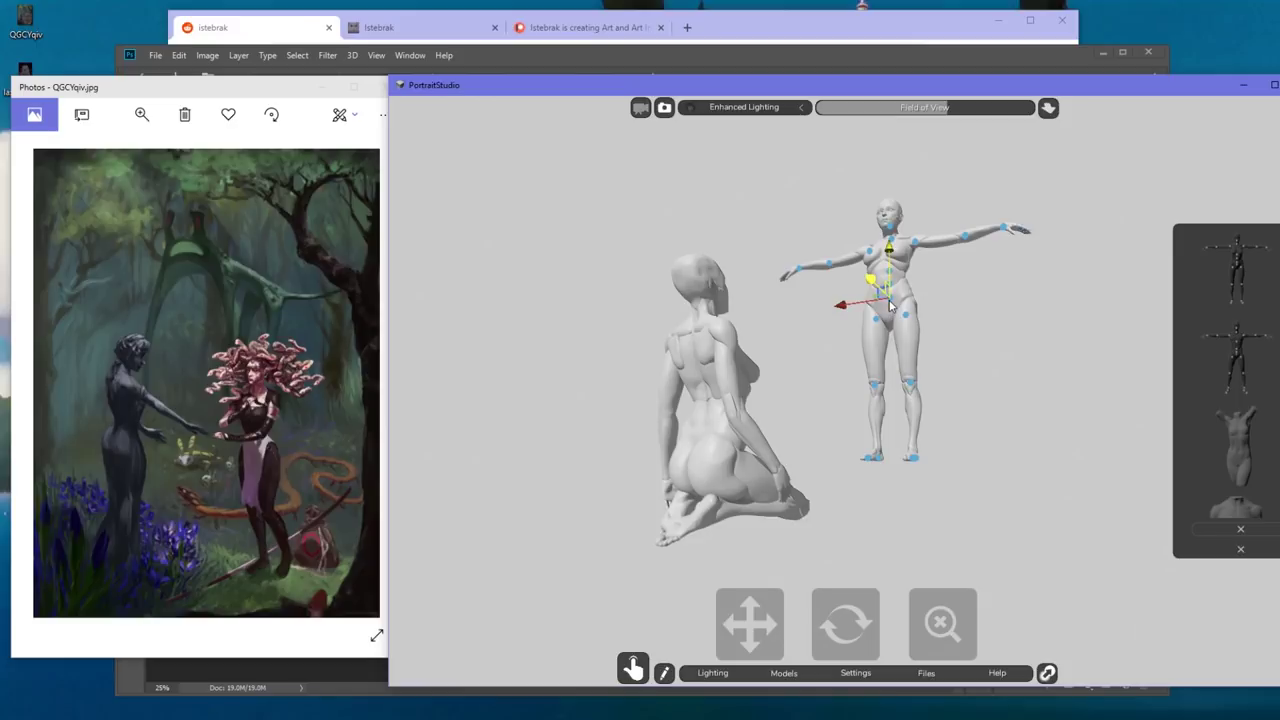
Try a still wider field of view, then settle at about 63 percent with the kneeling mannequin enlarged in the foreground
drag(952, 113, 980, 108)
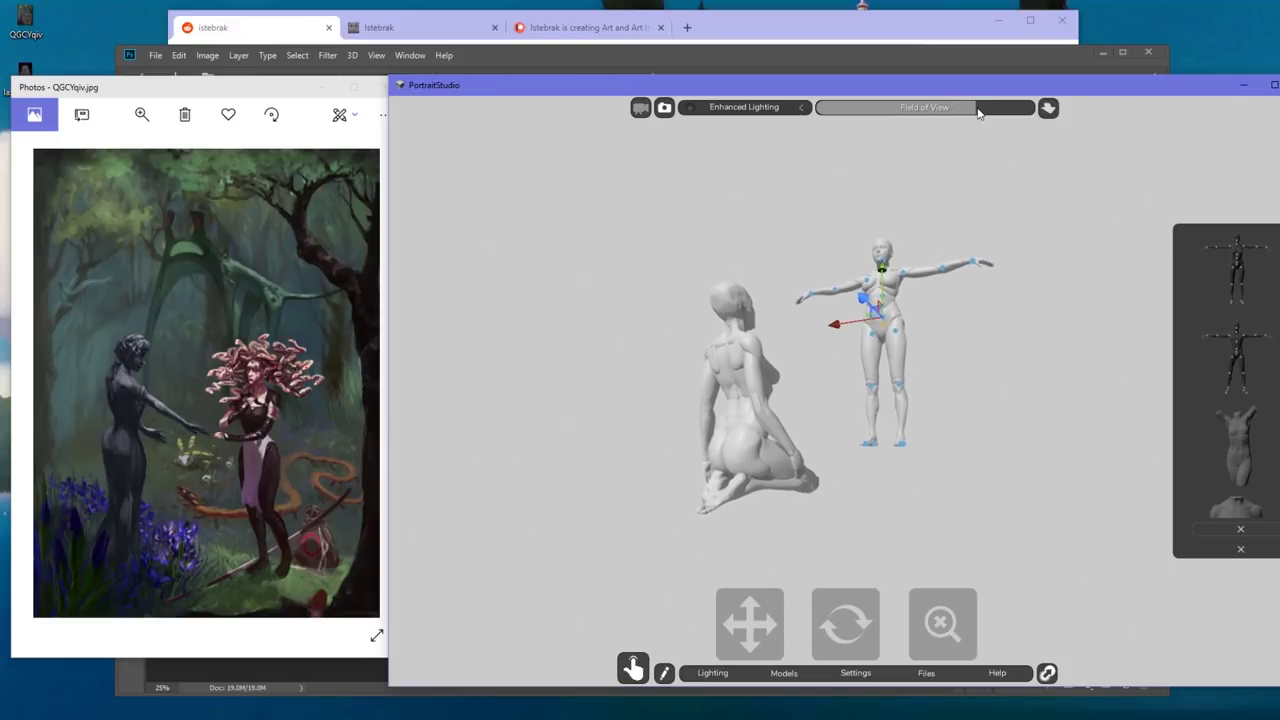
drag(941, 622, 948, 626)
click(1186, 6)
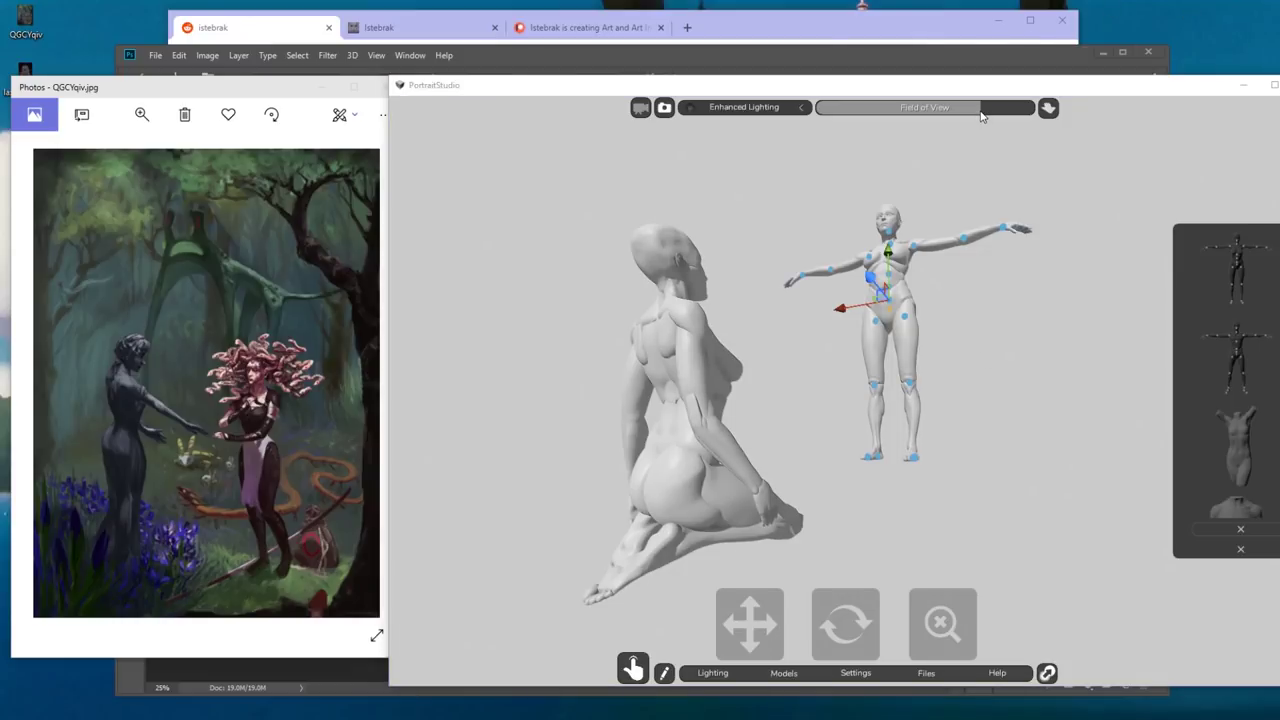
drag(980, 116, 954, 121)
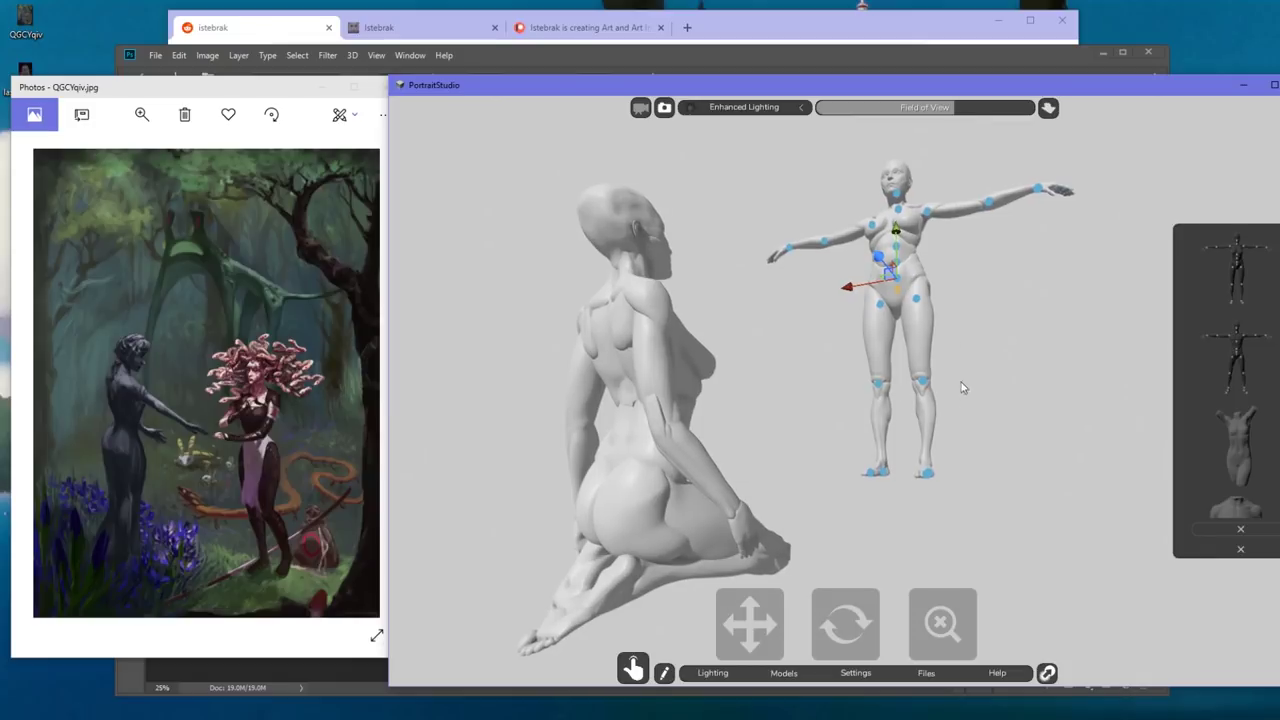
drag(940, 641, 937, 636)
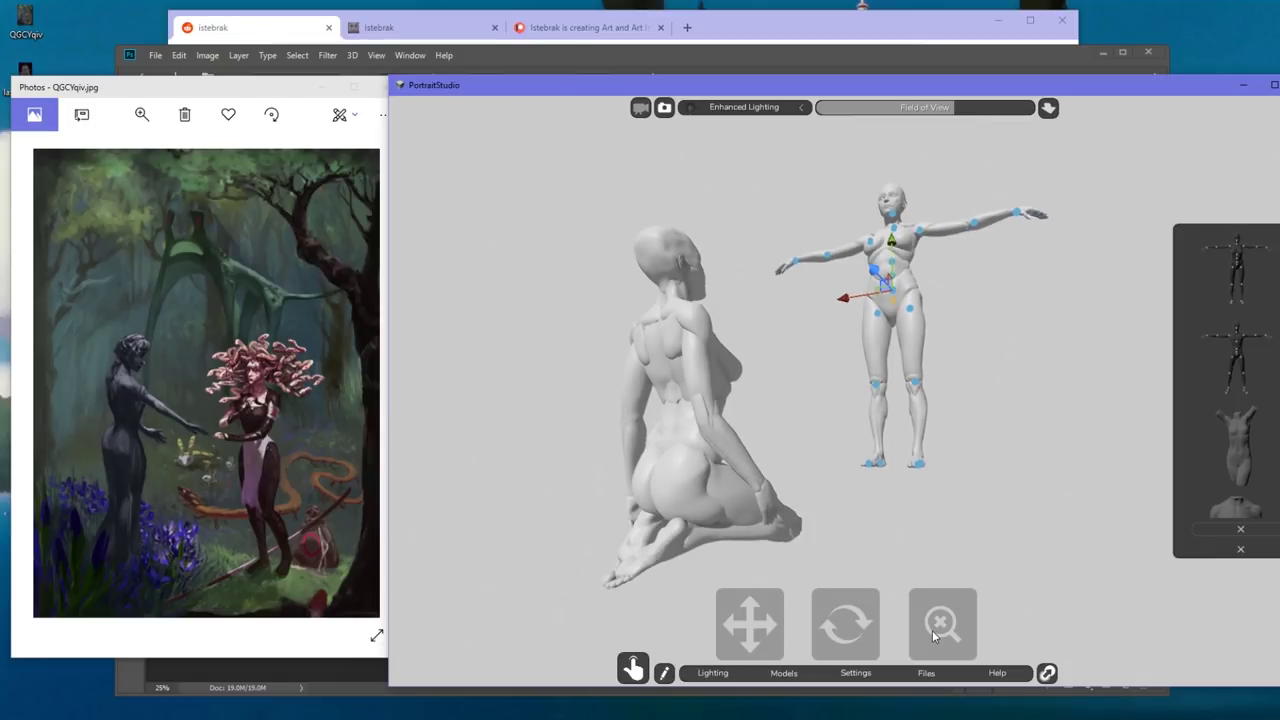
Try extending the kneeling mannequin's right arm outward from the shoulder toward the standing mannequin
click(1186, 6)
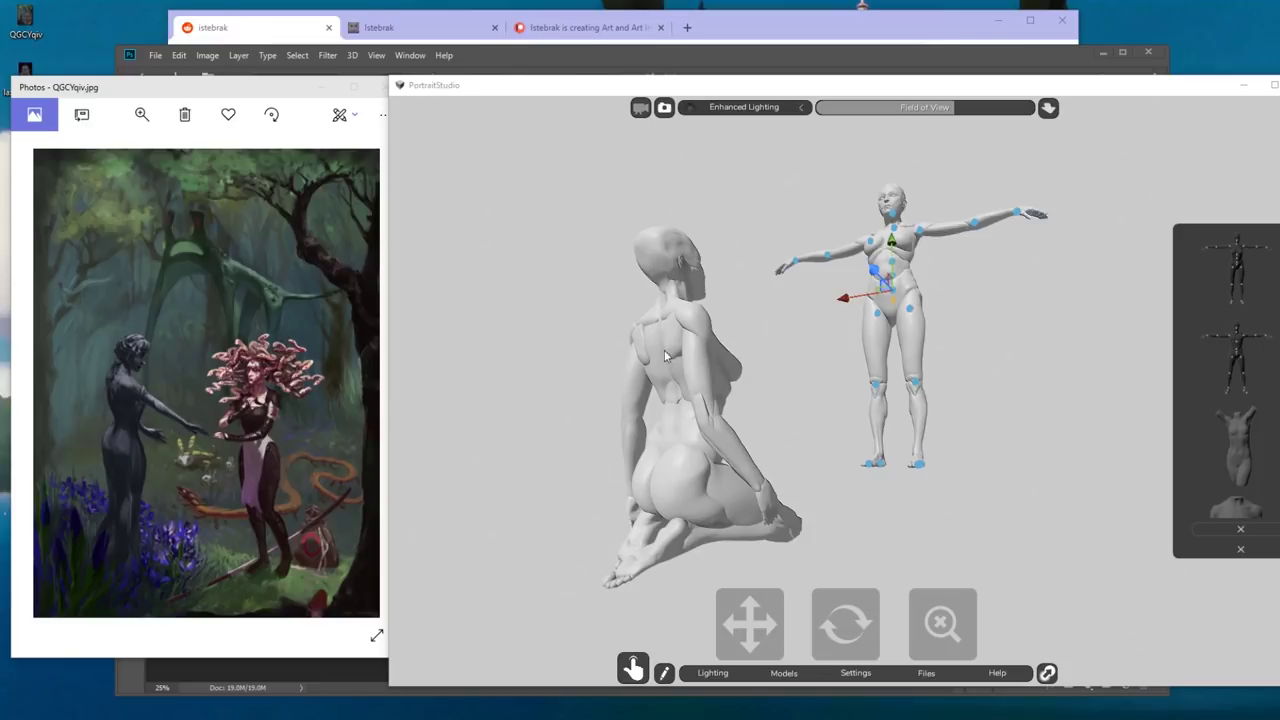
click(688, 318)
click(688, 338)
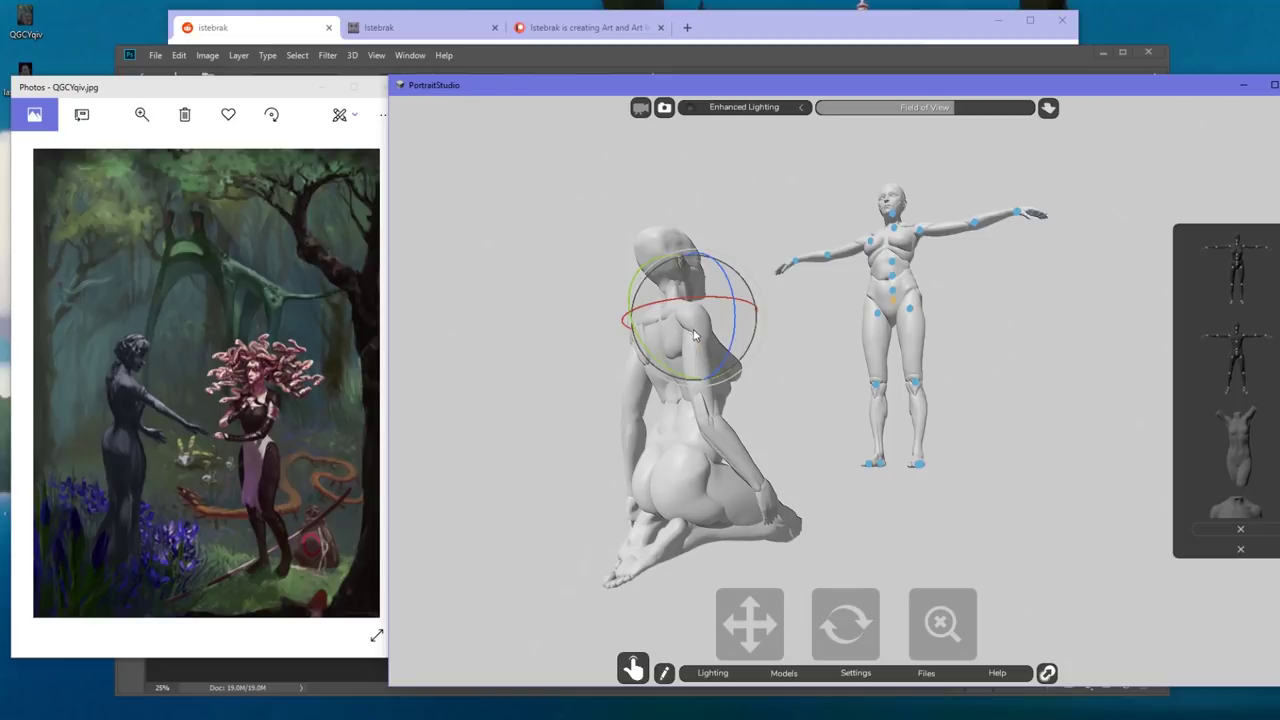
drag(638, 286, 650, 358)
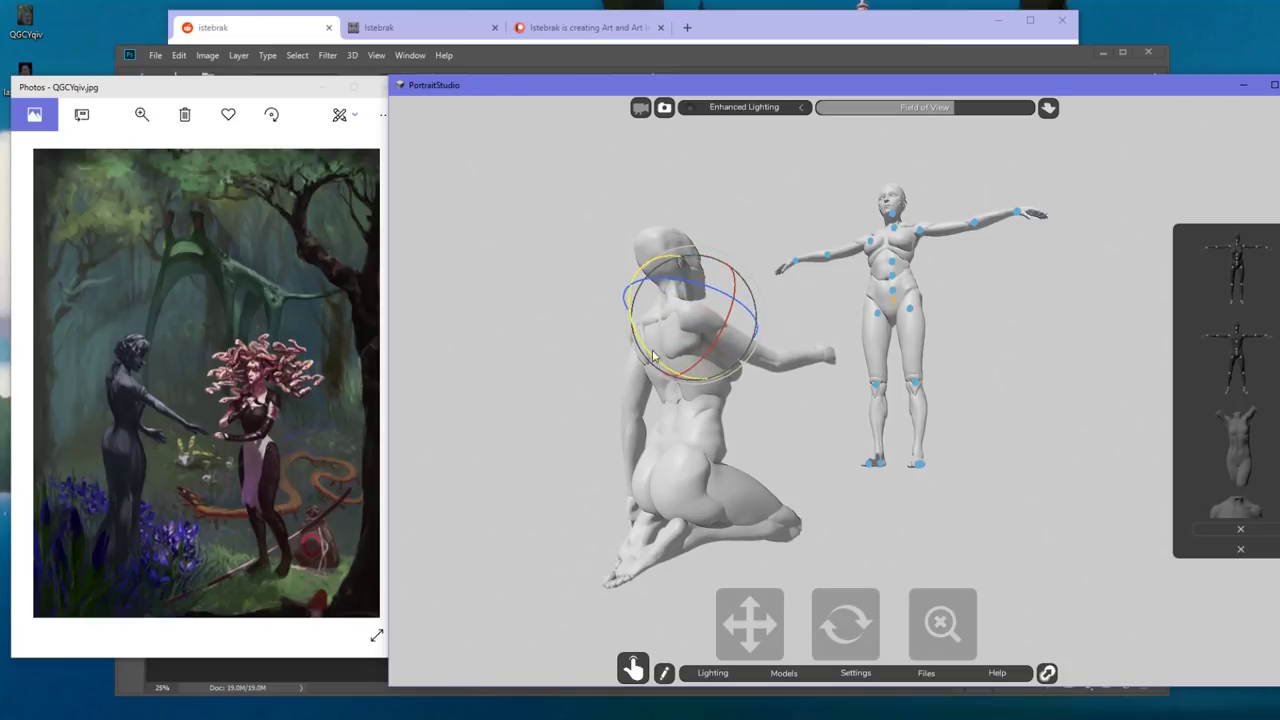
click(1121, 37)
click(969, 464)
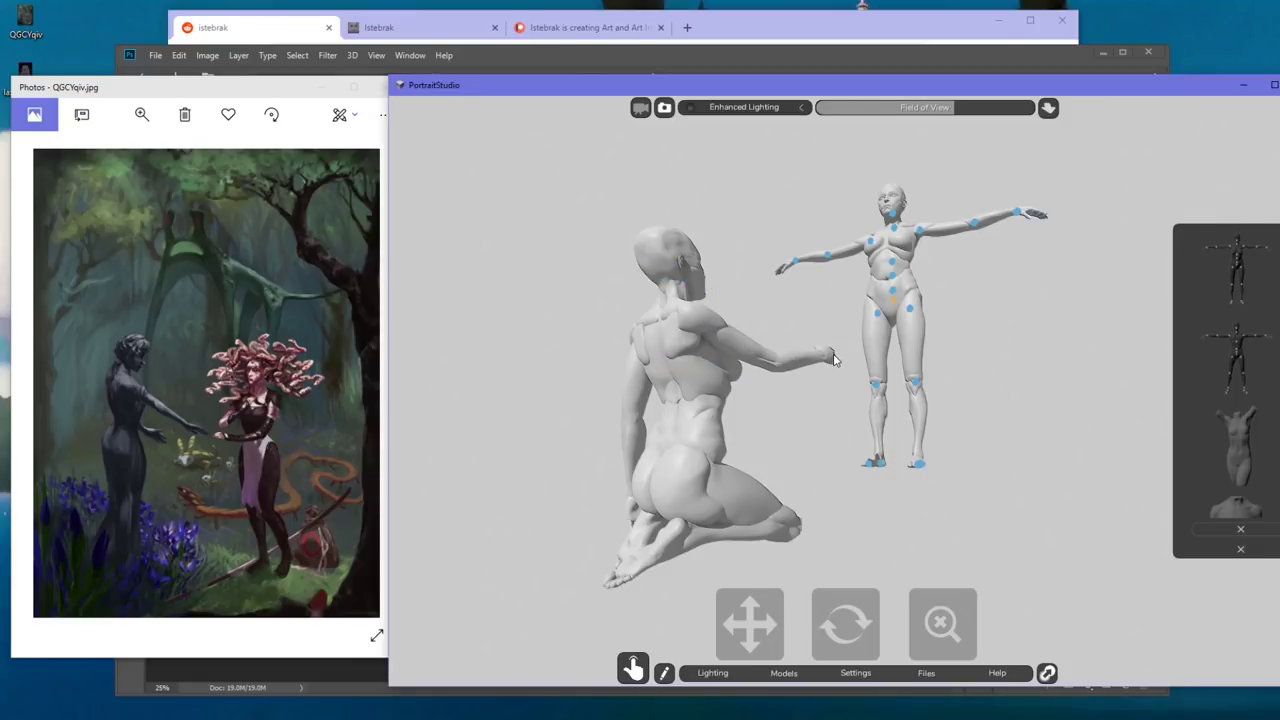
Rotate the kneeling mannequin's right arm back down to her side
click(698, 320)
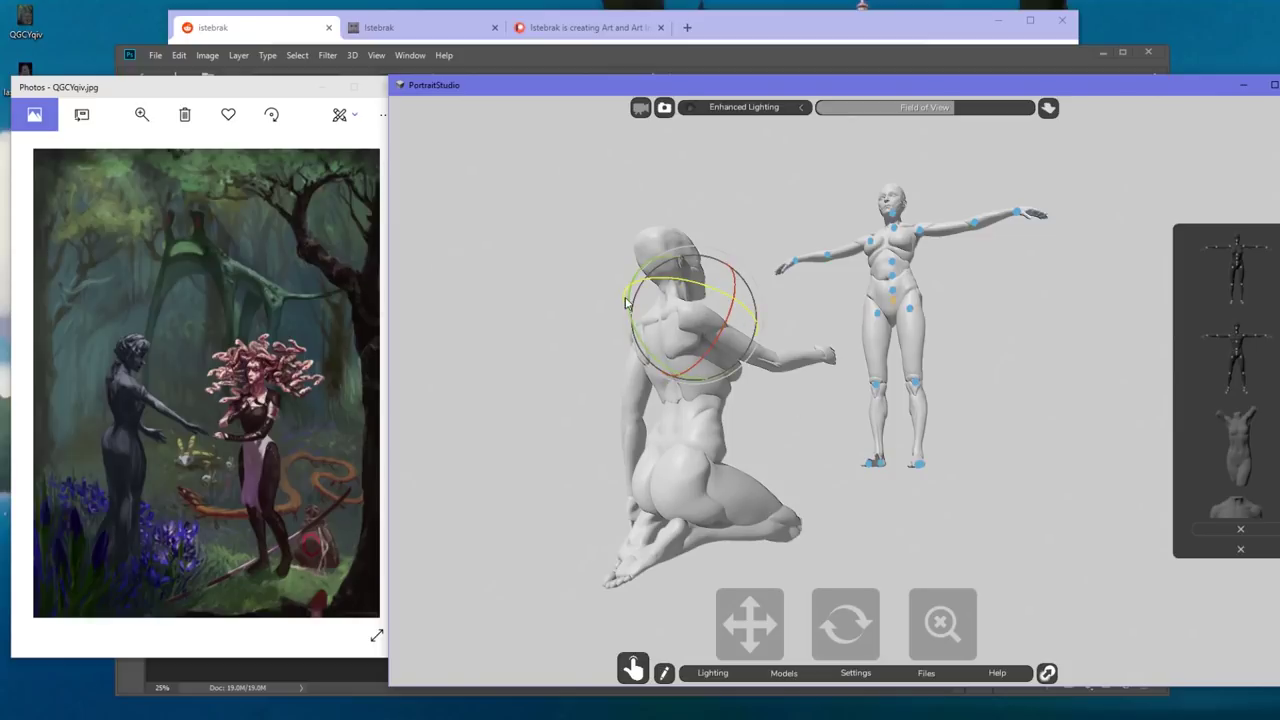
drag(637, 336, 641, 254)
click(1014, 351)
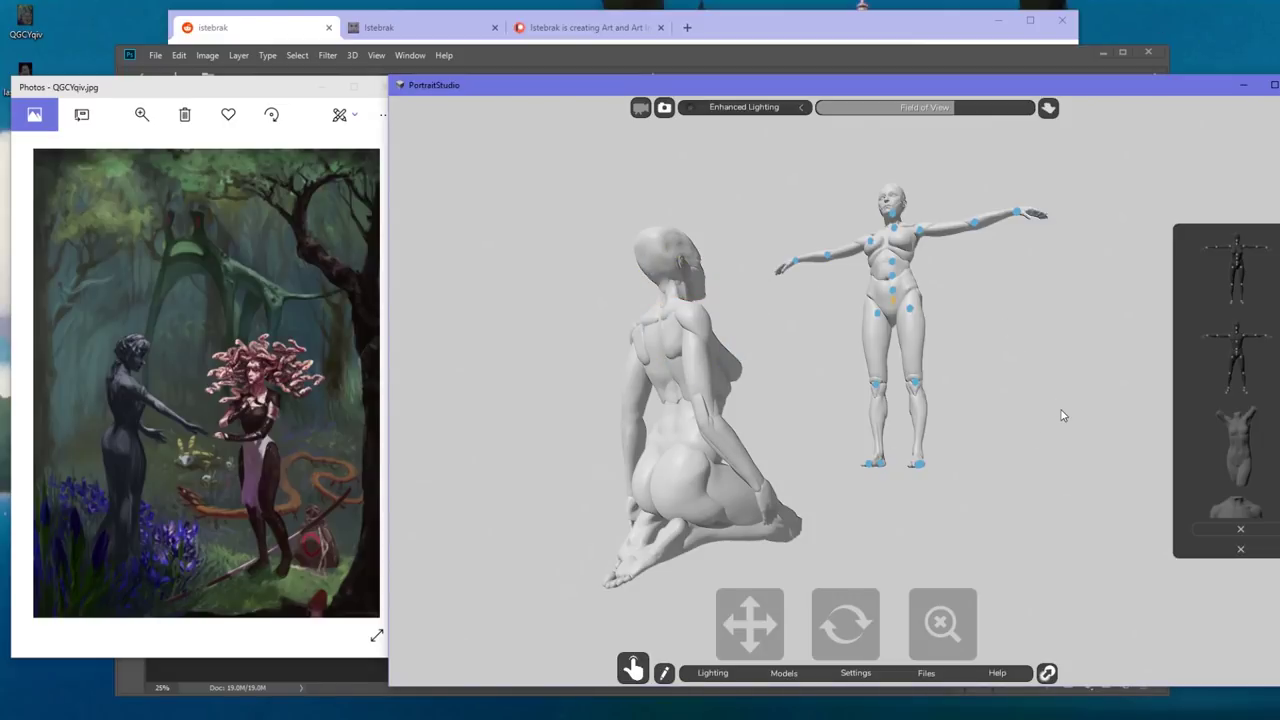
Raise the standing mannequin's right arm at the shoulder, angled upward on the kneeling mannequin's side
click(863, 250)
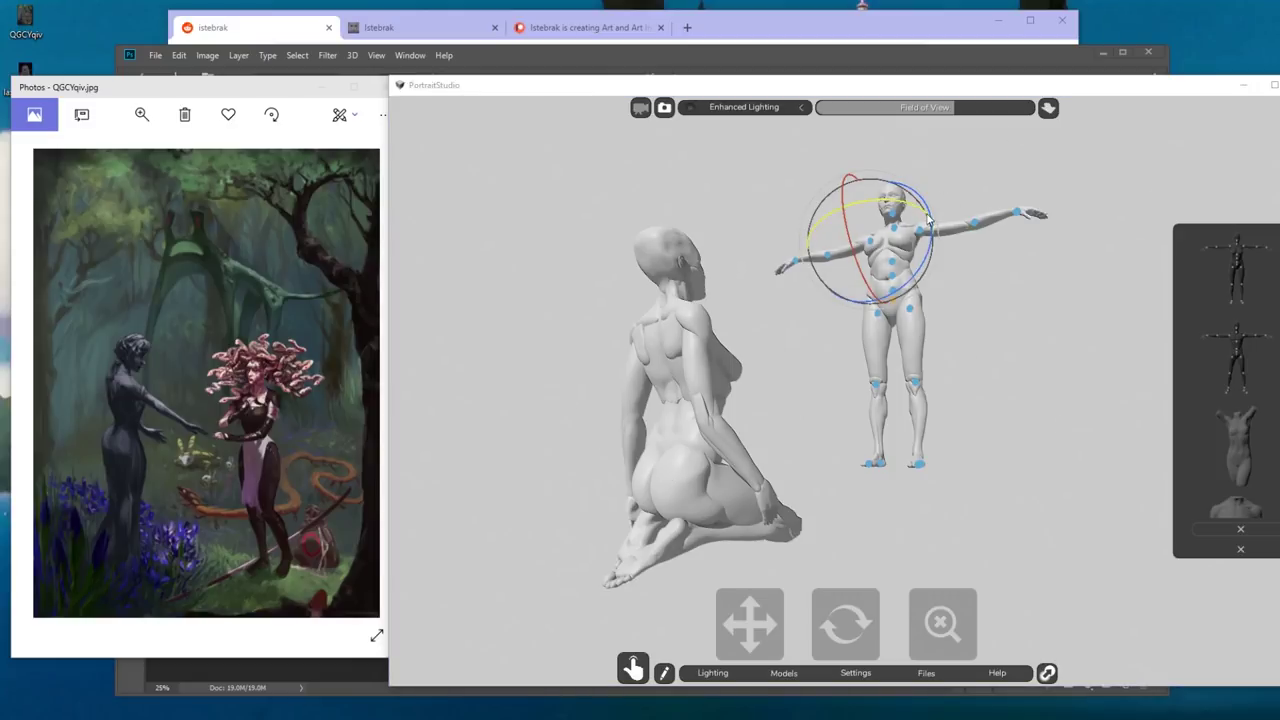
click(1081, 386)
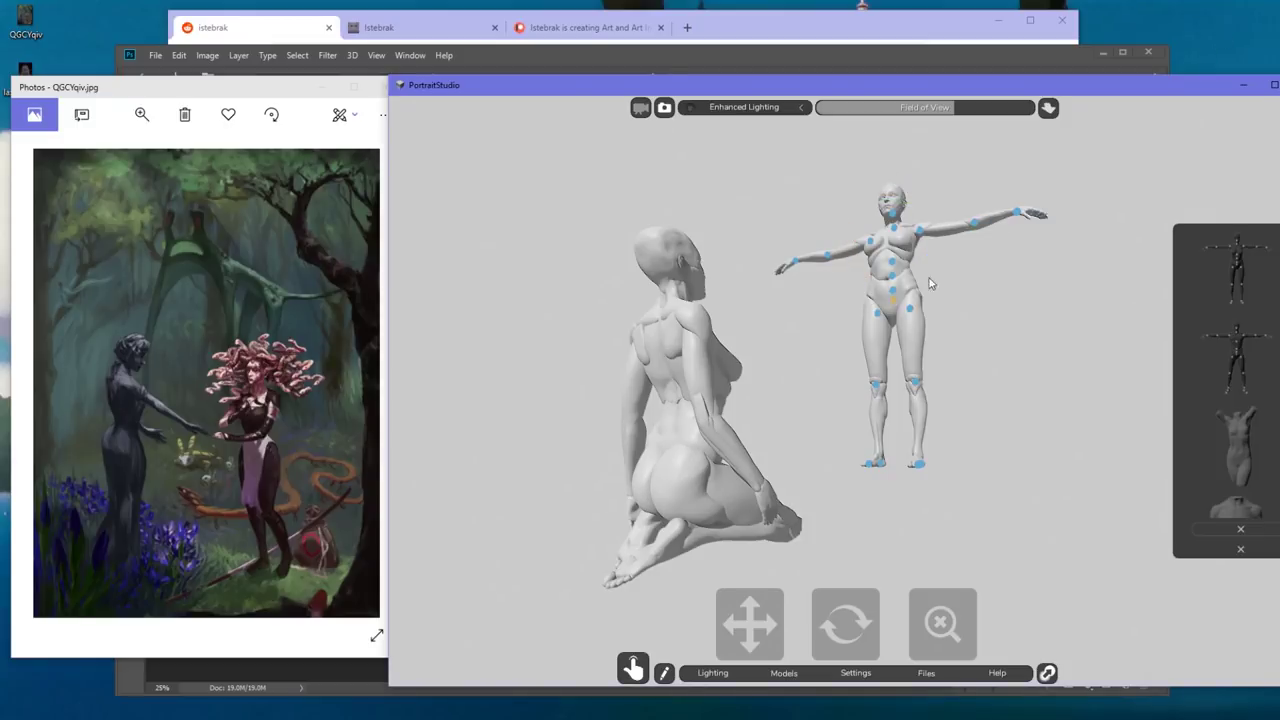
click(875, 245)
drag(832, 220, 912, 200)
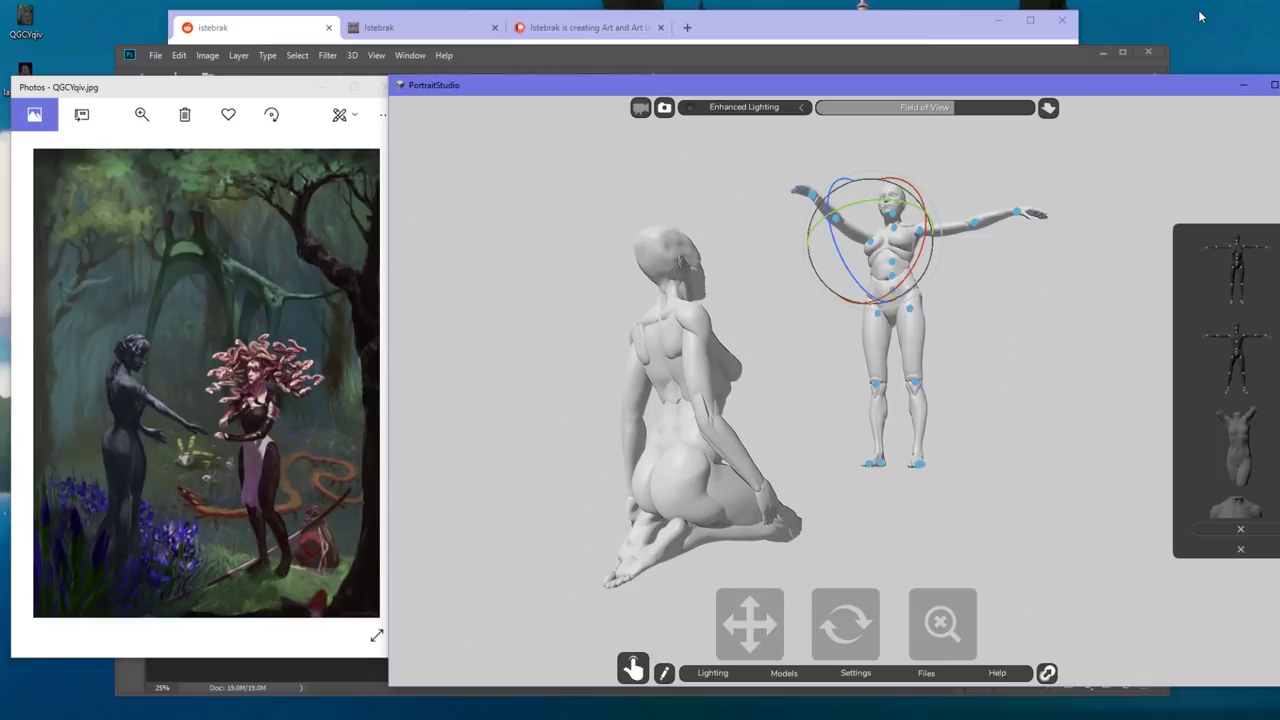
Bend the standing mannequin's raised right hand upward at the wrist in a stop gesture
click(812, 198)
click(757, 237)
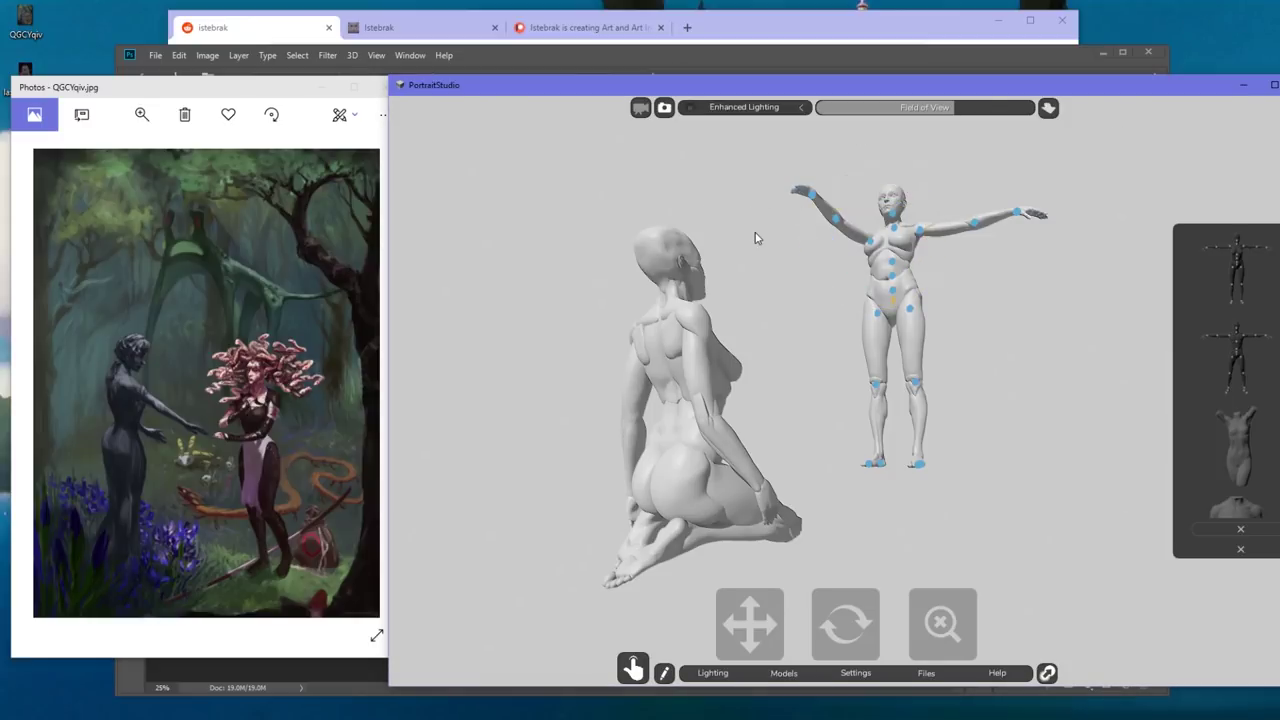
click(810, 196)
drag(783, 222, 774, 198)
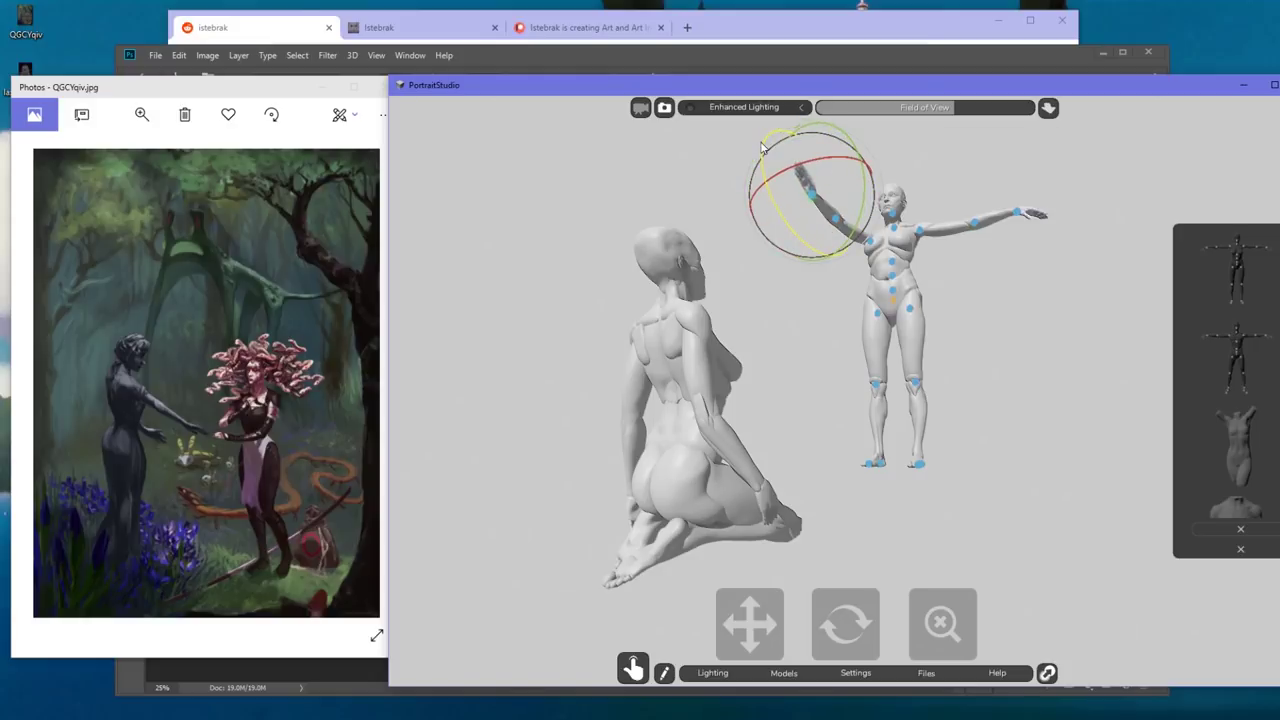
Lower the standing mannequin's left arm to her side and slightly adjust the forearm at the elbow
click(918, 236)
drag(918, 200, 949, 375)
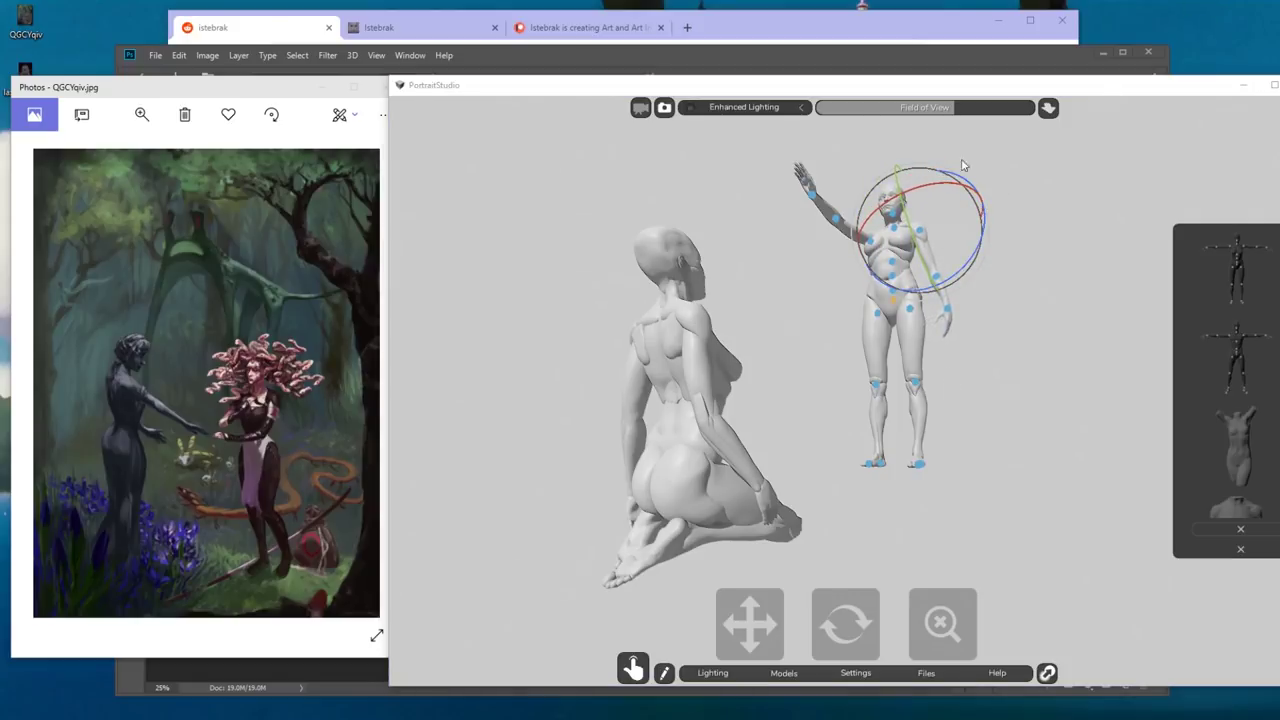
click(1008, 214)
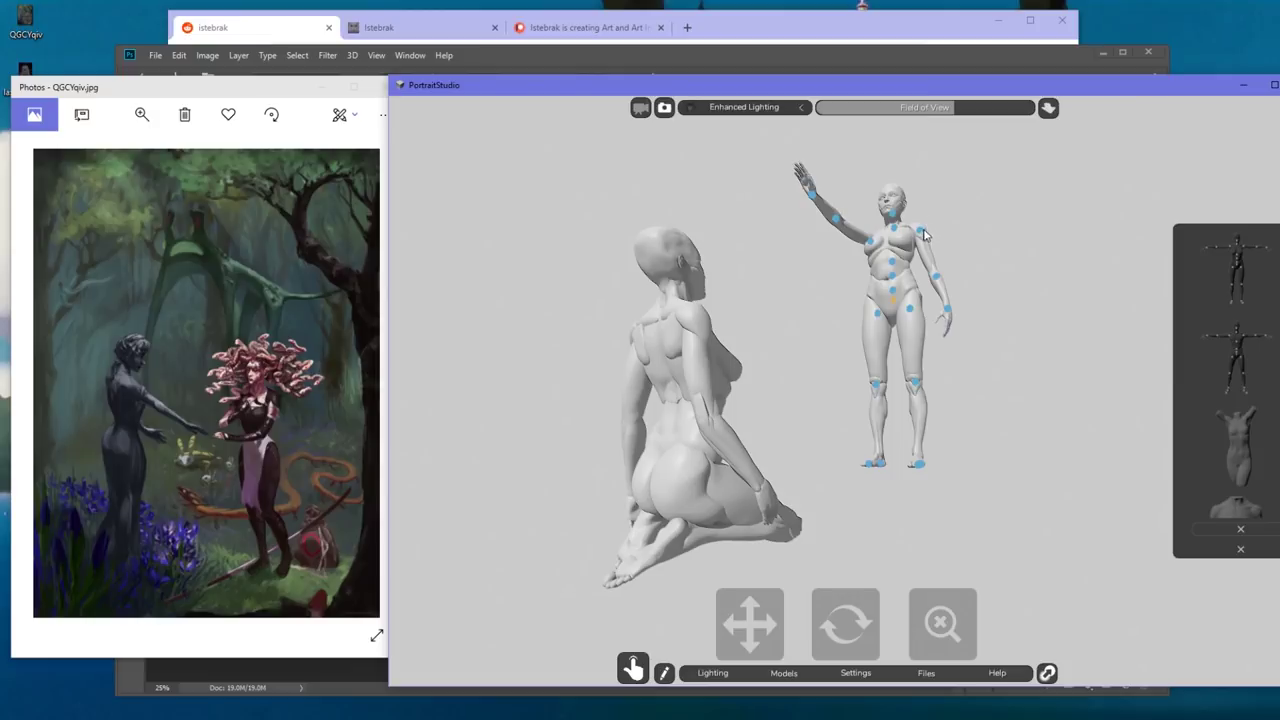
click(923, 233)
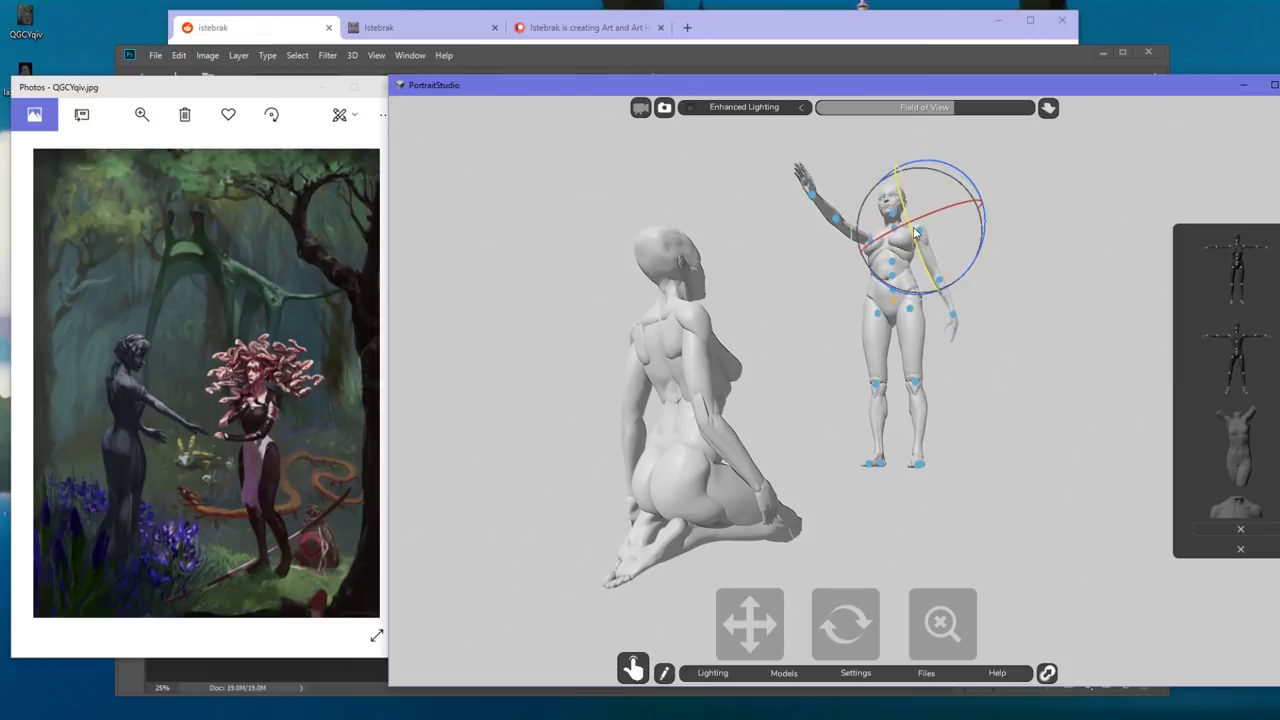
click(1003, 289)
click(938, 283)
drag(925, 290, 920, 286)
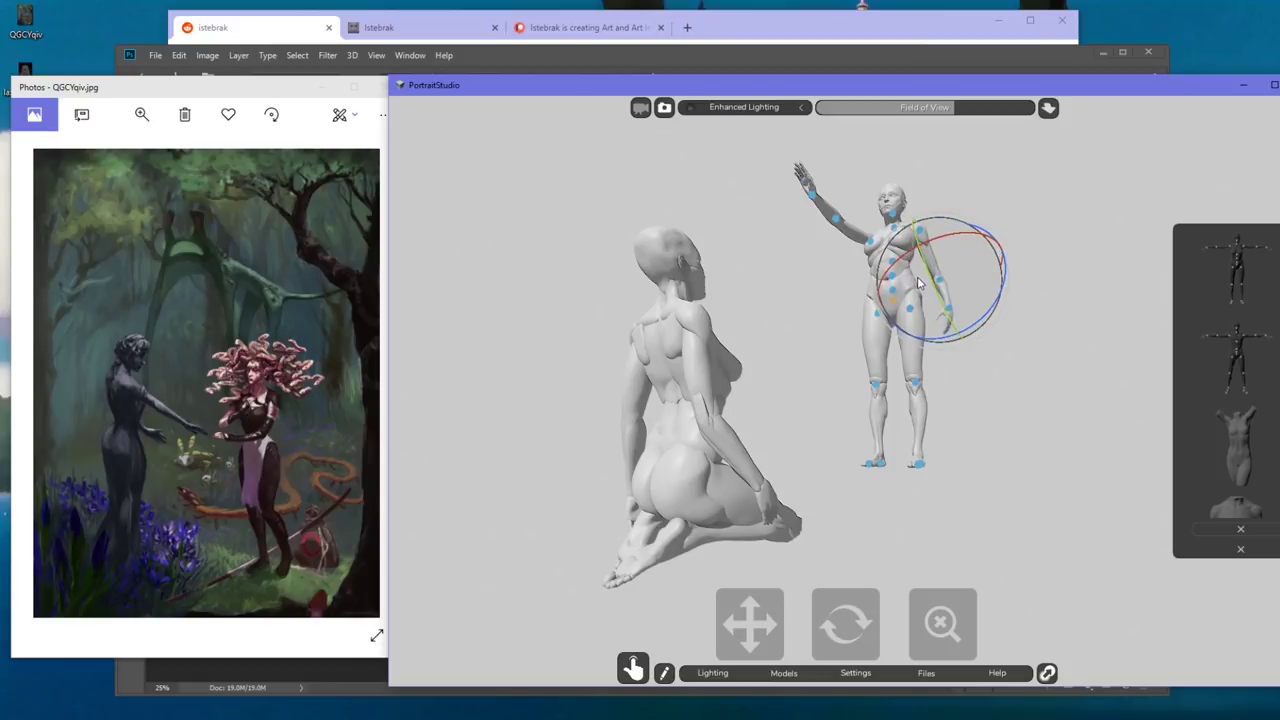
click(1045, 433)
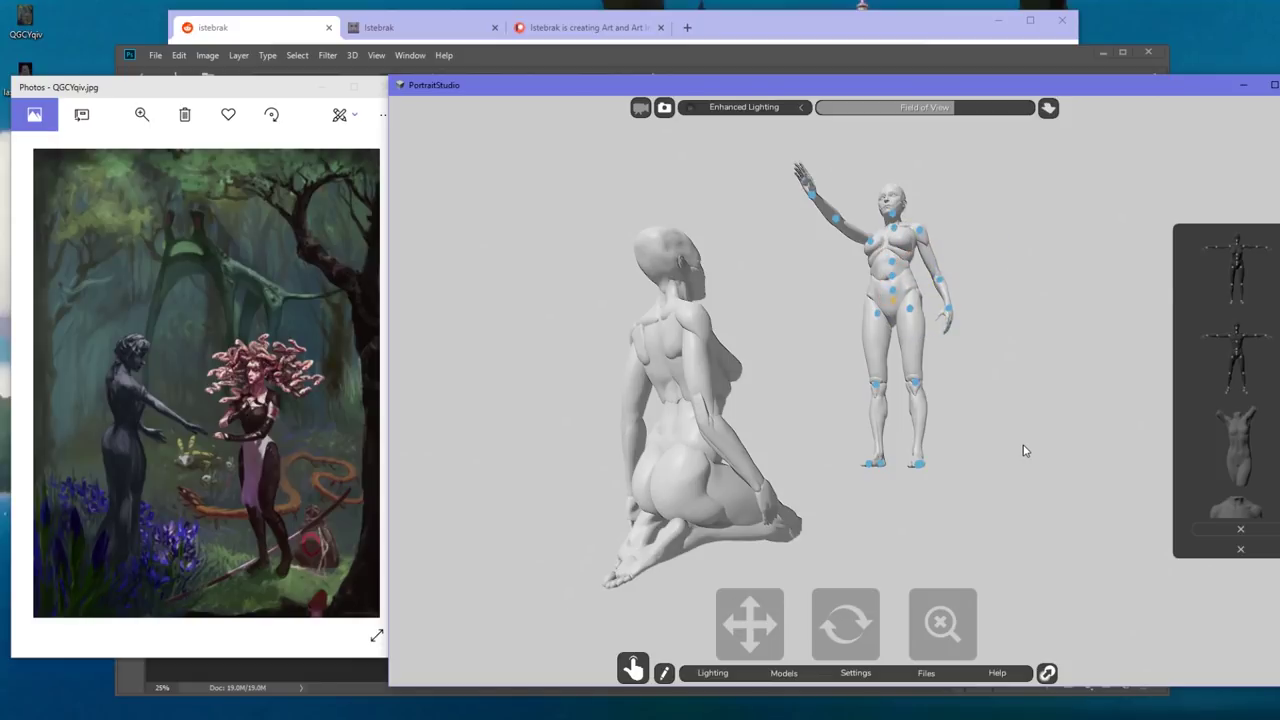
Tilt the kneeling mannequin's head back at the neck and fine-tune its position and rotation
click(674, 279)
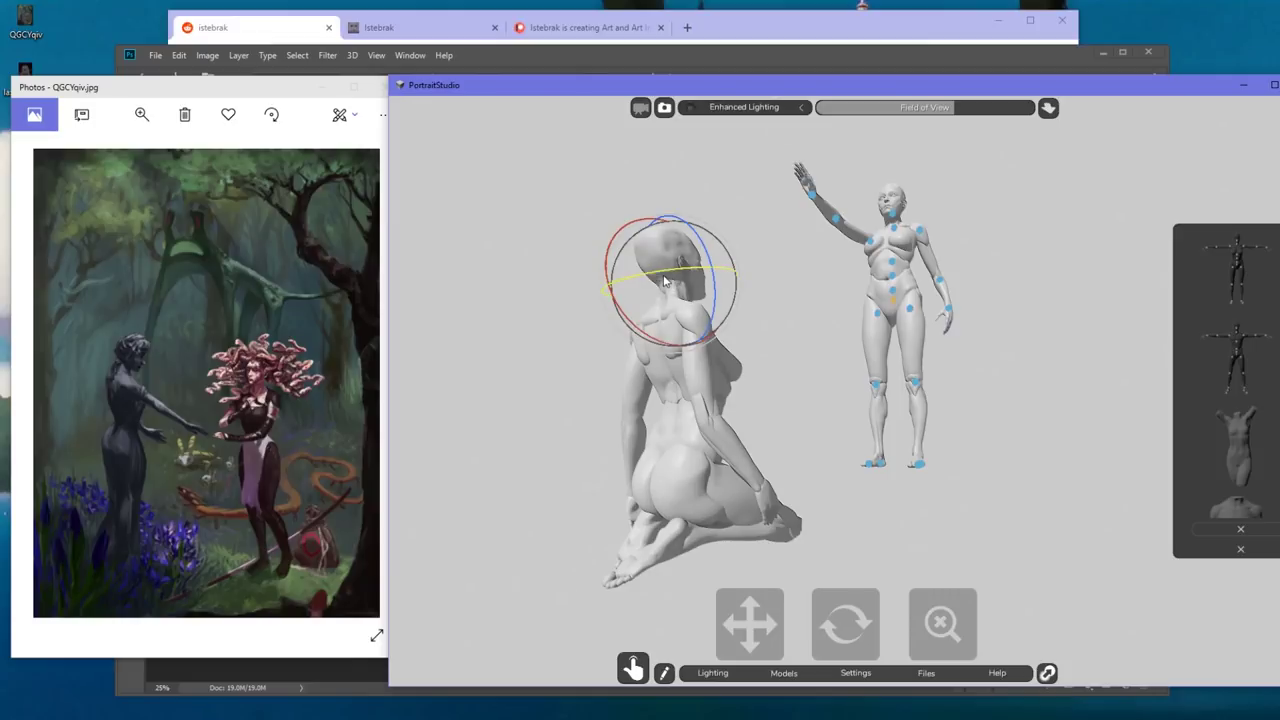
mouse_move(594, 272)
mouse_down()
mouse_move(612, 270)
mouse_move(612, 282)
mouse_up()
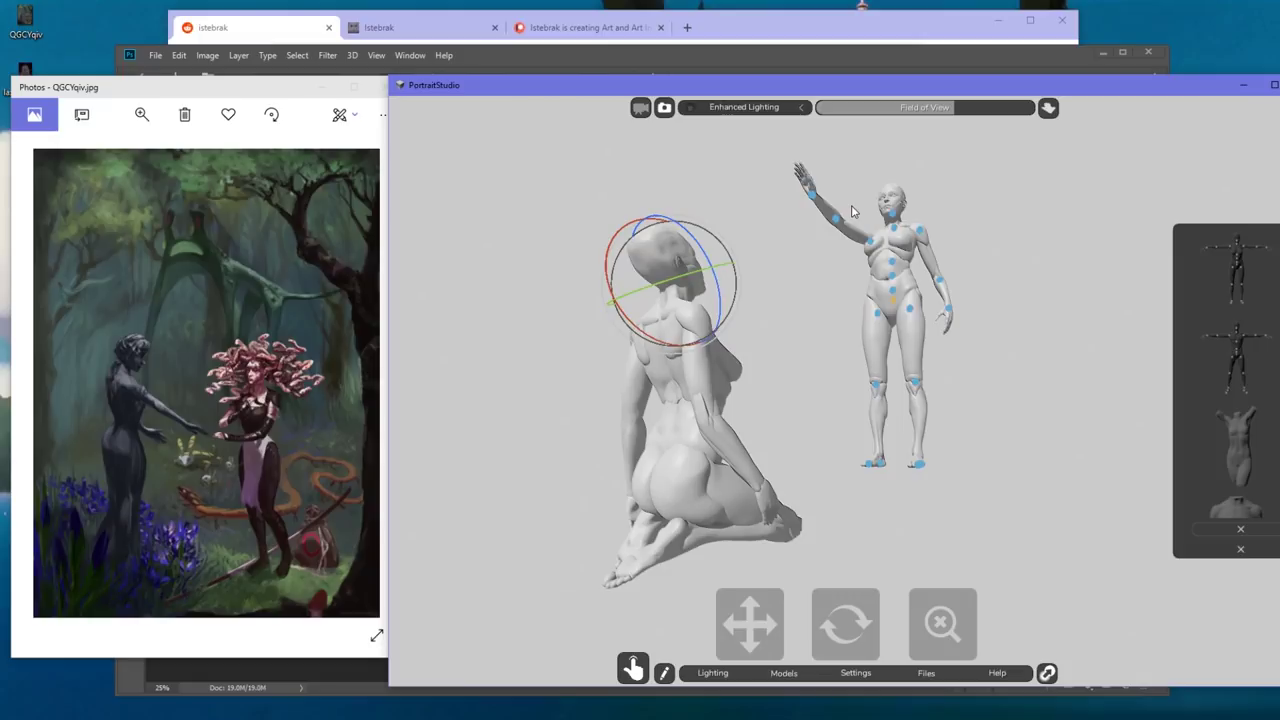
click(697, 291)
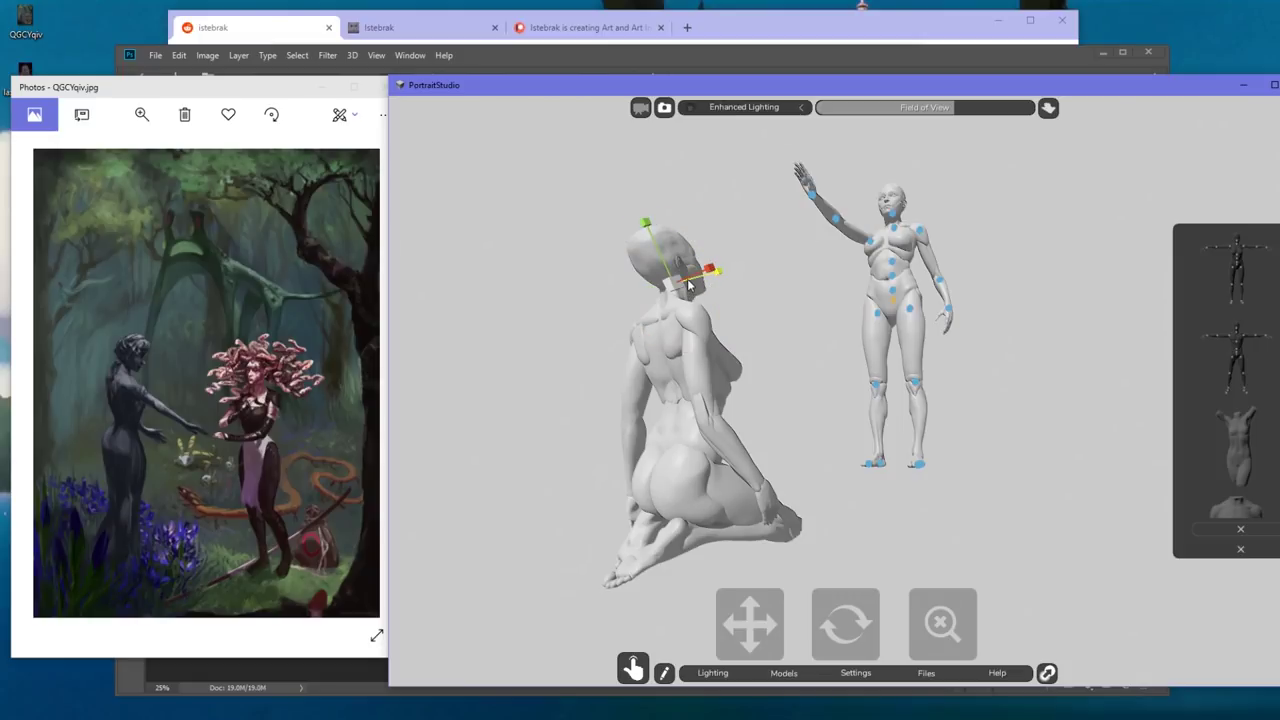
click(688, 265)
click(665, 269)
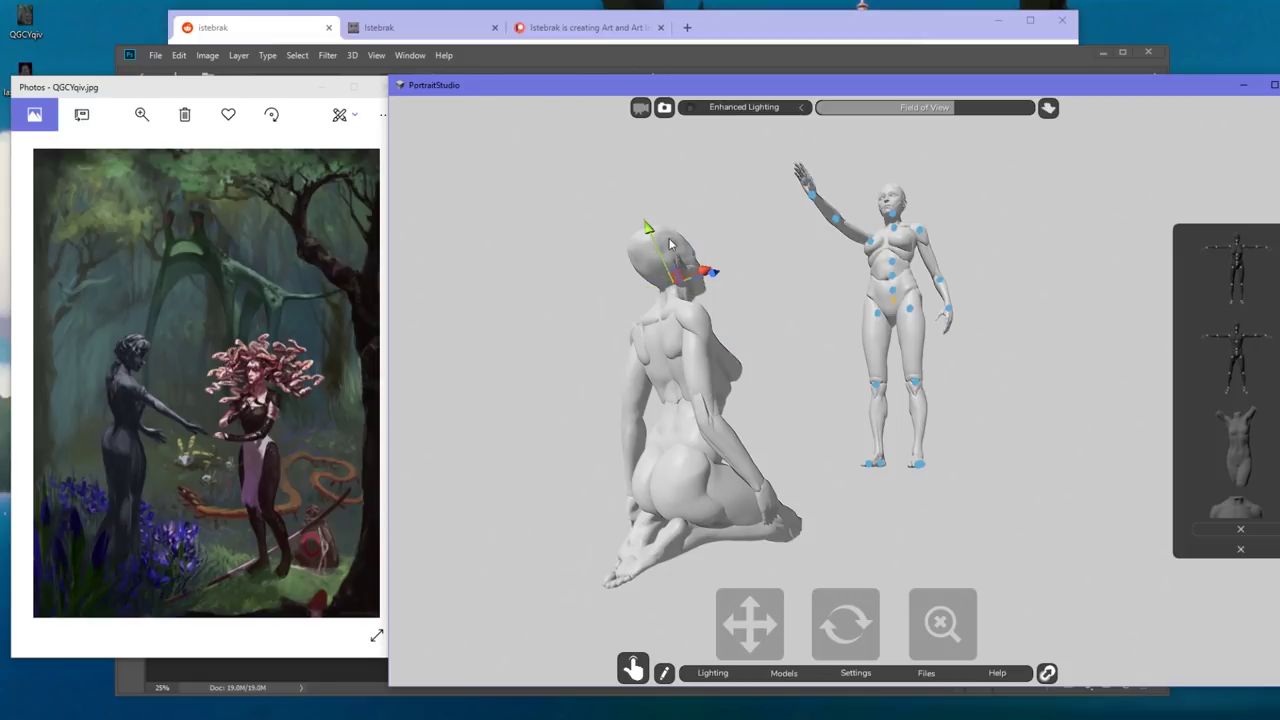
drag(649, 230, 650, 232)
click(678, 283)
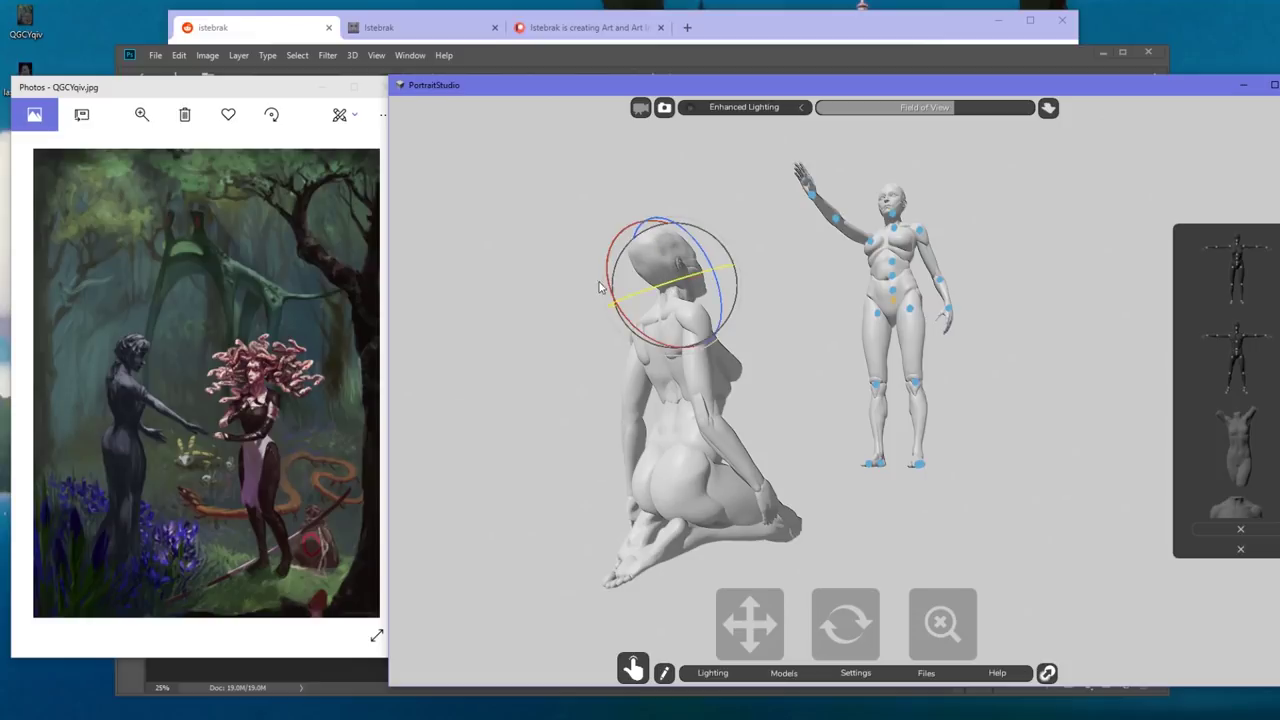
drag(707, 263, 703, 258)
click(1110, 382)
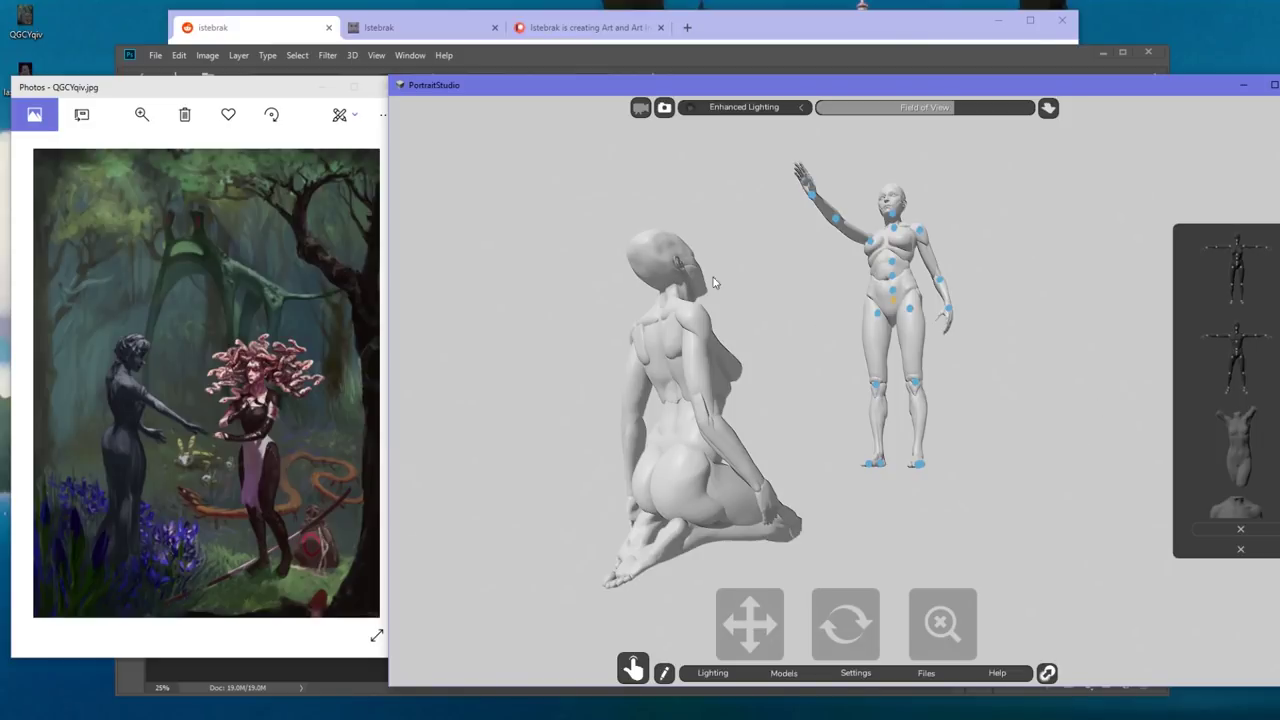
Tilt the kneeling mannequin's head forward and shift it slightly toward the standing mannequin
click(670, 288)
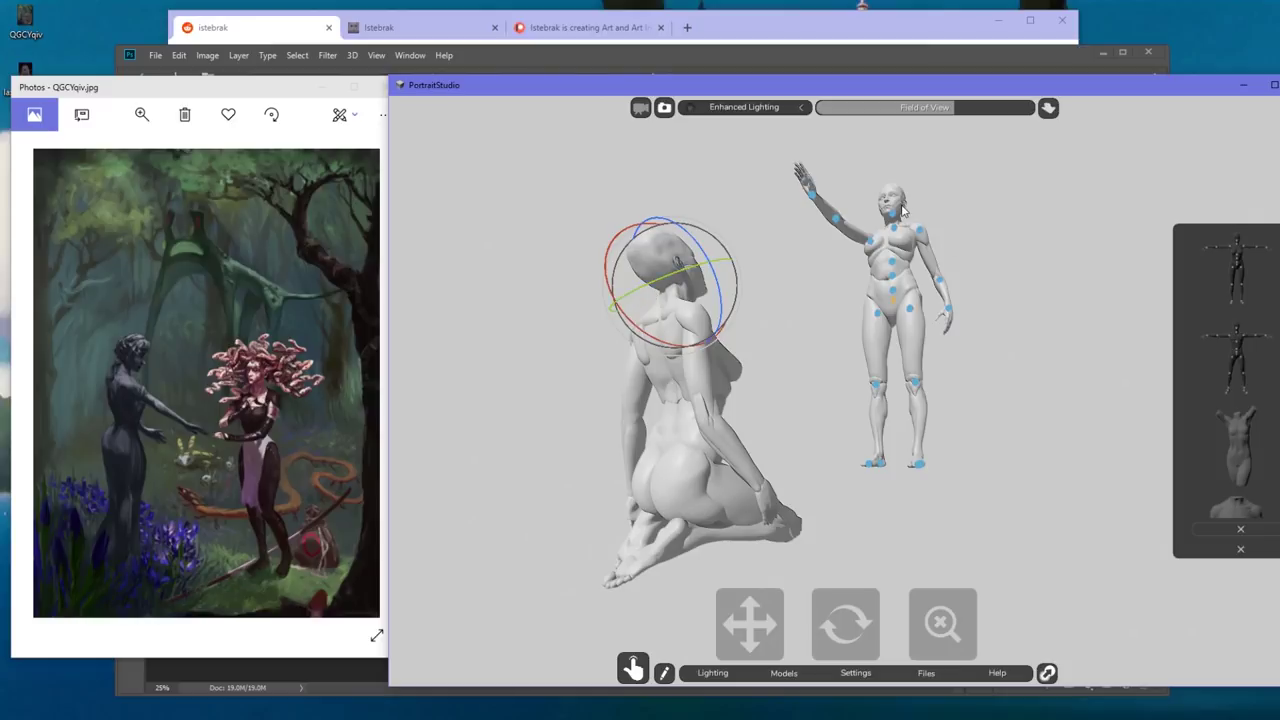
drag(628, 322, 617, 258)
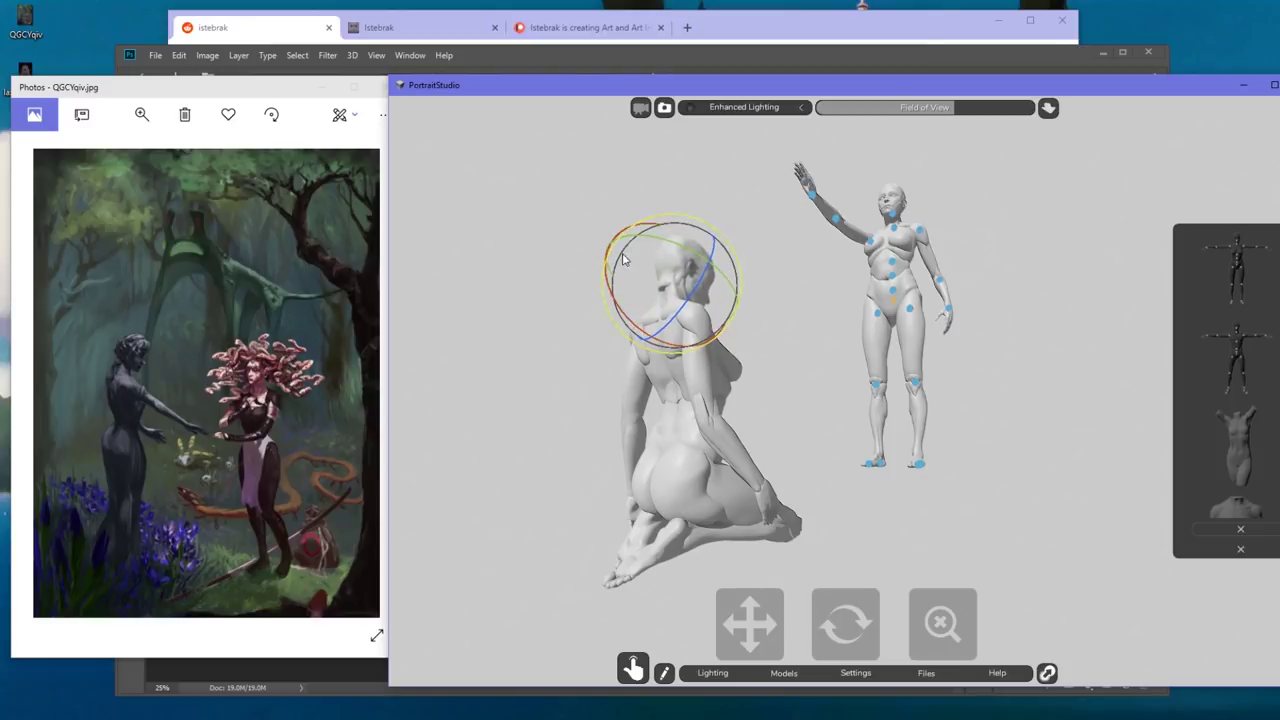
click(684, 260)
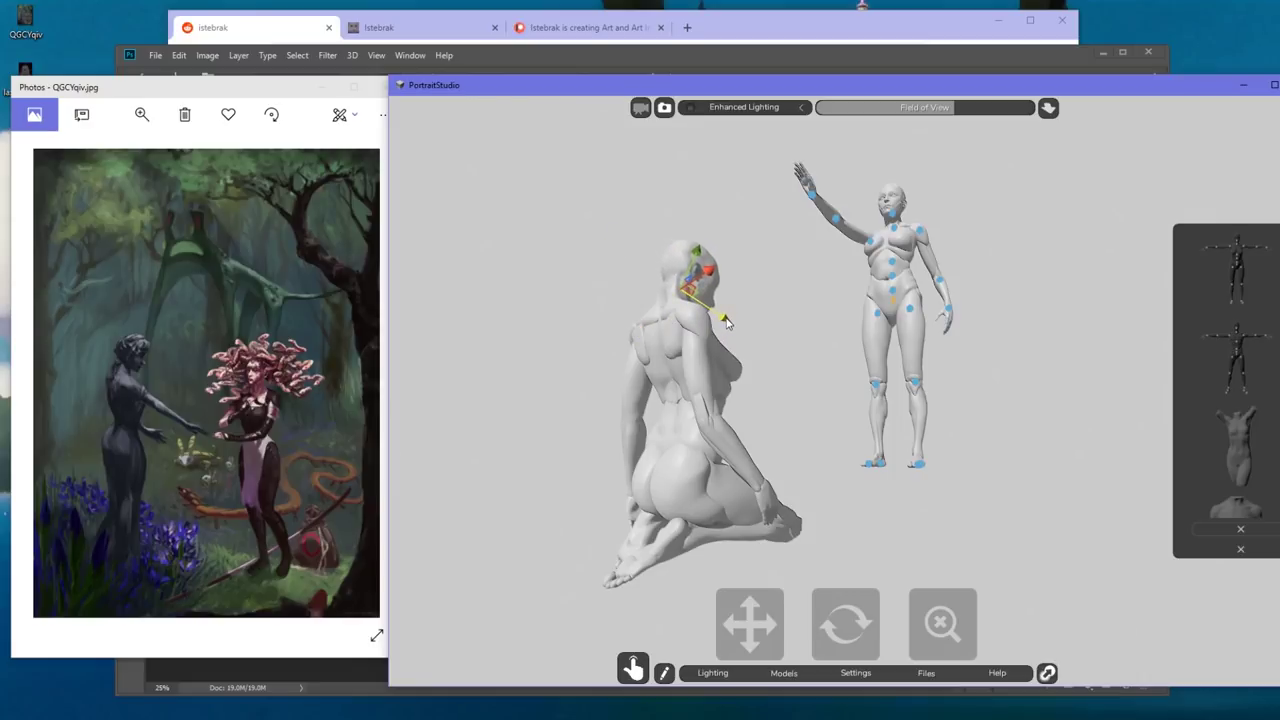
click(713, 271)
drag(713, 271, 734, 282)
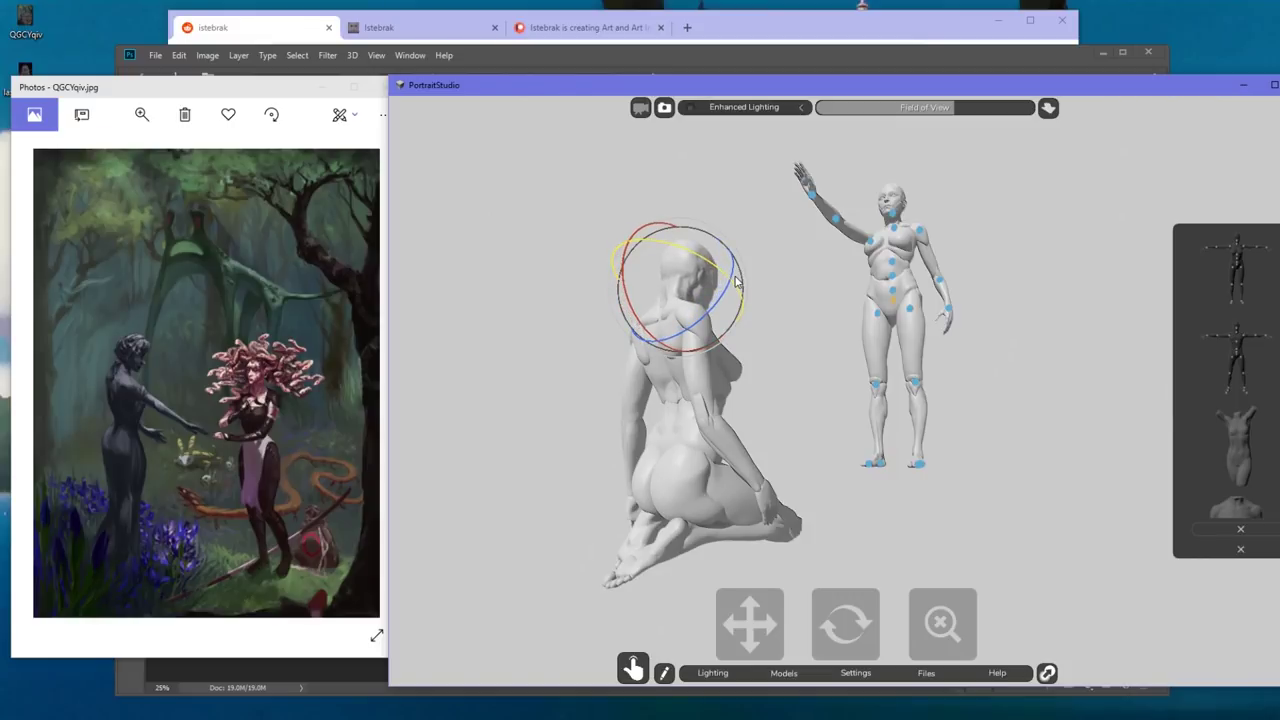
click(1071, 420)
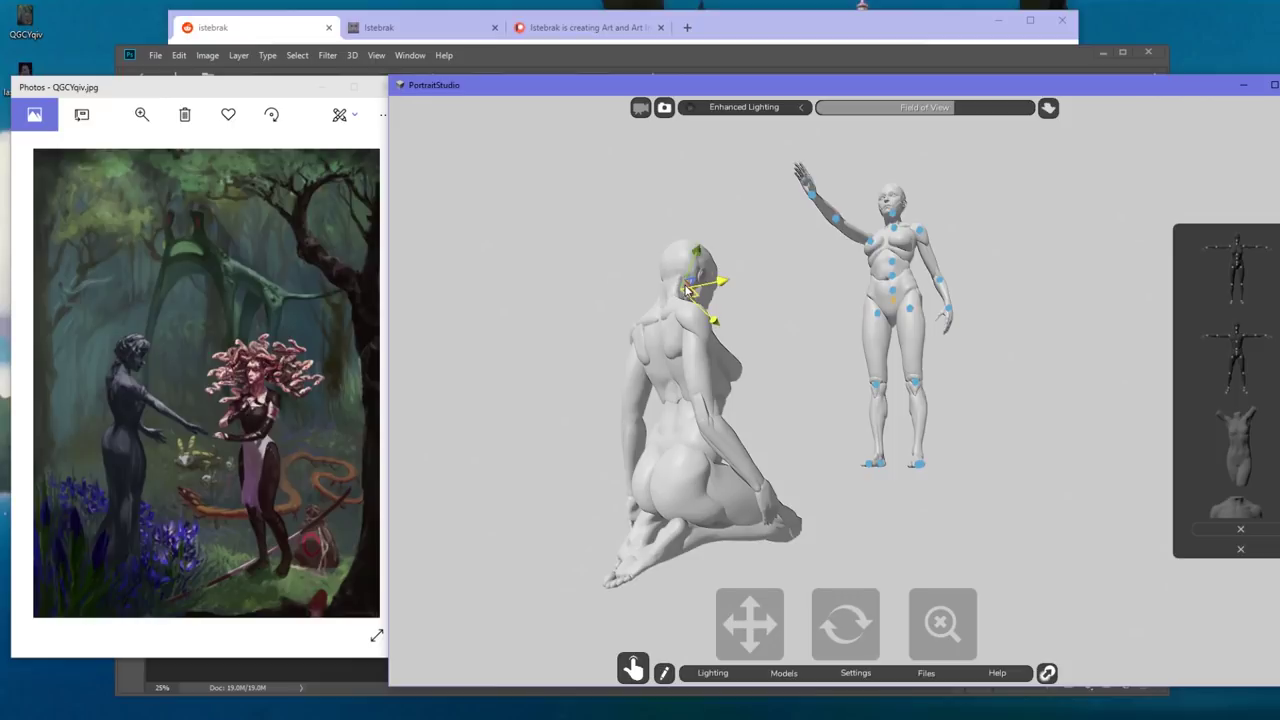
Rotate the kneeling mannequin's head back up so she looks toward the standing mannequin
click(683, 291)
drag(683, 291, 645, 345)
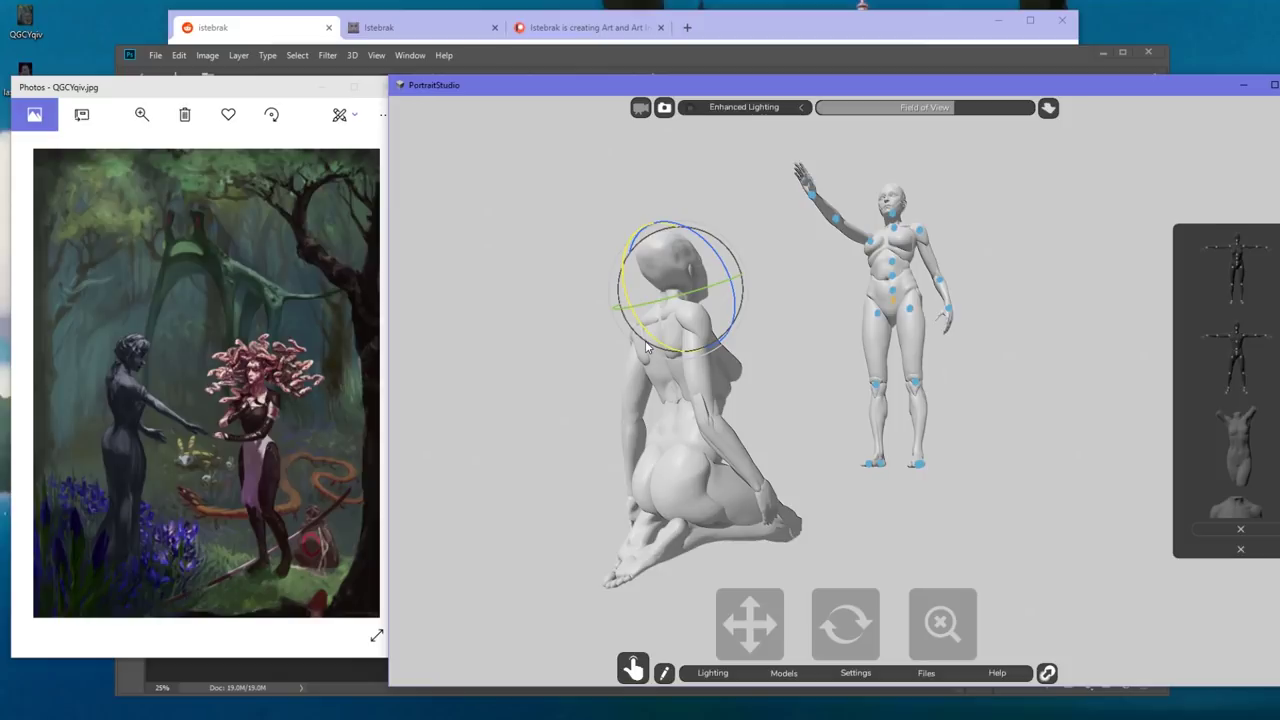
click(1036, 512)
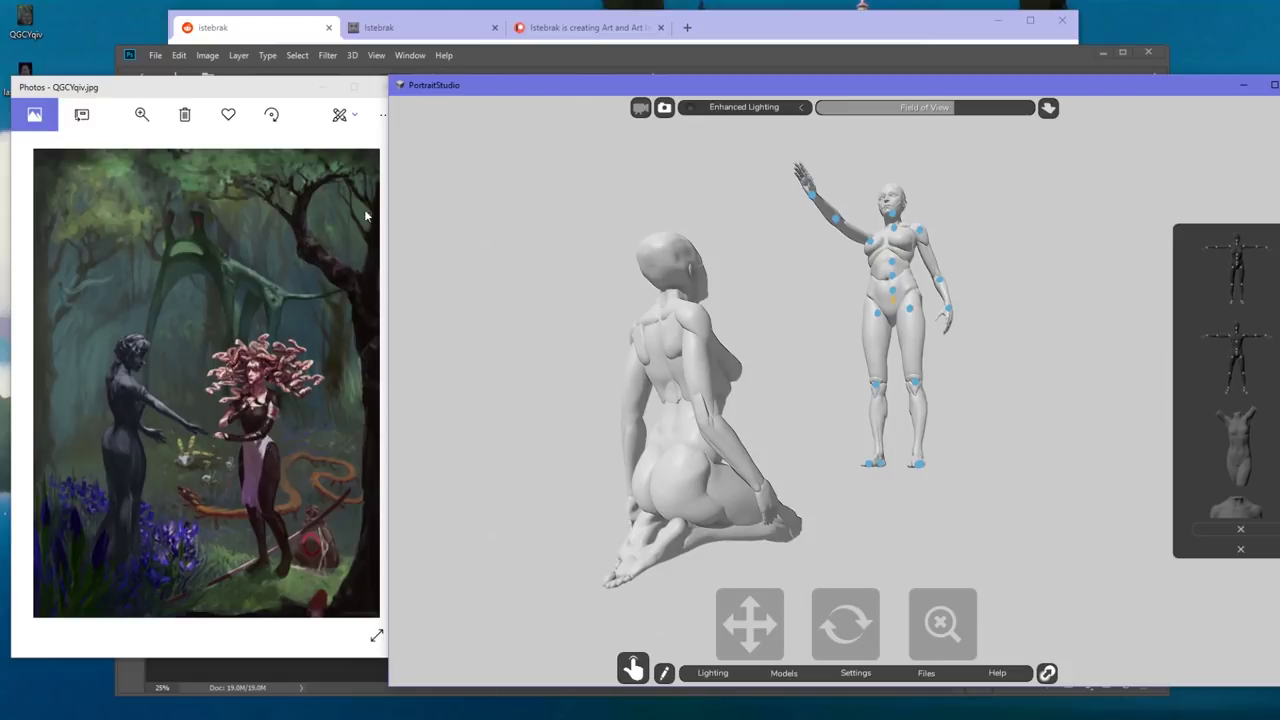
View both mannequins from the side at a distance, centred in the frame for comparison with the painting
click(255, 90)
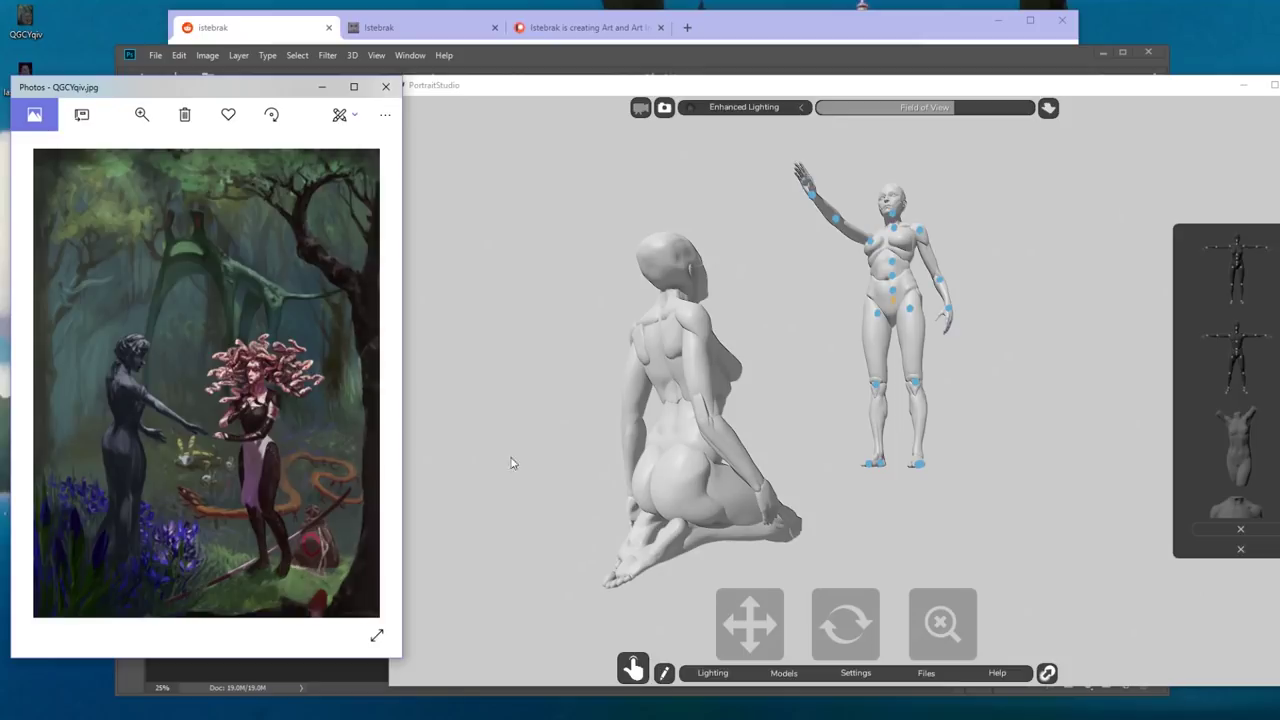
mouse_move(846, 632)
mouse_down()
mouse_move(781, 613)
mouse_move(846, 624)
mouse_up()
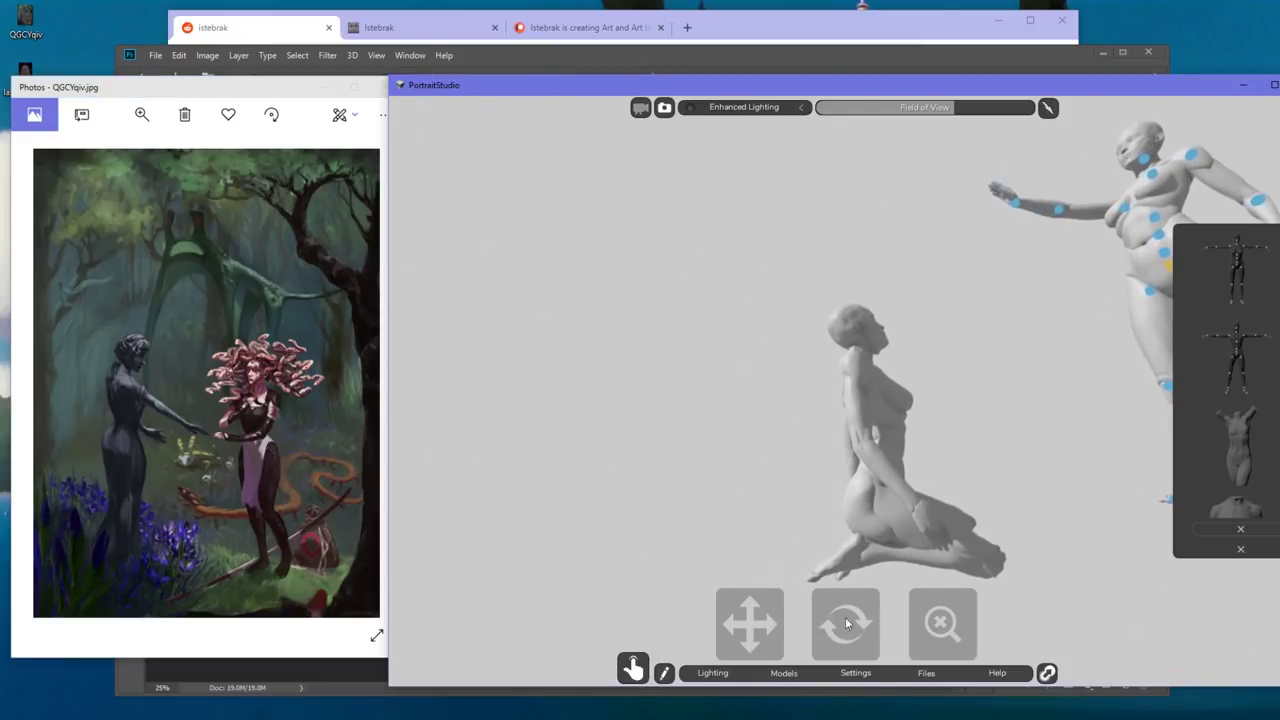
drag(945, 629, 828, 634)
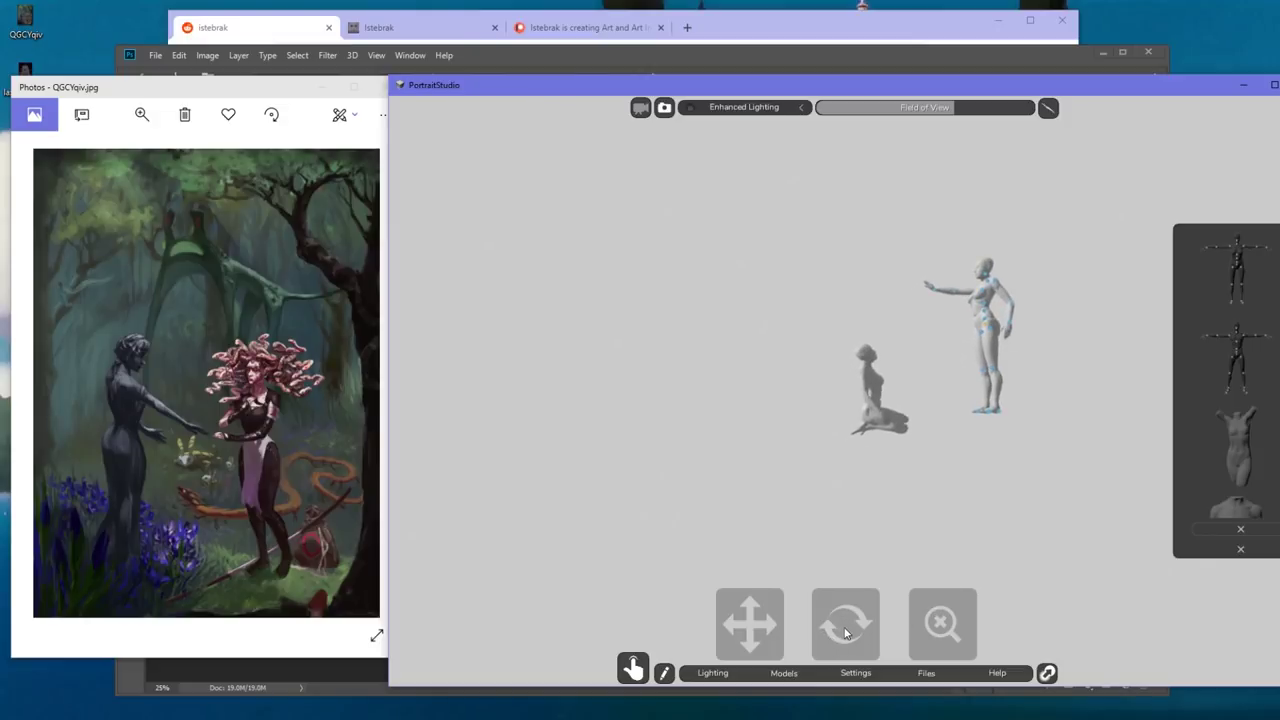
drag(729, 635, 651, 669)
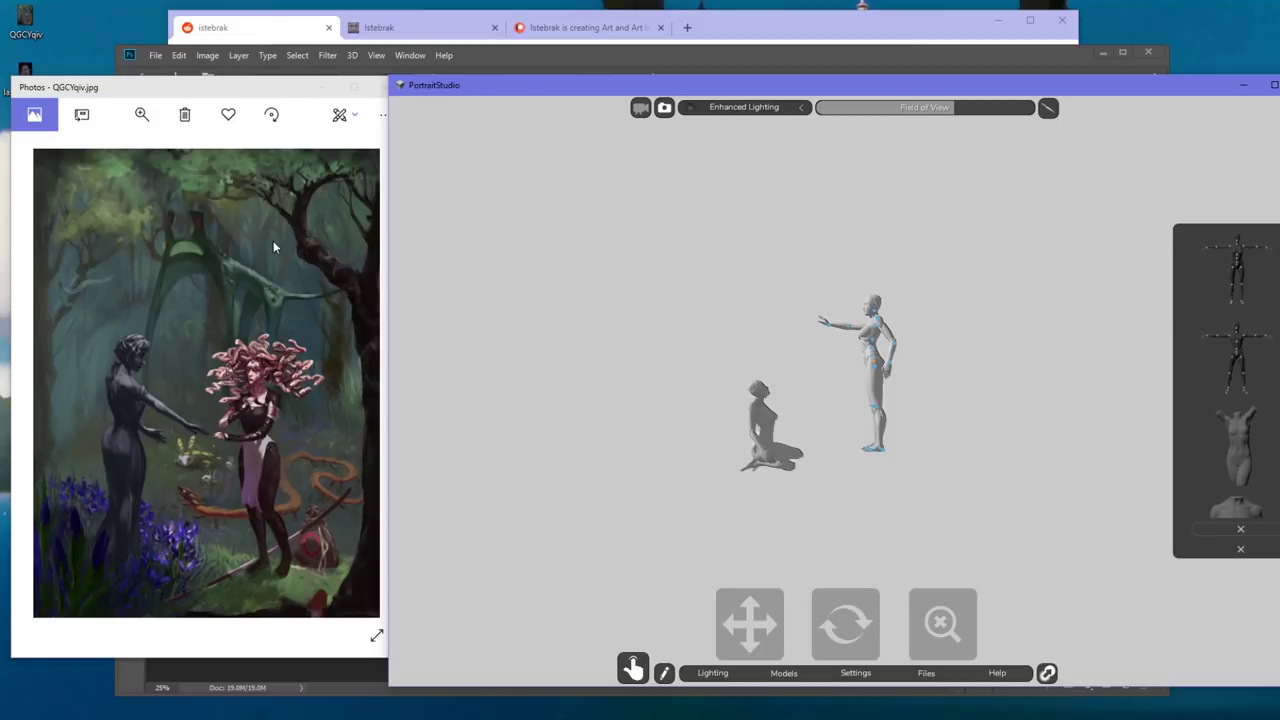
Close PortraitStudio and return to the painting's photo window
click(333, 92)
click(1174, 94)
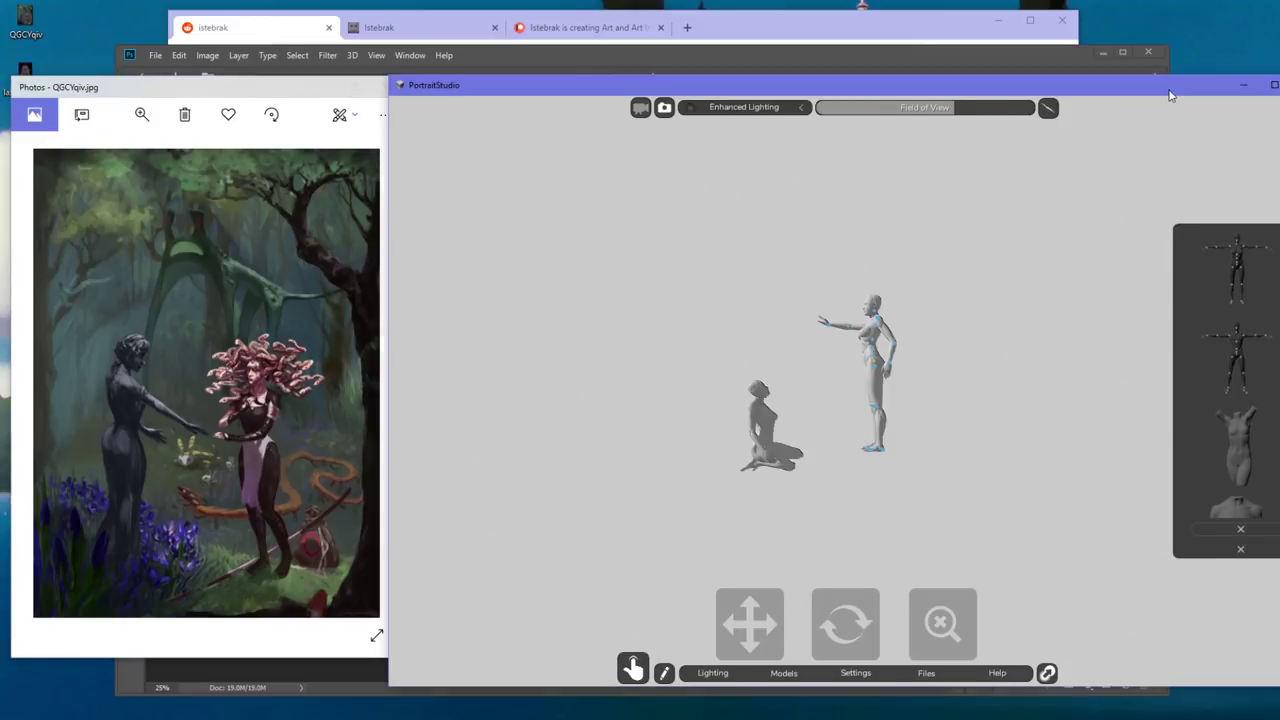
key(alt+F4)
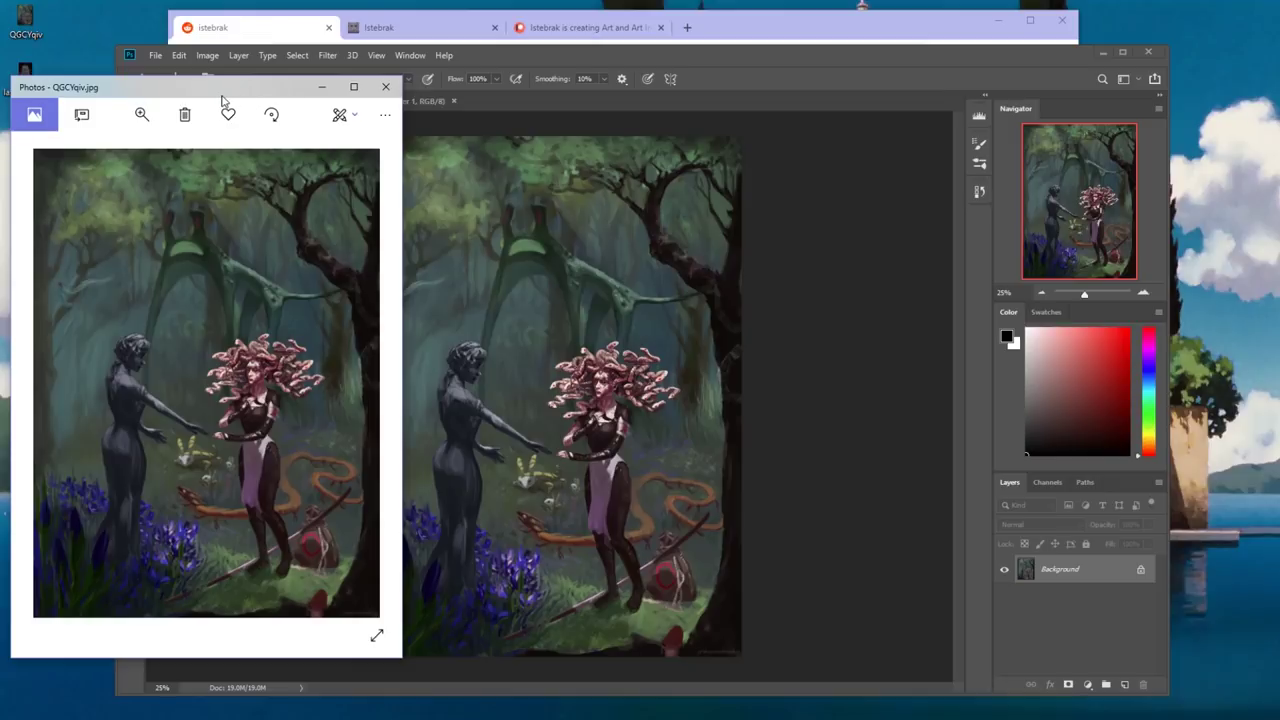
Close the QGCYqiv.jpg photo viewer and its Photoshop document, and maximise the workspace around the remaining elf portrait
click(383, 90)
drag(586, 51, 621, 45)
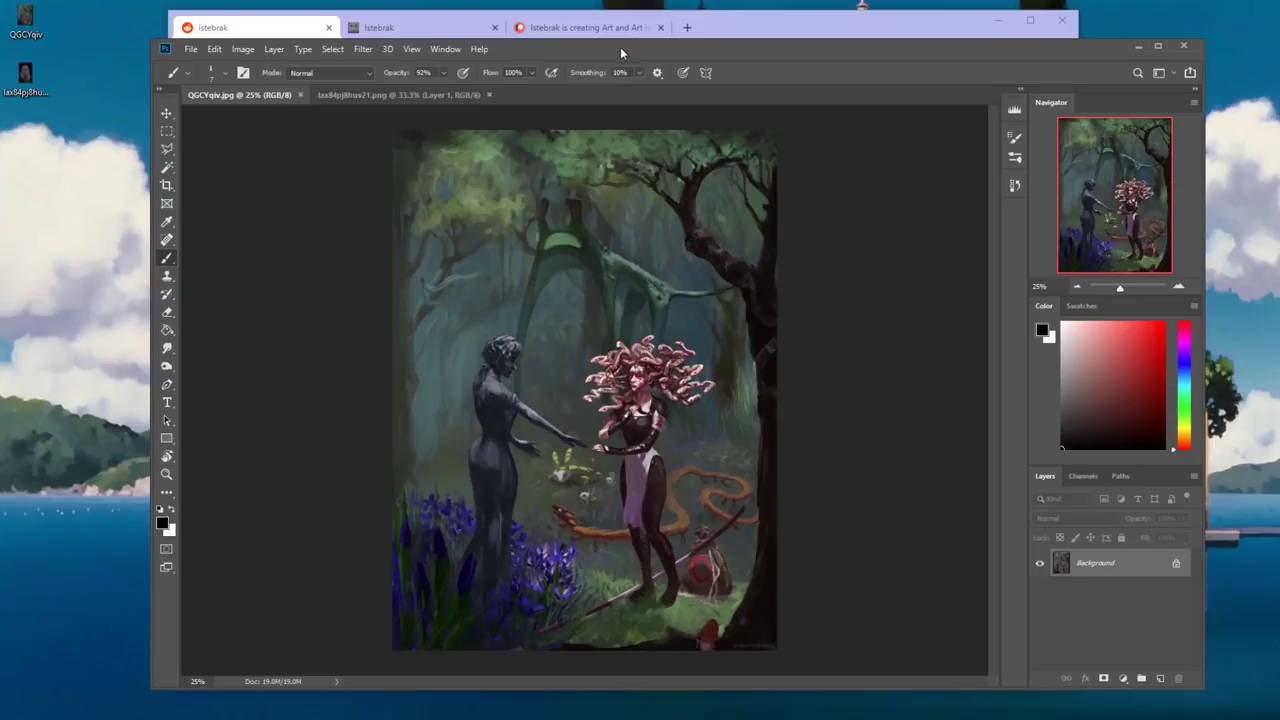
click(300, 95)
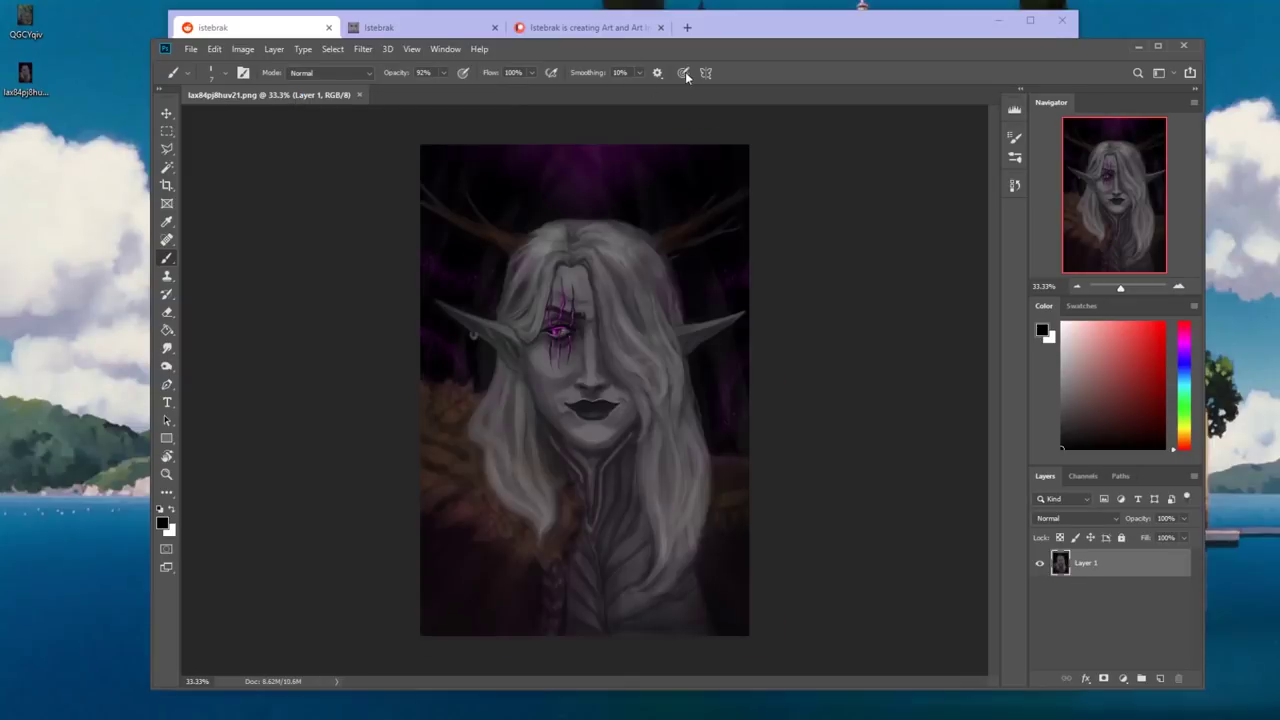
double_click(737, 46)
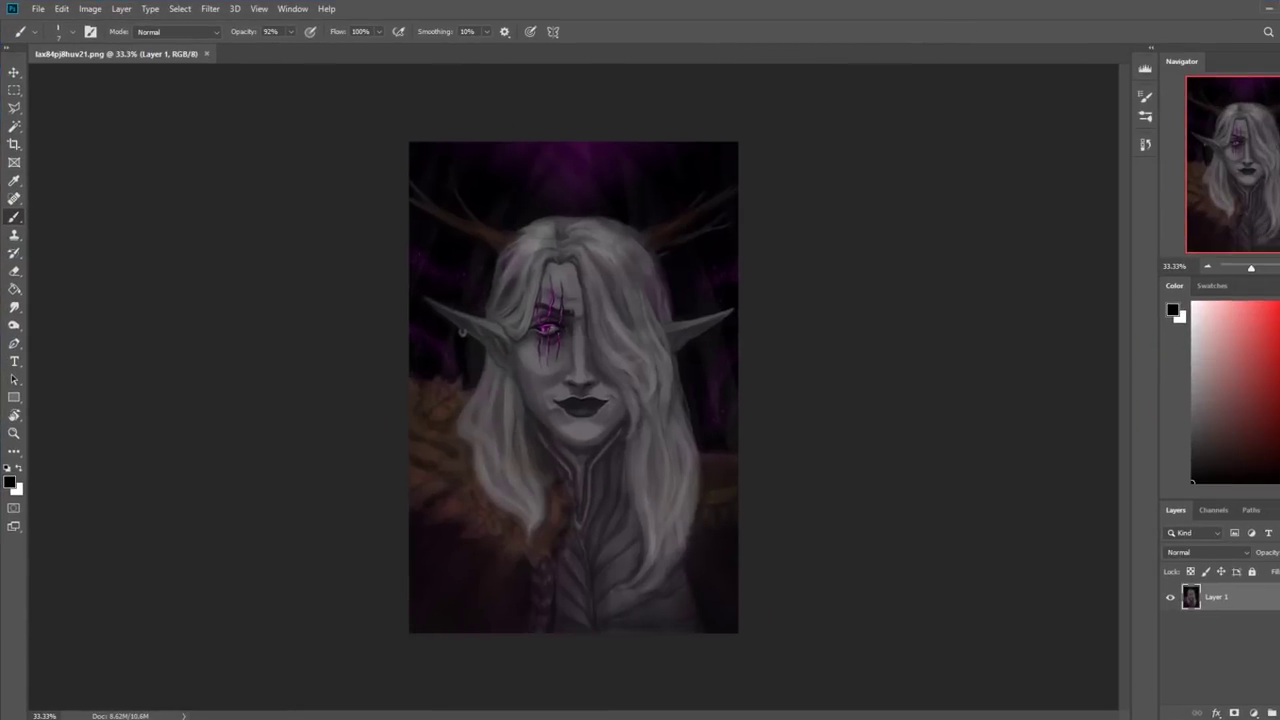
Switch to the browser and review the r/istebrak community challenge link and the "Our next community challenge!" post
mouse_move(90, 712)
click(262, 670)
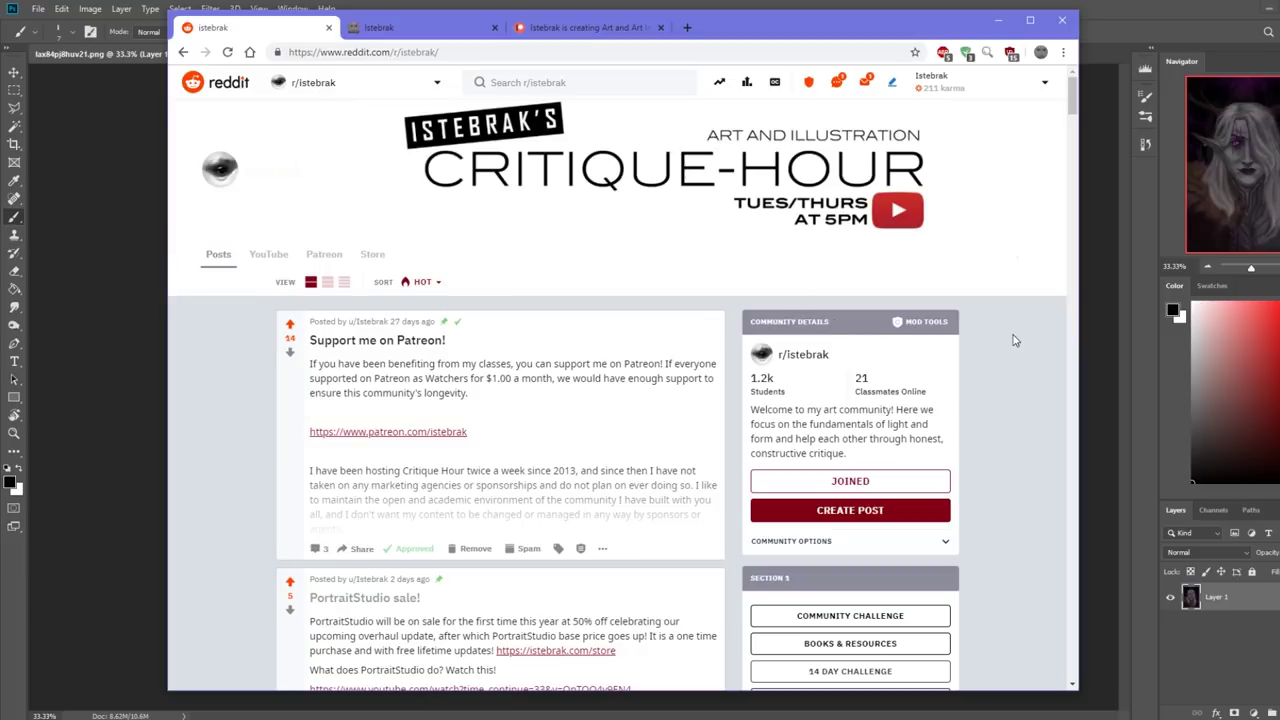
scroll(1013, 341, down, 2)
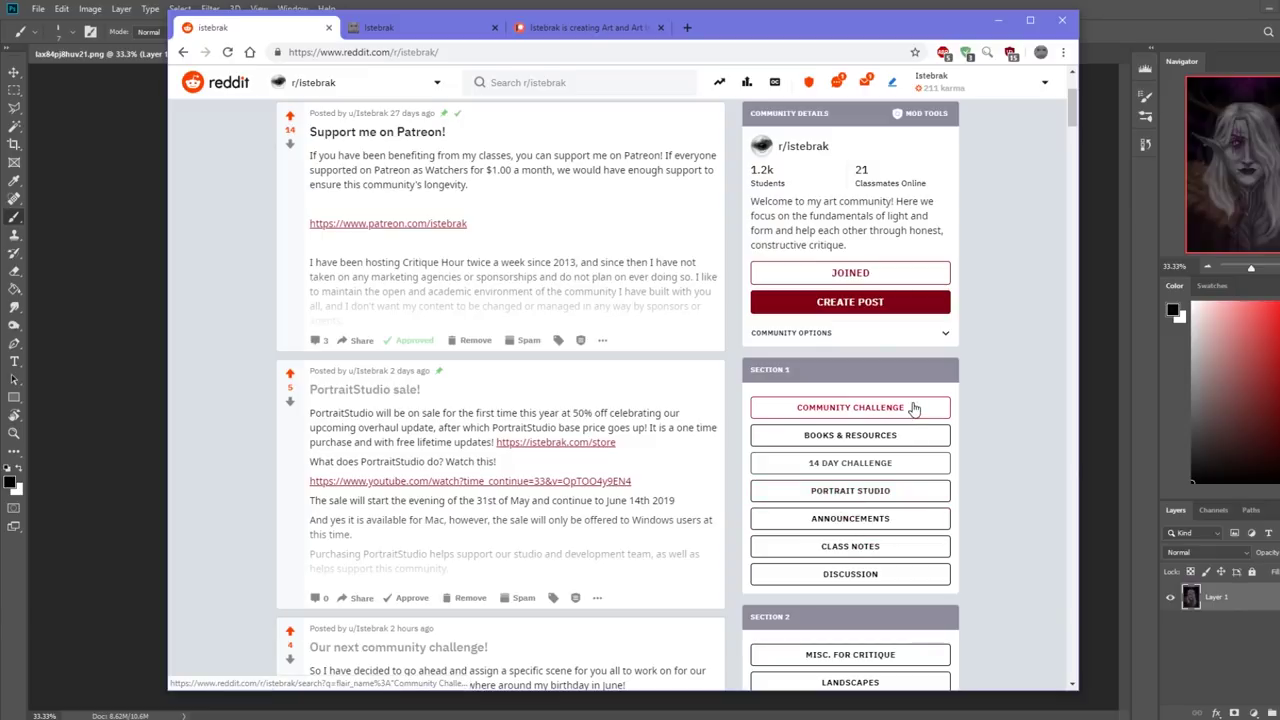
click(814, 413)
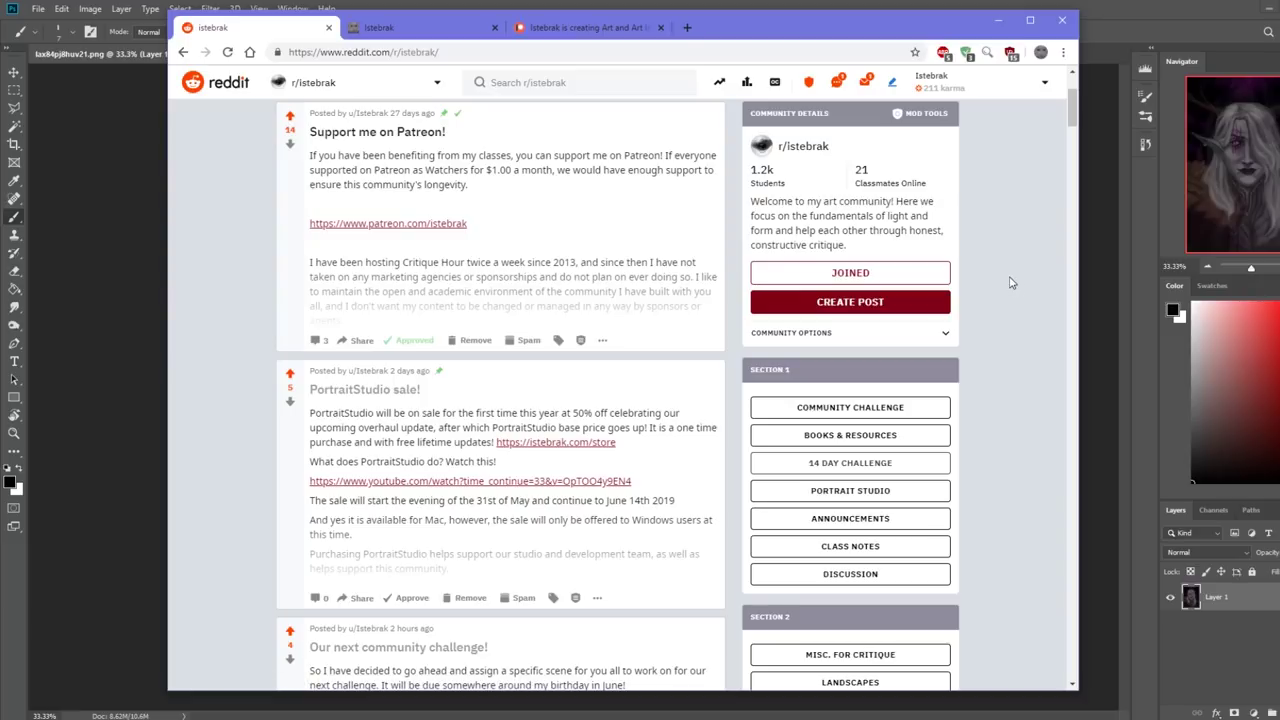
scroll(1010, 282, up, 2)
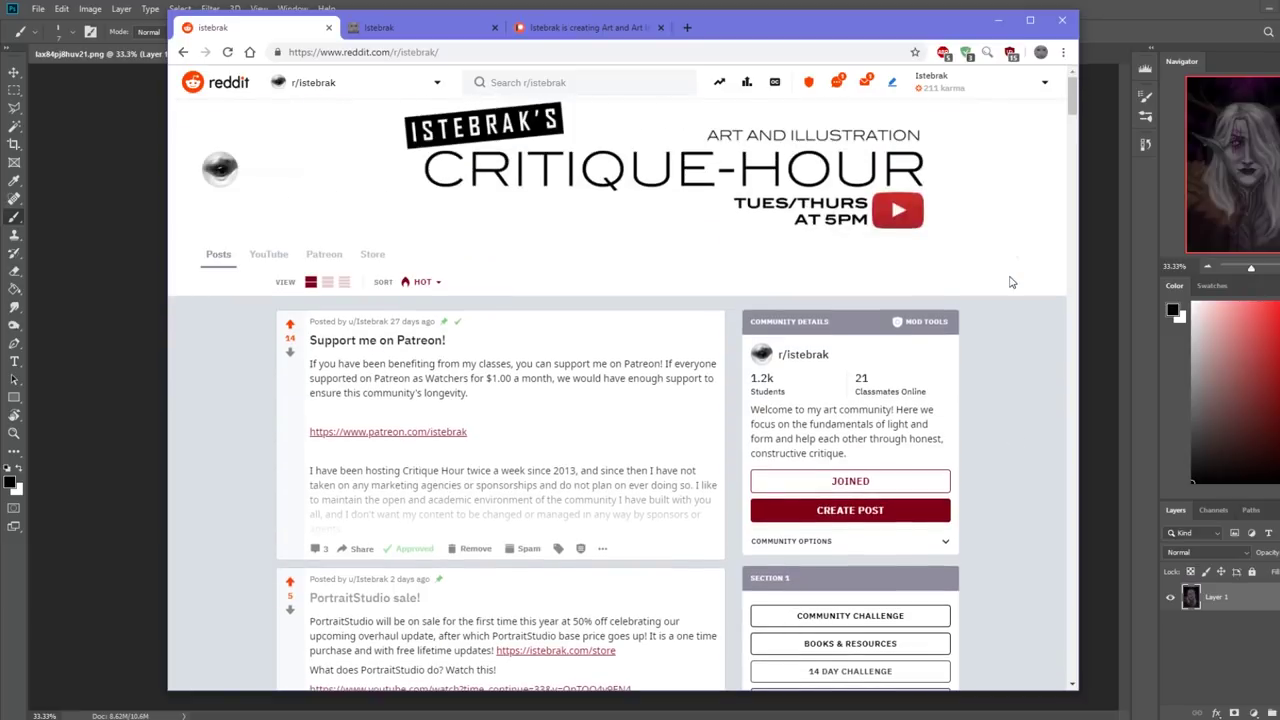
scroll(1010, 282, down, 4)
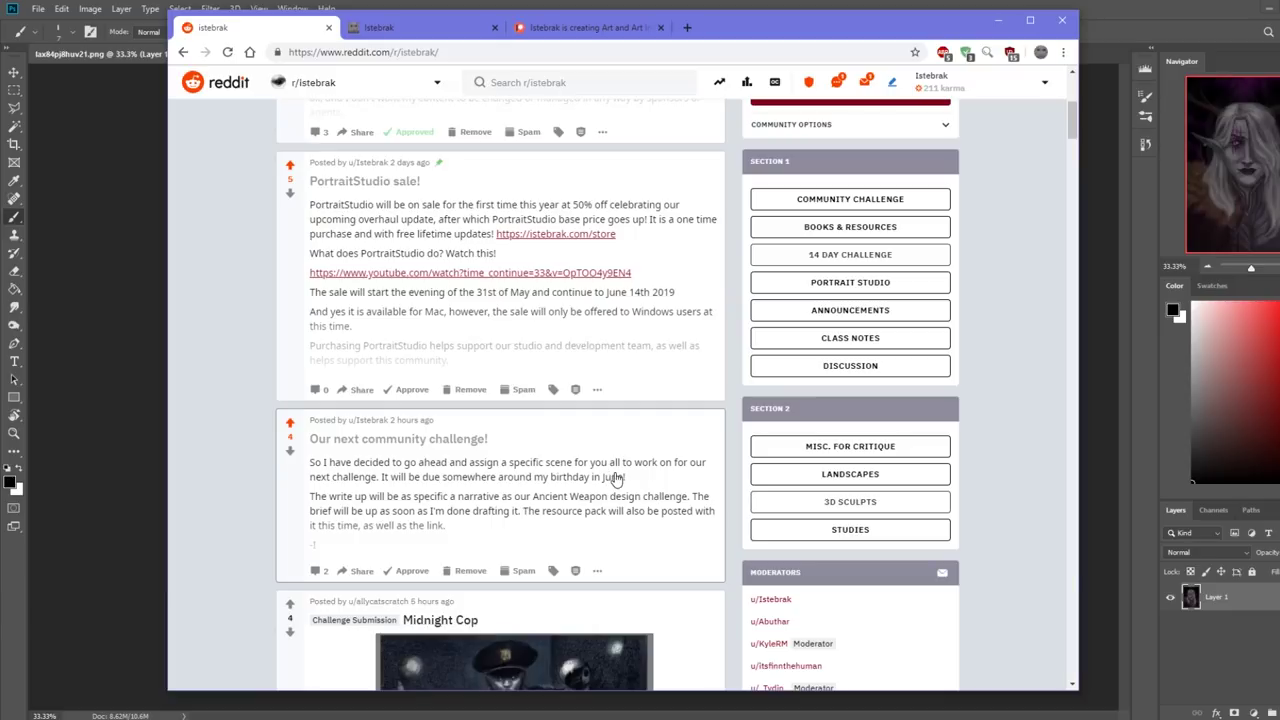
Check the June 2019 dates in the system calendar, close it, and minimise the browser to return to the elf portrait
click(1275, 715)
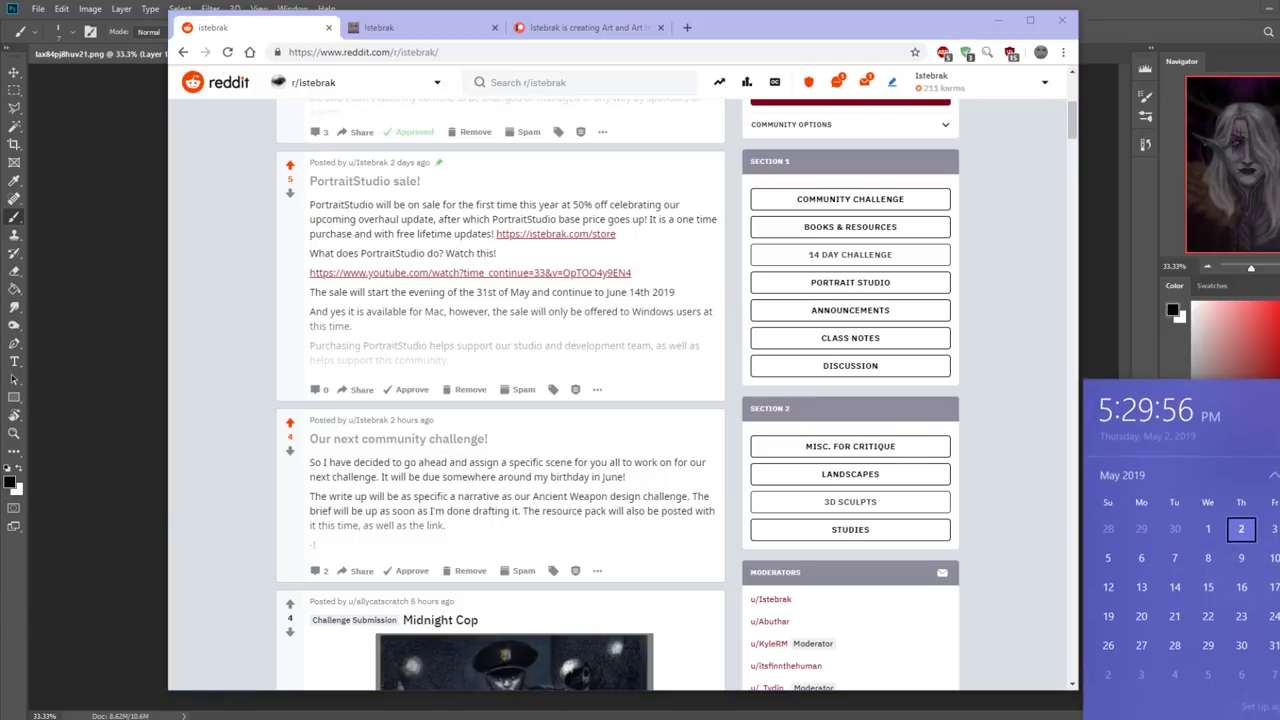
scroll(1270, 600, down, 1)
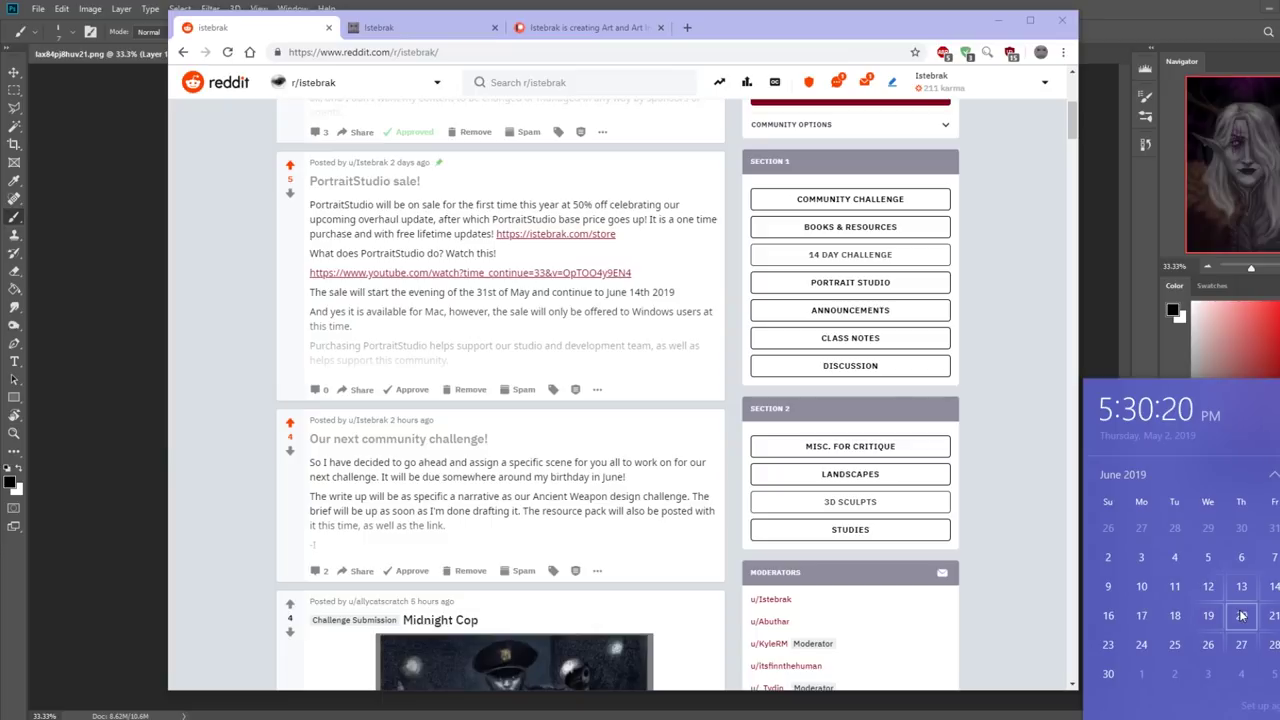
click(1018, 377)
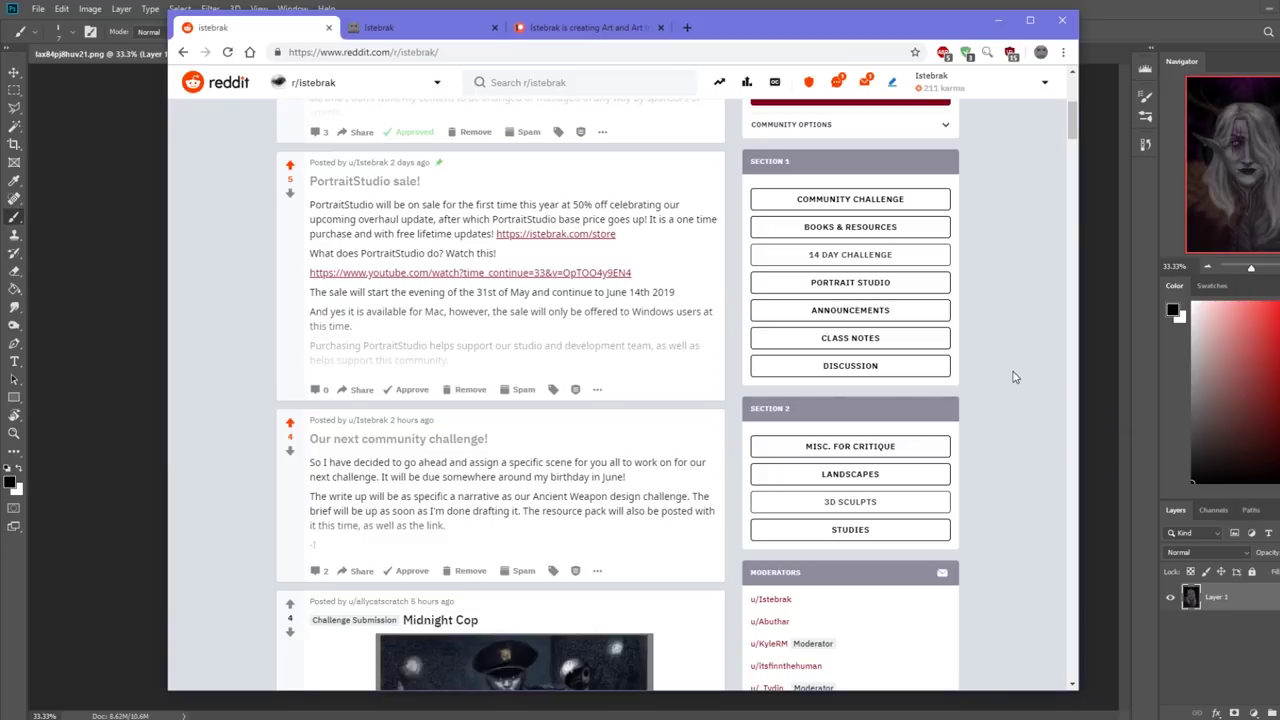
scroll(1015, 376, up, 5)
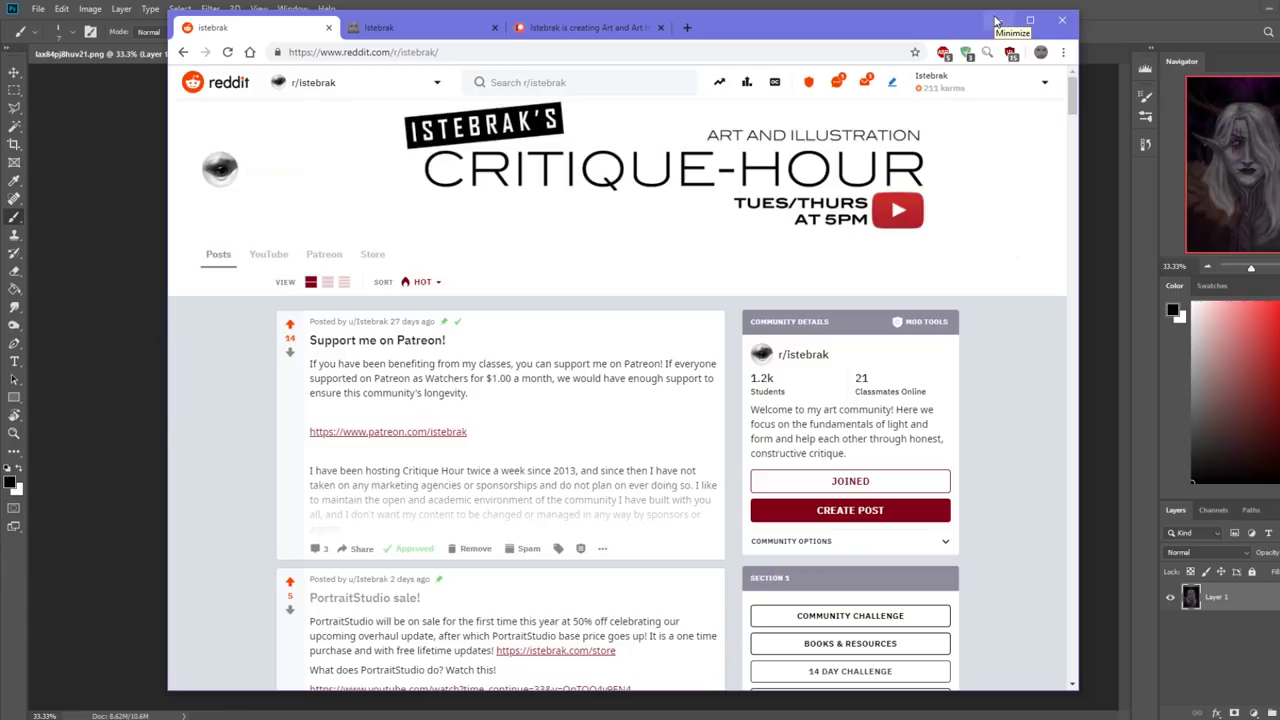
key(super+alt+d)
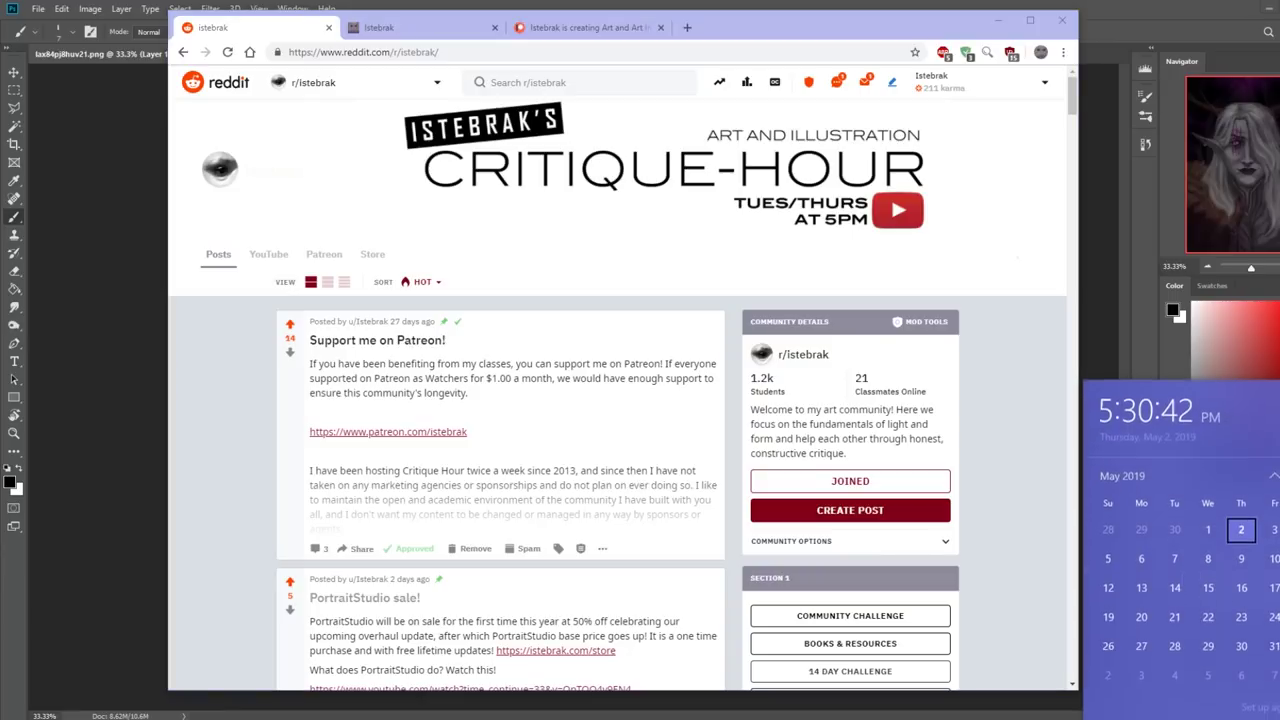
scroll(1242, 618, down, 1)
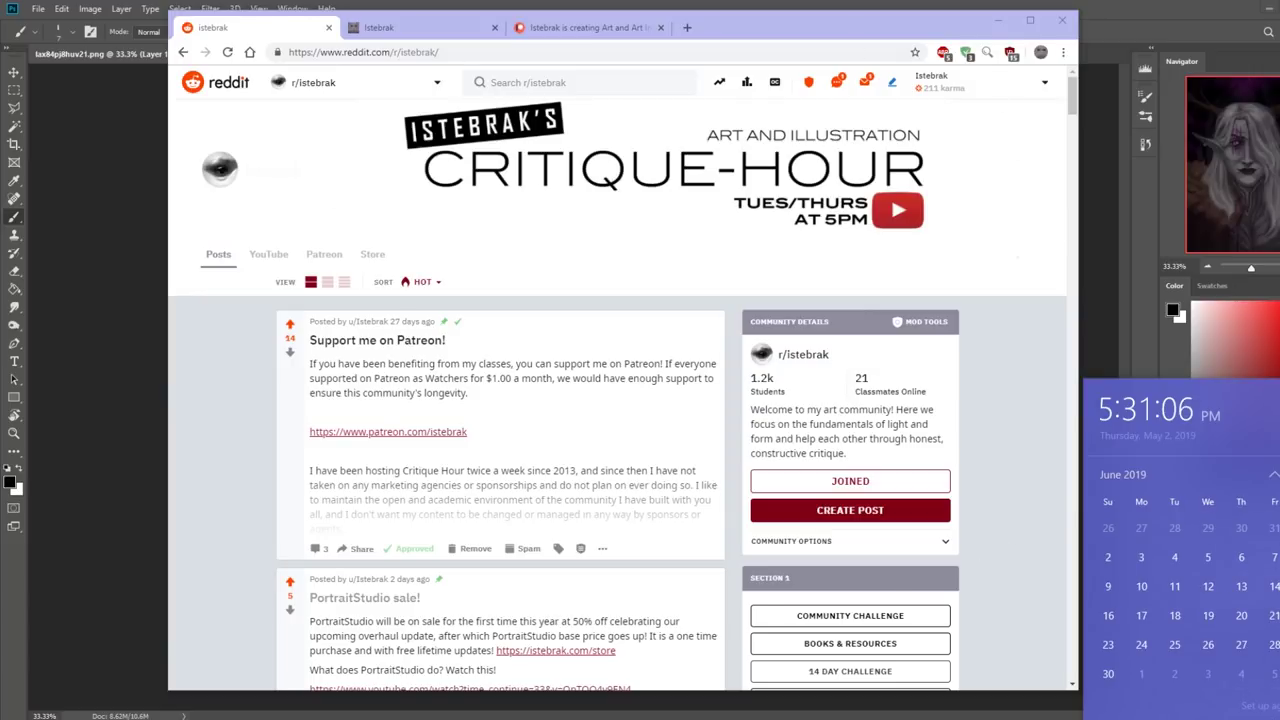
key(Escape)
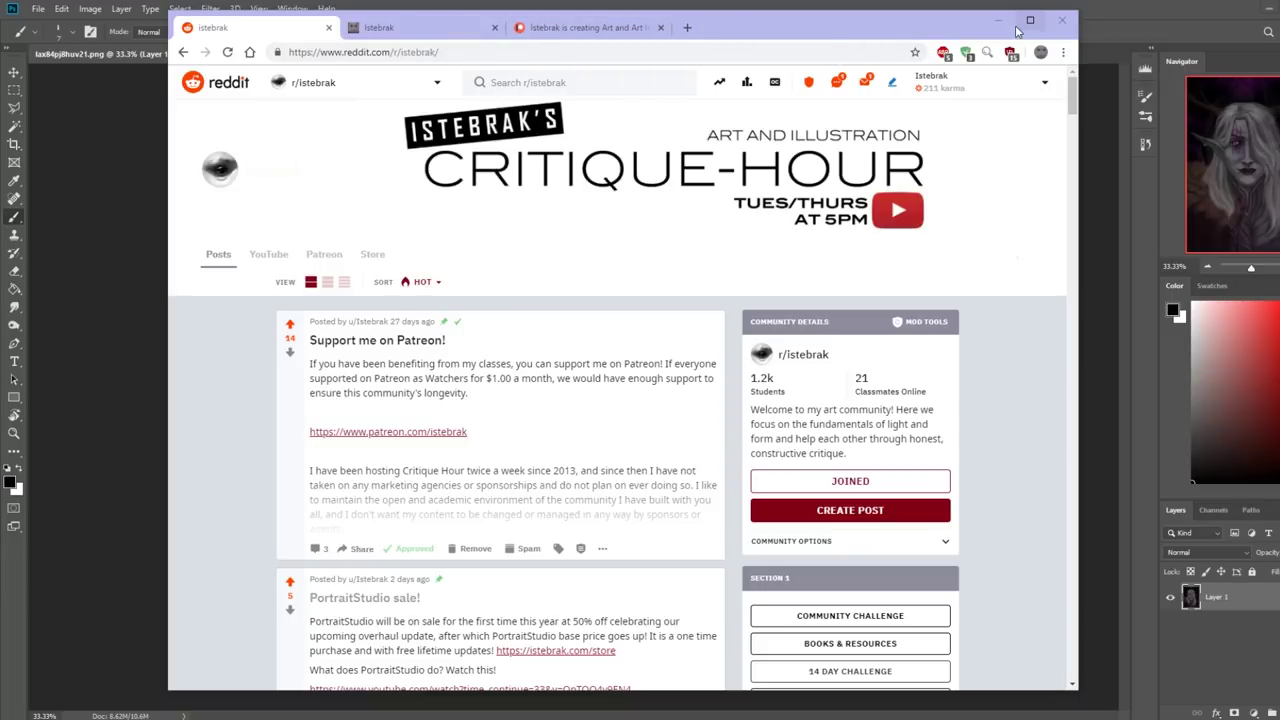
click(1235, 712)
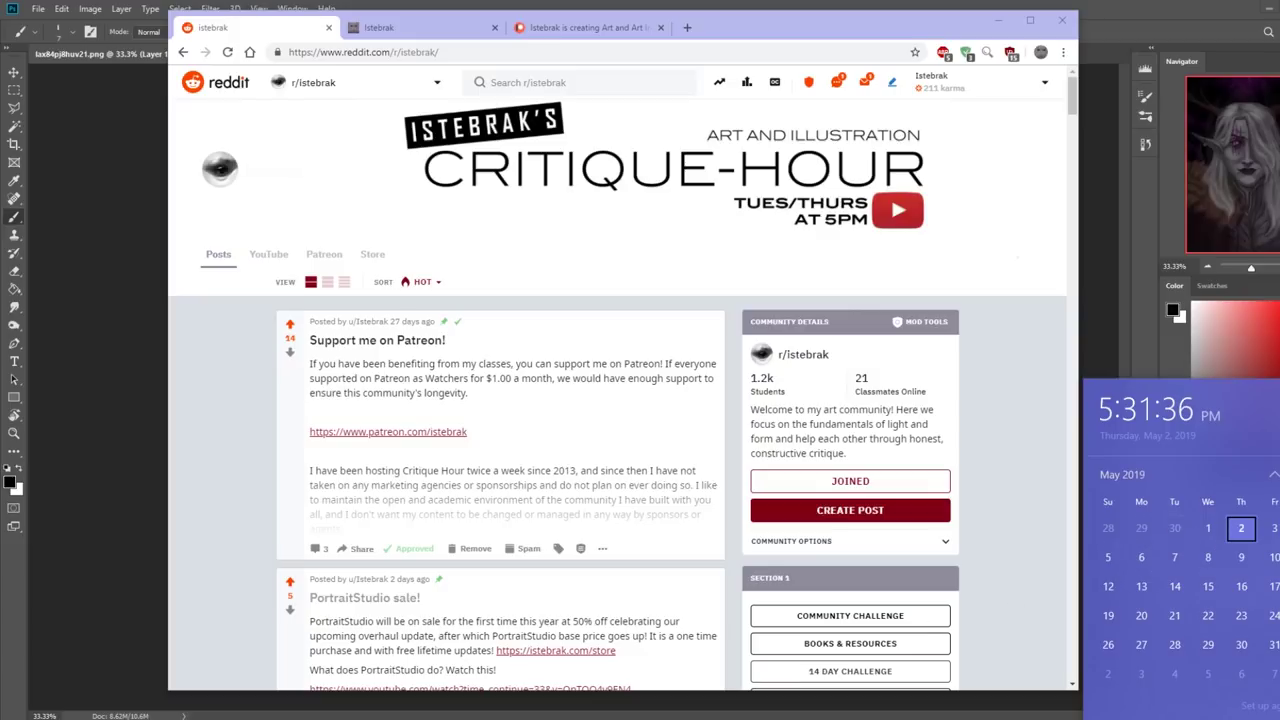
key(Escape)
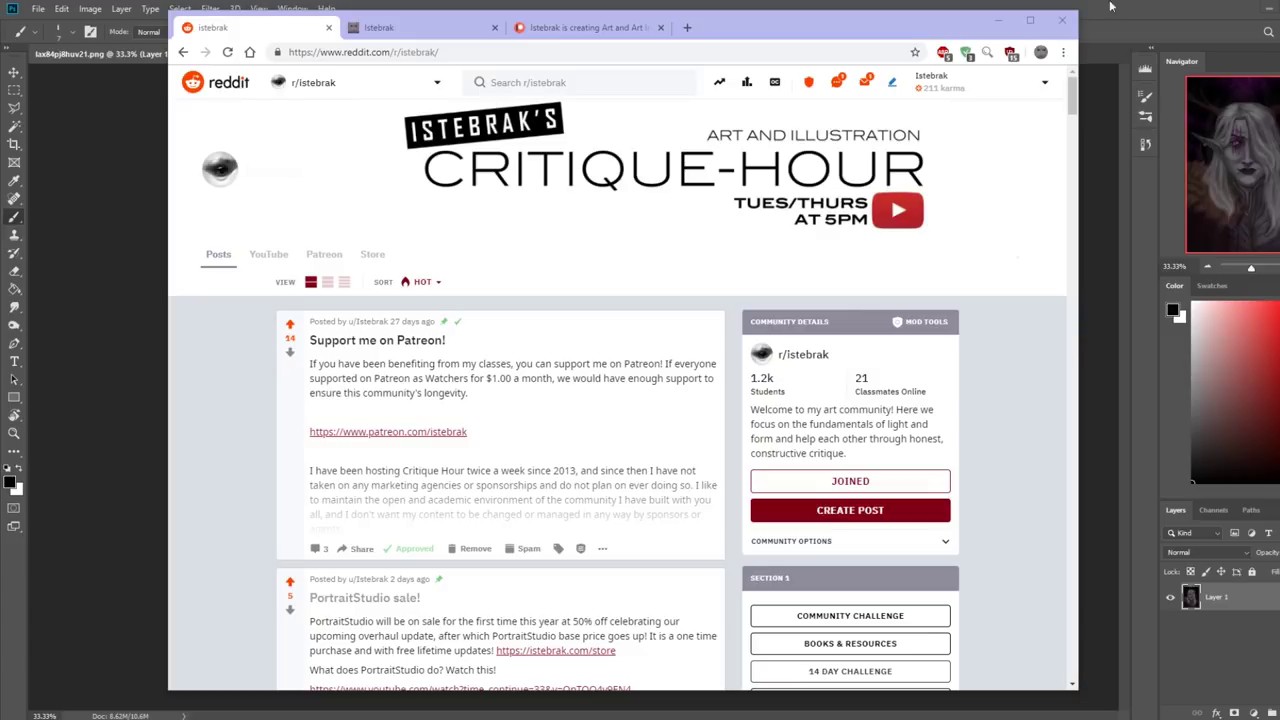
click(998, 24)
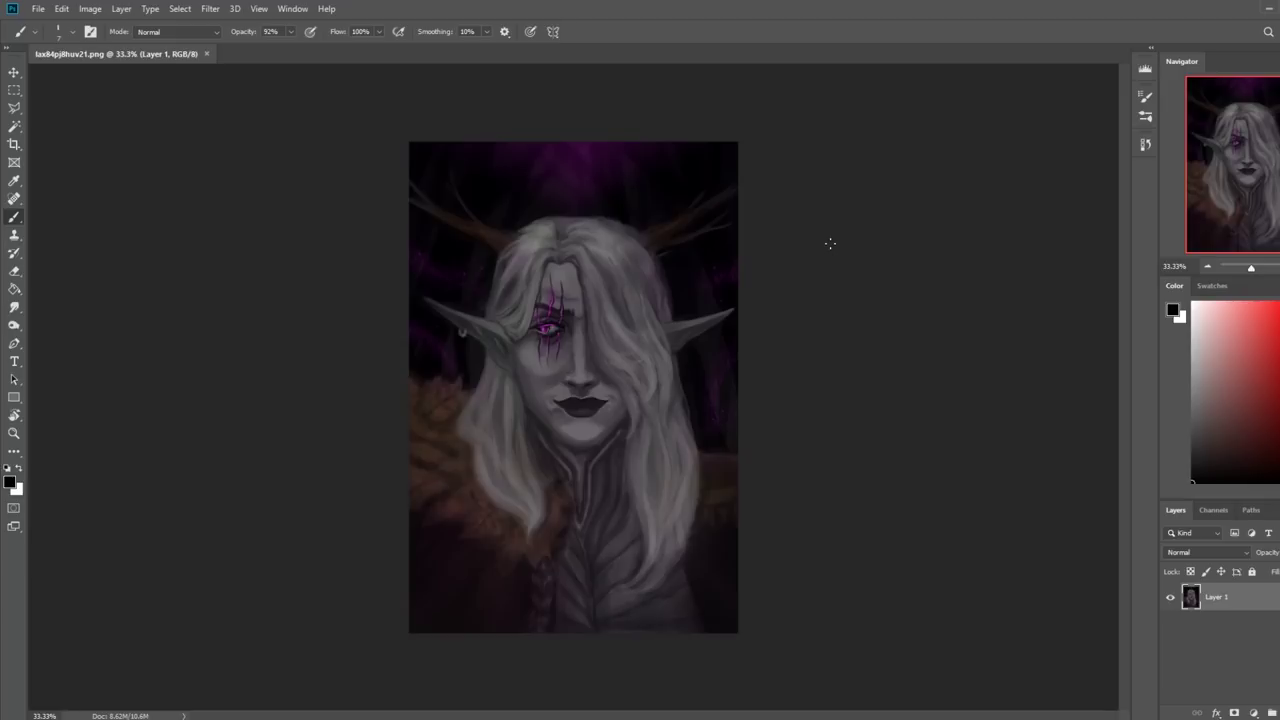
Duplicate the portrait layer and enlarge the copy proportionally beyond the canvas edges, keeping the face near the centre
key(ctrl+j)
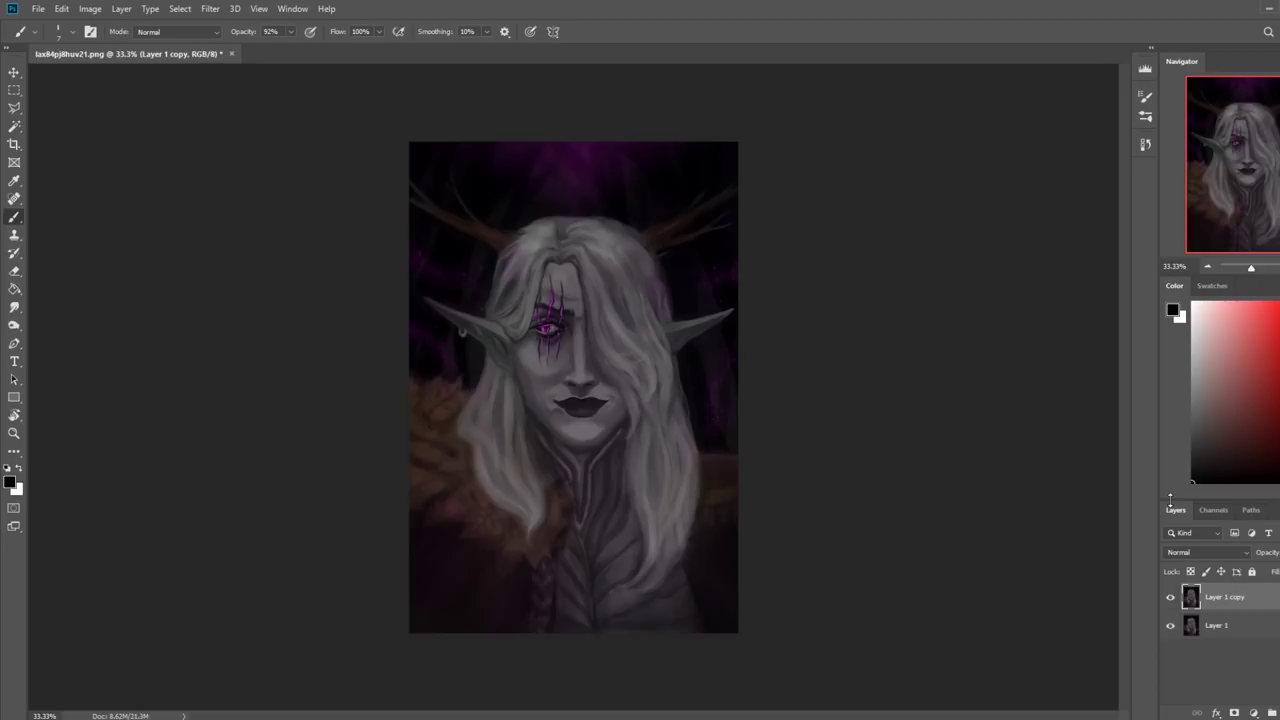
key(ctrl+t)
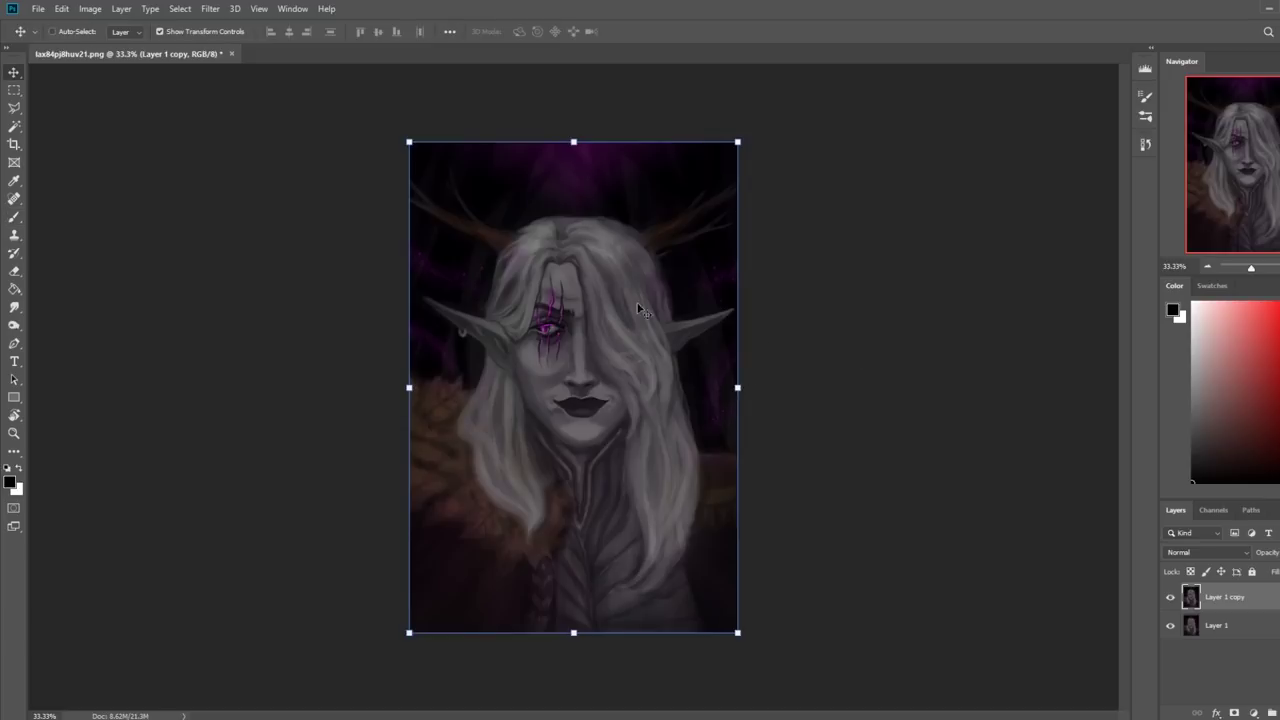
drag(738, 142, 763, 128)
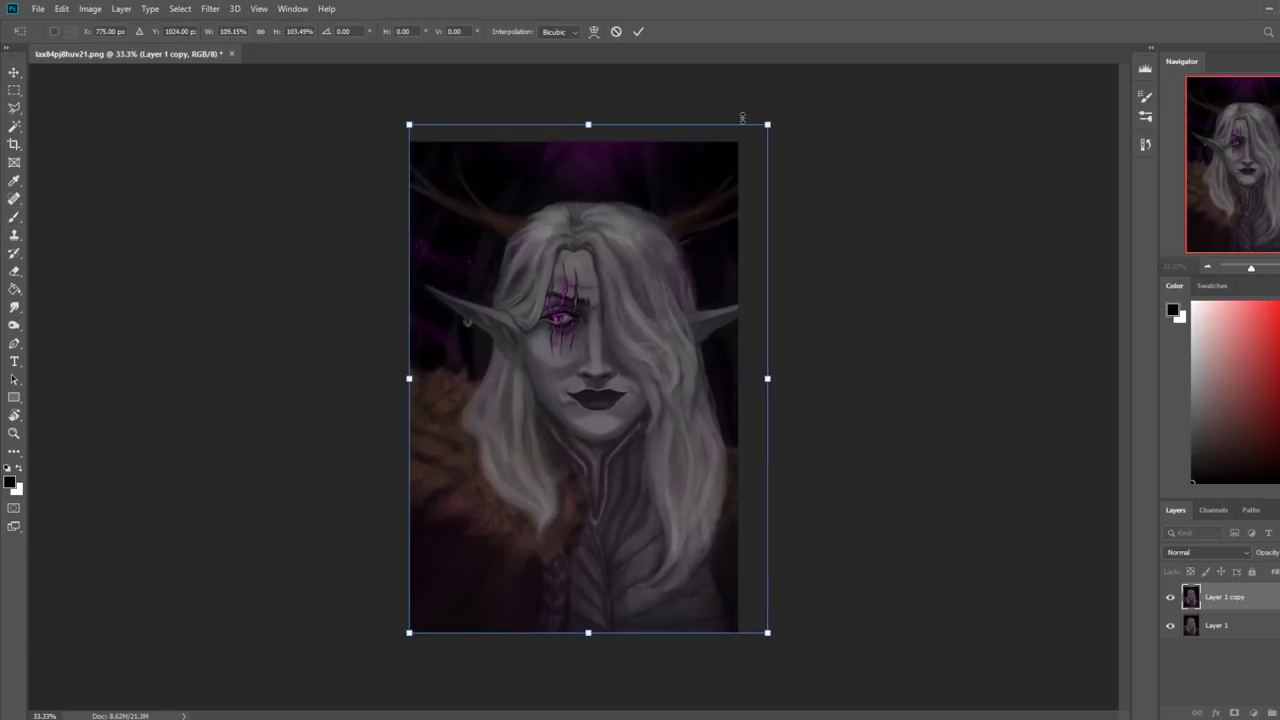
click(616, 31)
drag(738, 142, 772, 92)
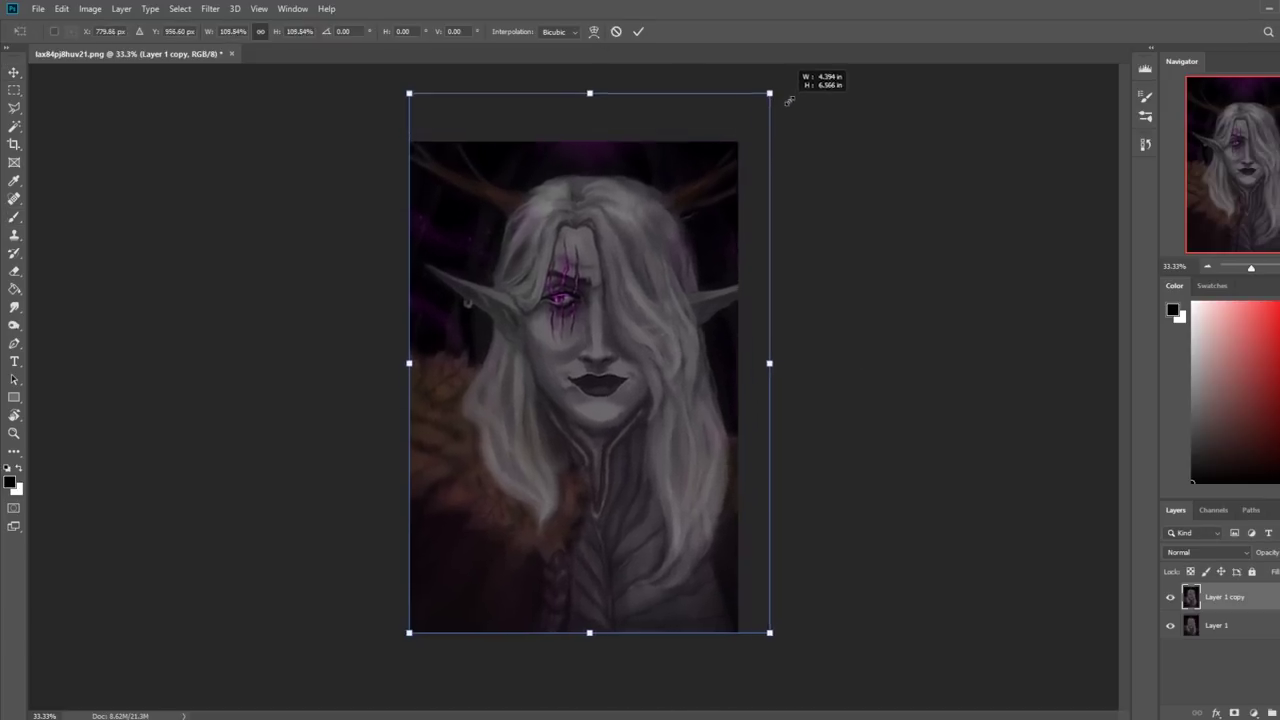
drag(666, 357, 648, 400)
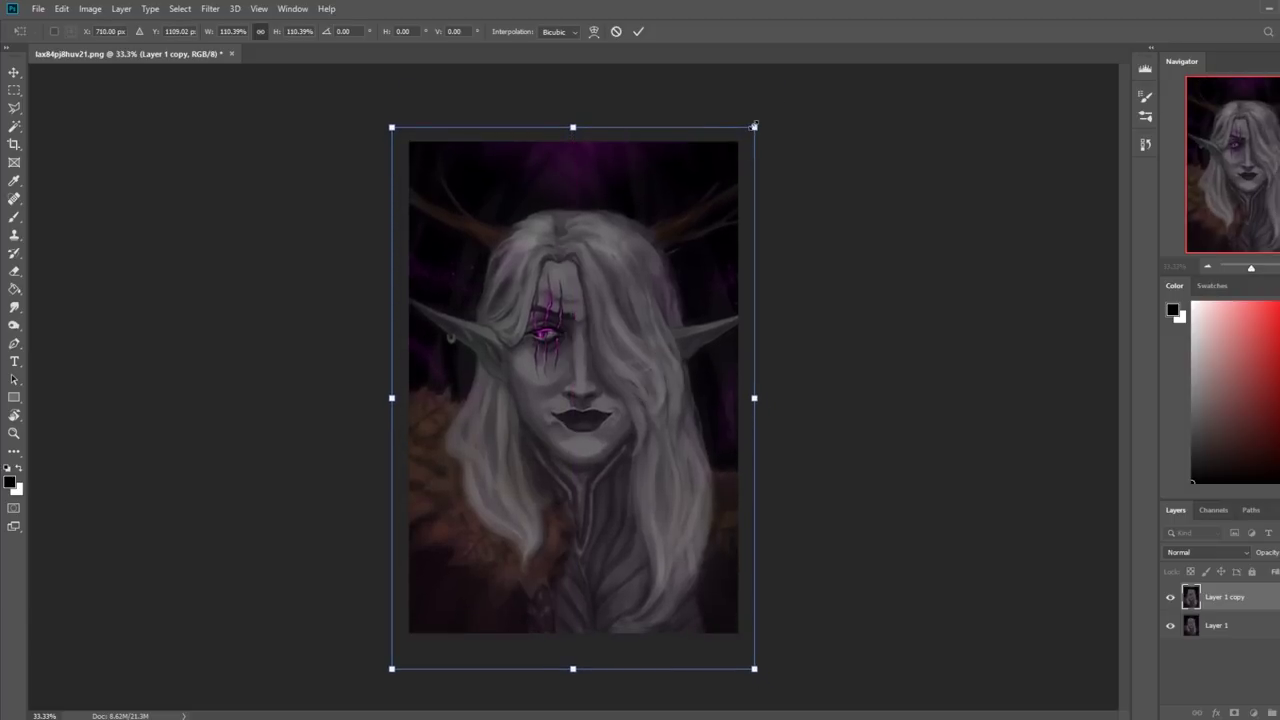
drag(754, 126, 777, 83)
drag(662, 367, 660, 398)
key(Return)
Open the Liquify filter on the enlarged copy and push the forehead and eye area downward with a very large brush, reducing it to 1500
click(257, 9)
mouse_move(240, 10)
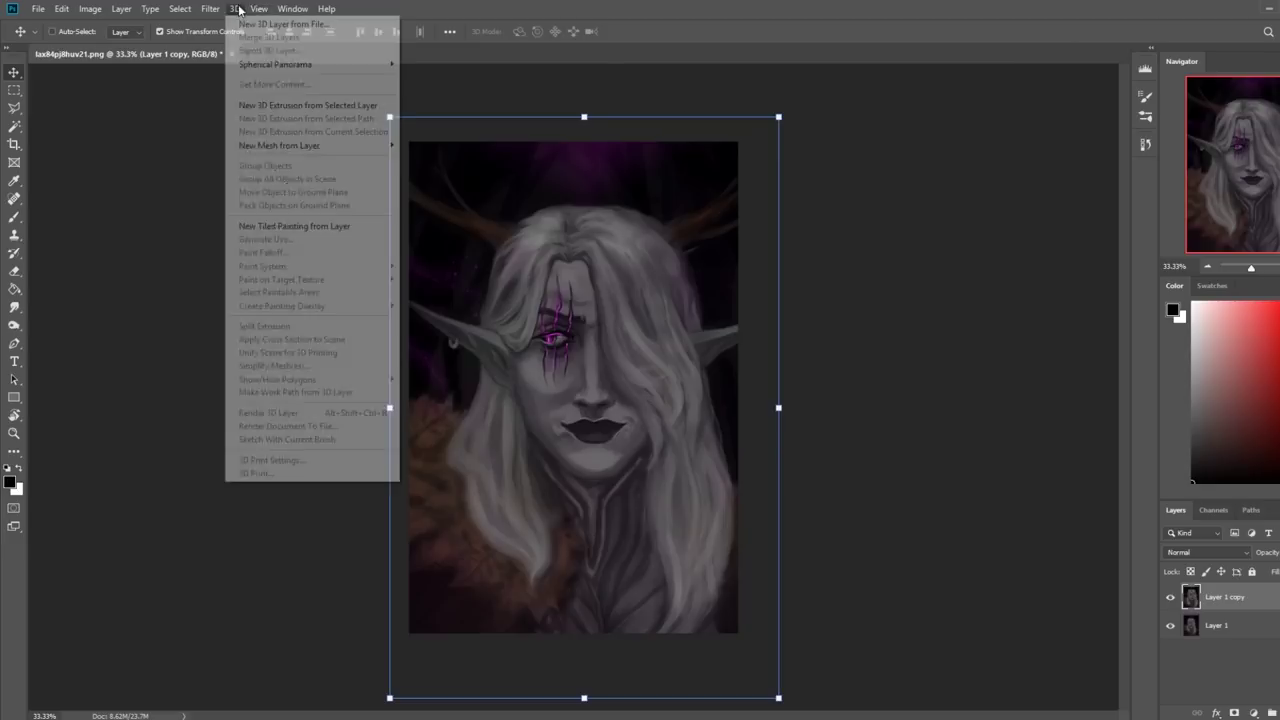
click(263, 119)
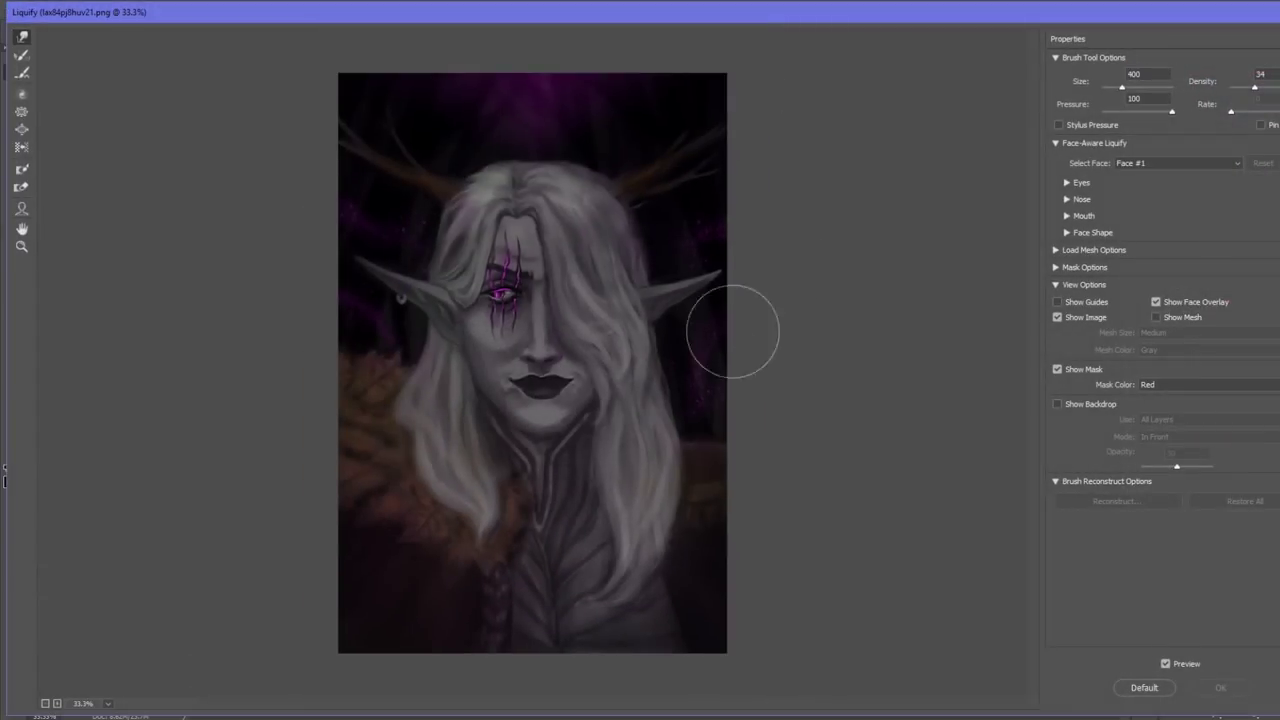
key(bracketright)
key(bracketright)
key(bracketright)
key(bracketright)
key(bracketright)
key(bracketright)
key(bracketright)
key(bracketright)
key(bracketright)
key(bracketright)
key(bracketright)
key(bracketright)
key(bracketright)
key(bracketright)
key(bracketright)
key(bracketright)
key(bracketright)
key(bracketright)
key(bracketright)
key(bracketright)
key(bracketright)
key(bracketright)
key(bracketright)
key(bracketright)
key(bracketleft)
key(bracketleft)
key(bracketleft)
key(bracketleft)
key(bracketleft)
key(bracketleft)
key(bracketleft)
key(bracketleft)
key(bracketleft)
key(bracketleft)
key(bracketleft)
key(bracketleft)
key(bracketleft)
key(bracketleft)
key(bracketleft)
mouse_move(546, 287)
mouse_down()
mouse_move(561, 281)
mouse_move(534, 237)
mouse_up()
key(bracketleft)
key(bracketleft)
key(bracketleft)
key(bracketleft)
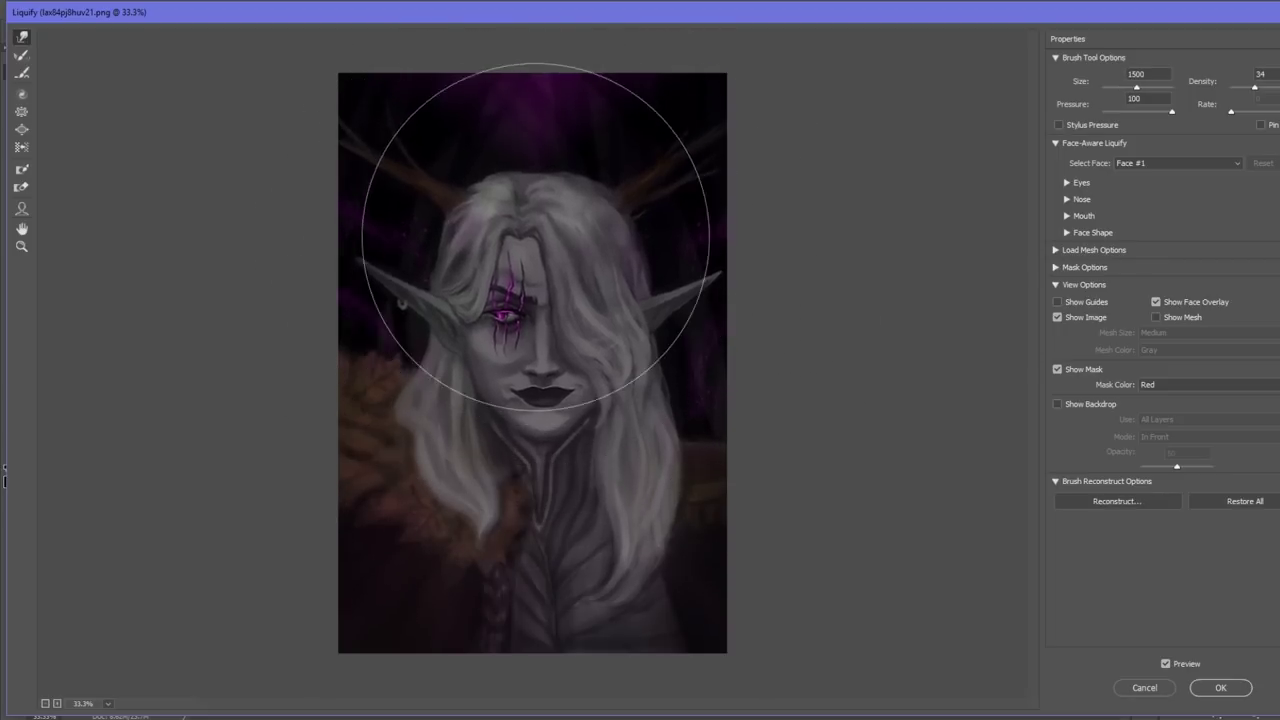
Raise and round out the crown of the hair with Liquify brush sizes of 1000 and 900
key(bracketleft)
key(bracketleft)
key(bracketleft)
key(bracketleft)
key(bracketleft)
mouse_move(533, 148)
mouse_down()
mouse_move(520, 106)
mouse_move(586, 157)
mouse_move(486, 165)
mouse_up()
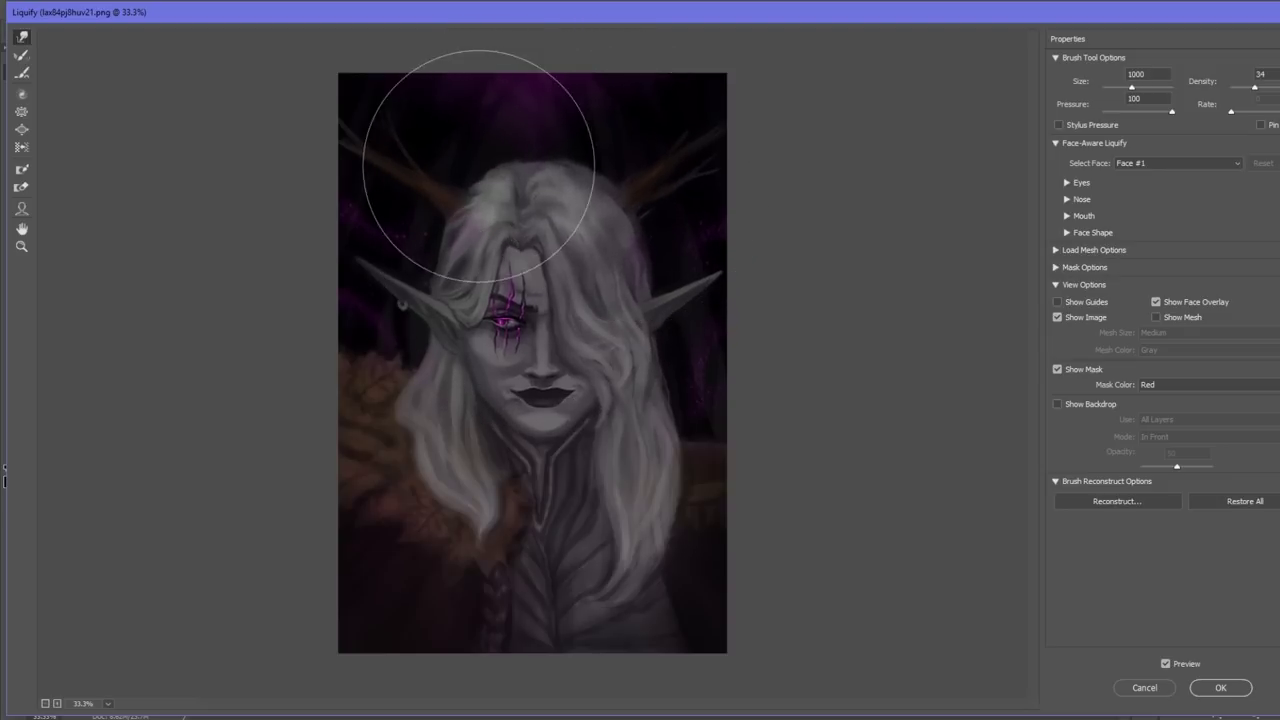
key(bracketleft)
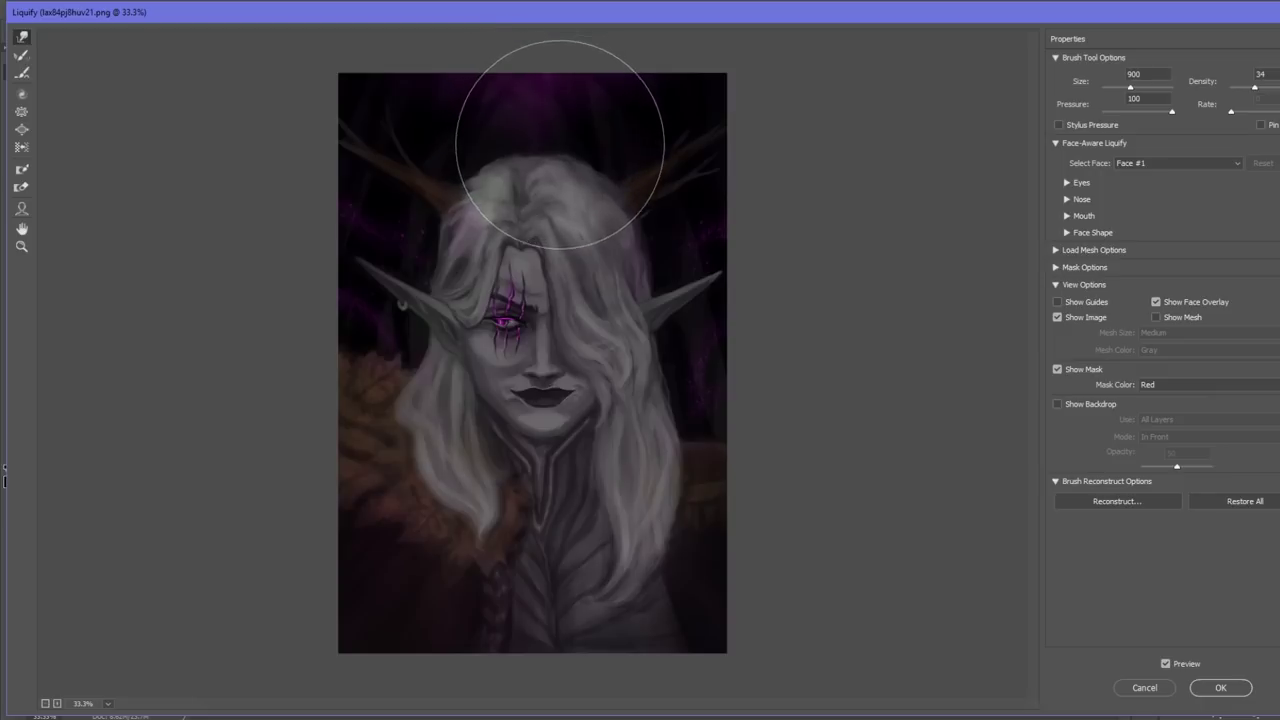
drag(571, 123, 683, 257)
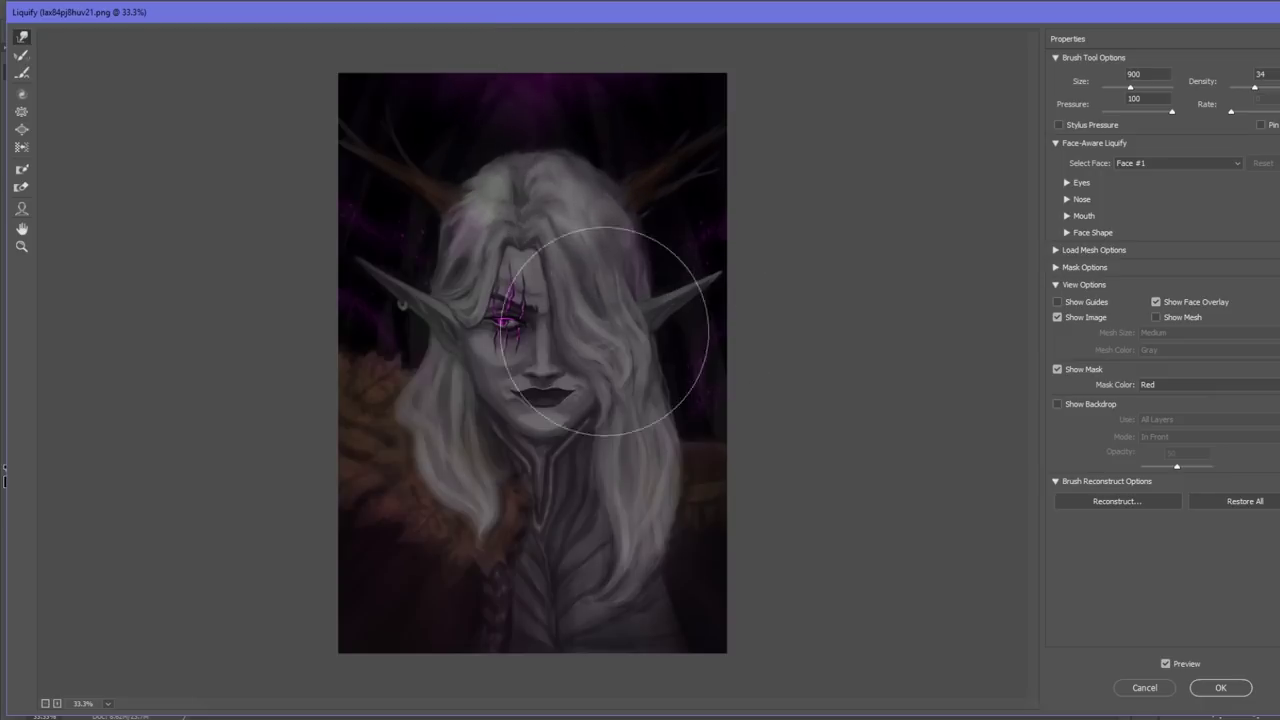
Pull the tip of the nose down toward the mouth, using Liquify brush sizes between 200 and 400
key(bracketleft)
key(bracketleft)
key(bracketleft)
key(bracketleft)
key(bracketleft)
key(bracketleft)
key(bracketleft)
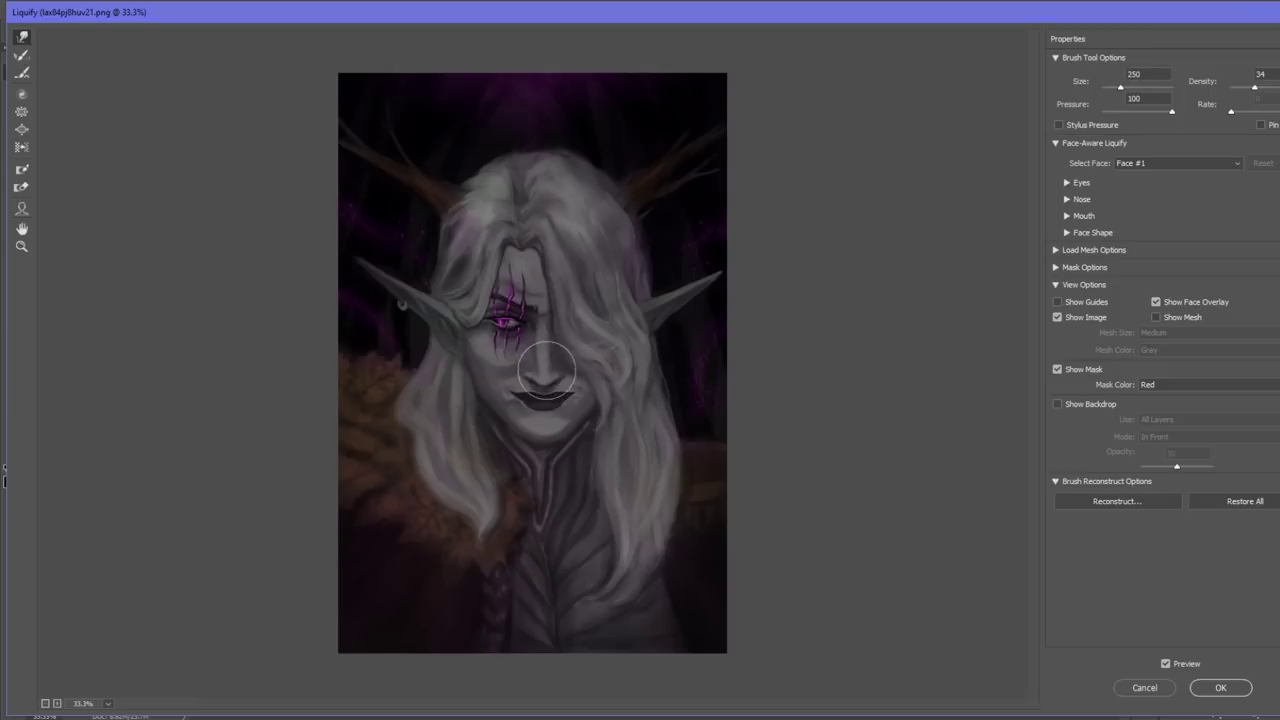
key(bracketright)
key(bracketright)
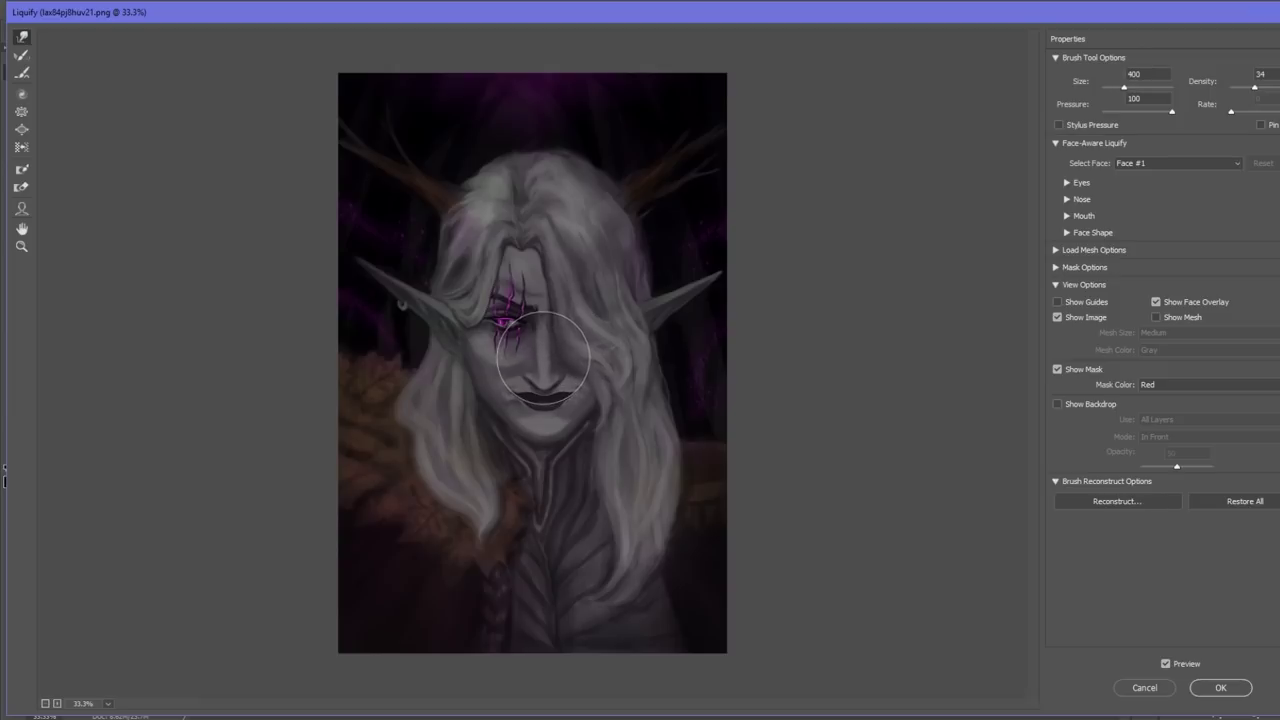
key(bracketright)
key(bracketright)
key(bracketleft)
key(bracketleft)
key(bracketleft)
key(bracketleft)
key(bracketleft)
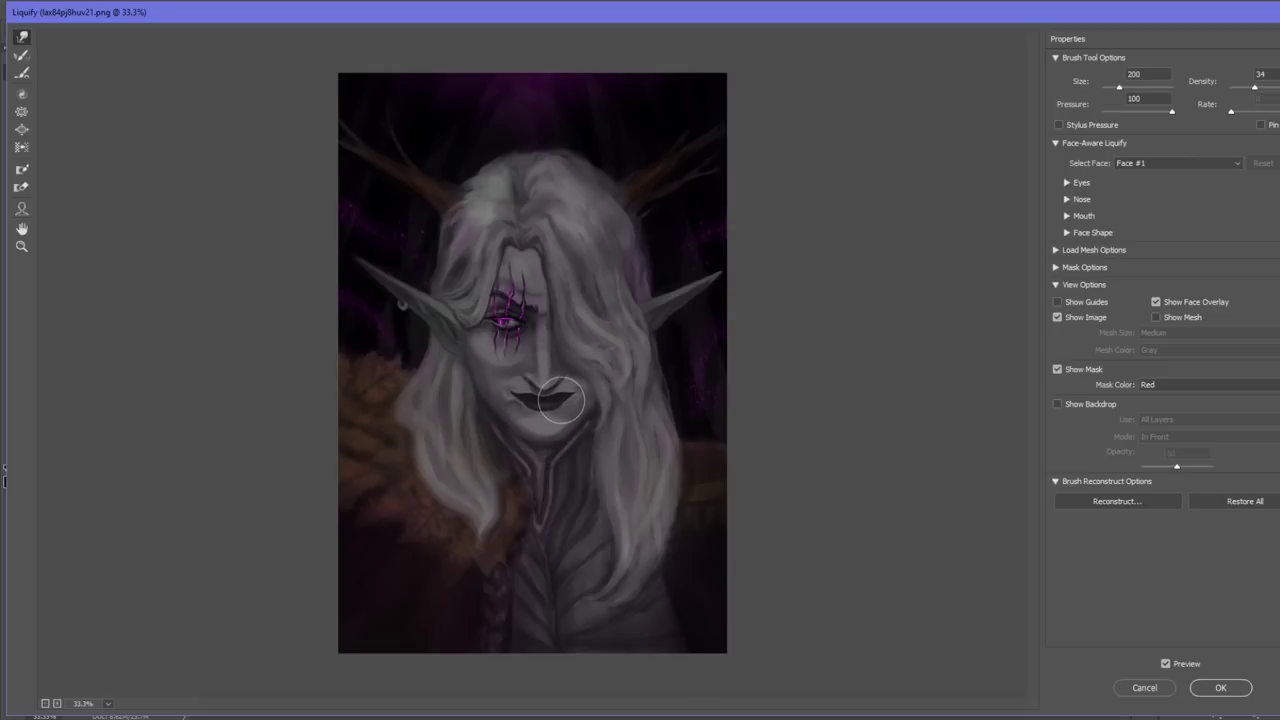
key(bracketright)
key(bracketleft)
Tilt both pointed ears upward with an enlarged Liquify brush
key(bracketright)
key(bracketright)
key(bracketright)
key(bracketright)
key(bracketright)
key(bracketright)
key(bracketright)
key(bracketright)
key(bracketright)
key(bracketright)
key(bracketright)
key(bracketleft)
key(bracketleft)
key(bracketright)
drag(349, 294, 386, 288)
key(bracketleft)
mouse_move(340, 251)
mouse_down()
mouse_move(329, 217)
mouse_move(323, 226)
mouse_up()
Nudge the visible eye, its scars and the brow with a Liquify brush of size 300
key(bracketleft)
key(bracketleft)
key(bracketleft)
key(bracketleft)
key(bracketleft)
key(bracketleft)
mouse_move(488, 322)
mouse_down()
mouse_move(481, 312)
mouse_move(462, 334)
mouse_up()
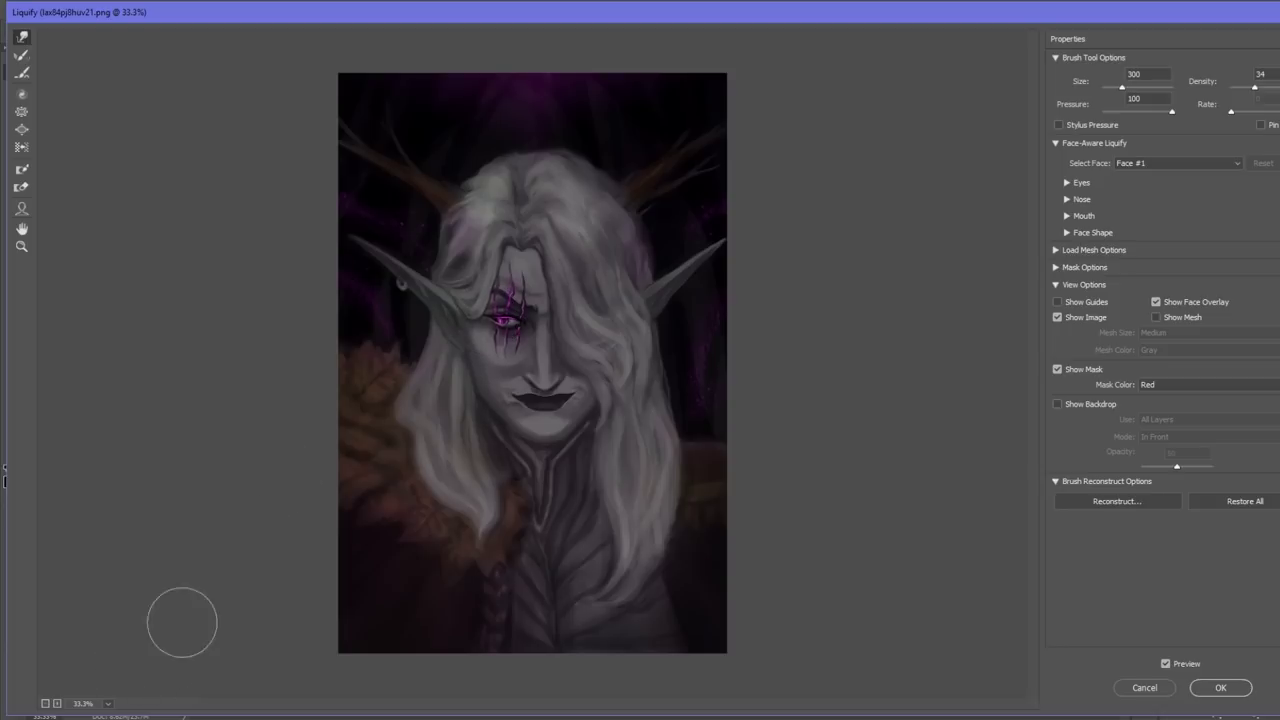
mouse_move(503, 287)
mouse_down()
mouse_move(450, 278)
mouse_move(478, 262)
mouse_up()
mouse_move(572, 238)
mouse_down()
mouse_move(525, 245)
mouse_move(527, 313)
mouse_up()
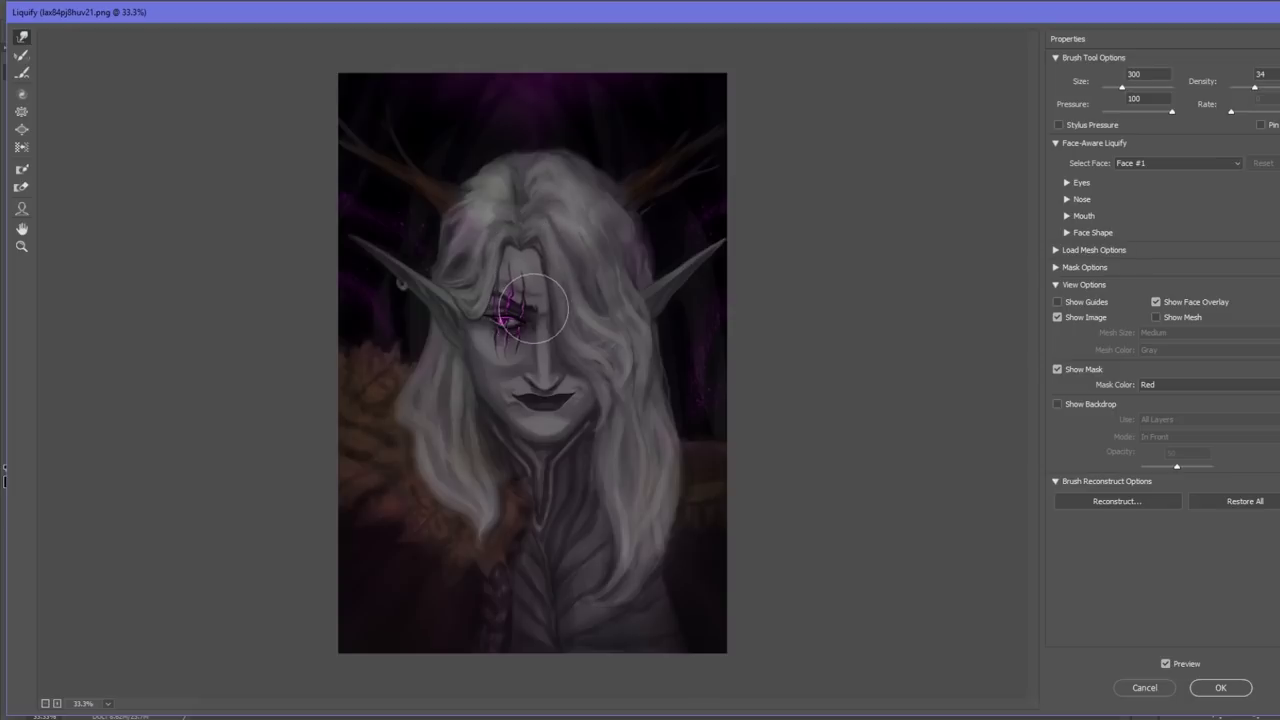
Angle the visible eyebrow down toward the nose bridge, using Liquify brush sizes between 175 and 400
key(bracketleft)
key(bracketleft)
key(bracketleft)
key(bracketleft)
key(bracketleft)
key(bracketleft)
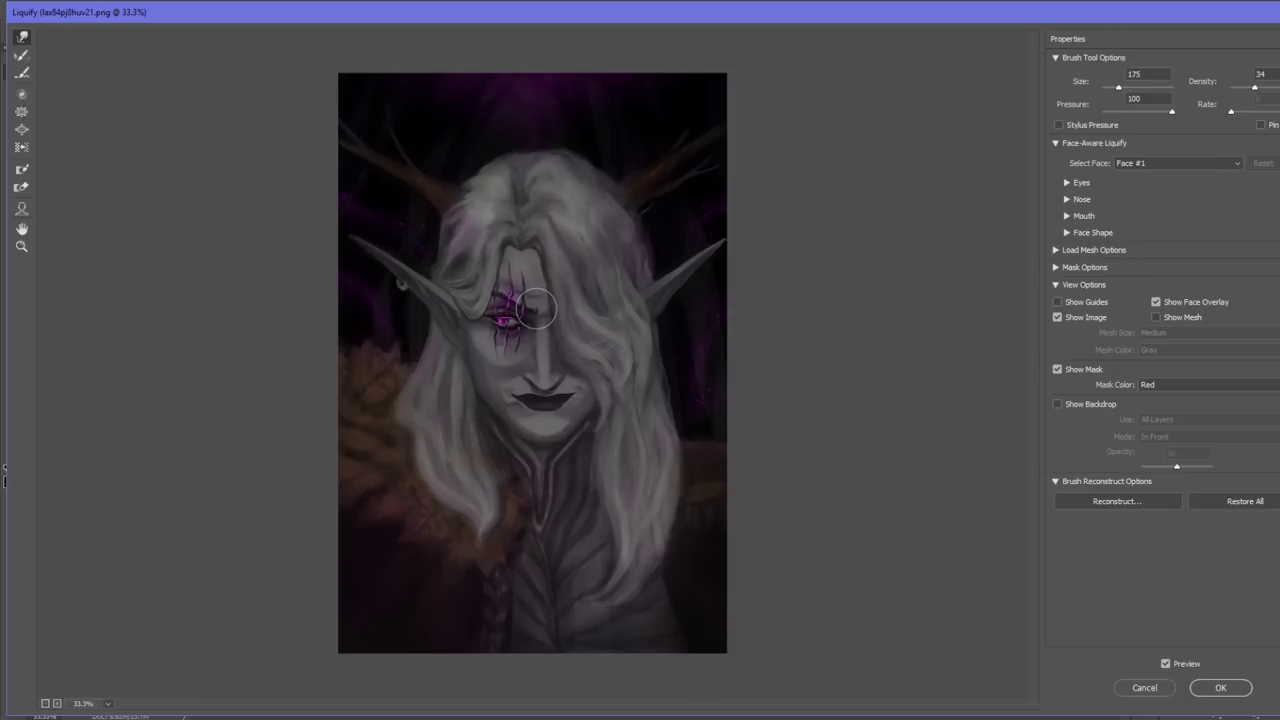
key(bracketright)
key(bracketright)
key(bracketright)
key(bracketleft)
key(bracketright)
key(bracketright)
key(bracketright)
key(bracketright)
key(bracketright)
key(bracketleft)
key(bracketleft)
key(bracketleft)
key(bracketleft)
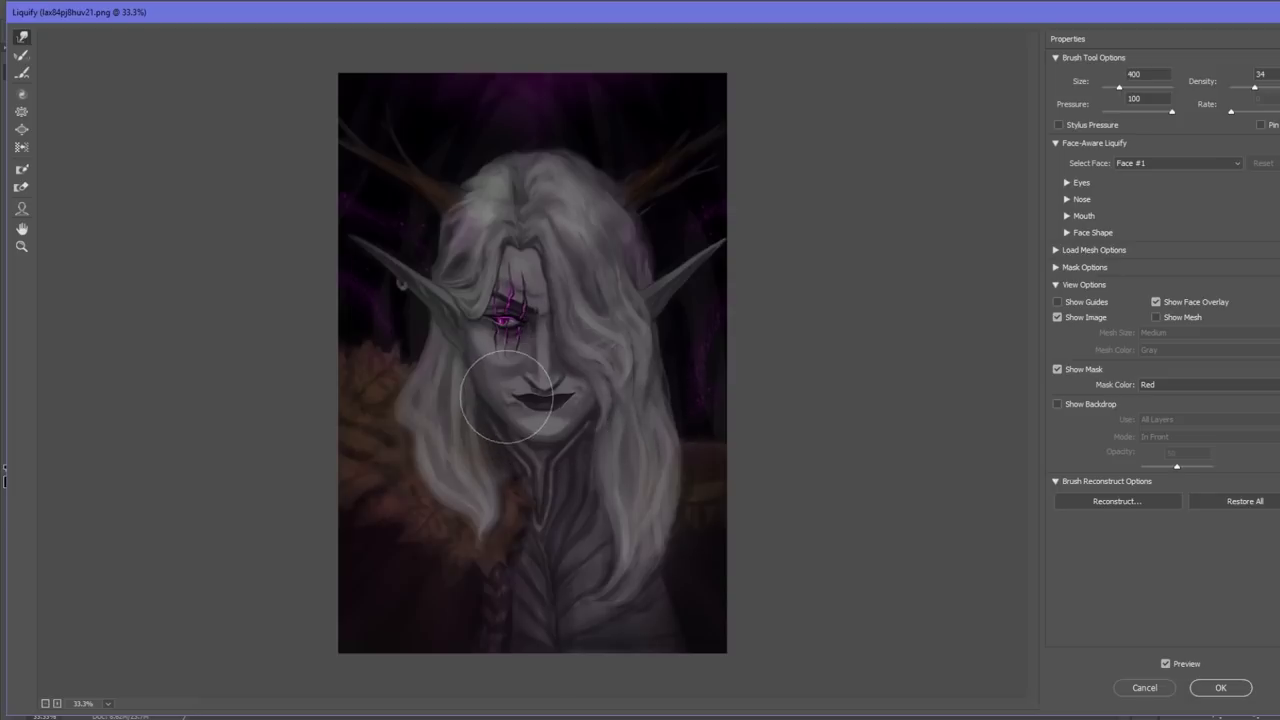
Refine the mouth and cheek area with Liquify brush sizes down to 150 and apply the filter
key(bracketleft)
key(bracketleft)
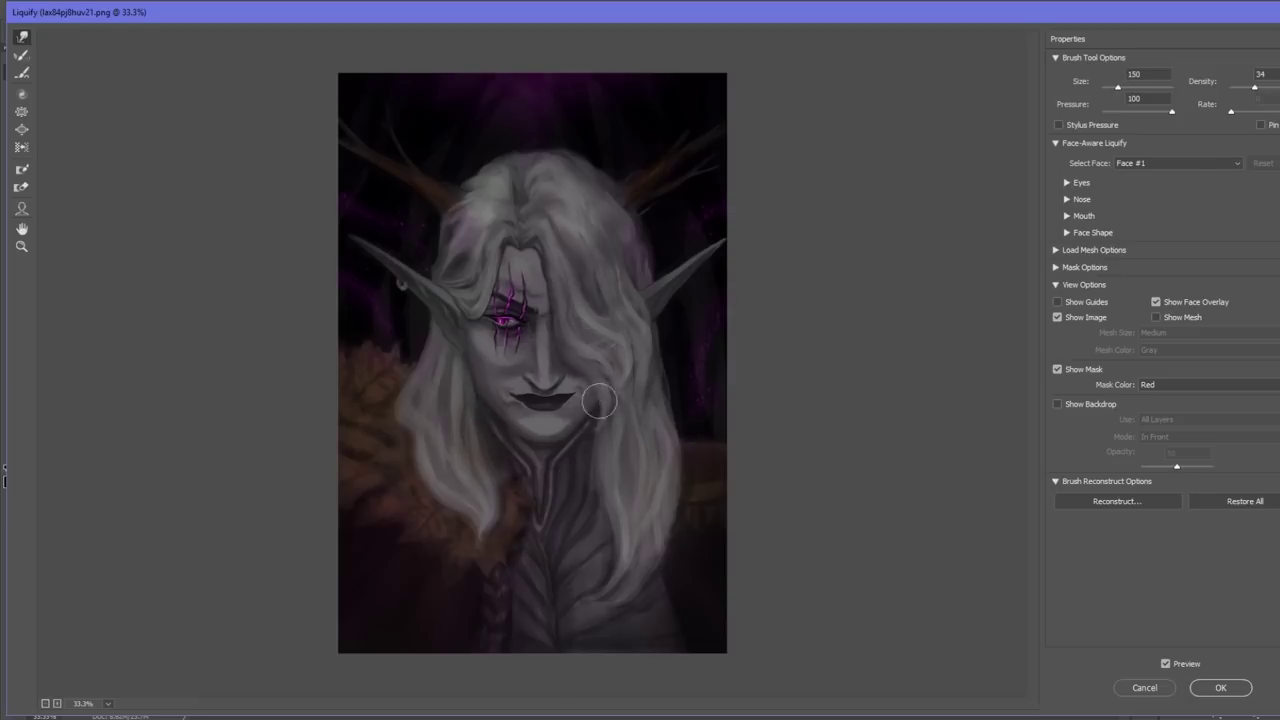
key(bracketright)
key(bracketright)
key(bracketright)
key(bracketright)
key(bracketright)
key(bracketright)
key(bracketright)
click(1246, 686)
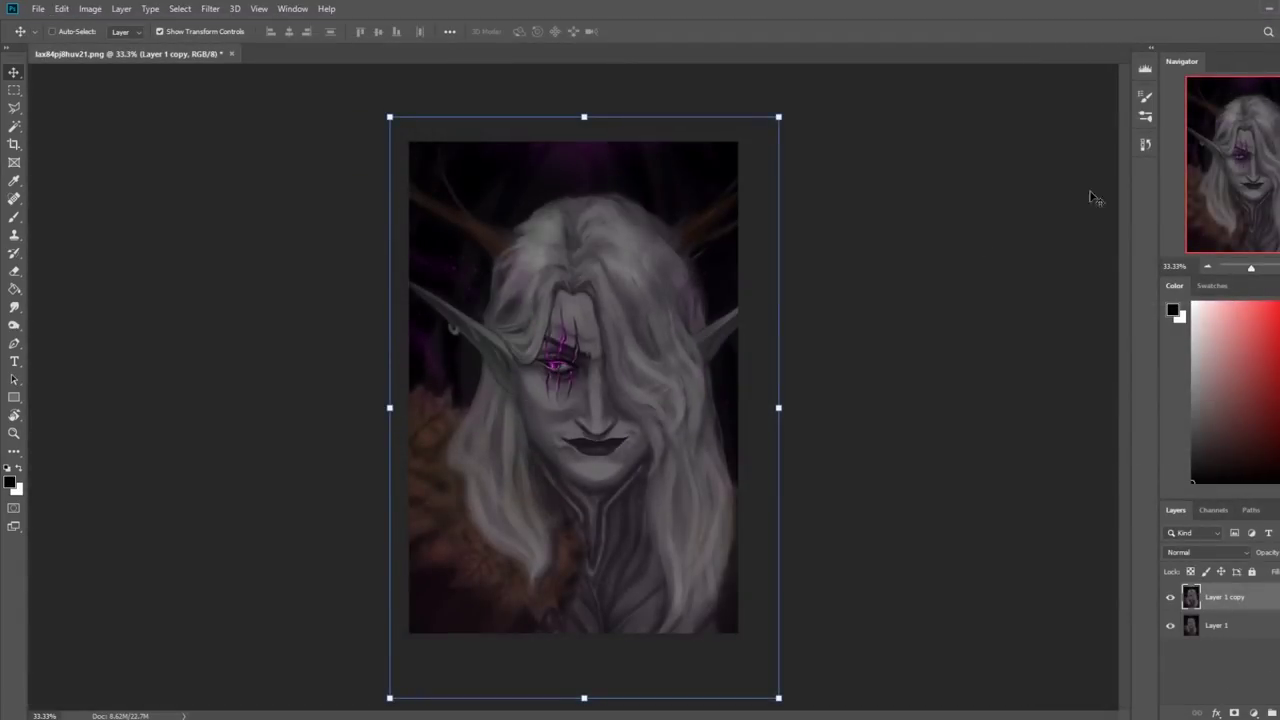
Compare the liquified portrait with the original by toggling the visibility of Layer 1 copy
key(b)
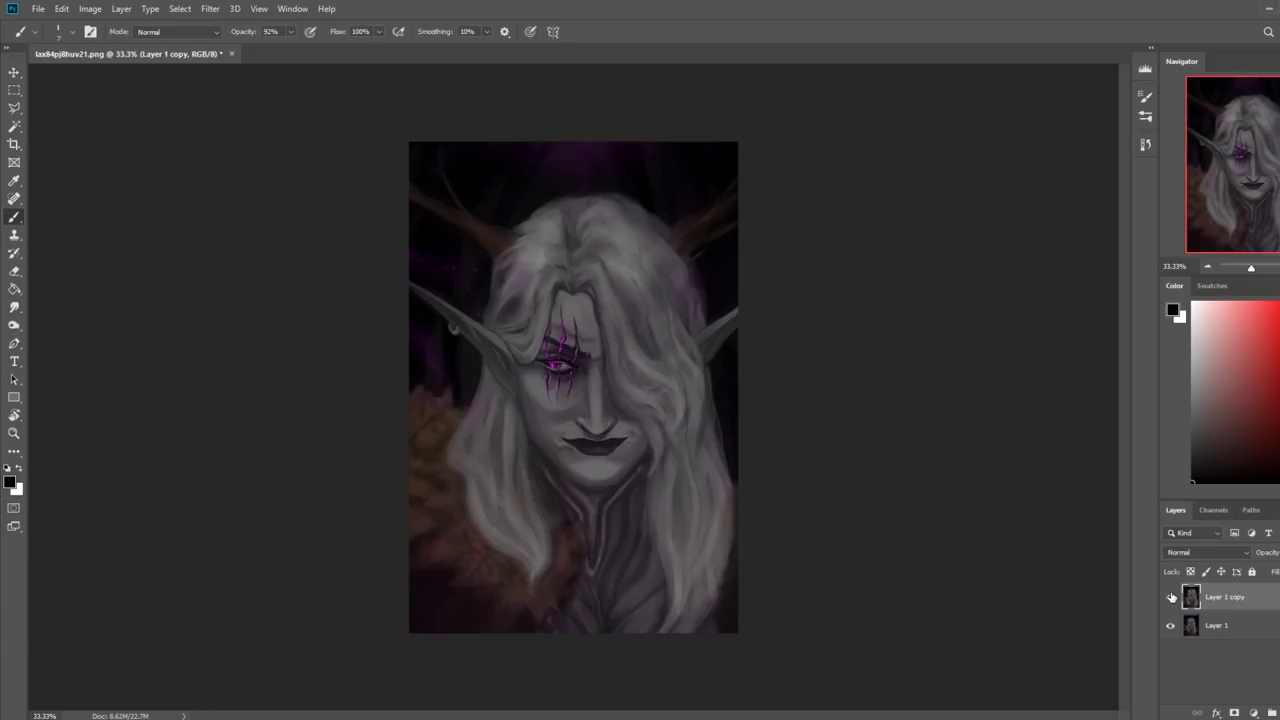
key(v)
click(1171, 597)
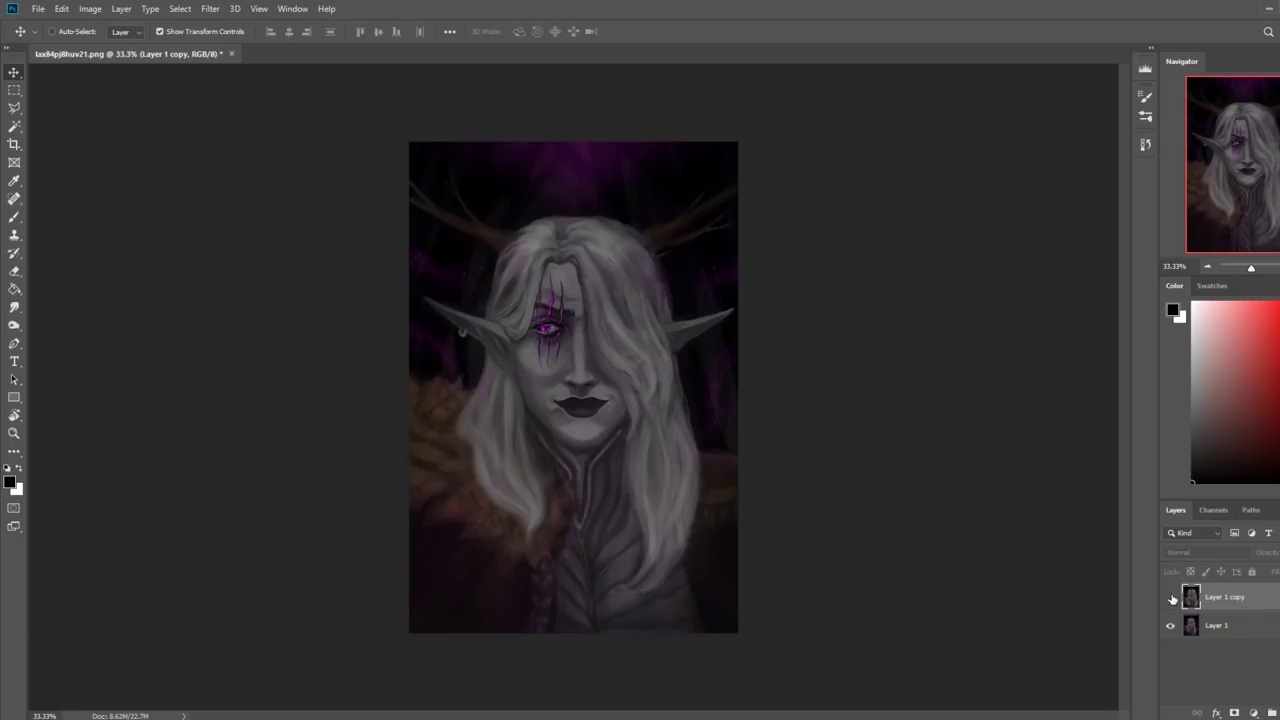
click(1172, 597)
click(1172, 597)
click(1172, 597)
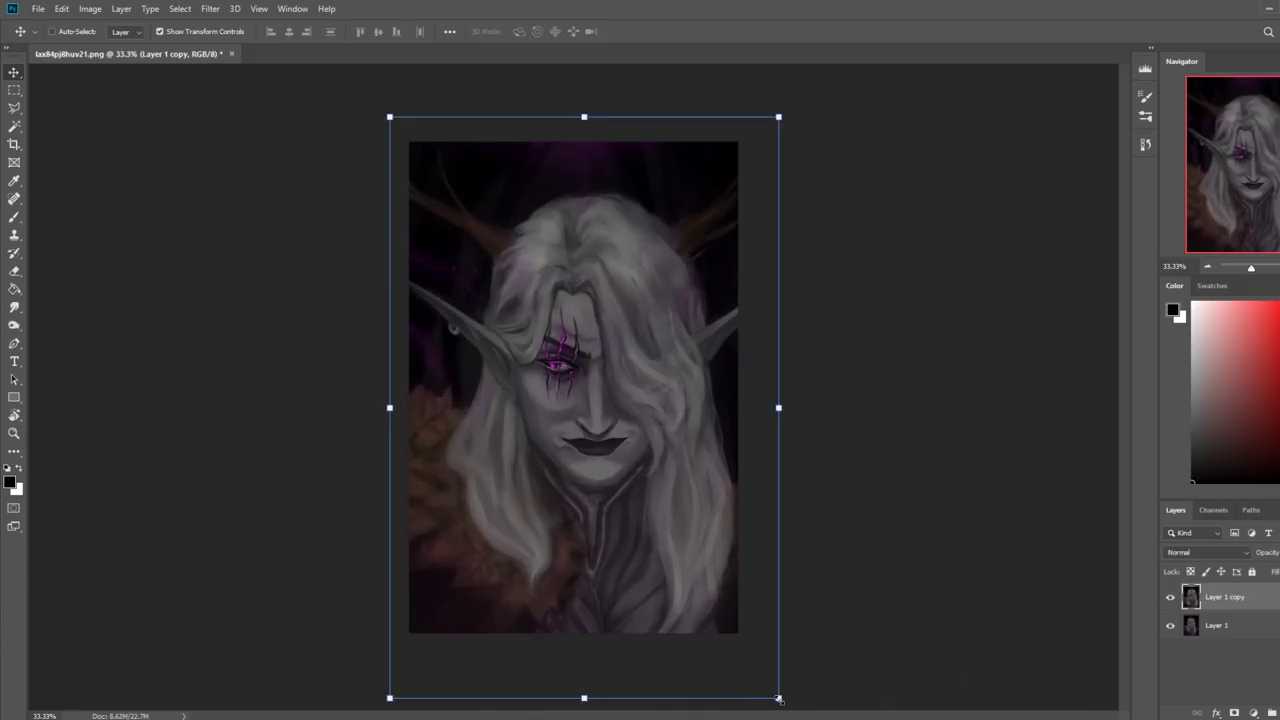
Scale Layer 1 copy down to about 92.5% width and 93.4% height so the ears and antlers fit better
drag(780, 698, 751, 661)
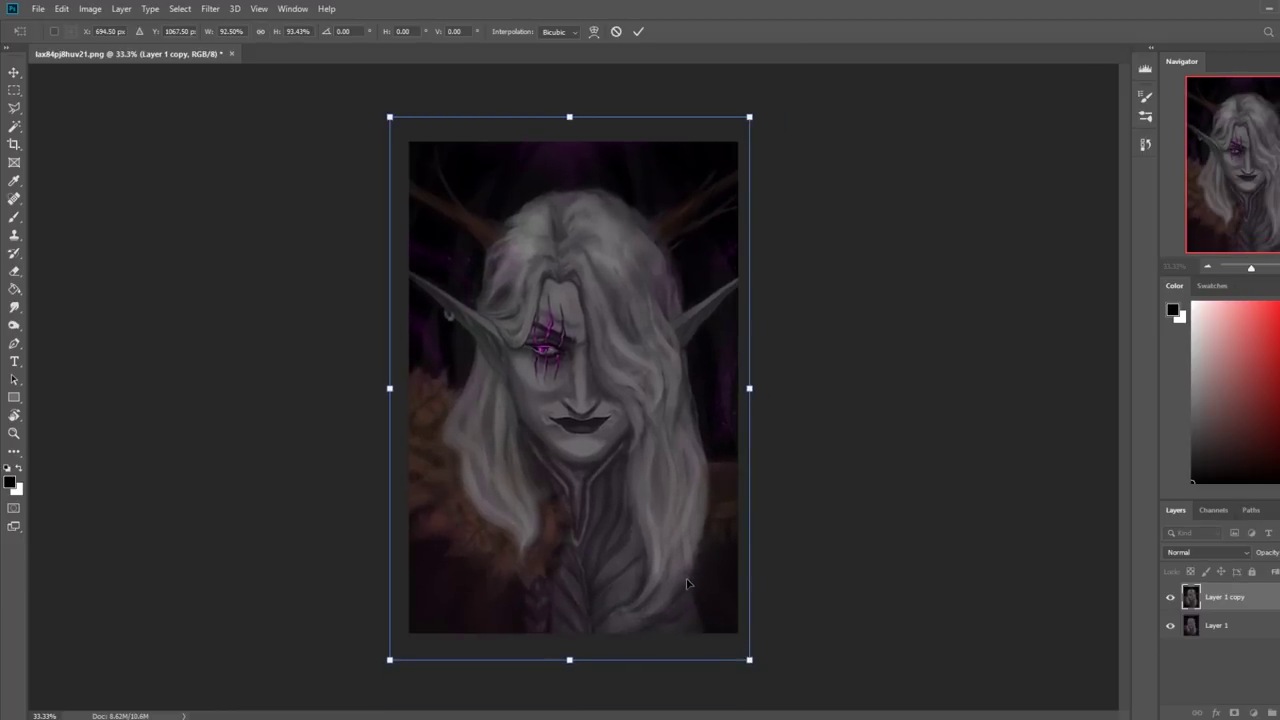
key(Return)
key(b)
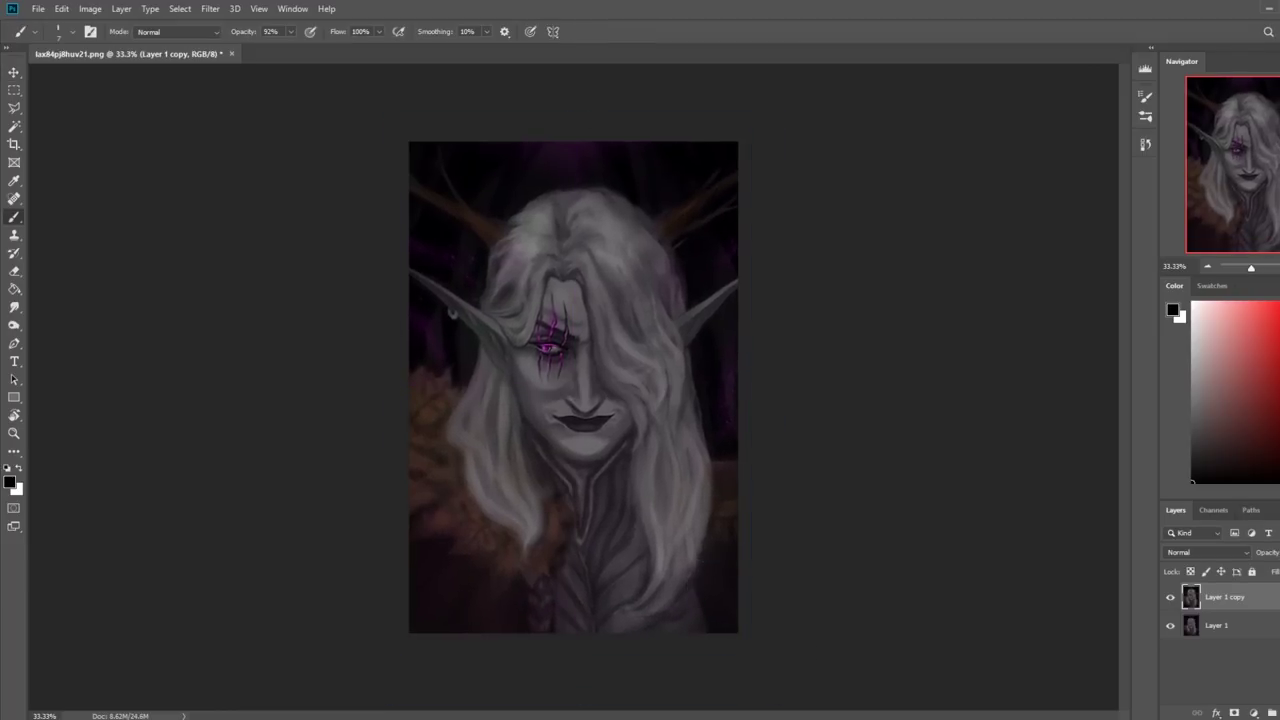
Add a new layer in Darken mode and draw dark transparent gradients from the upper and lower edges of the portrait
key(ctrl+shift+alt+n)
key(g)
key(shift+g)
key(shift+g)
alt+click(665, 142)
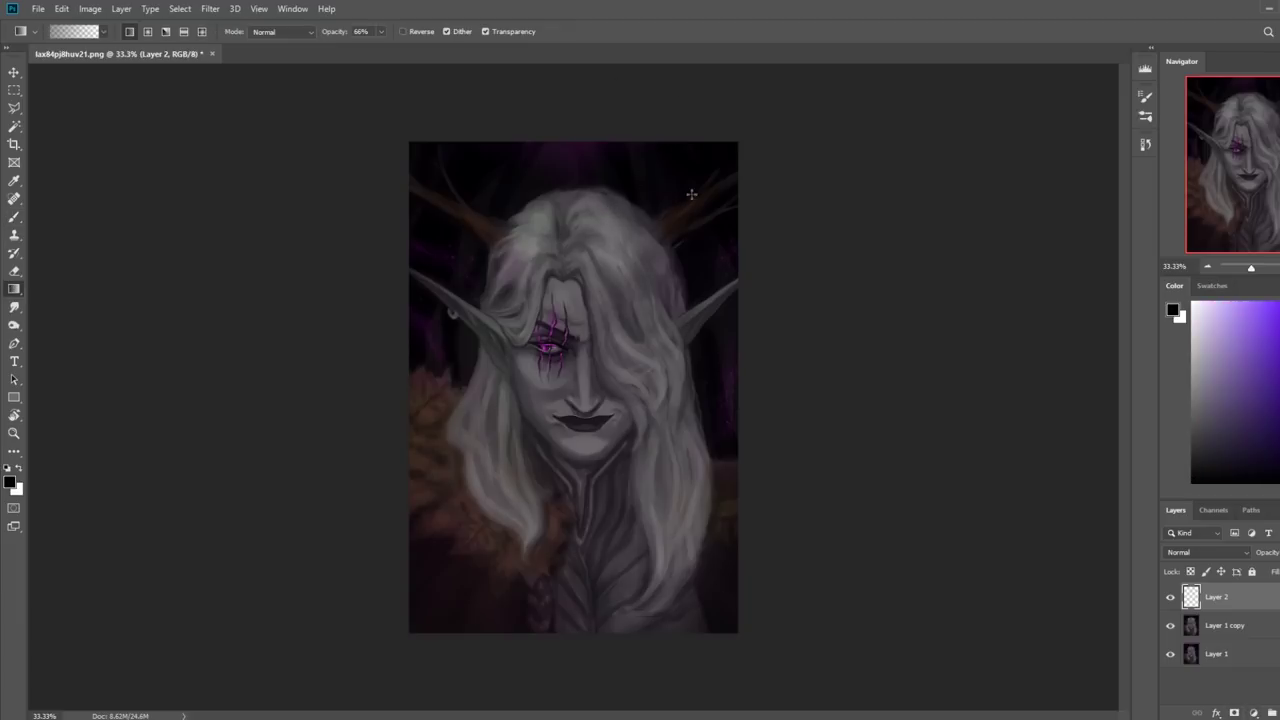
click(1217, 555)
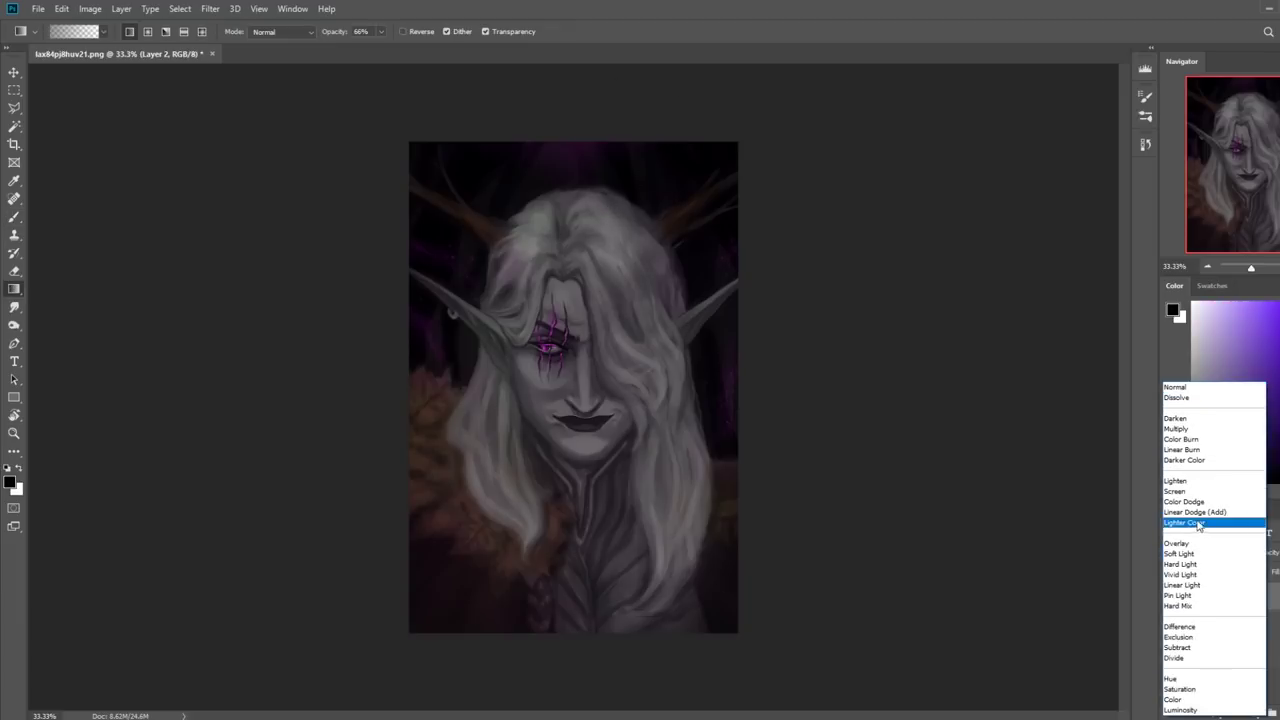
click(1200, 419)
mouse_move(622, 170)
mouse_down()
mouse_move(628, 205)
mouse_move(623, 194)
mouse_up()
drag(698, 651, 677, 348)
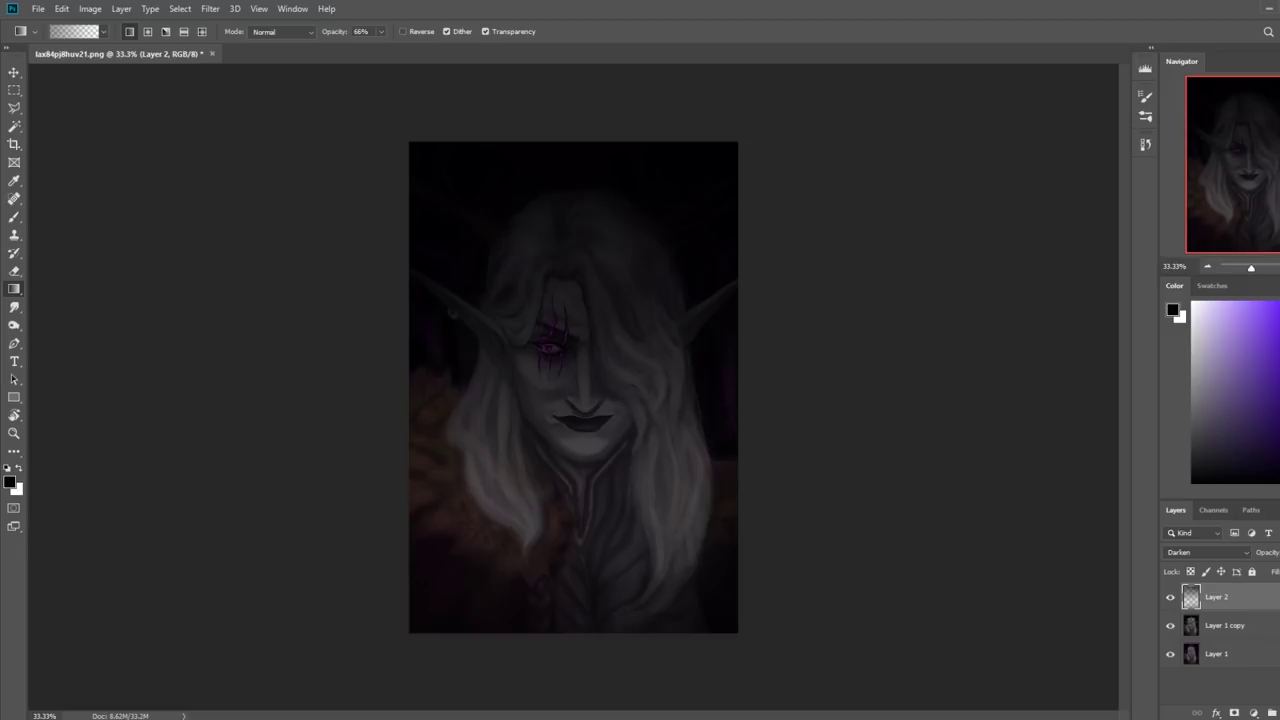
Compare the portrait with and without the gradient by toggling the visibility of Layer 2
click(1170, 597)
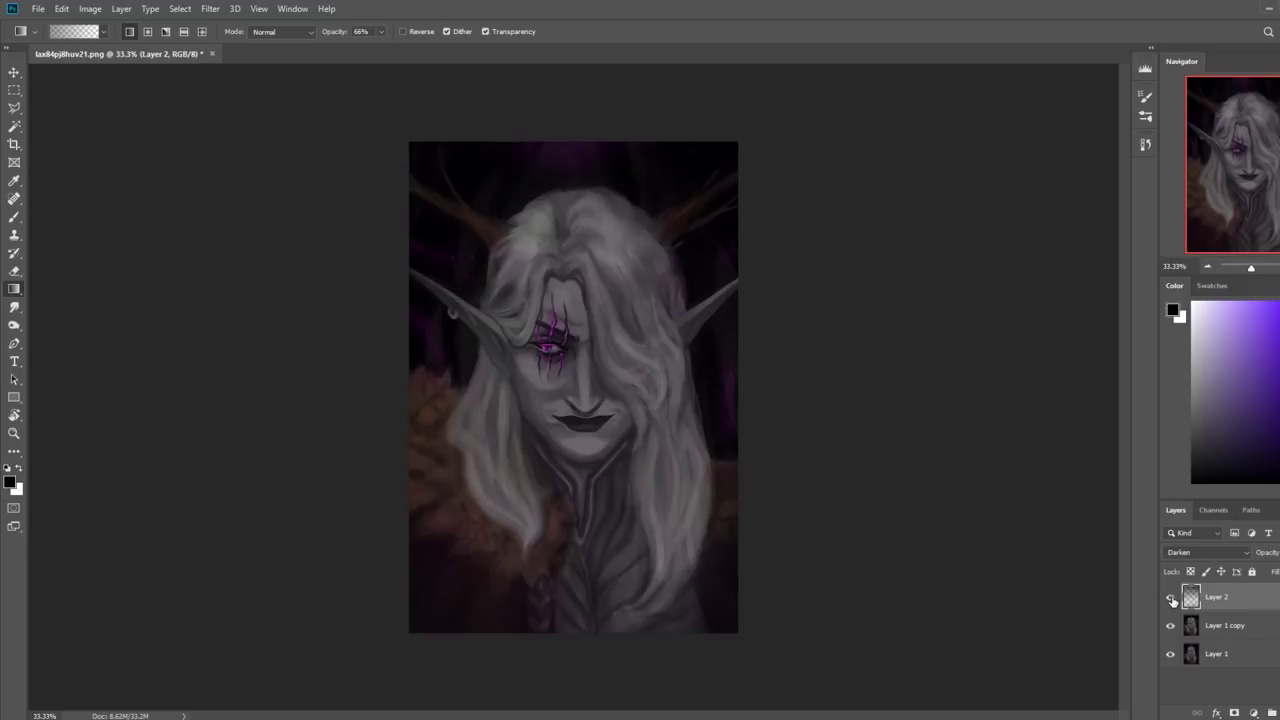
click(1171, 598)
click(1171, 598)
click(1172, 598)
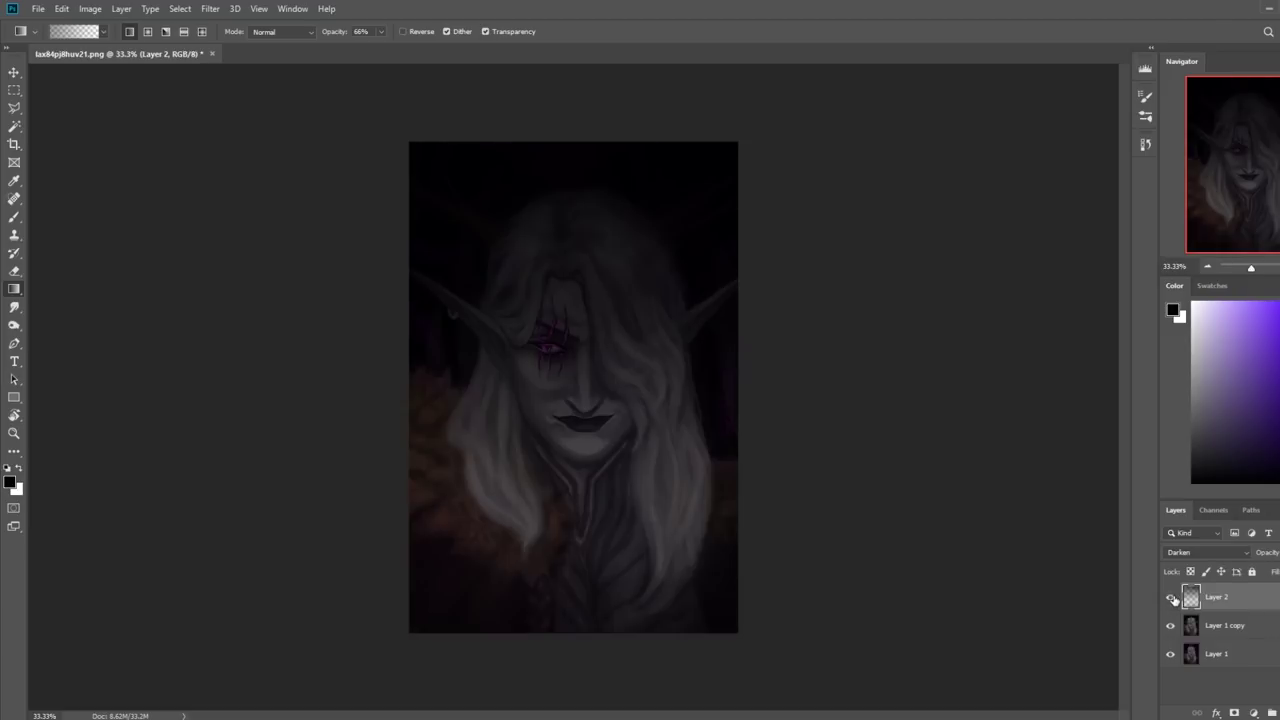
click(1172, 598)
click(1172, 598)
Lighten the lower face and hair by erasing part of the gradient with a very large soft eraser, reducing its size to 900
key(e)
key(bracketright)
key(bracketright)
key(bracketright)
key(bracketright)
key(bracketright)
key(bracketright)
key(bracketright)
key(bracketright)
key(bracketright)
key(bracketright)
key(bracketright)
key(bracketright)
key(bracketright)
key(bracketright)
key(bracketright)
key(bracketright)
mouse_move(700, 386)
mouse_down()
mouse_move(457, 486)
mouse_move(757, 314)
mouse_move(795, 365)
mouse_move(343, 529)
mouse_up()
key(bracketleft)
key(bracketleft)
key(bracketleft)
key(bracketleft)
key(bracketleft)
key(bracketleft)
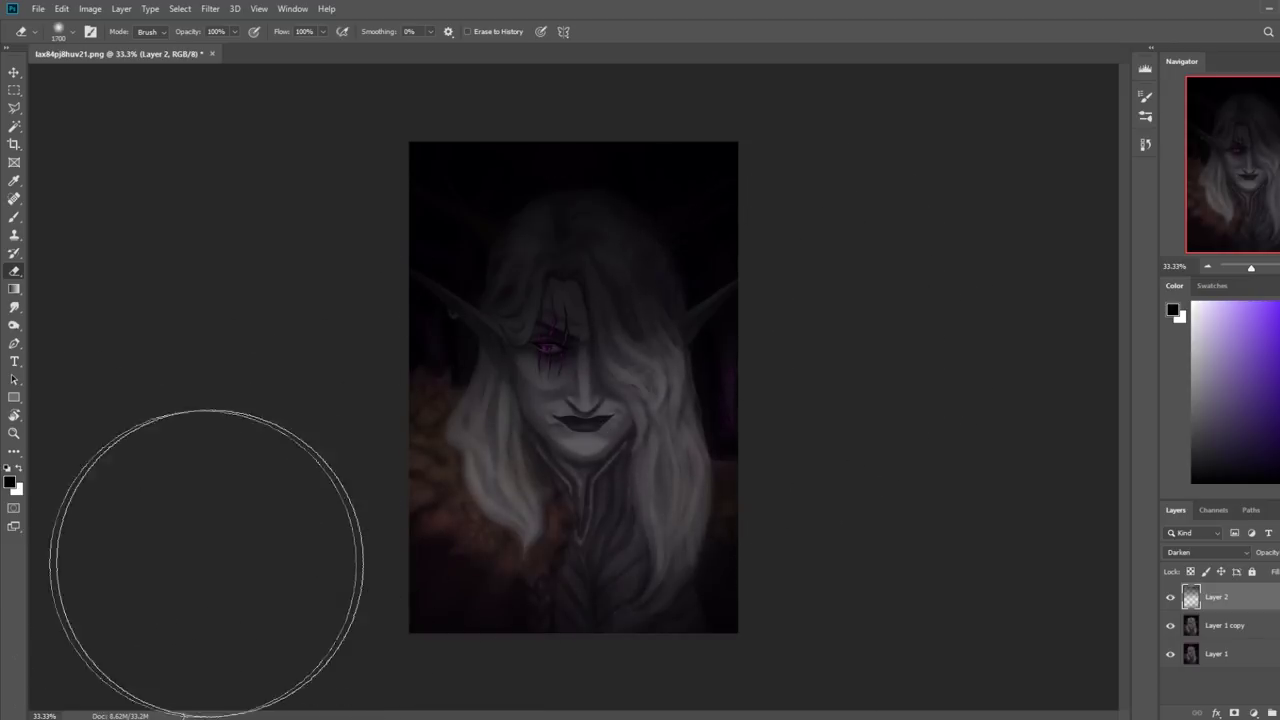
key(bracketleft)
key(bracketleft)
key(bracketleft)
key(bracketleft)
key(bracketleft)
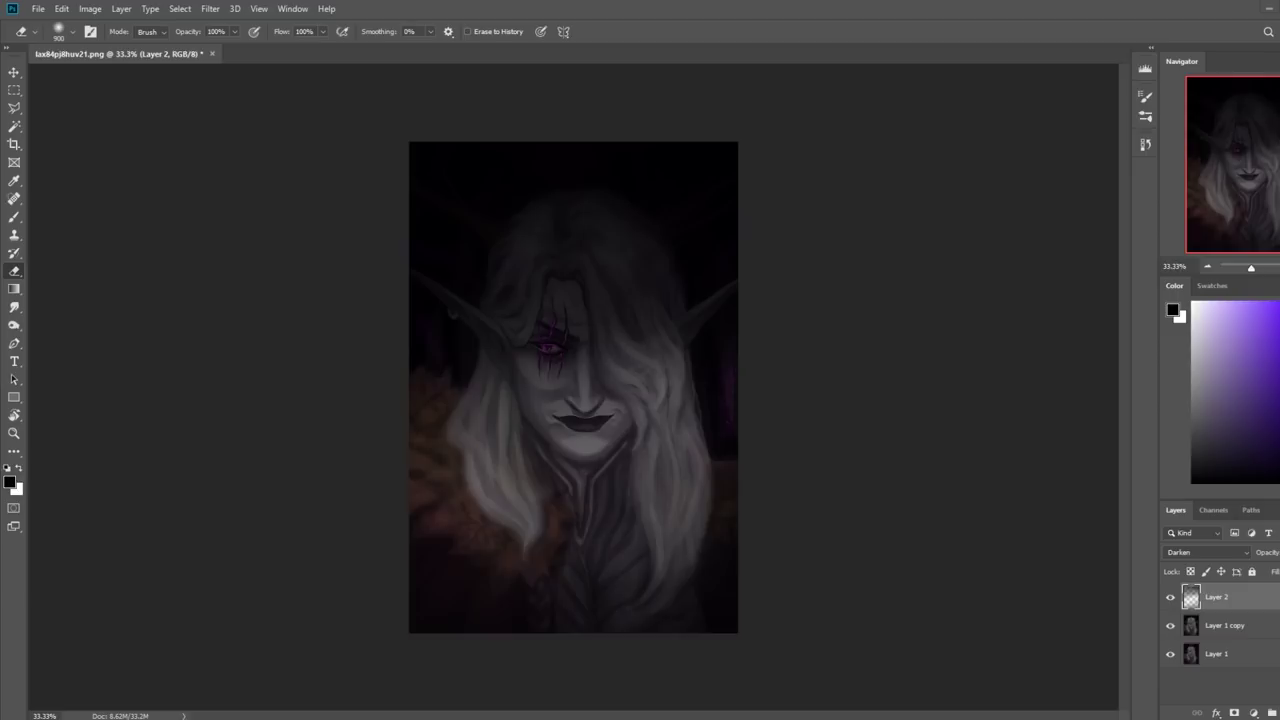
View 1cskv5hytev21.png from the Villains folder in the photo viewer, then minimize both windows to return to the portrait
key(alt+Tab)
double_click(357, 157)
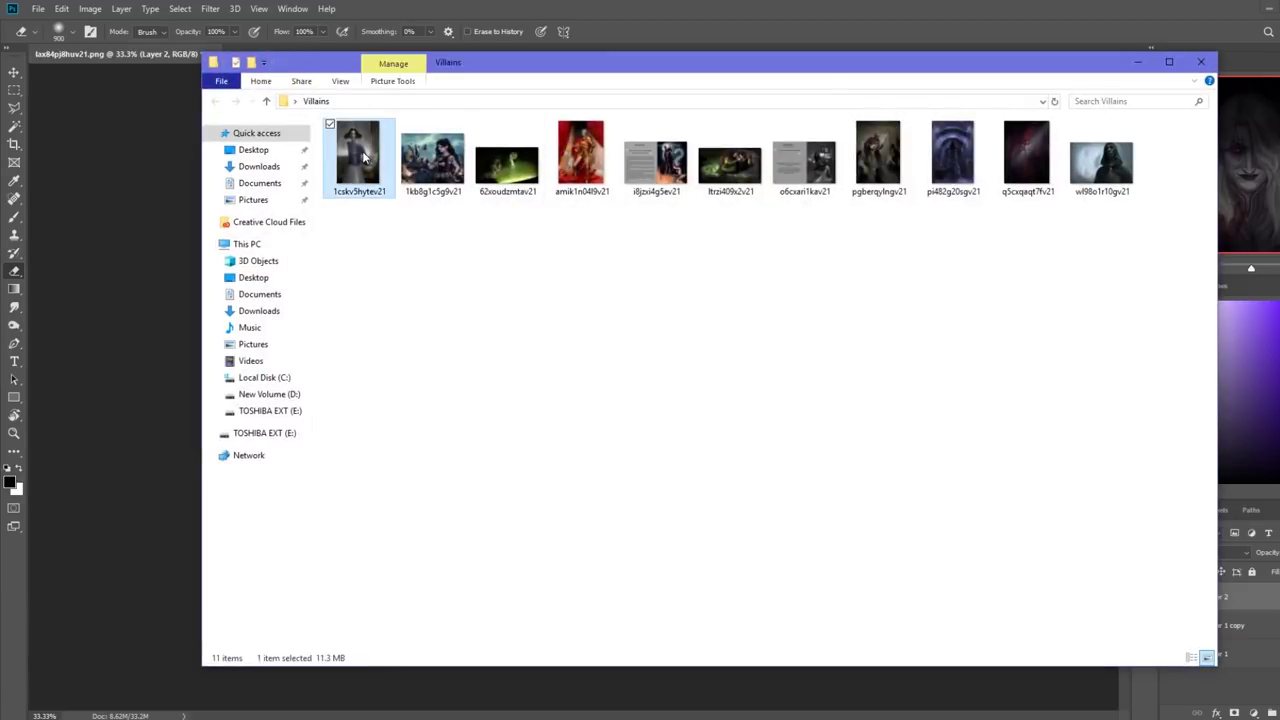
drag(160, 87, 591, 95)
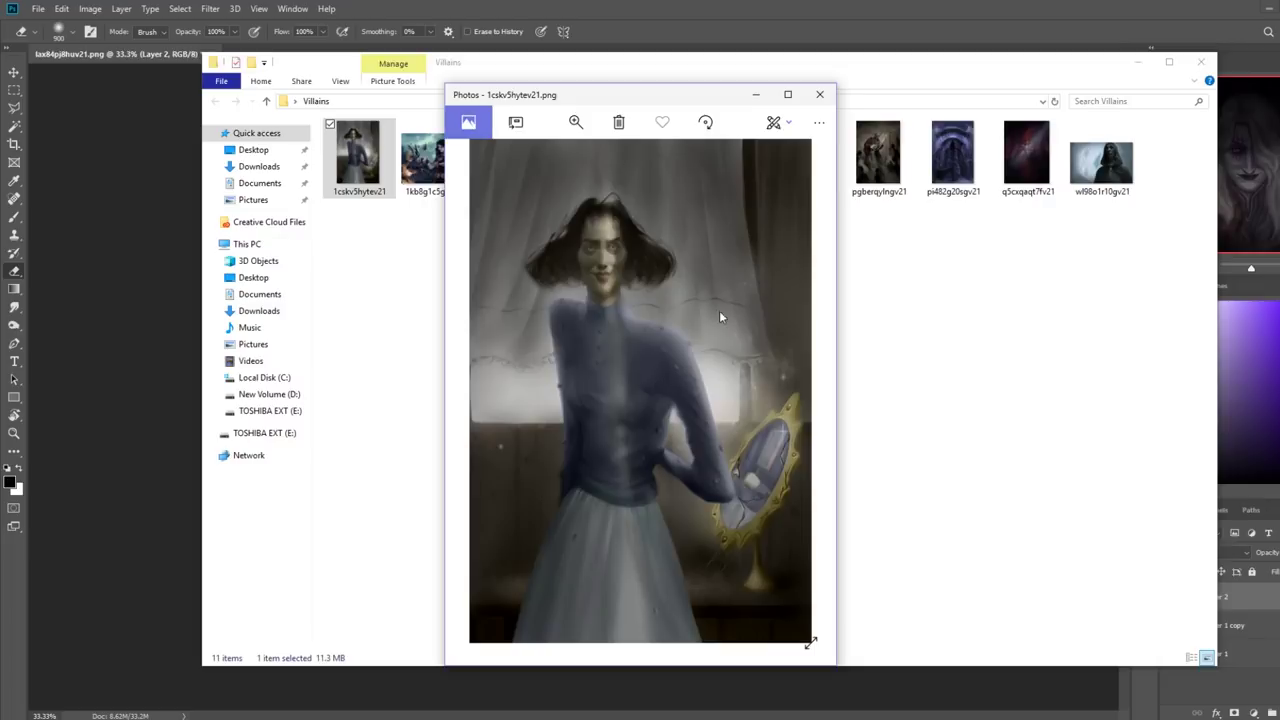
click(1137, 62)
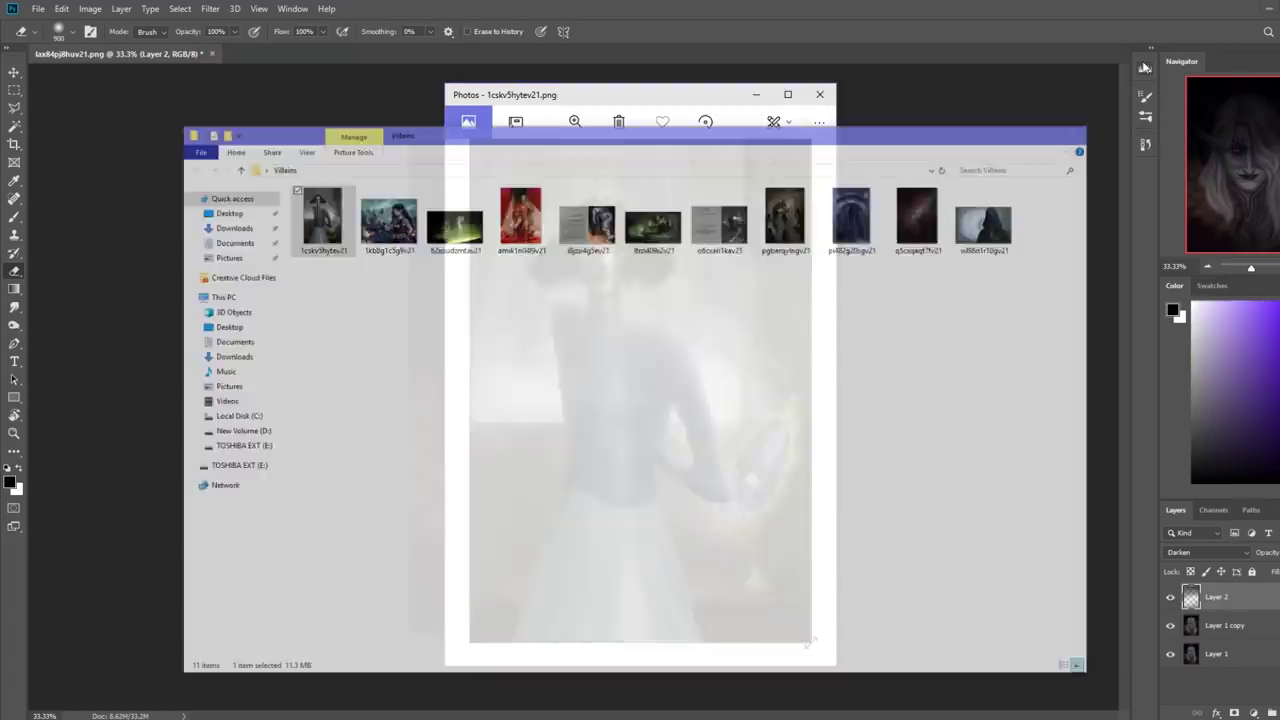
click(755, 95)
Check the darkening's effect after erasing by hiding and showing Layer 2
click(1170, 597)
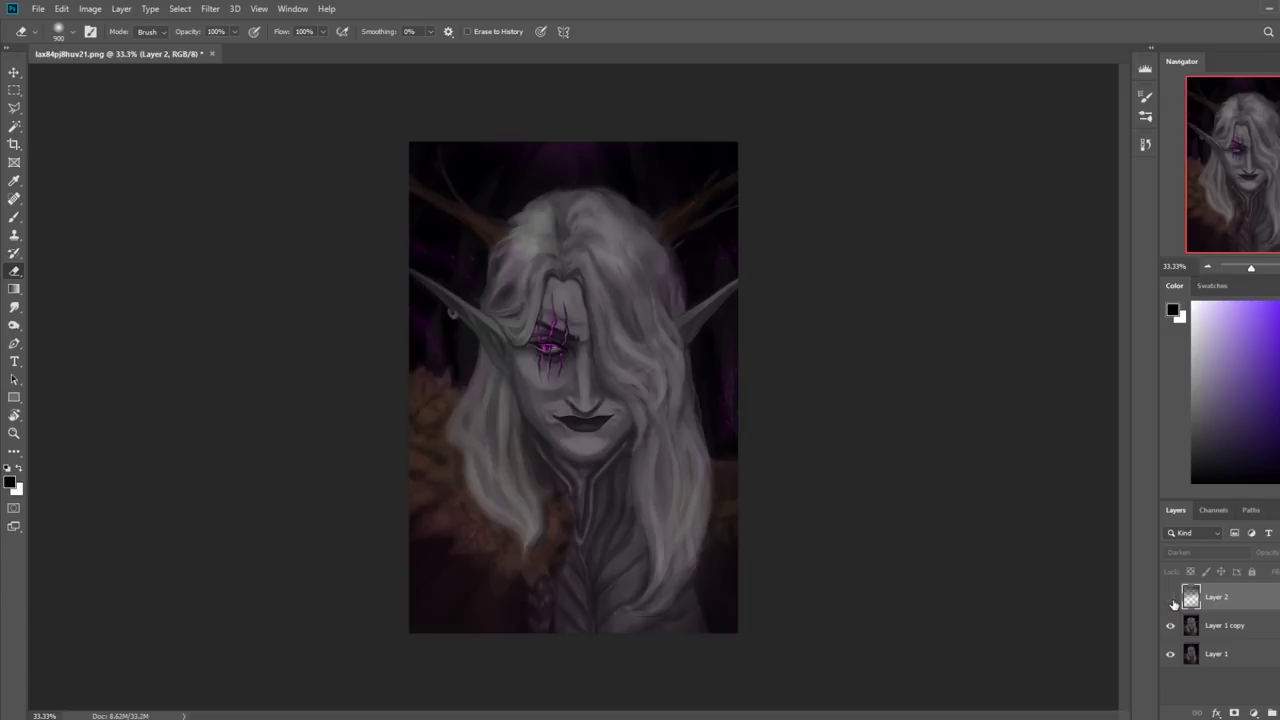
click(1171, 598)
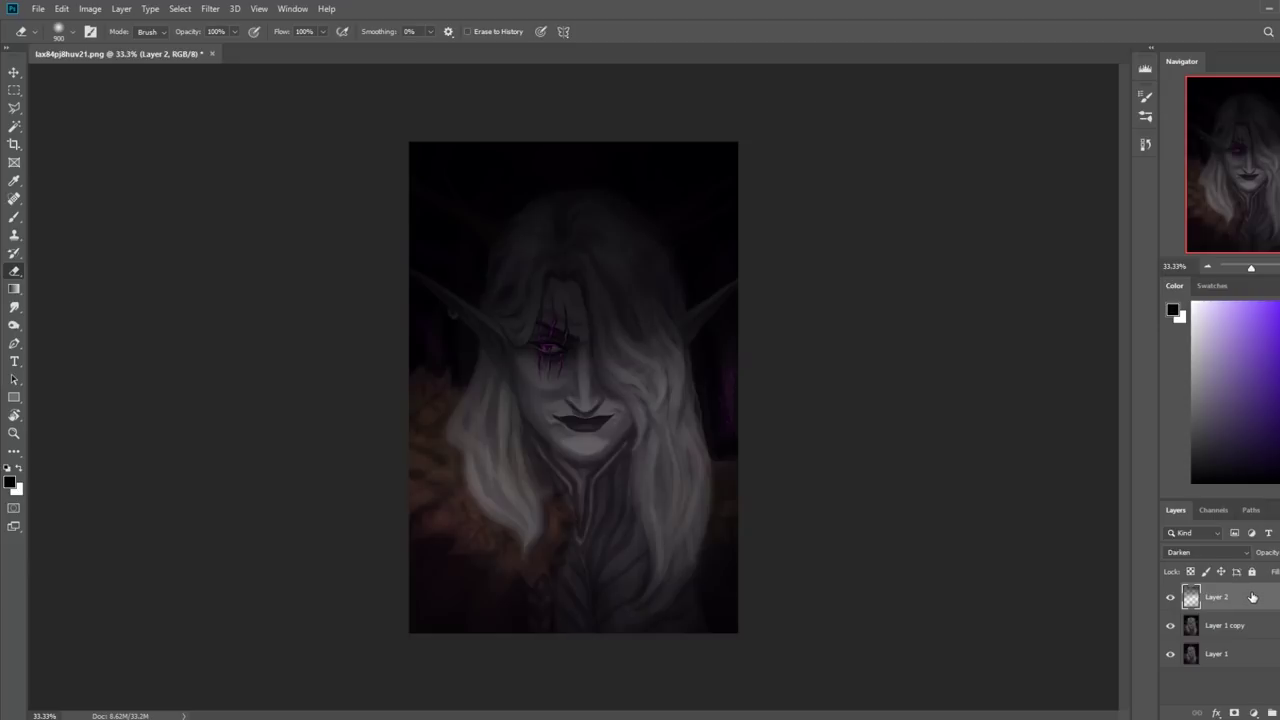
click(1171, 598)
click(1171, 598)
Erase the darkening over the glowing purple eye with a size 60 eraser and merge Layer 2 down into Layer 1 copy
key(bracketleft)
key(bracketleft)
key(bracketleft)
key(bracketleft)
key(bracketleft)
key(bracketleft)
key(bracketleft)
key(bracketleft)
key(bracketleft)
key(bracketleft)
key(bracketleft)
key(bracketleft)
key(bracketleft)
key(bracketleft)
key(bracketleft)
key(bracketleft)
mouse_move(540, 344)
mouse_down()
mouse_move(551, 358)
mouse_move(562, 344)
mouse_up()
right_click(1241, 605)
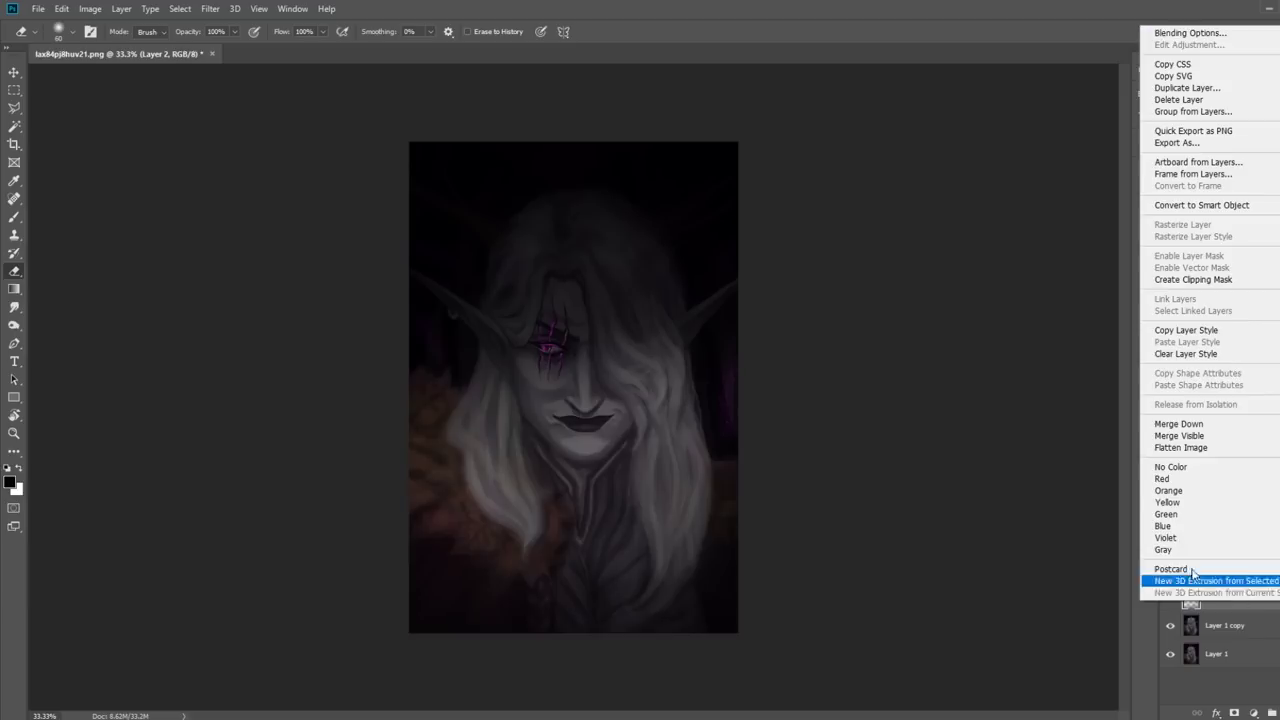
click(1234, 430)
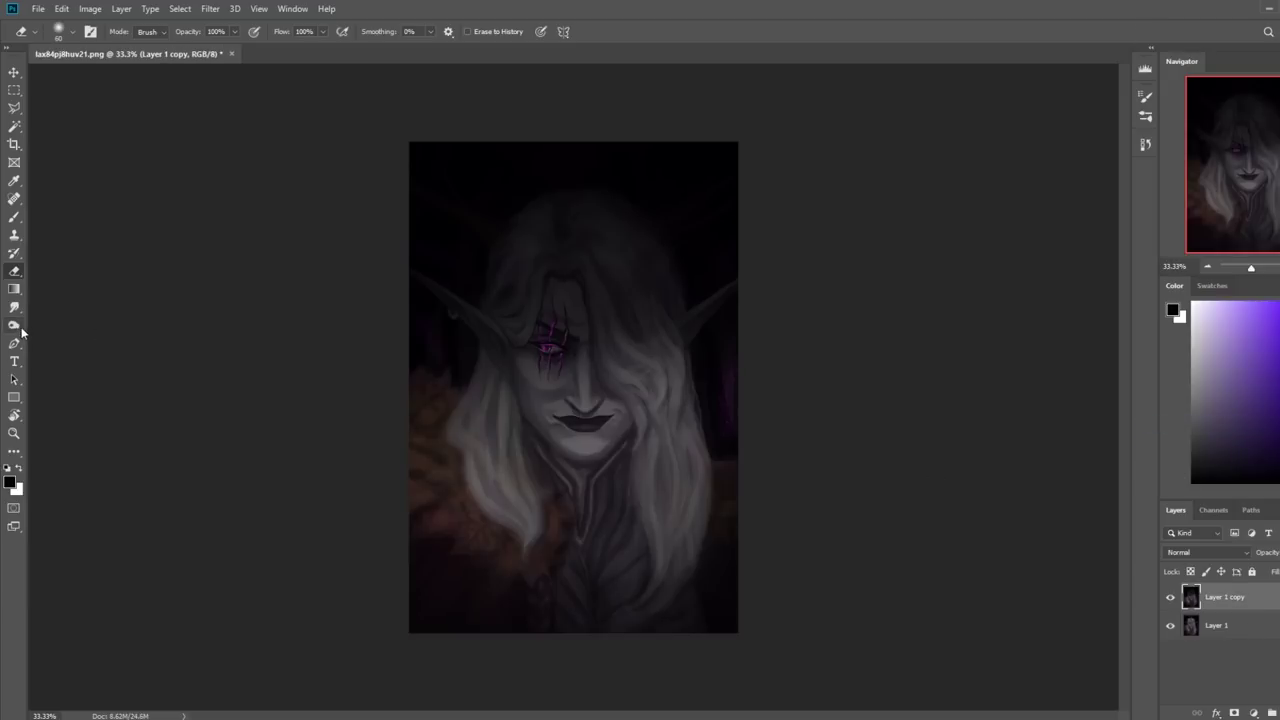
Intensify the purple of the glowing eye using the Sponge tool in Saturate mode
right_click(14, 325)
click(74, 355)
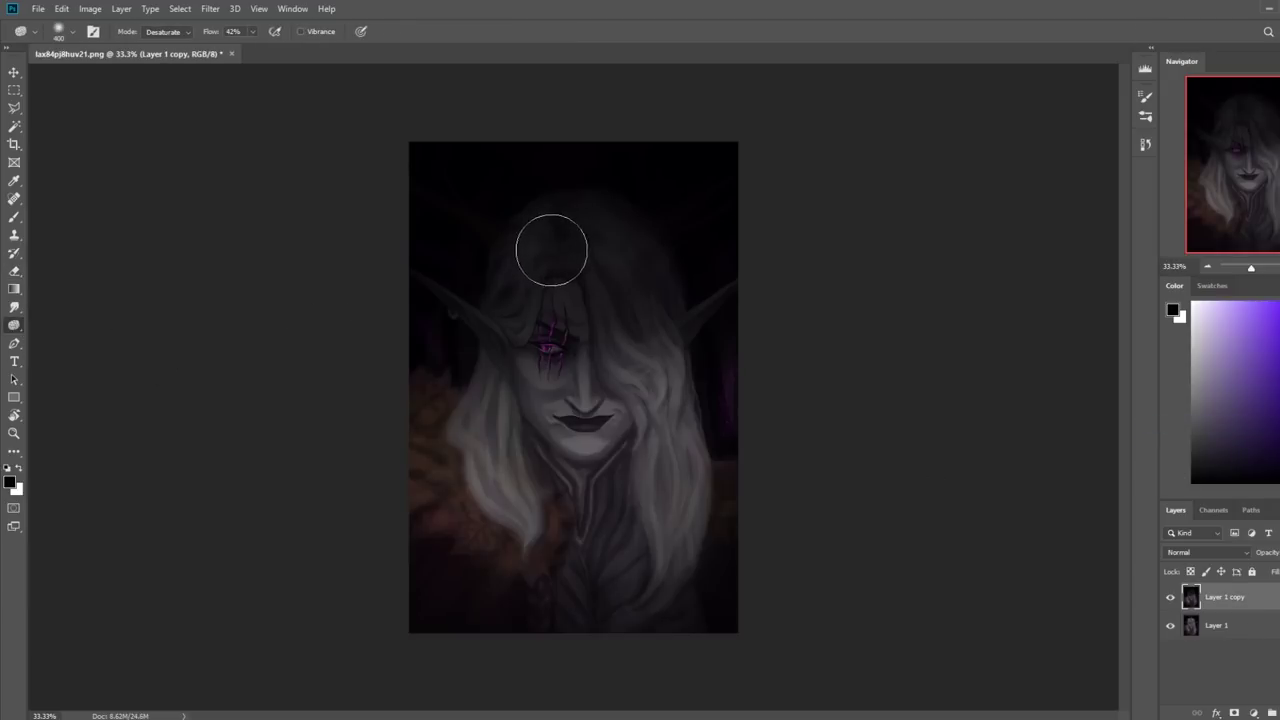
click(156, 54)
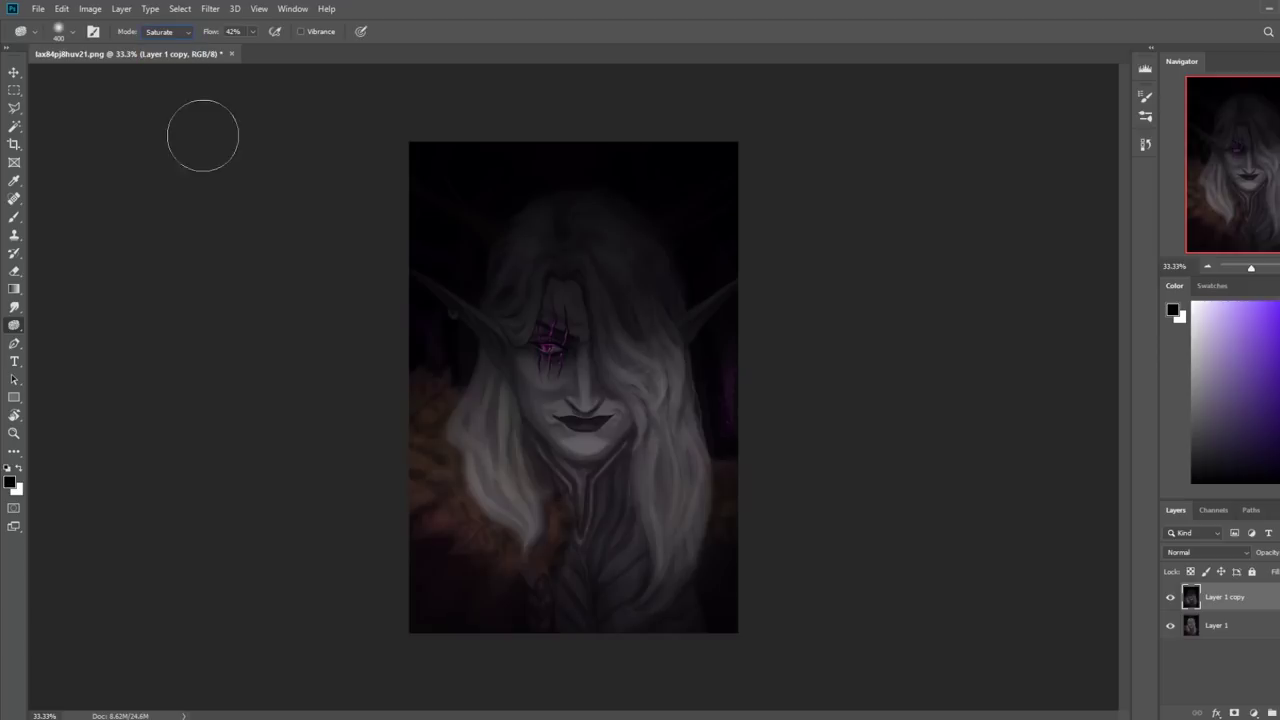
key(bracketleft)
key(bracketleft)
key(bracketleft)
key(bracketleft)
key(bracketleft)
key(bracketleft)
key(bracketleft)
key(bracketleft)
key(bracketleft)
key(bracketright)
key(bracketright)
key(bracketright)
key(bracketright)
key(bracketright)
key(bracketright)
key(bracketright)
key(bracketright)
key(bracketright)
Switch to the Burn tool and set its range to Shadows
right_click(14, 325)
click(62, 325)
key(bracketright)
click(174, 32)
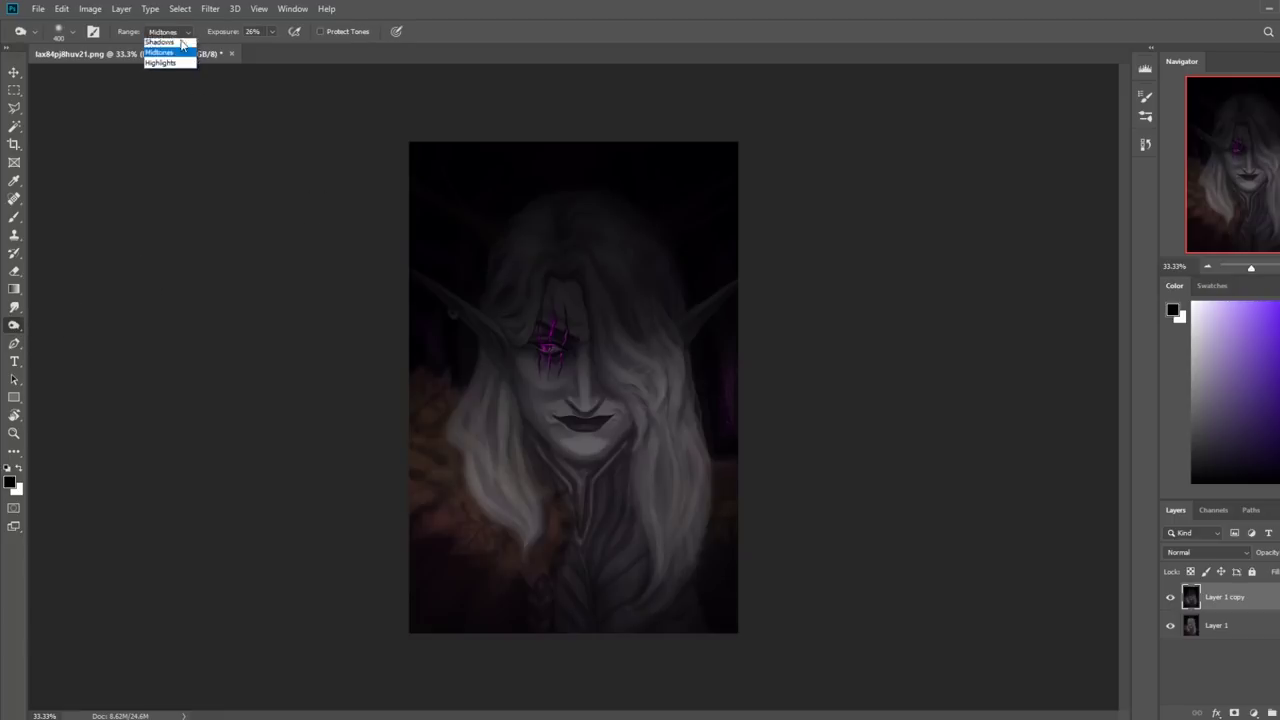
click(181, 55)
click(184, 36)
click(170, 41)
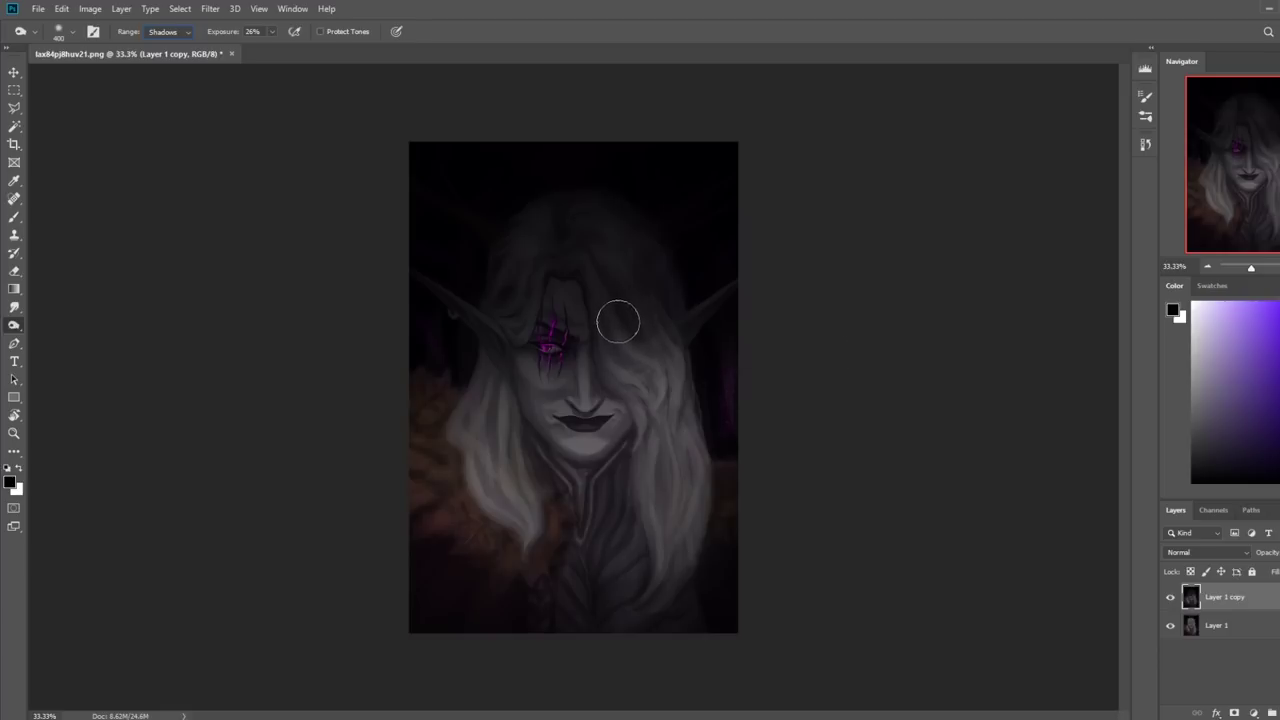
Burn the shadows across the portrait with a 2000 px brush at 1% exposure
key(bracketright)
key(bracketright)
key(bracketright)
key(bracketright)
key(bracketright)
key(bracketright)
key(bracketright)
key(bracketright)
key(bracketright)
key(bracketright)
key(bracketright)
key(bracketright)
key(bracketright)
key(bracketright)
key(bracketright)
key(bracketright)
key(0)
key(1)
mouse_move(656, 291)
mouse_down()
mouse_move(423, 429)
mouse_move(694, 277)
mouse_move(377, 423)
mouse_move(286, 494)
mouse_up()
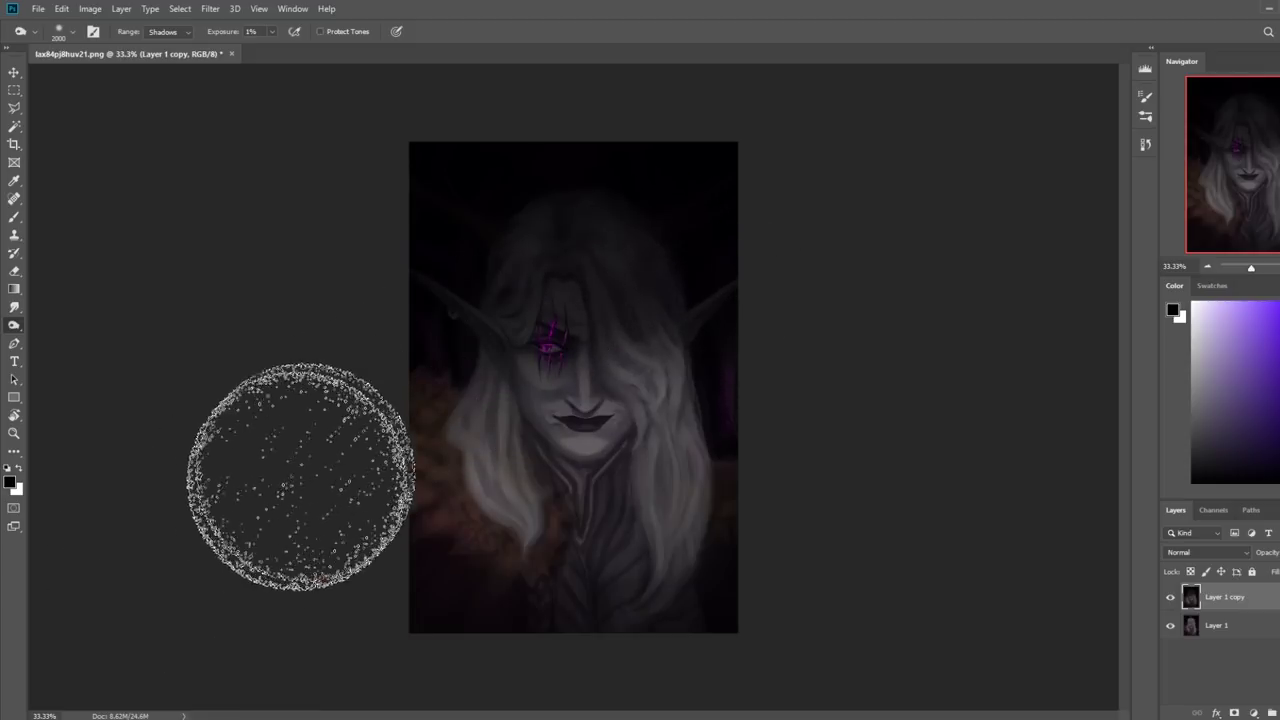
Reduce the burn brush to 900 px and darken the shadows around the figure
right_click(629, 285)
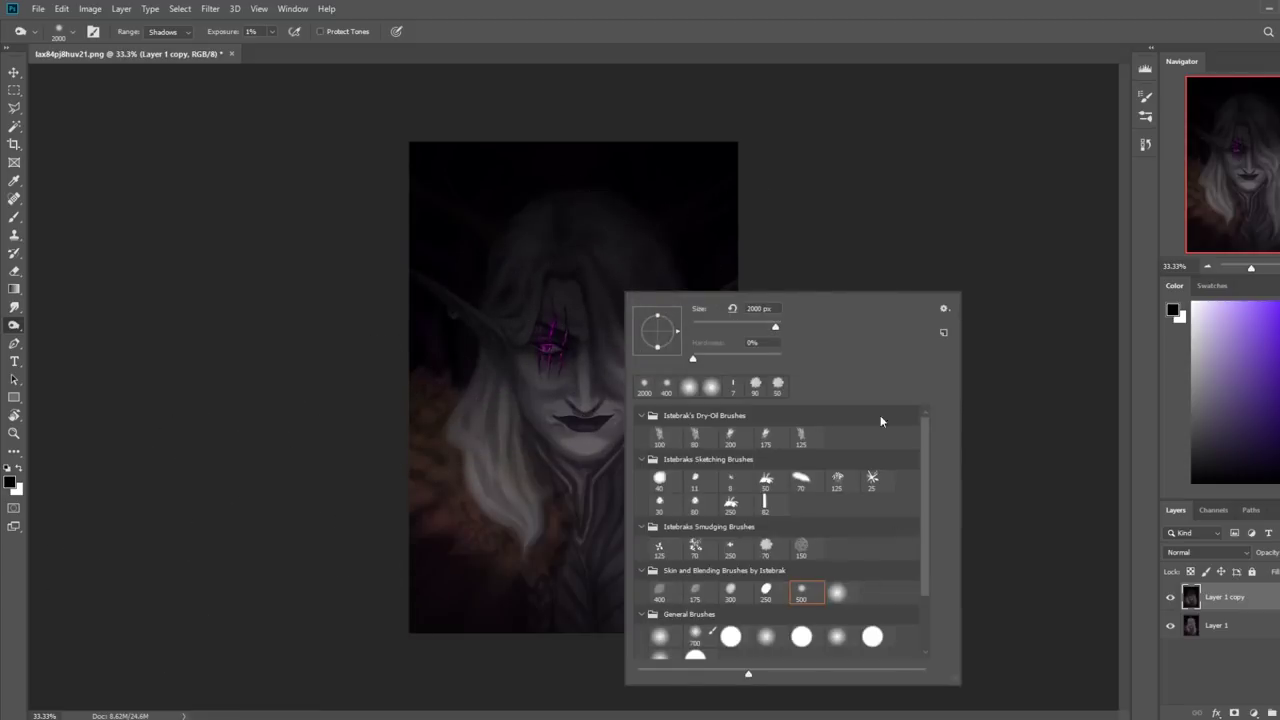
key(Escape)
key(bracketleft)
key(bracketleft)
key(bracketleft)
key(bracketleft)
key(bracketleft)
key(bracketleft)
key(bracketleft)
key(bracketleft)
key(bracketleft)
key(bracketleft)
key(bracketleft)
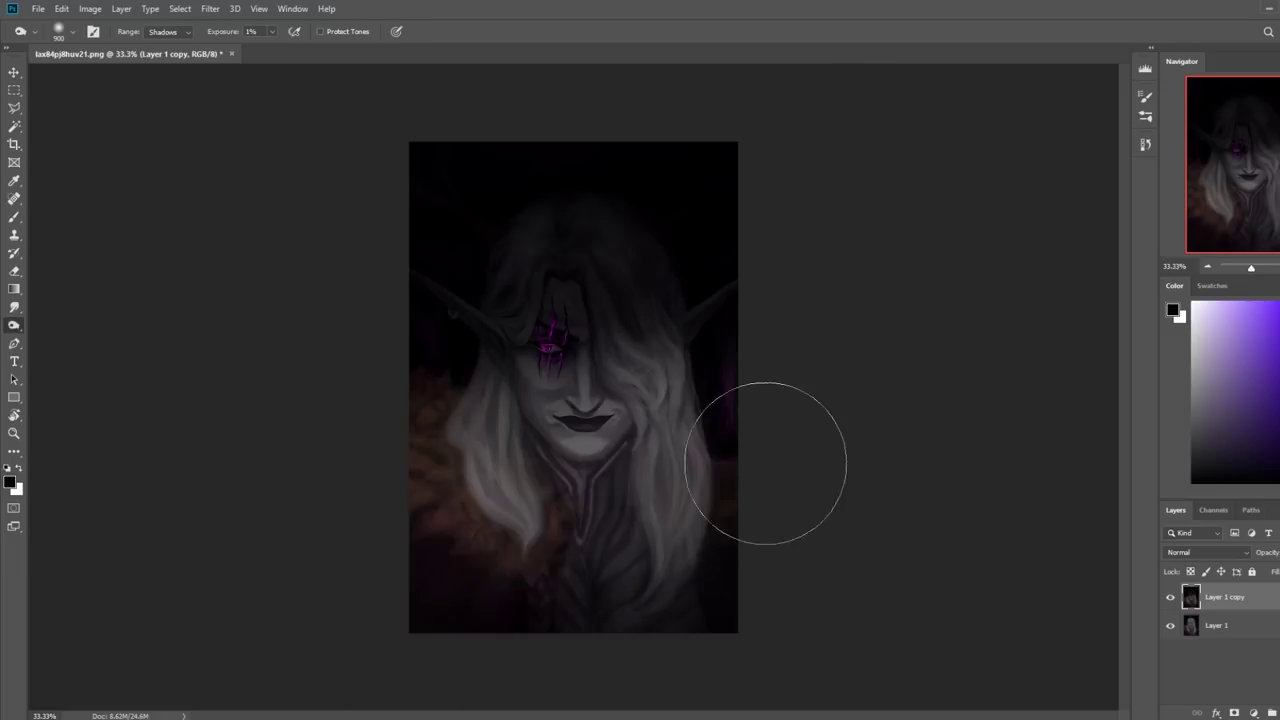
Choose the soft round brush from Skin and Blending Brushes by Istebrak and enlarge it to 3500 px
key(b)
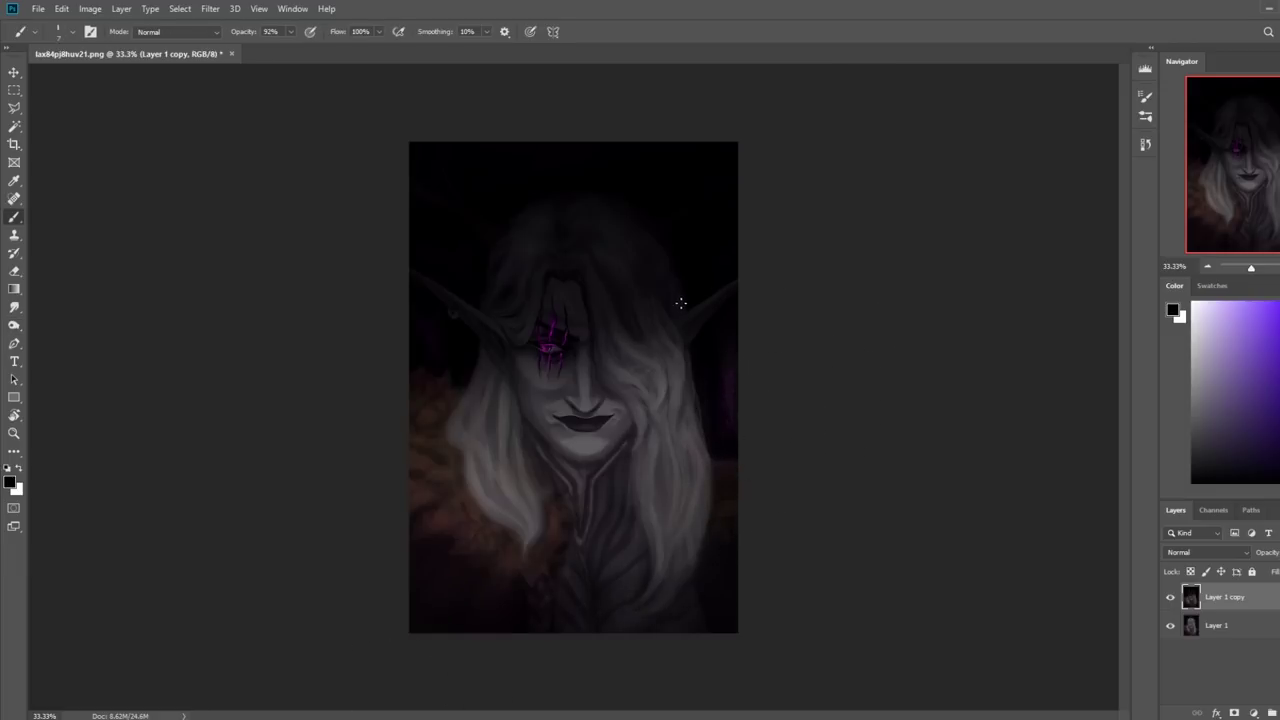
right_click(680, 302)
double_click(912, 603)
key(bracketright)
key(bracketright)
key(bracketright)
key(bracketright)
key(bracketright)
key(bracketright)
key(bracketright)
key(bracketright)
key(bracketright)
key(bracketright)
key(bracketright)
key(bracketright)
key(bracketright)
key(bracketright)
key(bracketright)
key(bracketright)
key(bracketright)
key(bracketright)
key(bracketright)
key(bracketright)
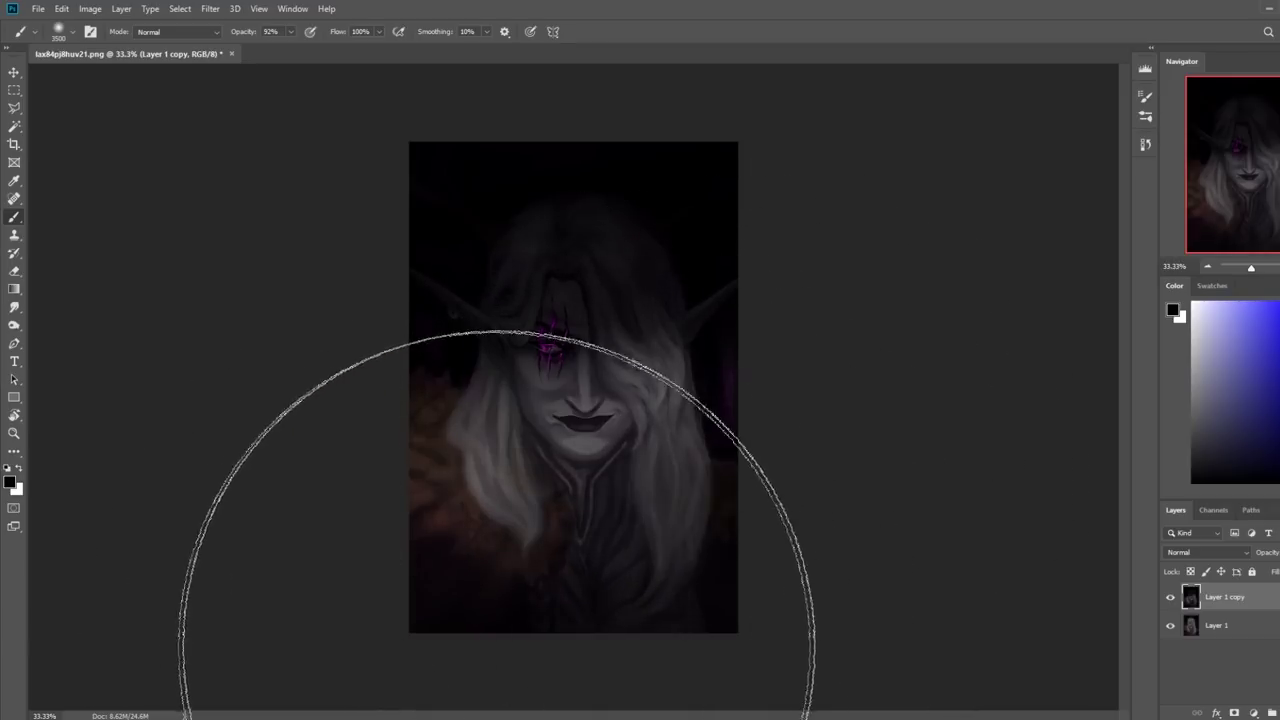
Open Liquify on Layer 1 copy and pull both corners of the elf's mouth outward with a size 125 warp brush
click(210, 8)
click(240, 118)
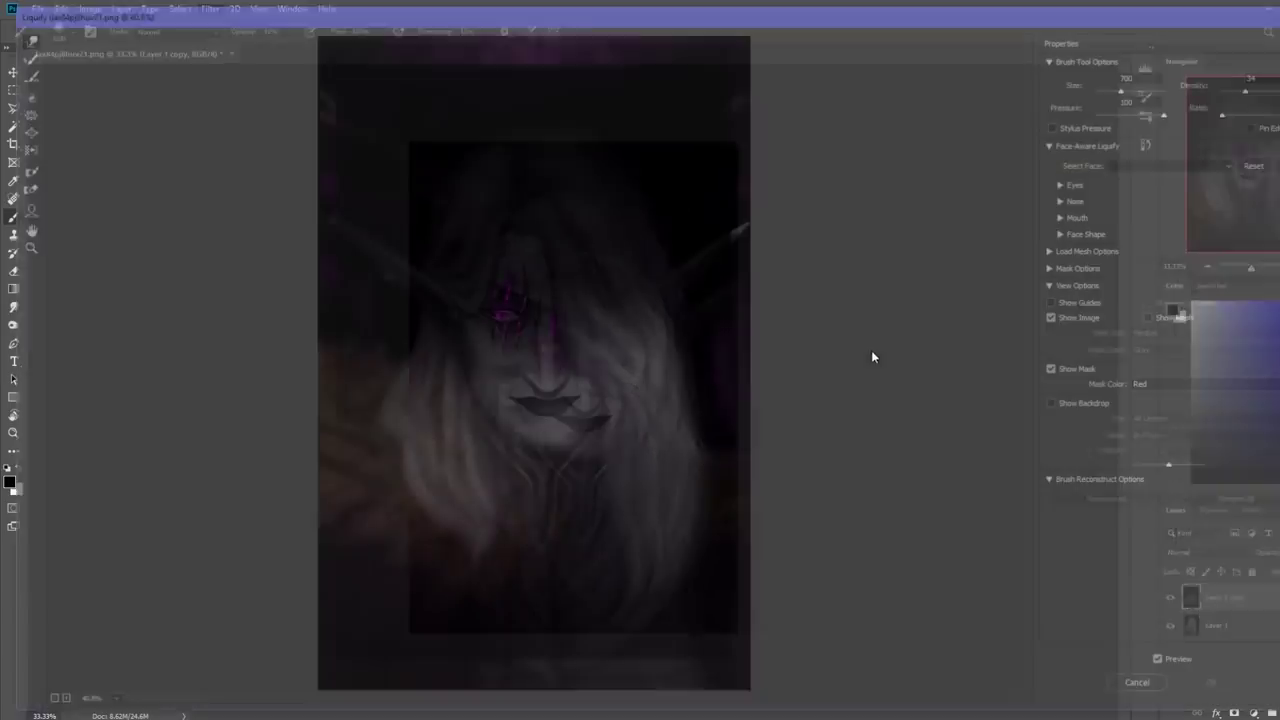
key(bracketleft)
key(bracketleft)
key(bracketleft)
key(bracketleft)
key(bracketleft)
key(bracketleft)
key(bracketleft)
key(bracketleft)
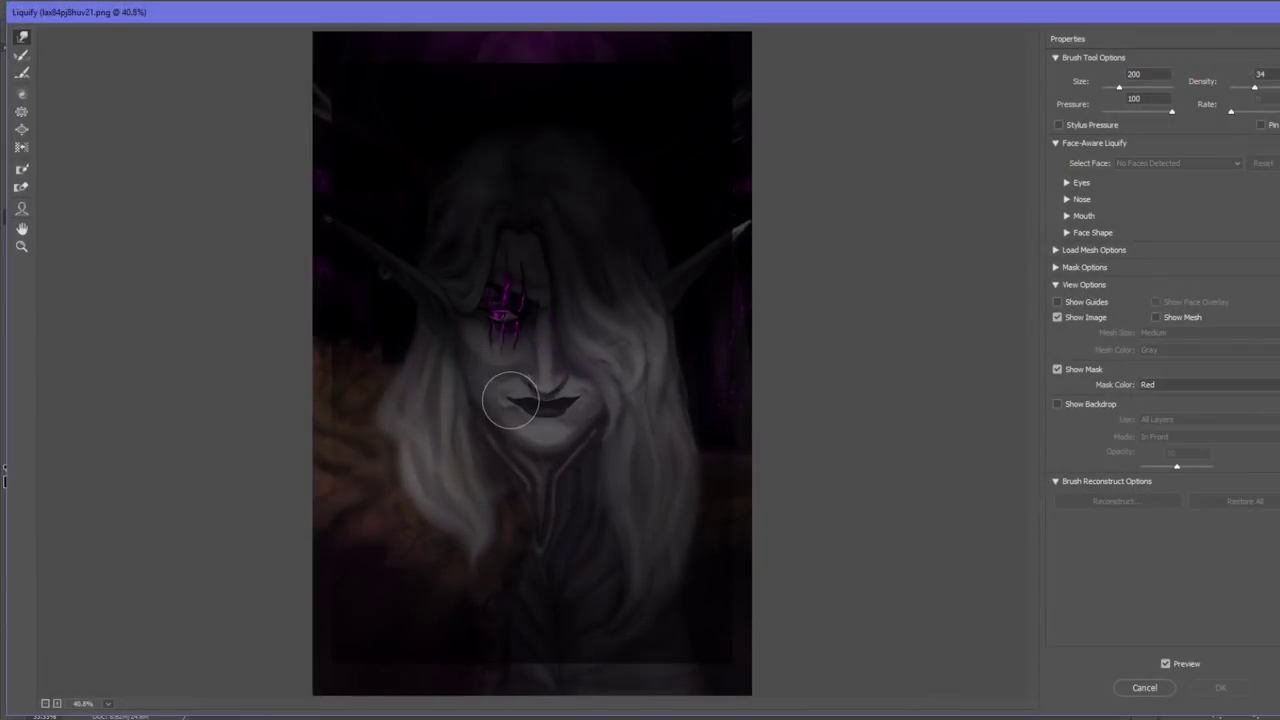
key(bracketleft)
drag(508, 400, 499, 395)
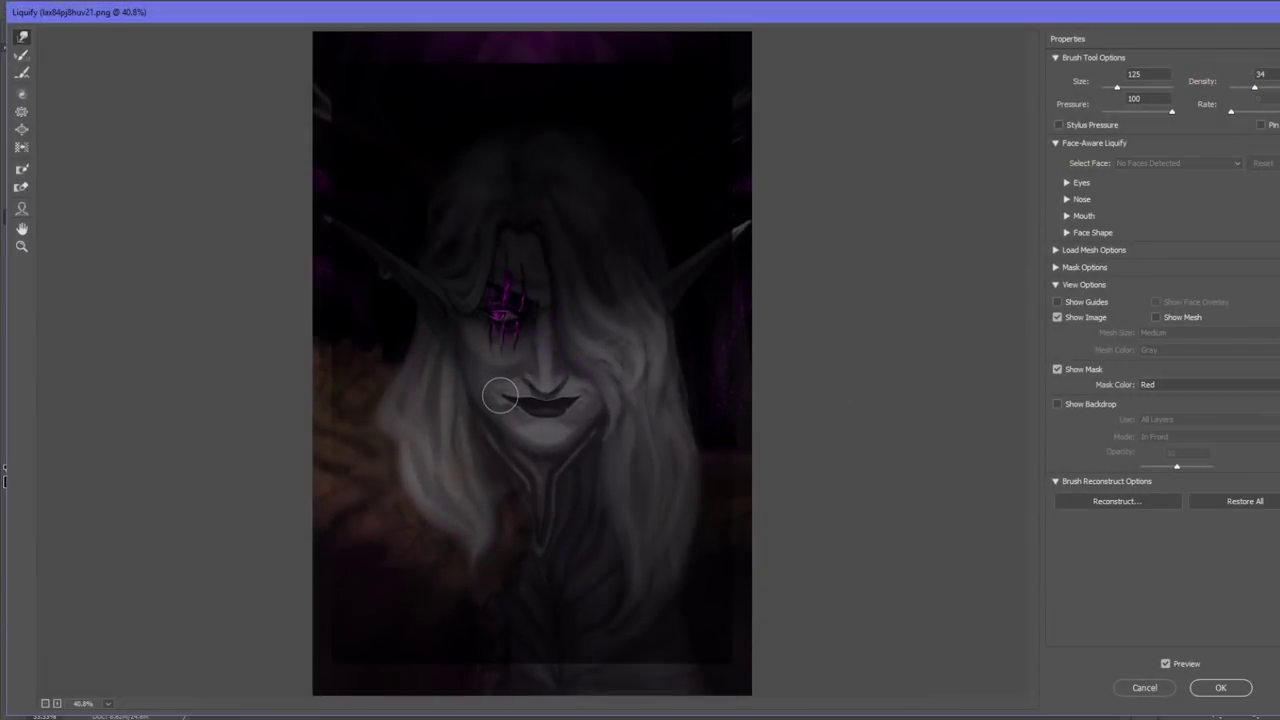
drag(583, 392, 584, 400)
drag(501, 399, 498, 399)
Reshape the elf's lips and mouth corners in Liquify with warp brush sizes between 80 and 400
key(bracketleft)
key(bracketleft)
key(bracketright)
key(bracketright)
key(bracketright)
key(bracketright)
key(bracketright)
key(bracketright)
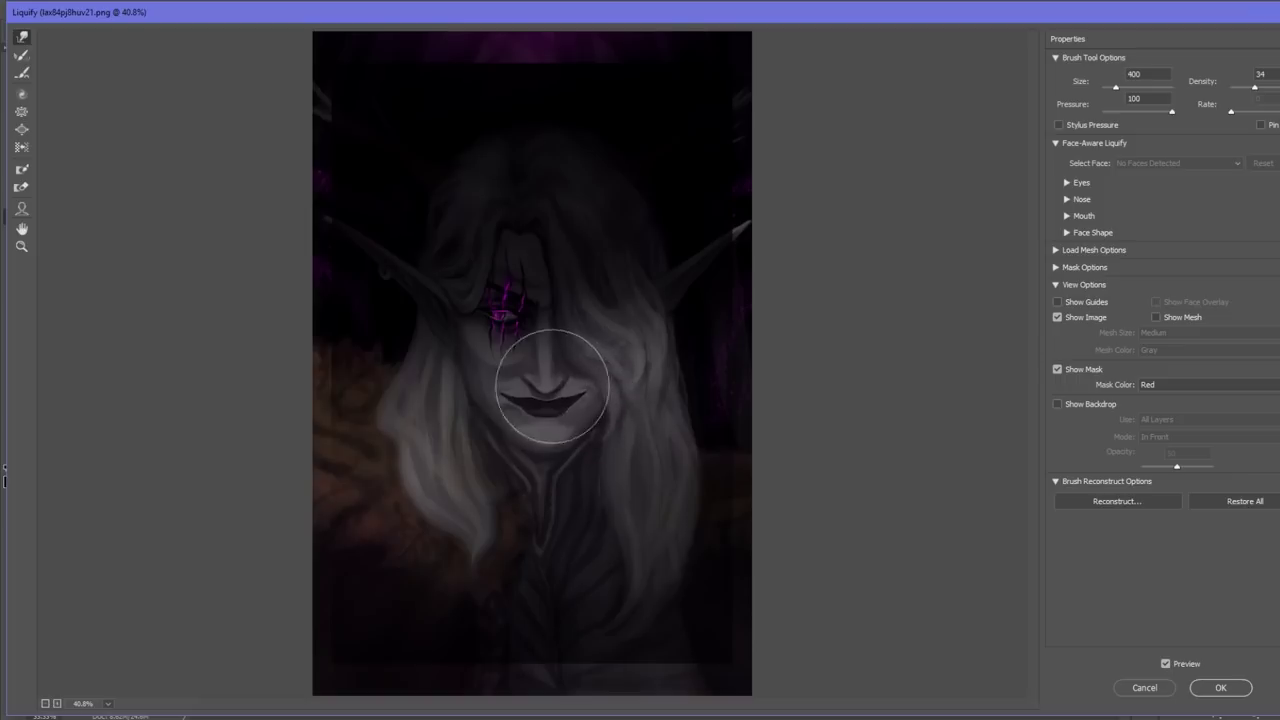
key(bracketleft)
key(bracketleft)
key(bracketleft)
key(bracketleft)
key(bracketleft)
key(bracketleft)
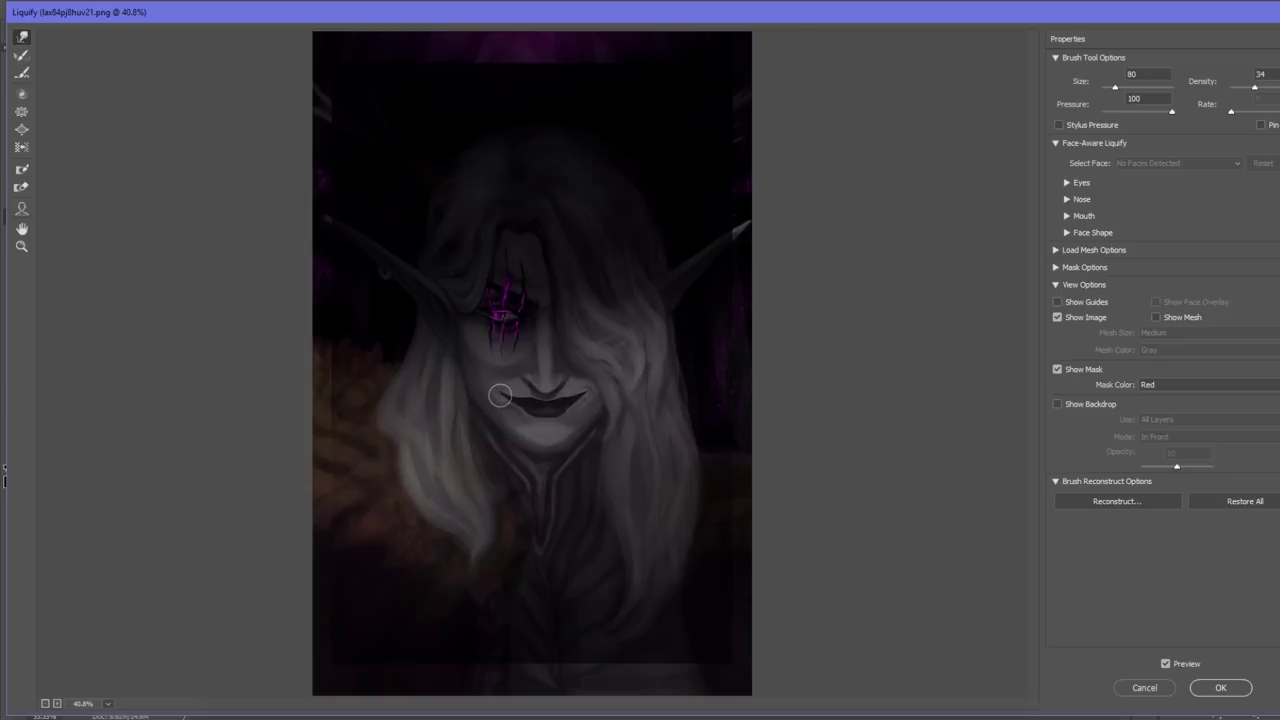
Curve the mouth corners upward into a wider smirk with a warp brush of 175 to 250, and apply Liquify
key(bracketright)
key(bracketright)
key(bracketright)
key(bracketright)
key(bracketright)
key(bracketright)
key(bracketright)
key(bracketright)
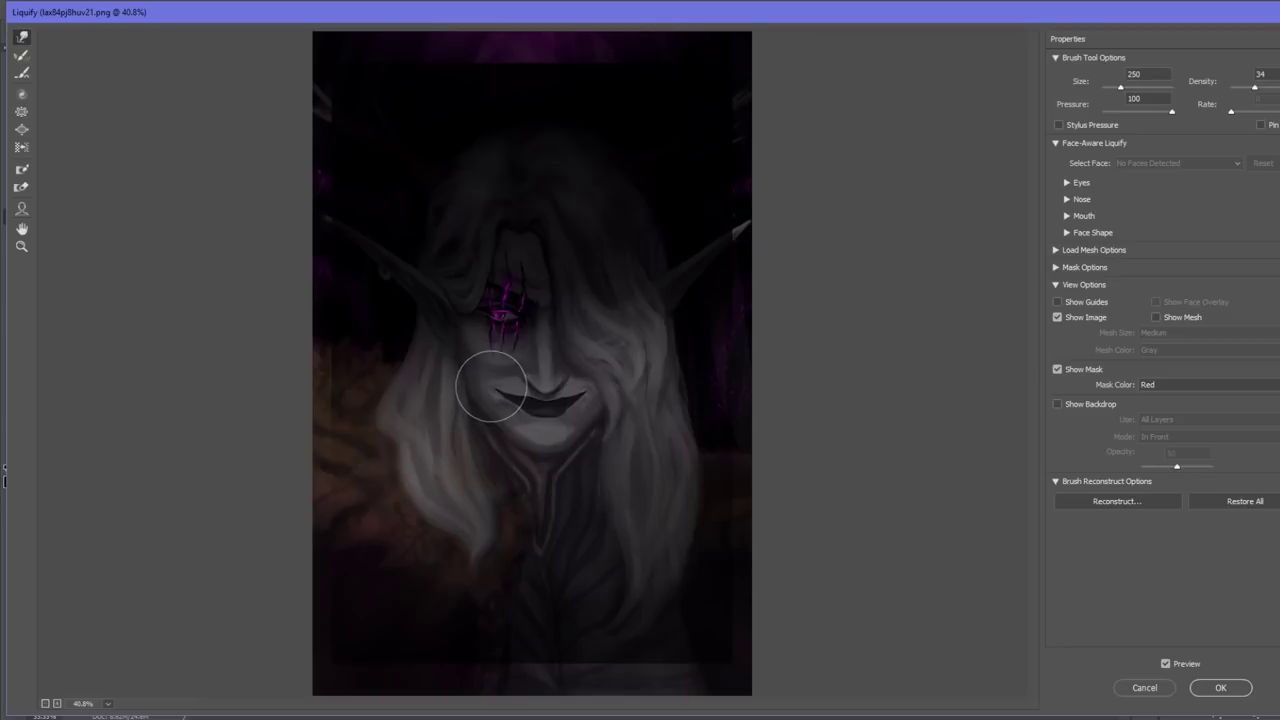
key(bracketleft)
key(bracketleft)
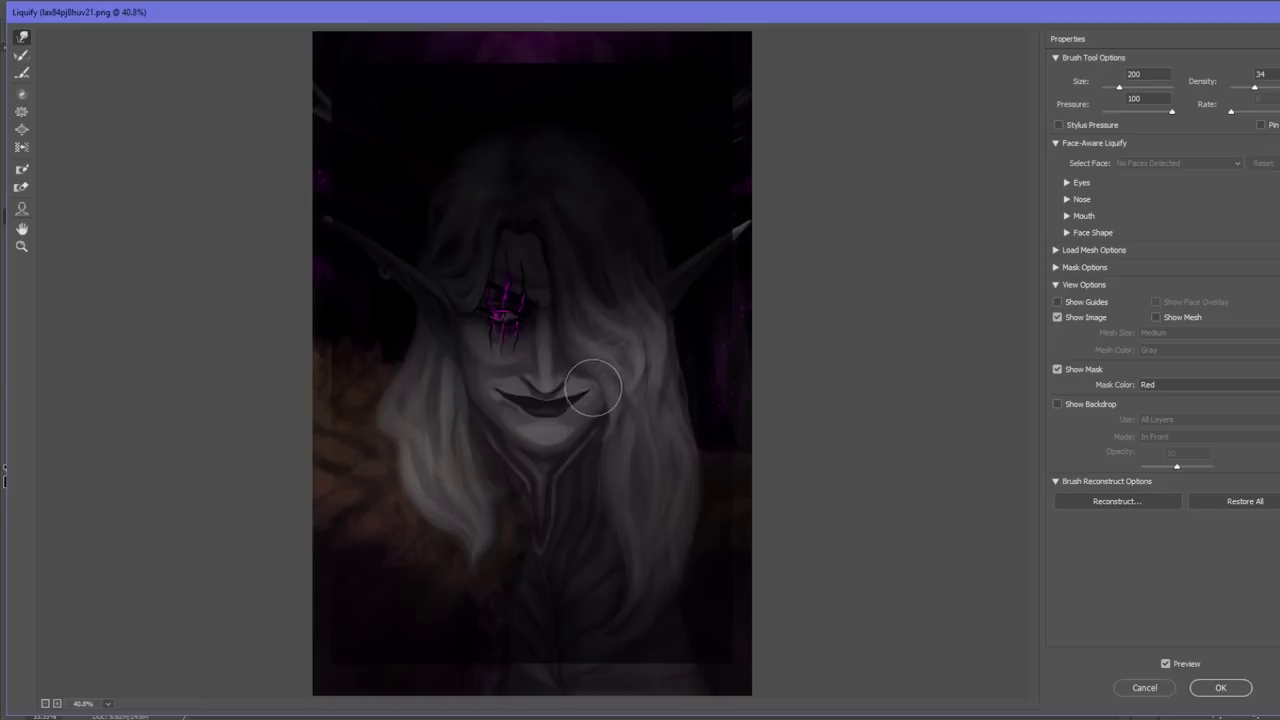
key(bracketleft)
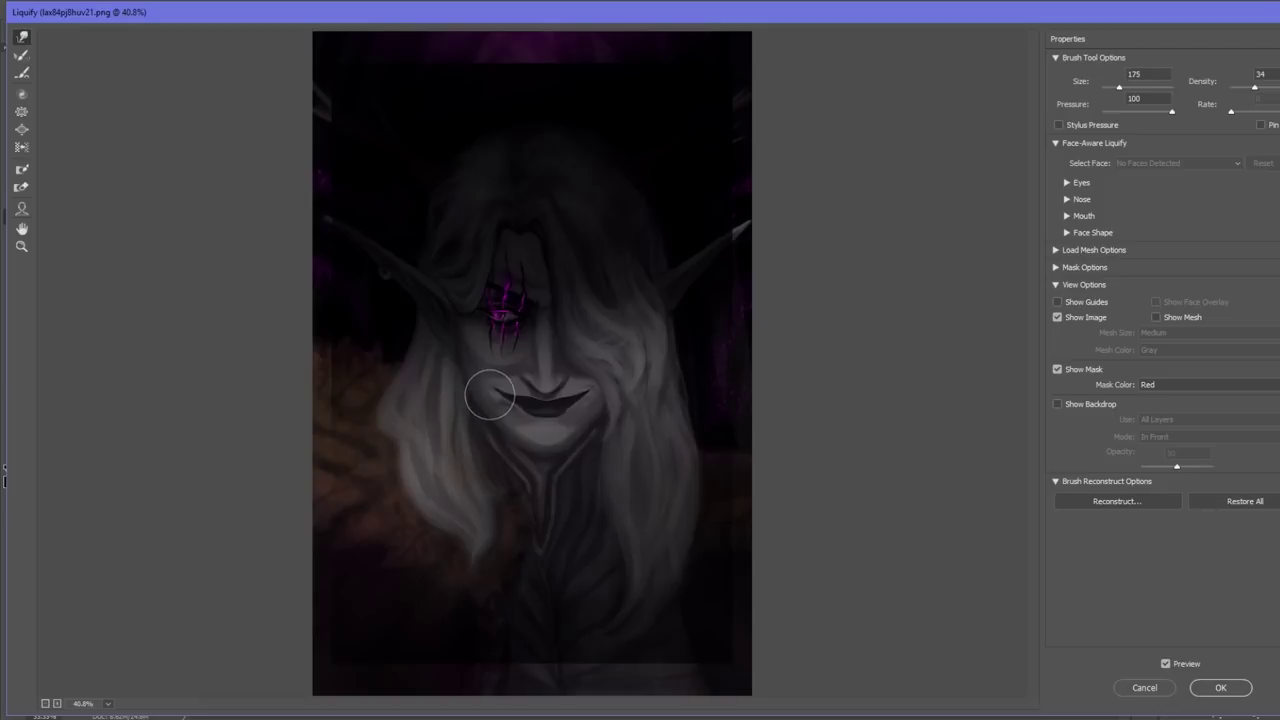
key(bracketright)
key(bracketright)
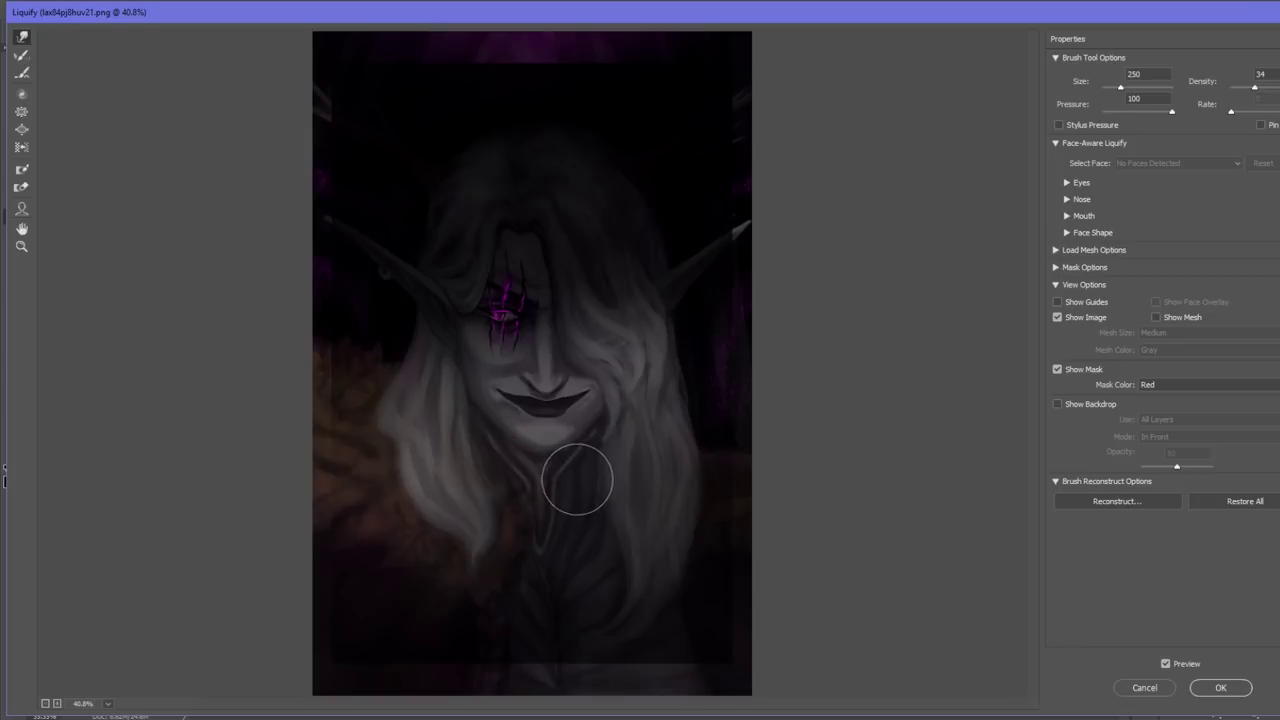
click(1238, 688)
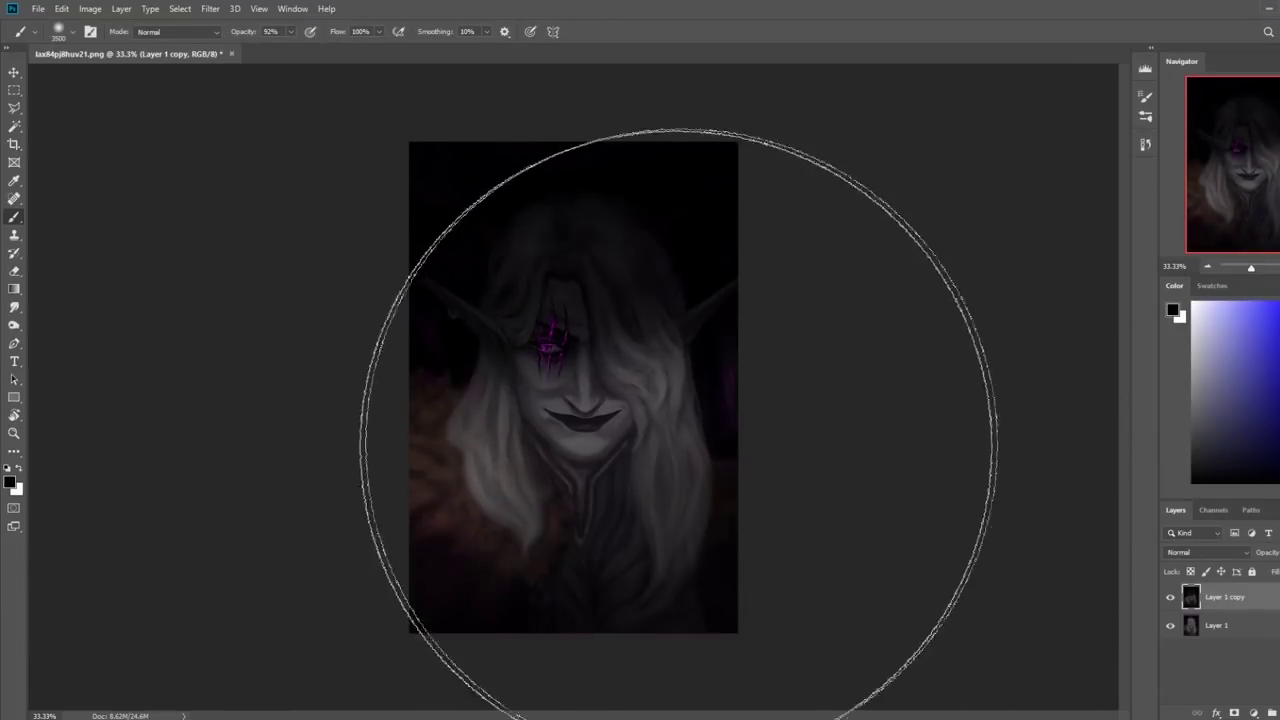
Darken the skin around the glowing eye with a 600 px soft brush in Darken mode, using dark tones sampled beside it
key(bracketleft)
key(bracketleft)
key(bracketleft)
key(bracketleft)
key(bracketleft)
key(bracketleft)
key(bracketleft)
key(bracketleft)
key(bracketleft)
key(bracketleft)
key(bracketleft)
key(bracketleft)
key(bracketleft)
key(bracketleft)
key(bracketleft)
key(bracketleft)
key(bracketleft)
key(bracketleft)
key(bracketleft)
key(bracketleft)
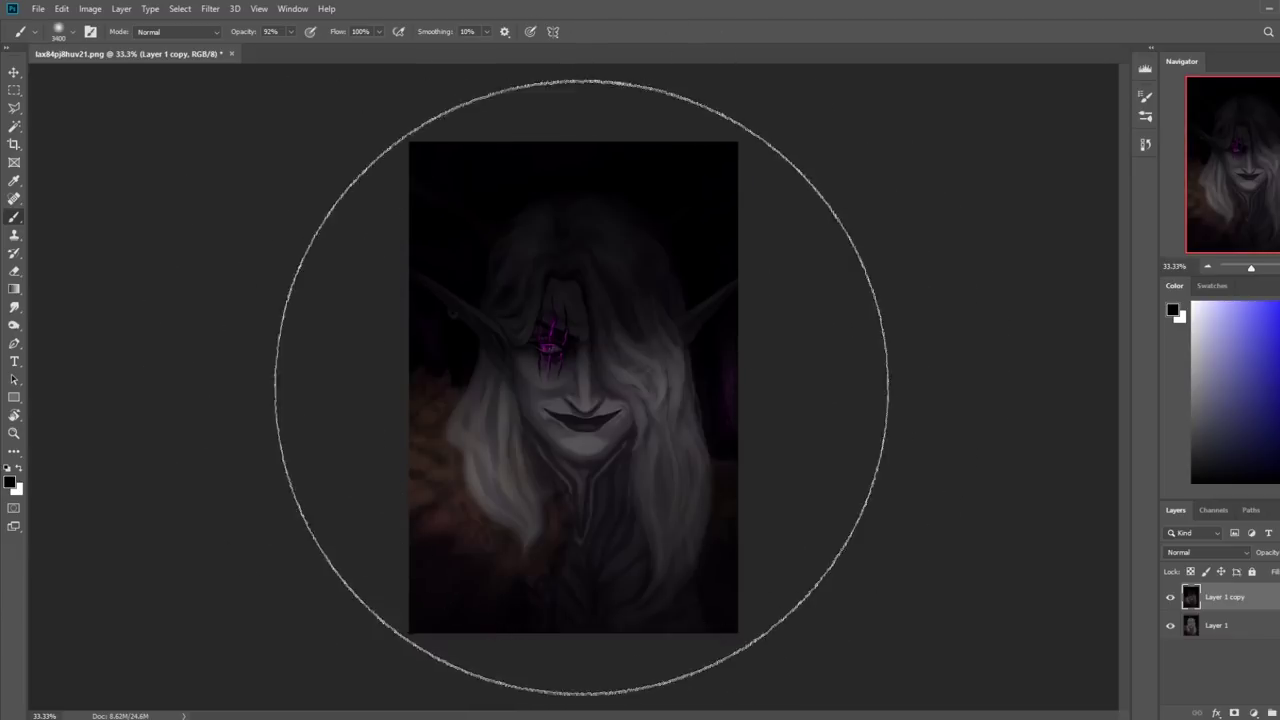
key(bracketright)
key(bracketright)
key(bracketright)
key(bracketright)
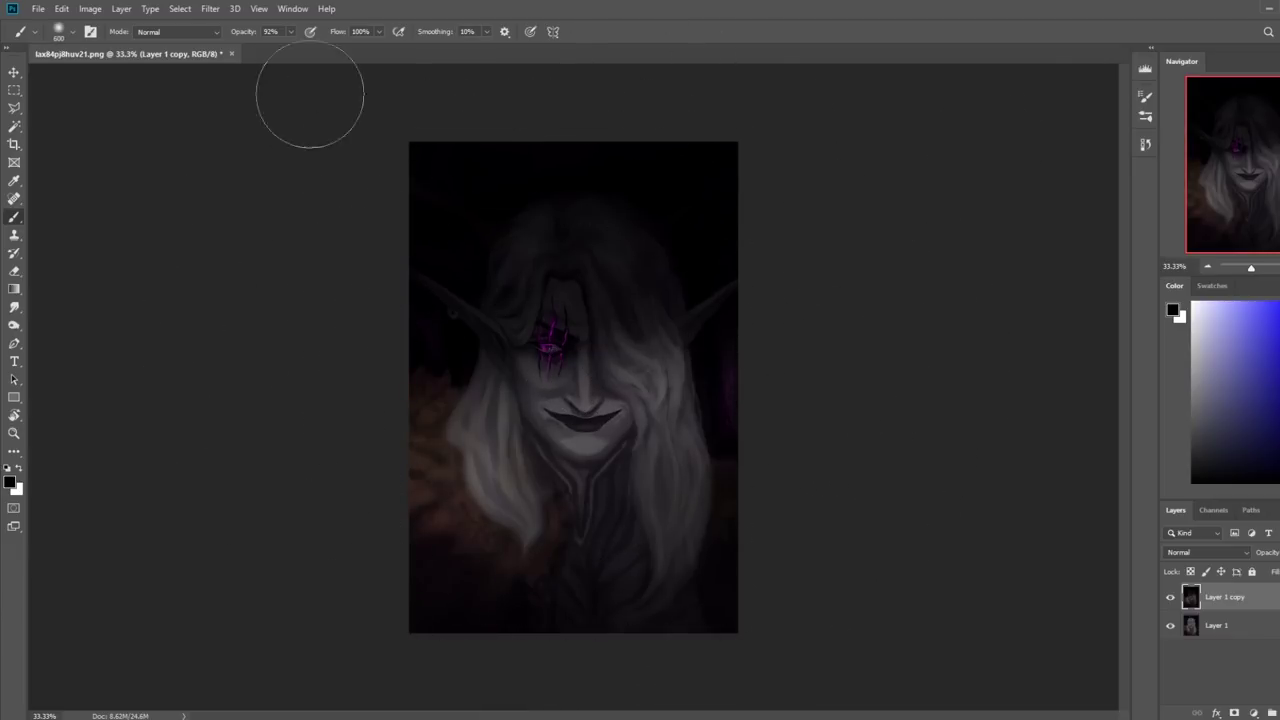
alt+click(516, 348)
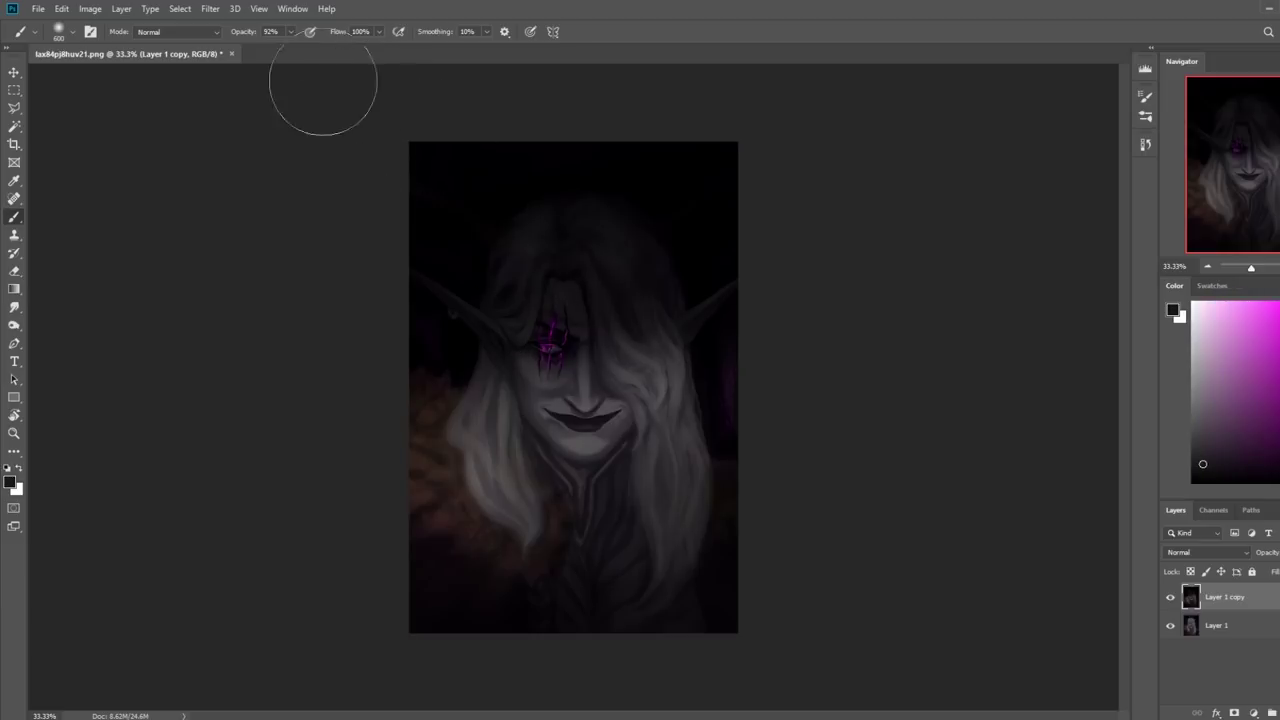
click(176, 31)
click(160, 97)
alt+click(518, 346)
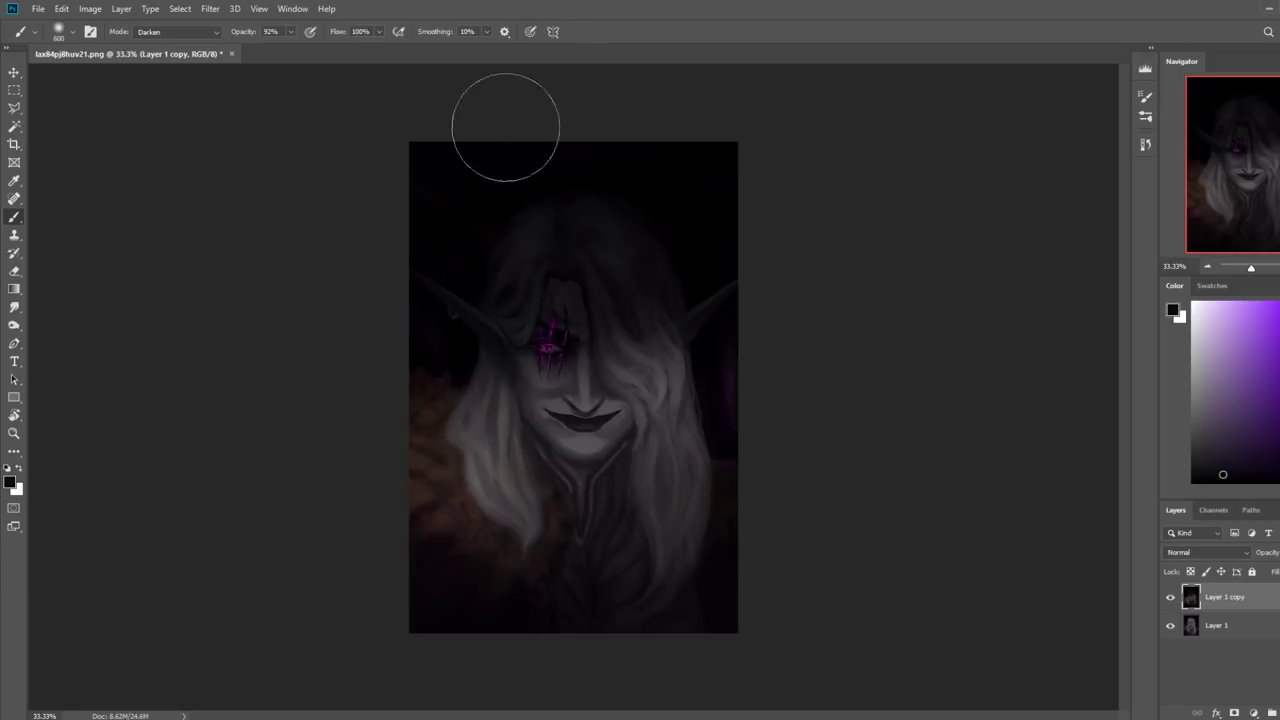
Repaint the nose bridge and lower lip in Normal mode with the flat sketching brush, using tones sampled from the face
right_click(602, 296)
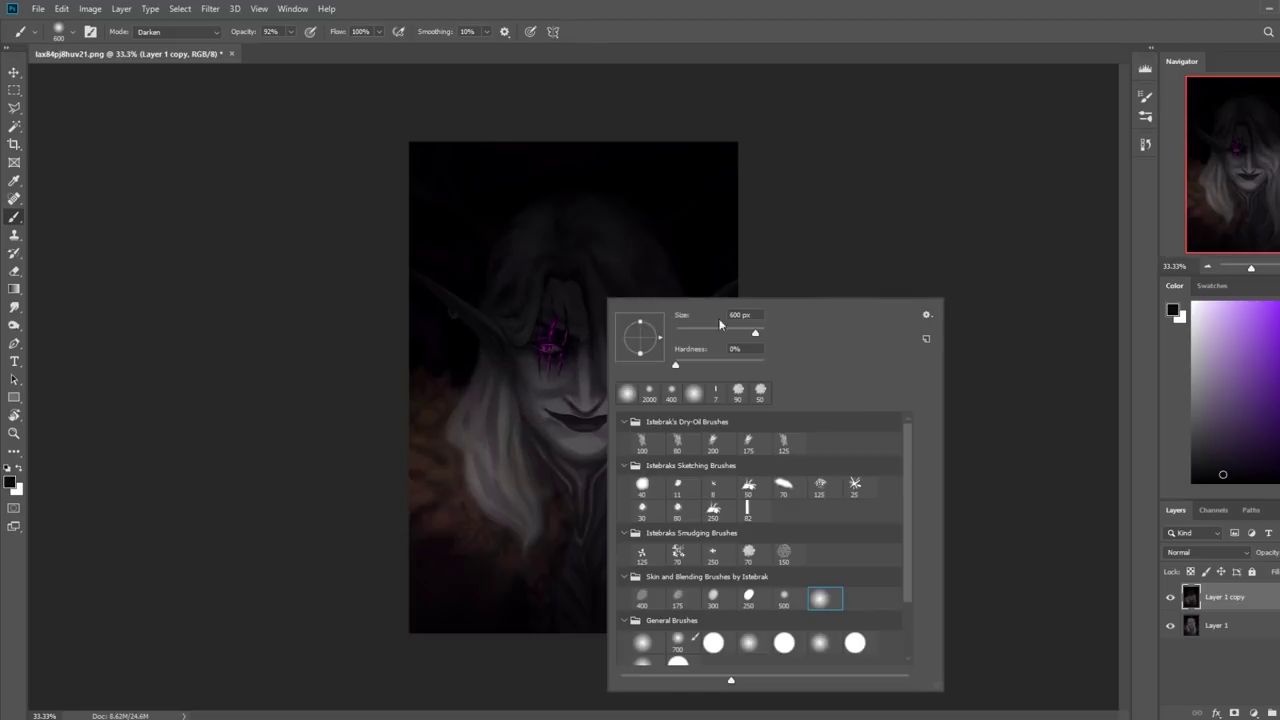
double_click(754, 519)
alt+click(566, 390)
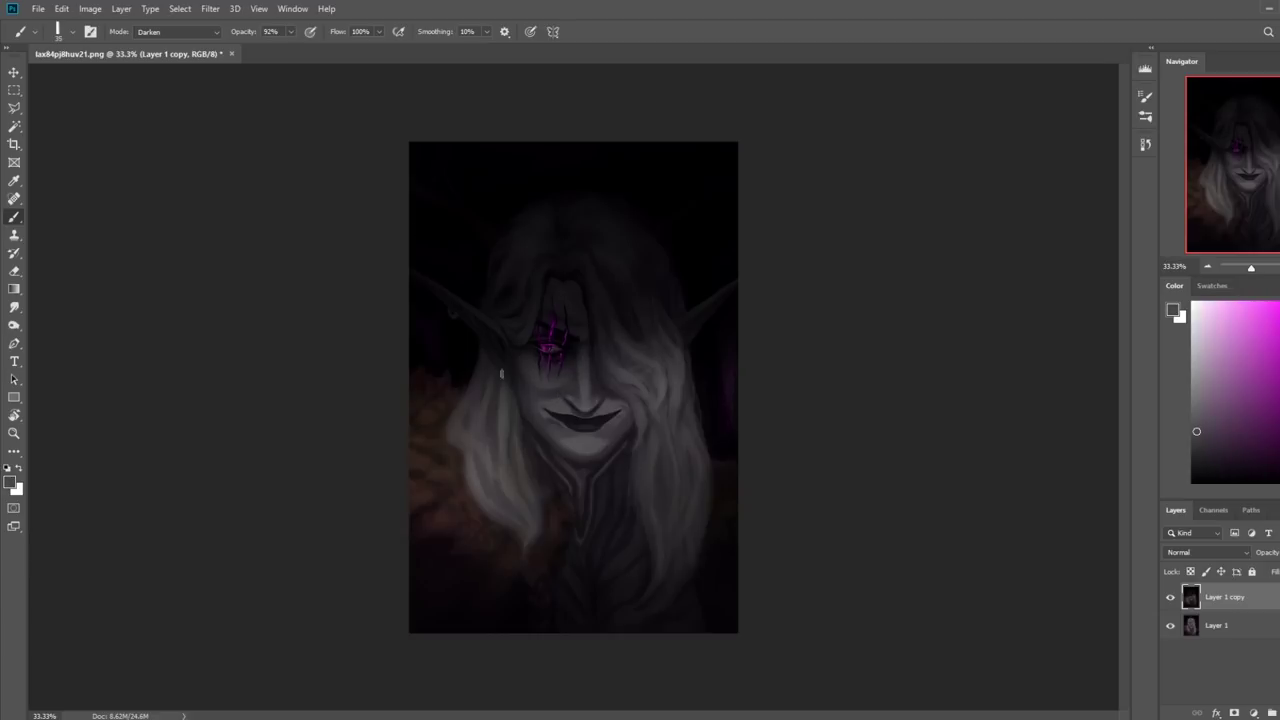
click(177, 31)
click(186, 42)
alt+click(583, 388)
alt+click(590, 325)
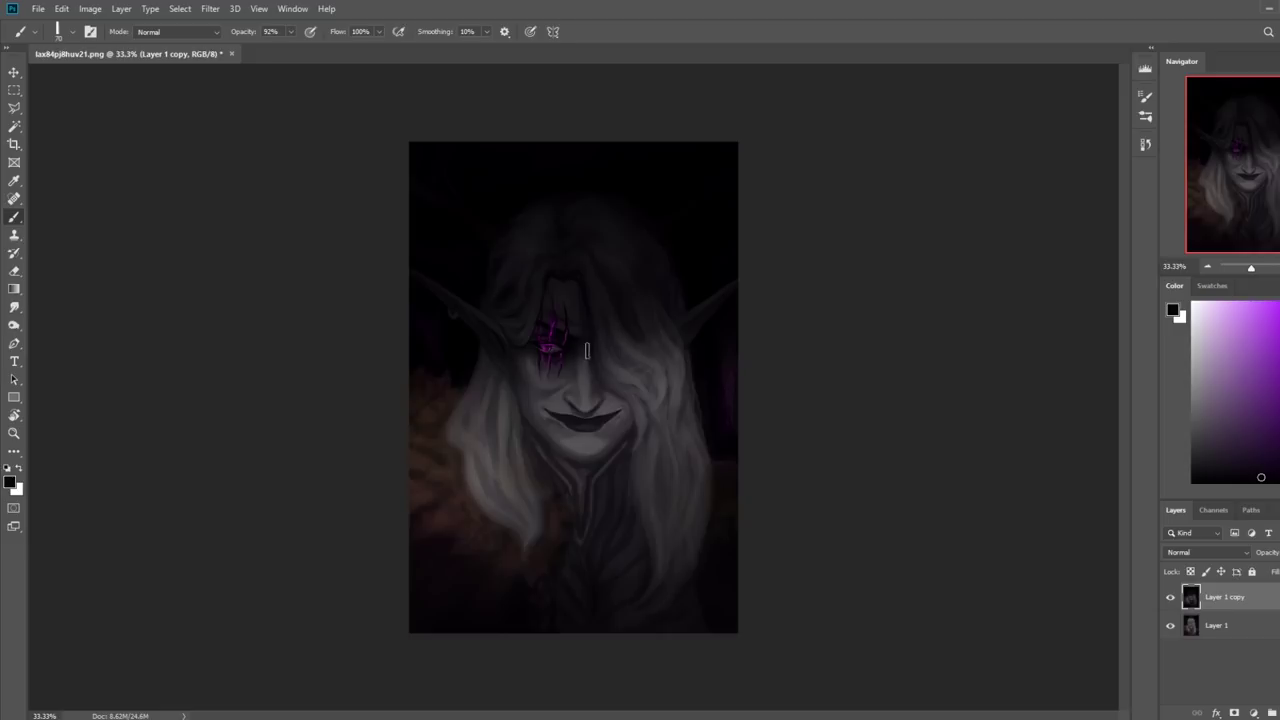
alt+click(560, 381)
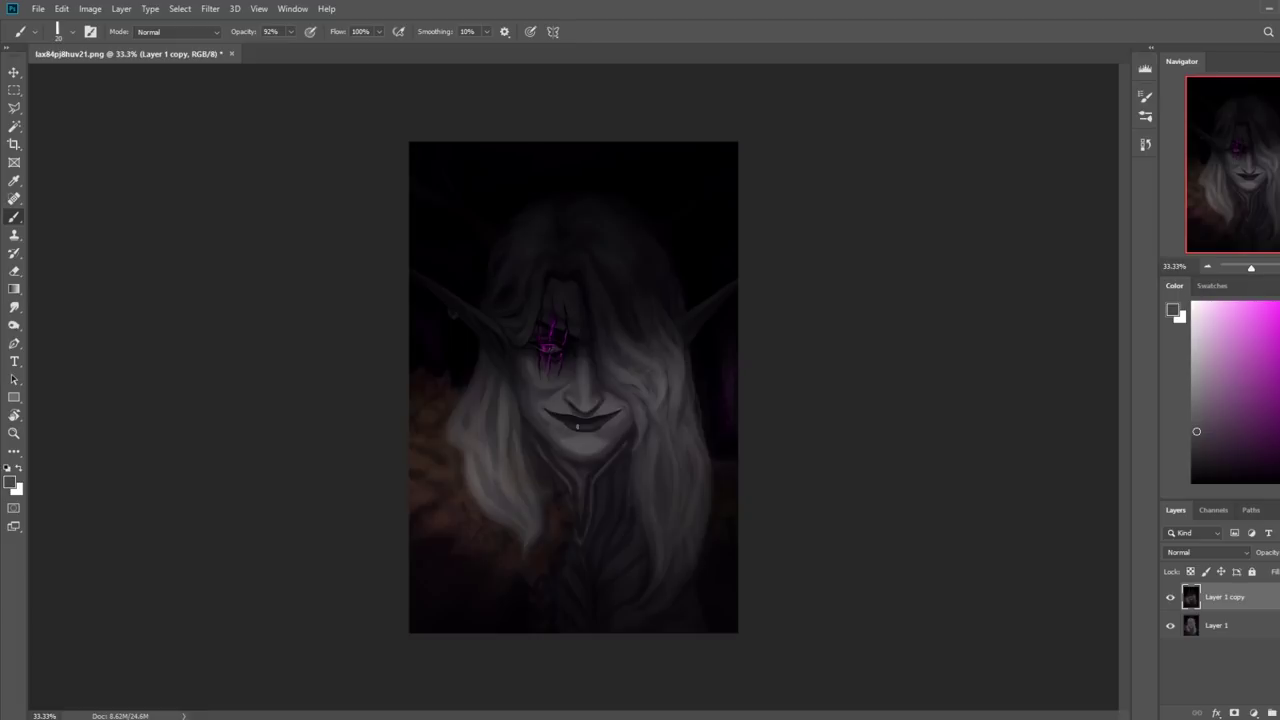
alt+click(571, 406)
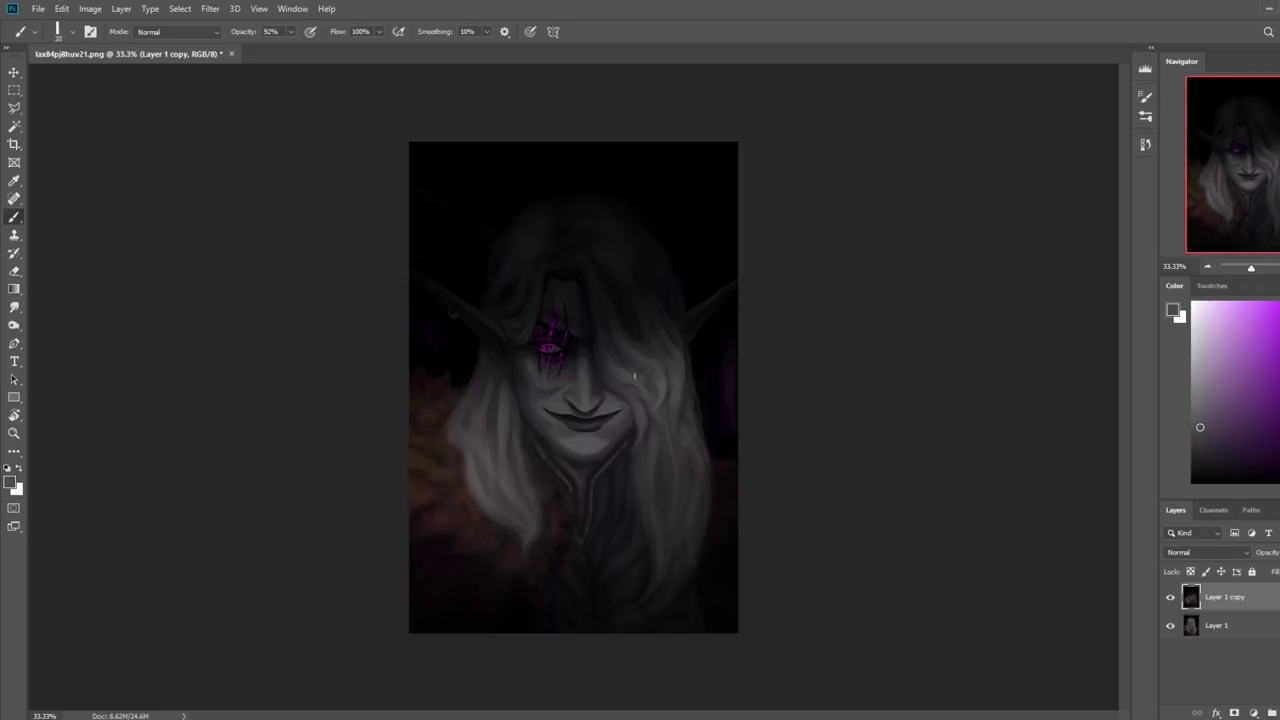
Shade the side of the face near the glowing eye with a soft round brush in a sampled dark tone
right_click(593, 349)
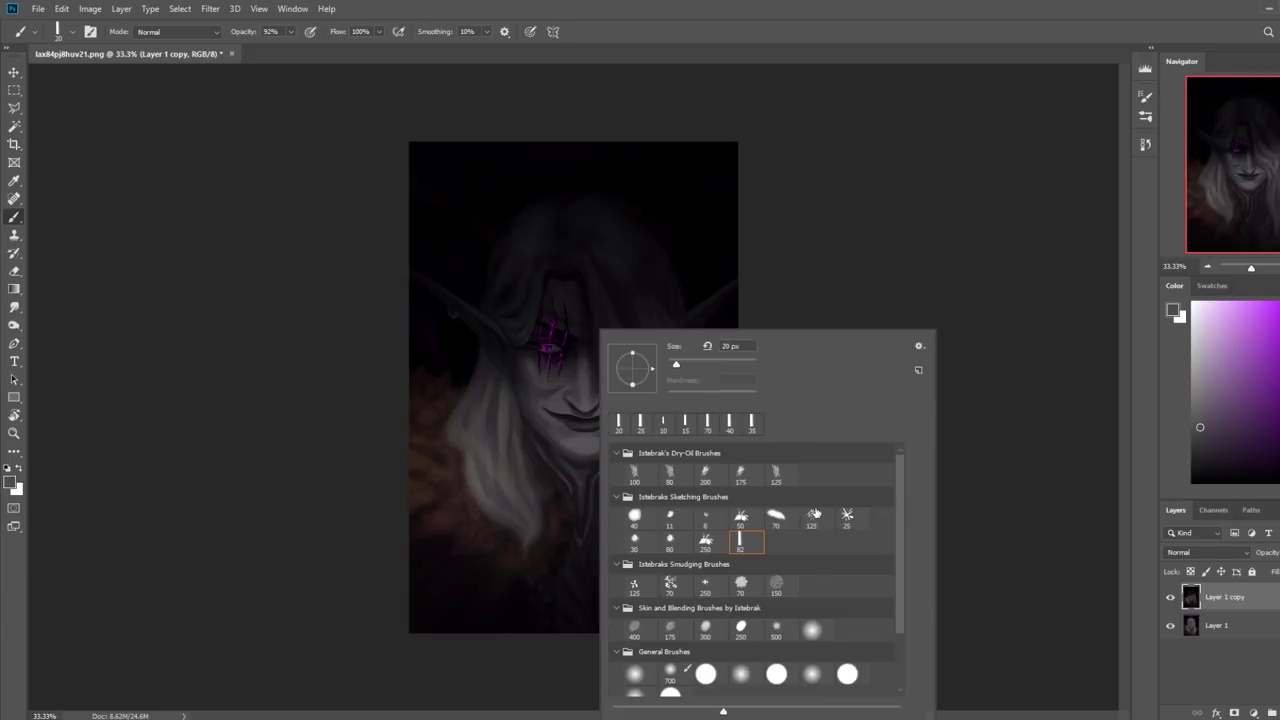
double_click(809, 622)
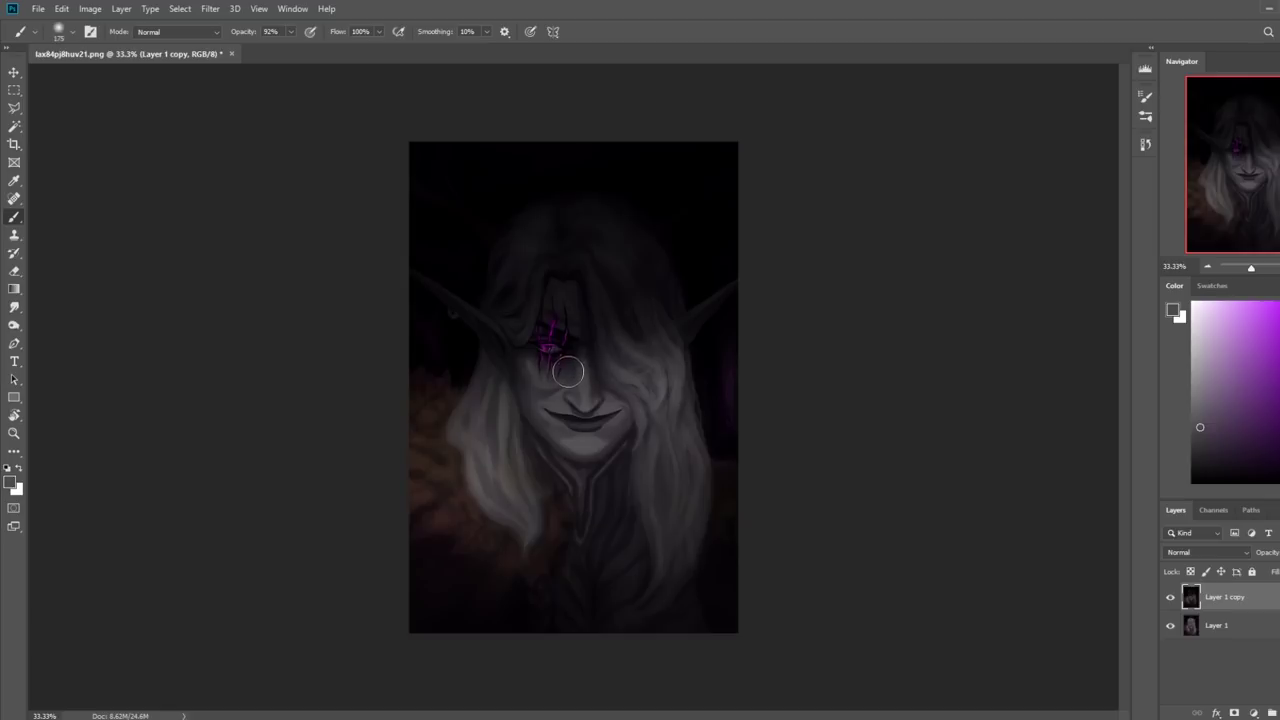
key(ctrl+plus)
alt+click(563, 446)
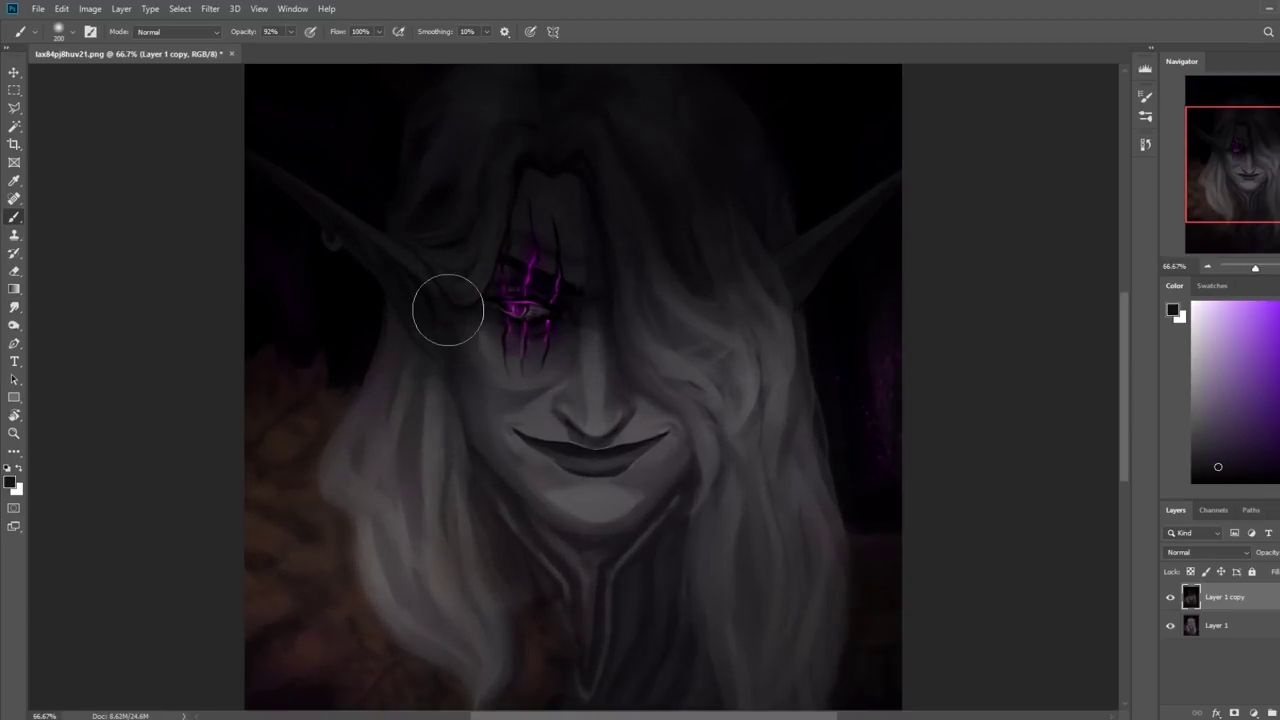
key(bracketleft)
key(bracketleft)
key(bracketleft)
key(bracketleft)
key(bracketleft)
Darken the cheeks and the area around the mouth with a soft brush of 250 to 400 px at 93% opacity
click(291, 31)
key(bracketright)
key(bracketright)
key(bracketright)
key(bracketright)
key(bracketright)
key(bracketright)
key(bracketright)
key(bracketright)
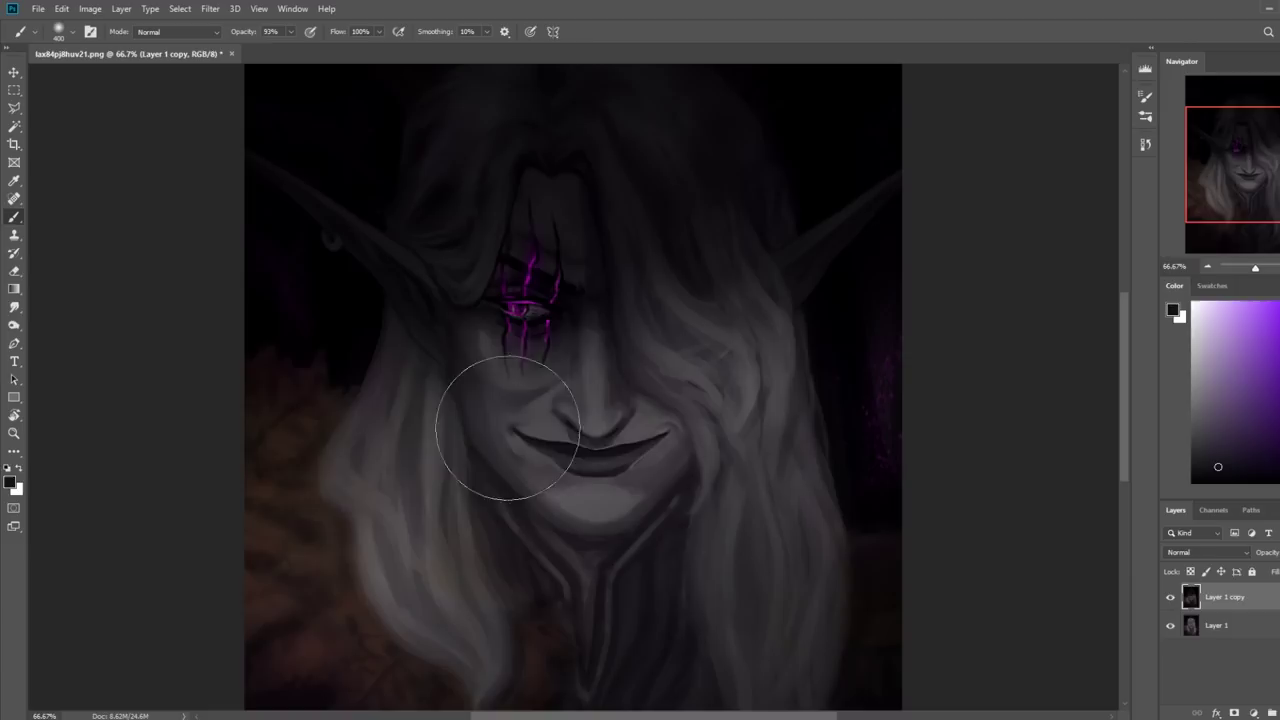
key(bracketleft)
key(bracketleft)
key(bracketleft)
key(bracketleft)
key(bracketright)
key(bracketright)
key(bracketright)
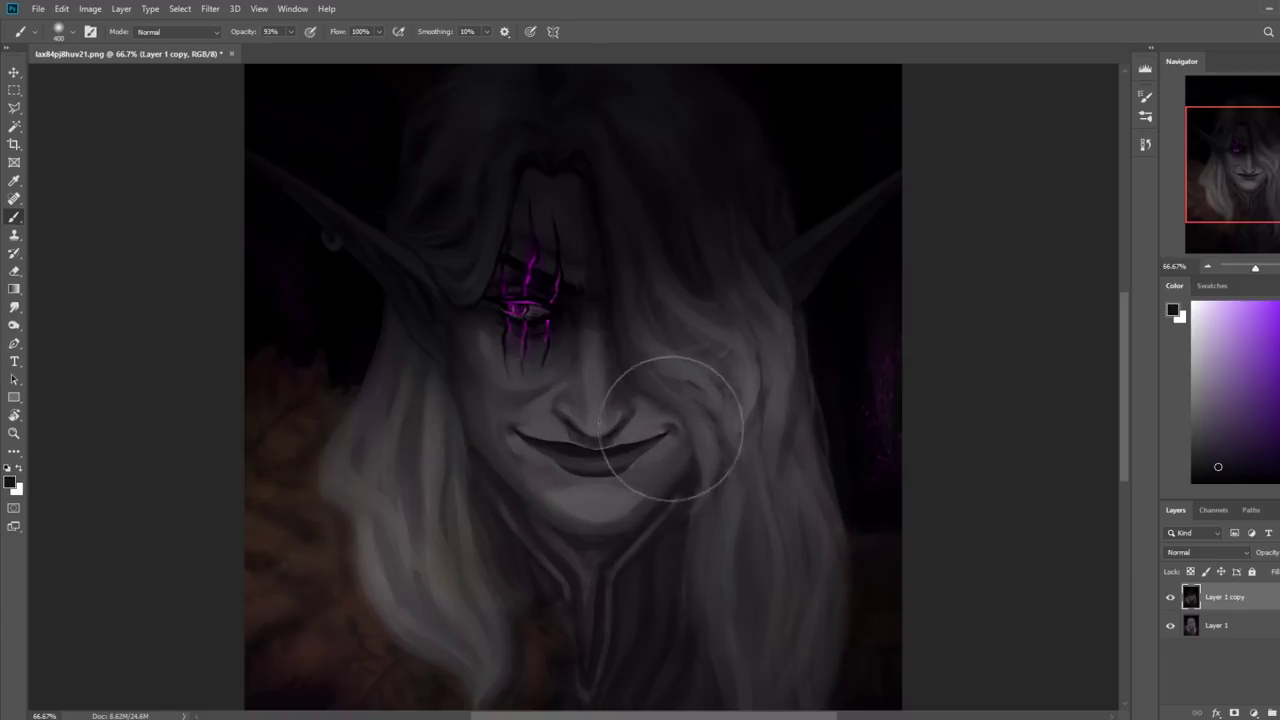
key(bracketleft)
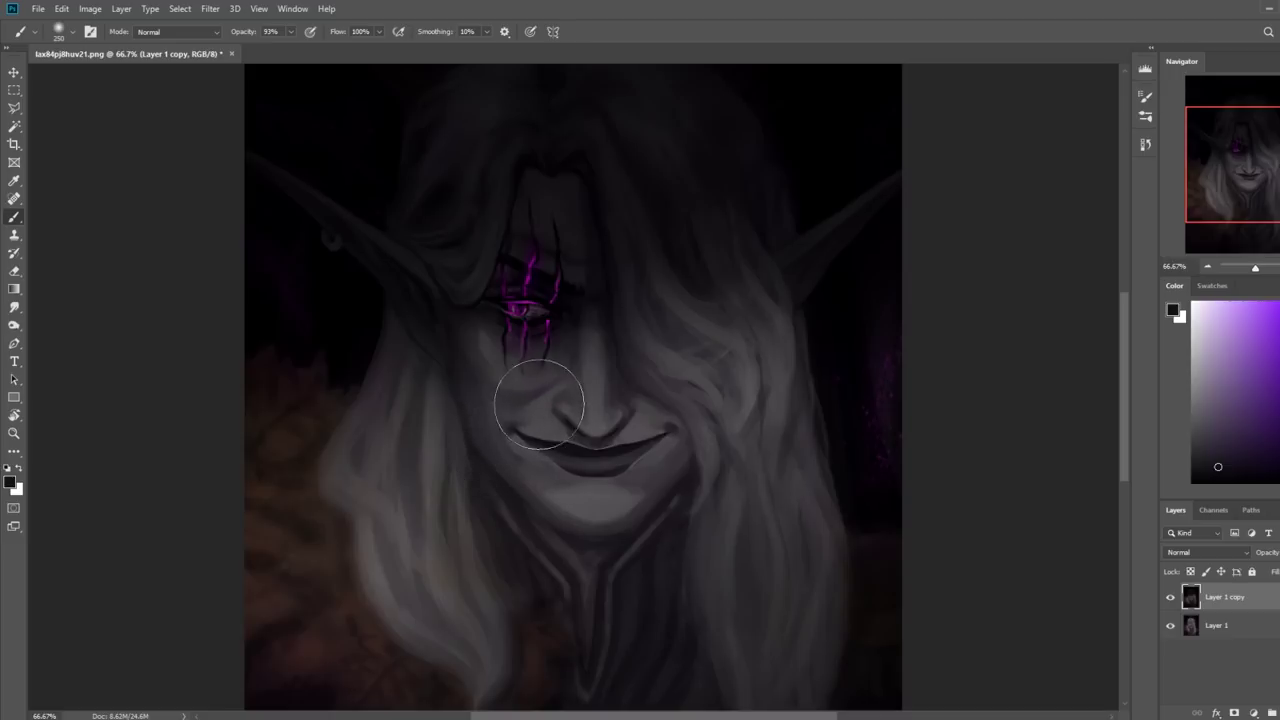
Clean up the skin below the elf's mouth corner with a 20 px flat sketching brush in a sampled skin tone
right_click(603, 316)
click(751, 522)
click(1058, 253)
alt+click(520, 440)
key(bracketleft)
key(bracketleft)
key(bracketleft)
key(bracketleft)
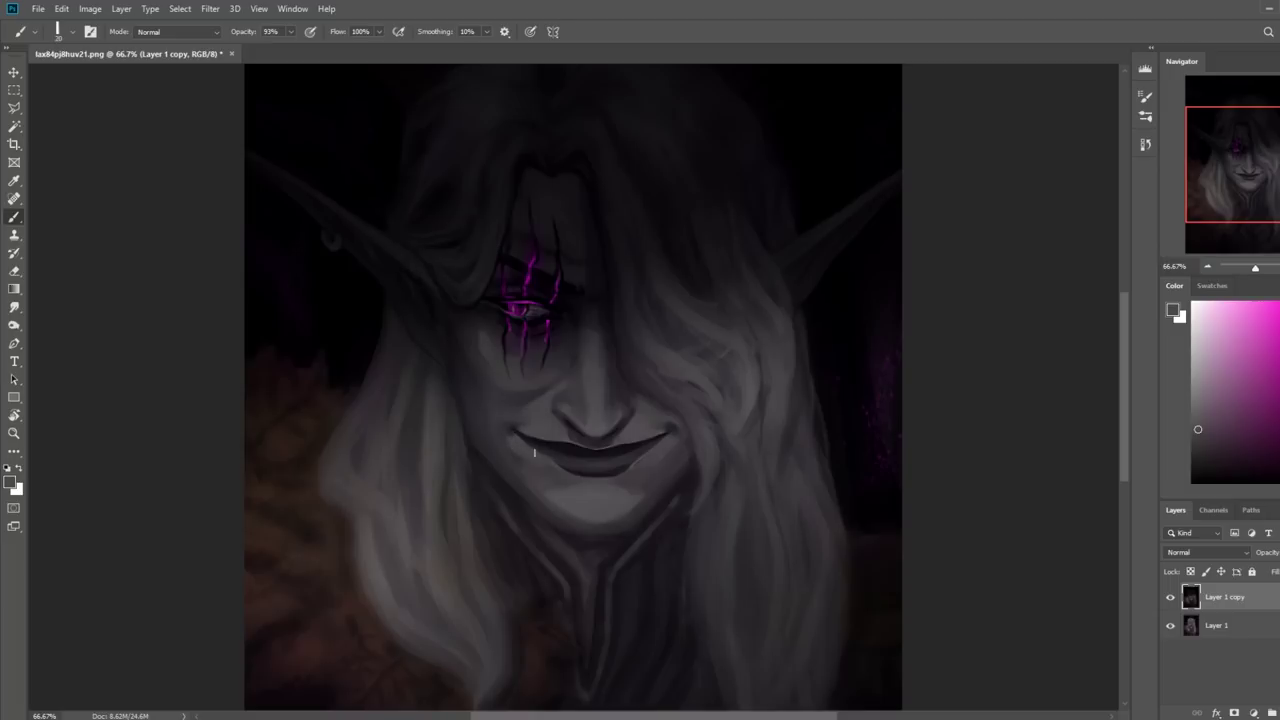
Refine the area around the upper lip at 100% brush opacity with sampled tones, and smudge the mouth corner at 8% strength
click(290, 31)
drag(291, 49, 300, 49)
alt+click(601, 429)
alt+click(566, 433)
key(ctrl+minus)
key(ctrl+minus)
key(ctrl+minus)
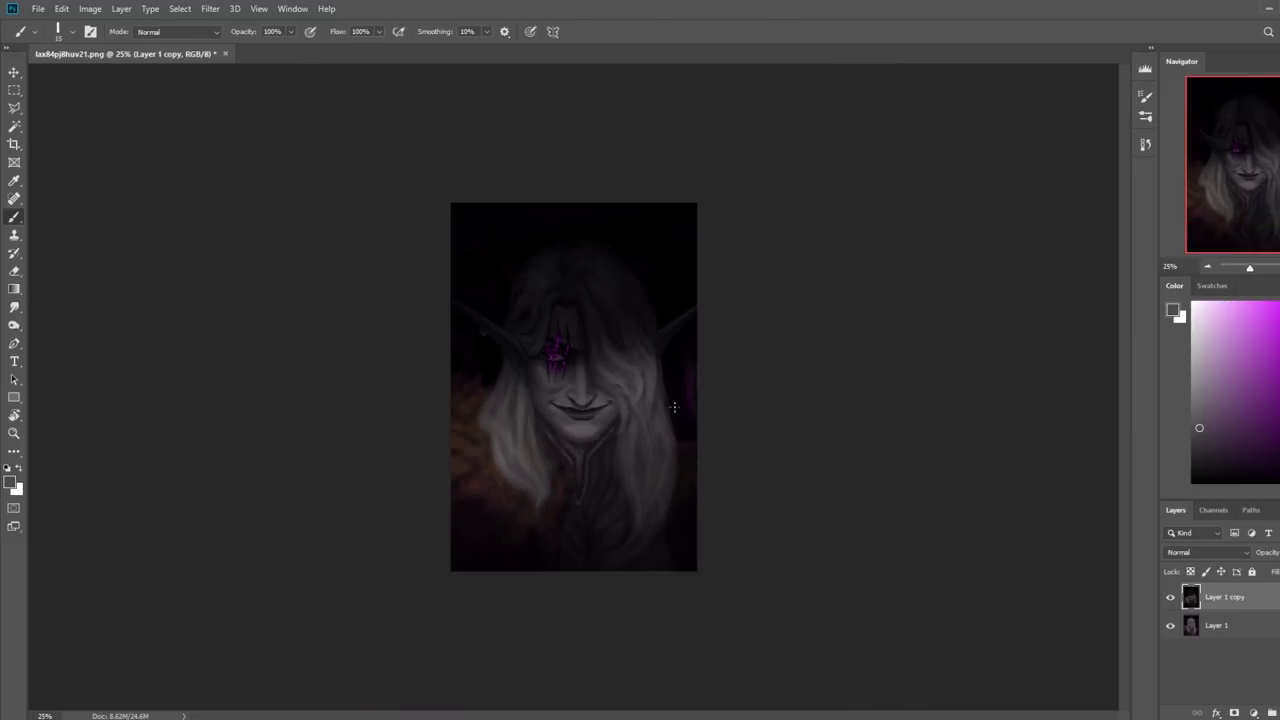
click(14, 307)
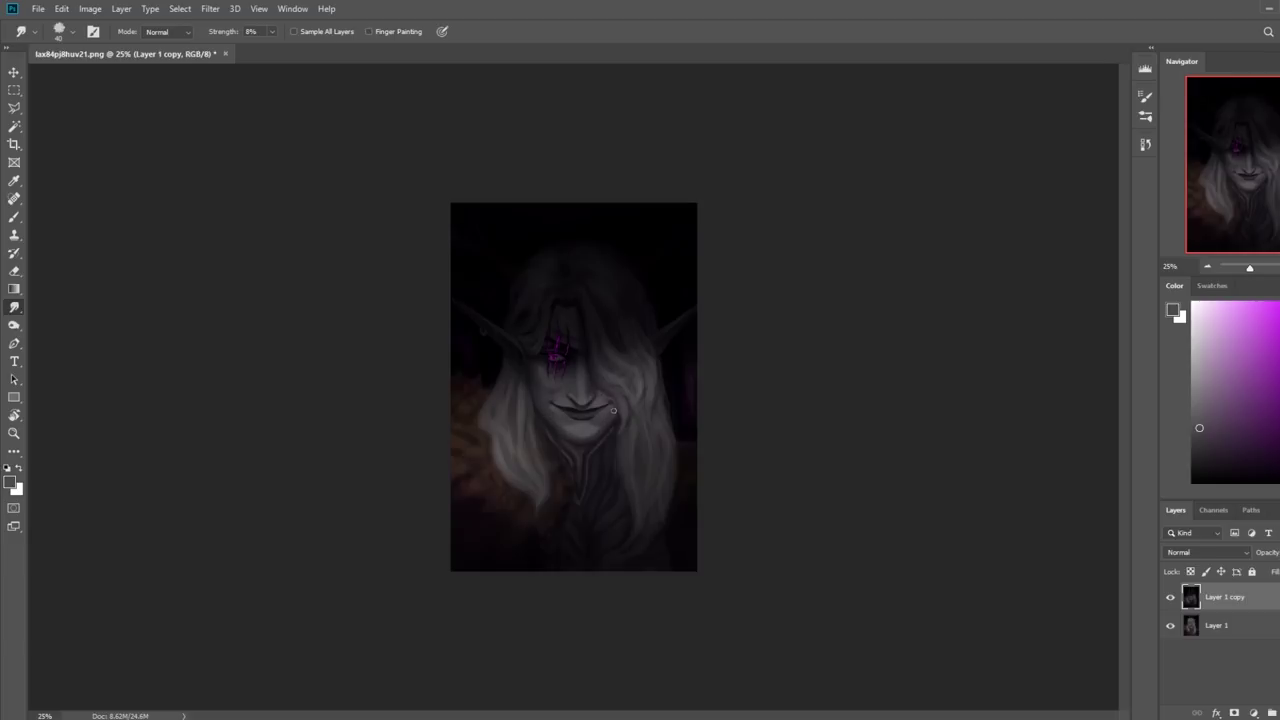
Brighten the eye's purple glow with the Dodge tool on Highlights at 63% exposure, varying the brush size
click(14, 325)
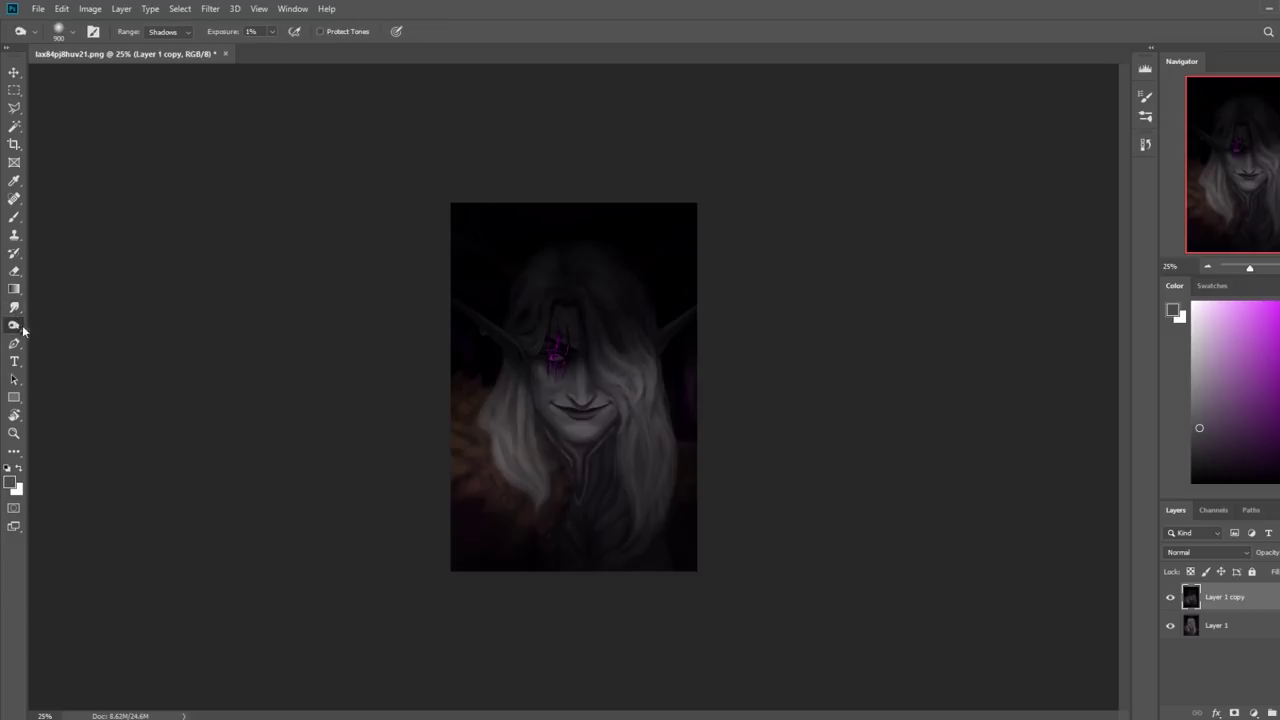
key(shift+o)
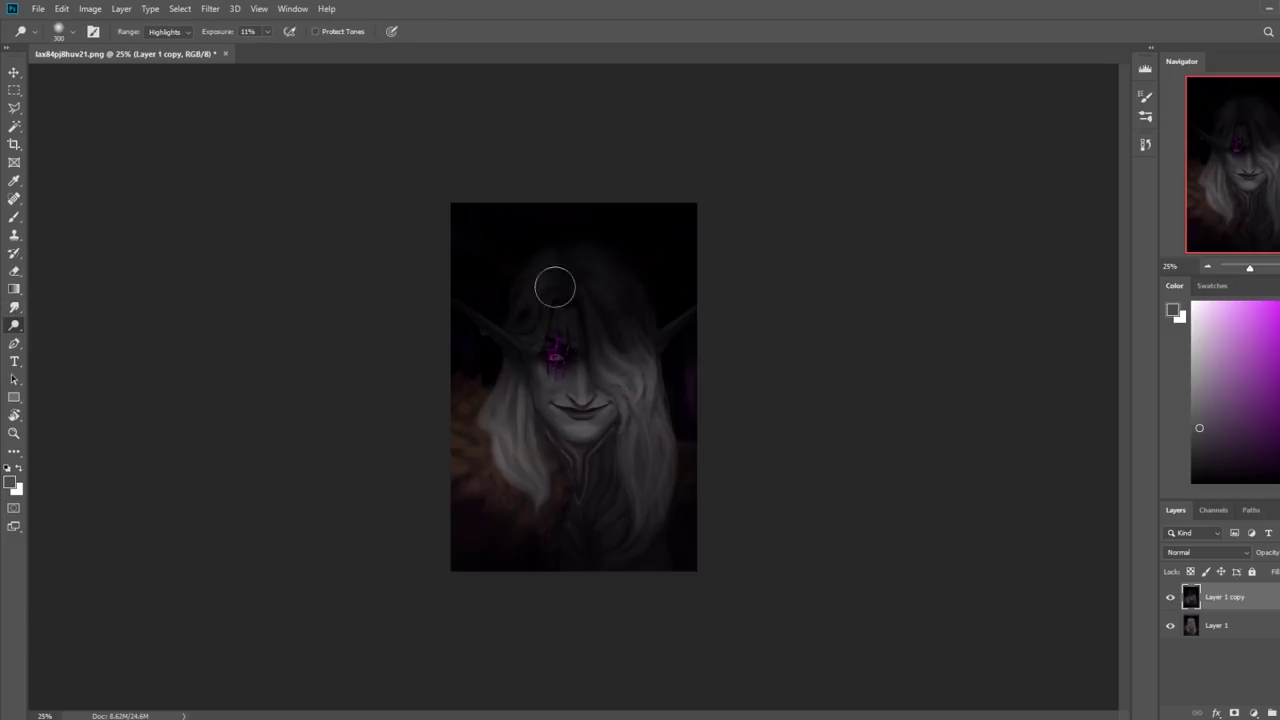
drag(563, 343, 566, 318)
key(bracketleft)
click(267, 31)
drag(265, 47, 301, 47)
drag(545, 350, 550, 273)
key(bracketright)
key(bracketright)
key(bracketright)
key(bracketright)
key(bracketright)
key(bracketright)
key(bracketleft)
key(bracketleft)
key(bracketleft)
key(bracketleft)
key(bracketleft)
key(bracketleft)
key(bracketleft)
key(bracketleft)
key(bracketleft)
key(ctrl+z)
key(bracketleft)
key(ctrl+shift+z)
Dodge the glowing scar above the eye at 12% exposure with a 100 px brush
drag(586, 366, 640, 366)
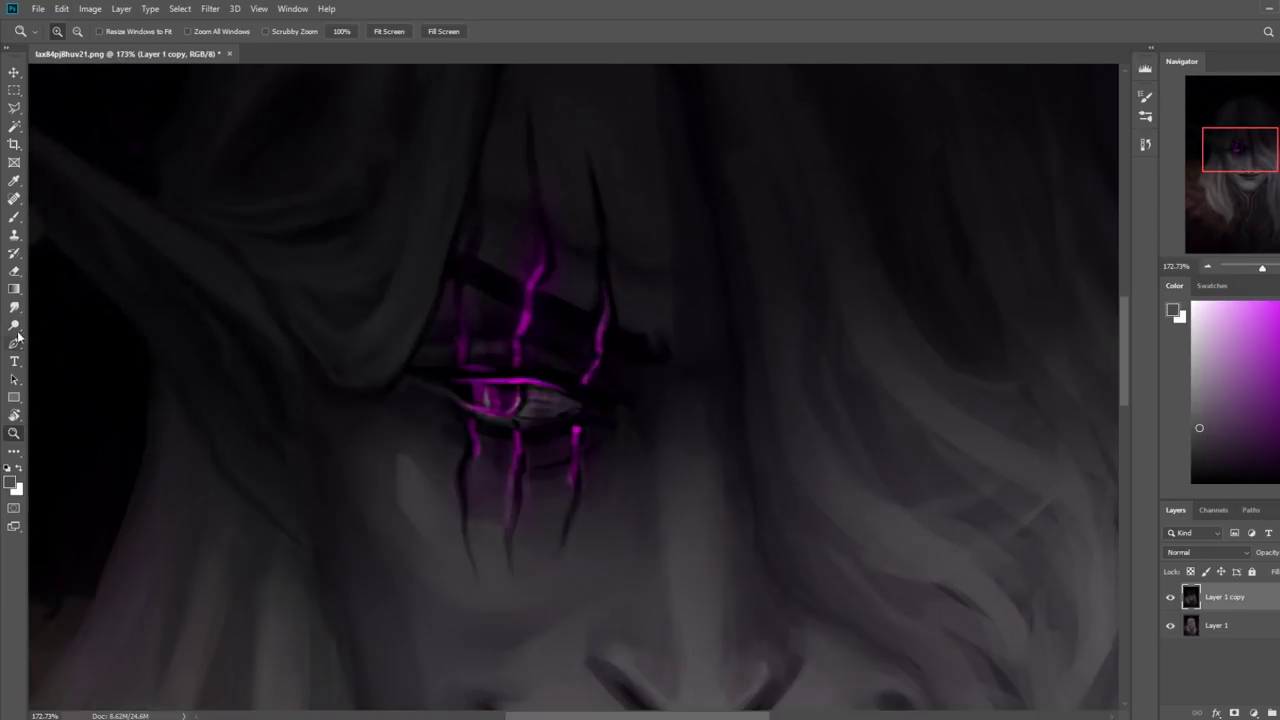
key(bracketleft)
key(bracketleft)
key(bracketleft)
key(bracketleft)
key(bracketleft)
key(bracketleft)
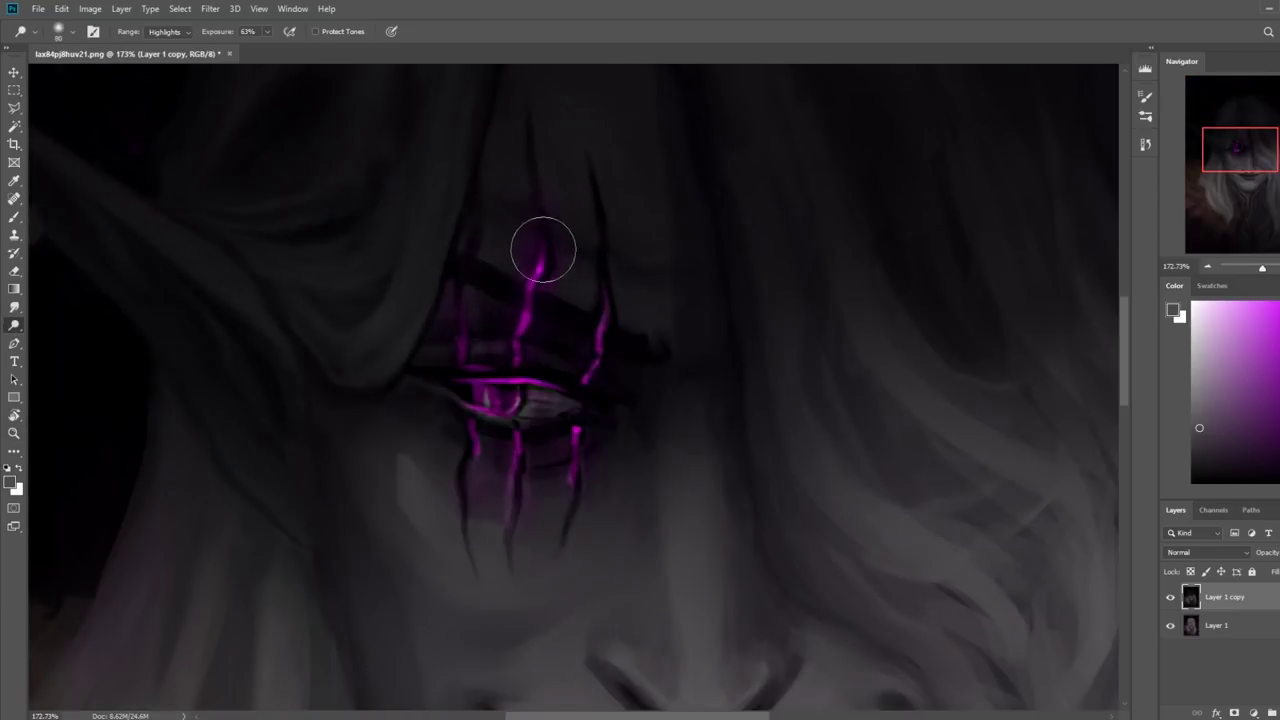
click(267, 32)
click(240, 47)
key(bracketright)
key(bracketright)
key(bracketright)
mouse_move(560, 177)
mouse_down()
mouse_move(542, 262)
mouse_move(540, 207)
mouse_up()
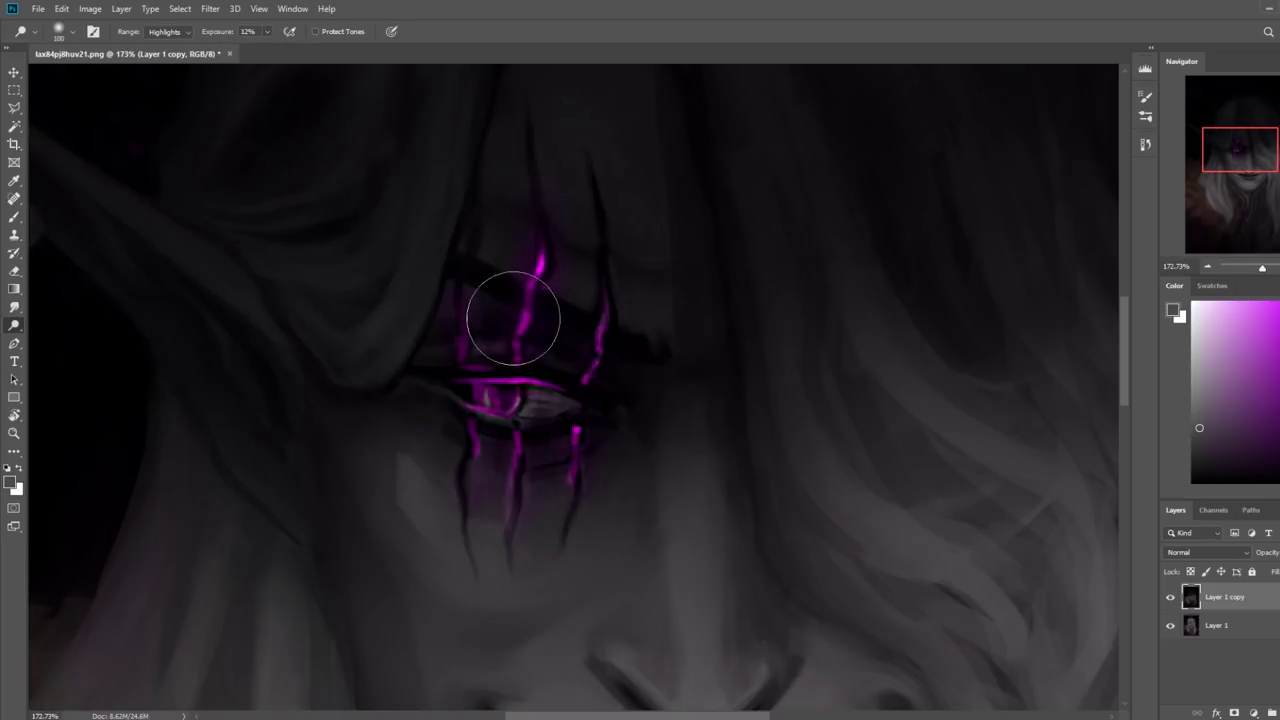
Brighten the magenta highlights within the eye and along its lids with a Dodge brush reduced to 40 px
key(bracketleft)
key(bracketleft)
key(bracketleft)
mouse_move(514, 403)
mouse_down()
mouse_move(477, 426)
mouse_move(467, 413)
mouse_up()
key(bracketleft)
key(bracketleft)
key(bracketleft)
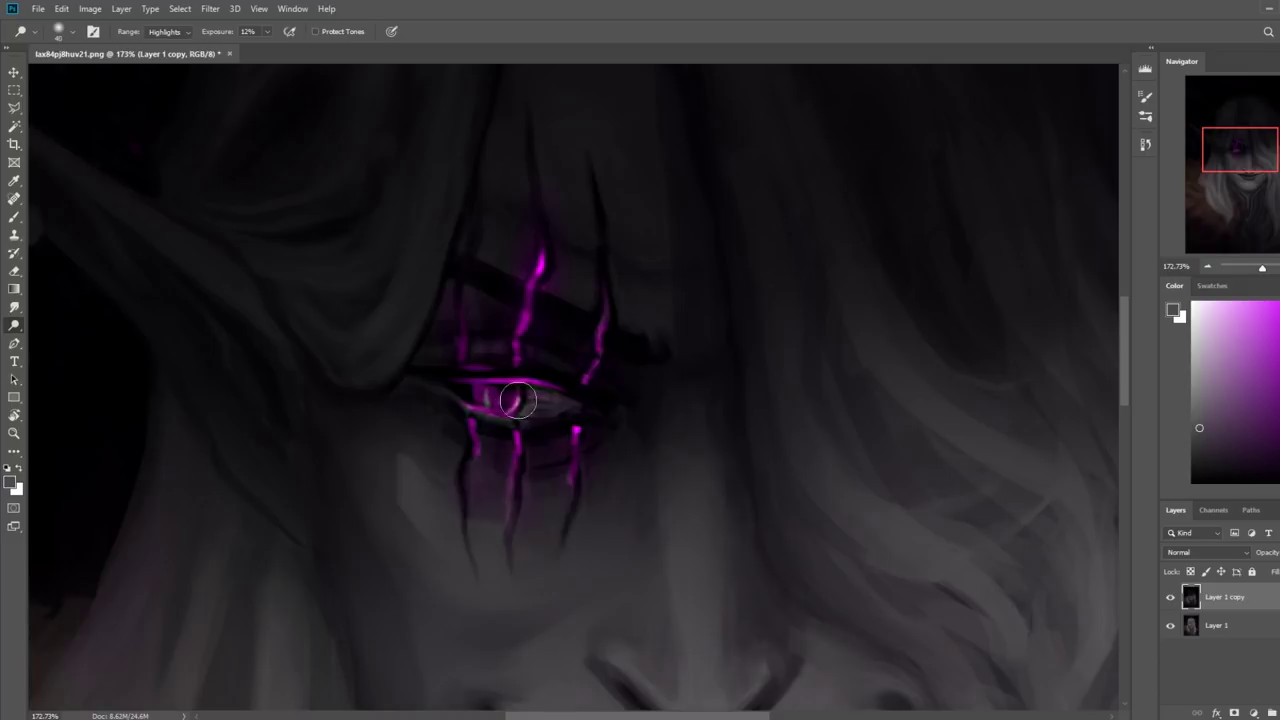
key(ctrl+0)
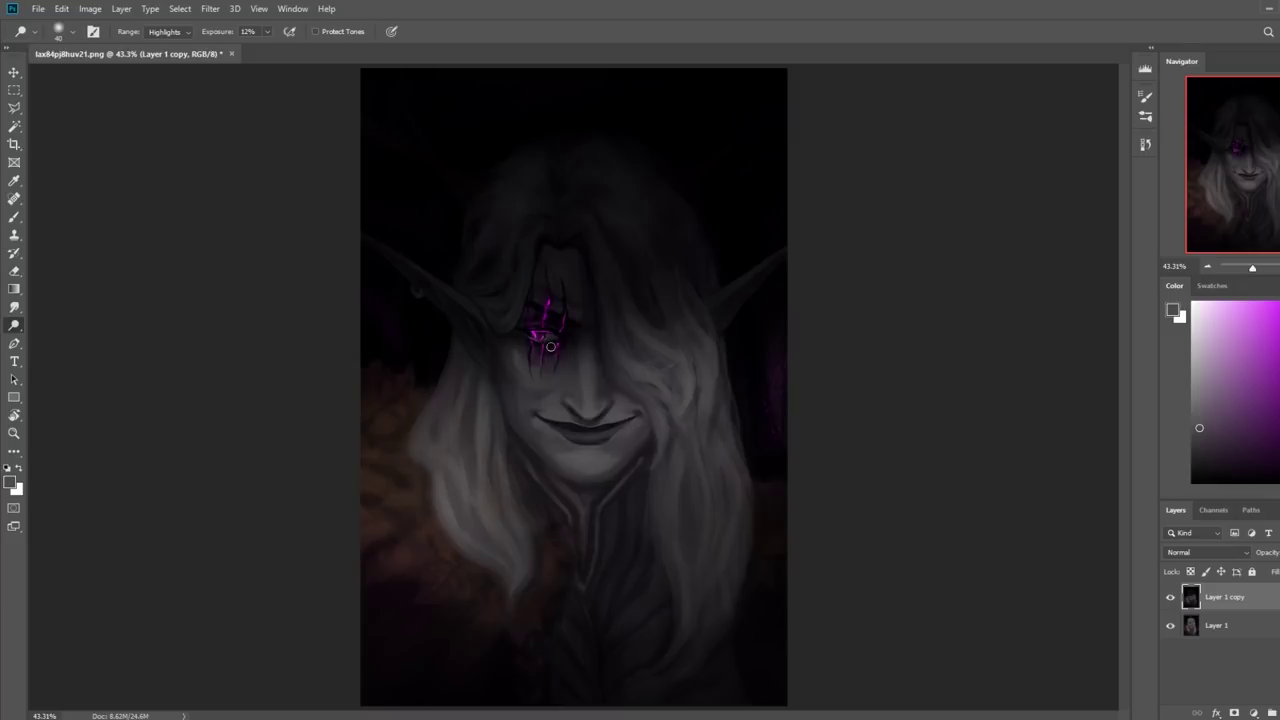
Paint a magenta glow over the eye with a 175 px soft round brush, using the color sampled from the eye
key(b)
right_click(604, 337)
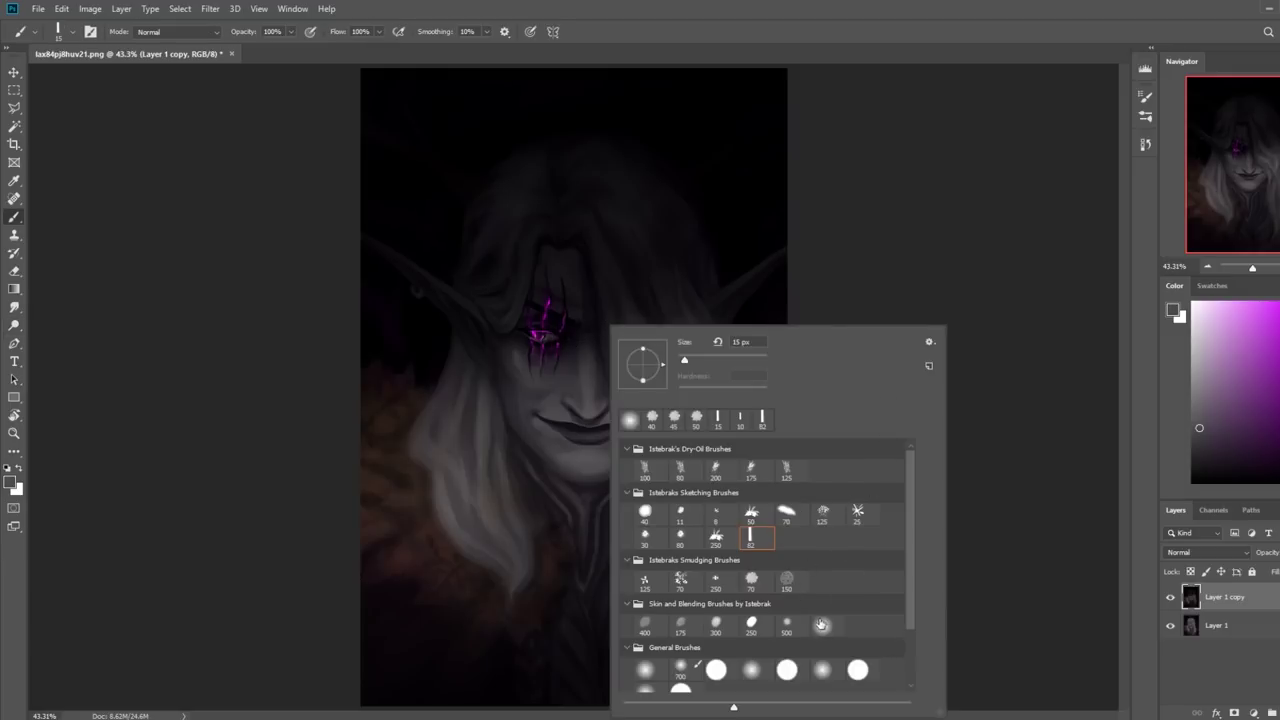
click(1023, 490)
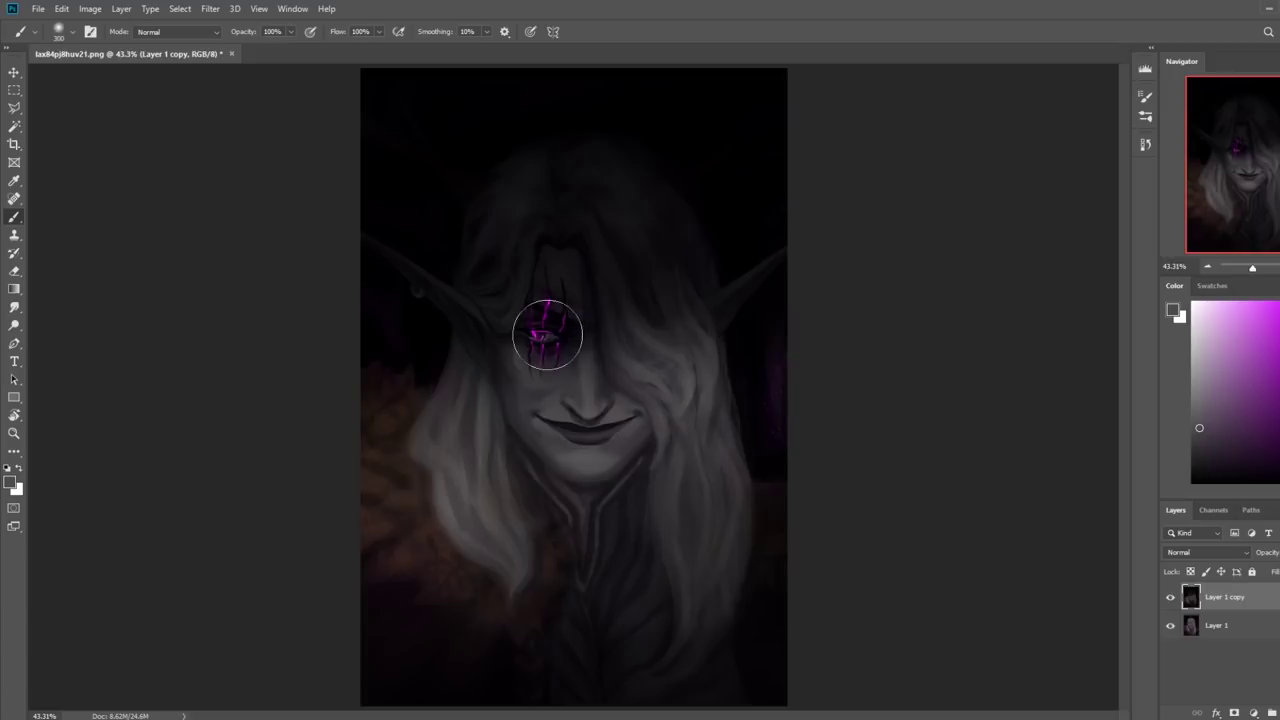
alt+click(536, 329)
key(bracketleft)
key(bracketleft)
key(bracketleft)
key(bracketleft)
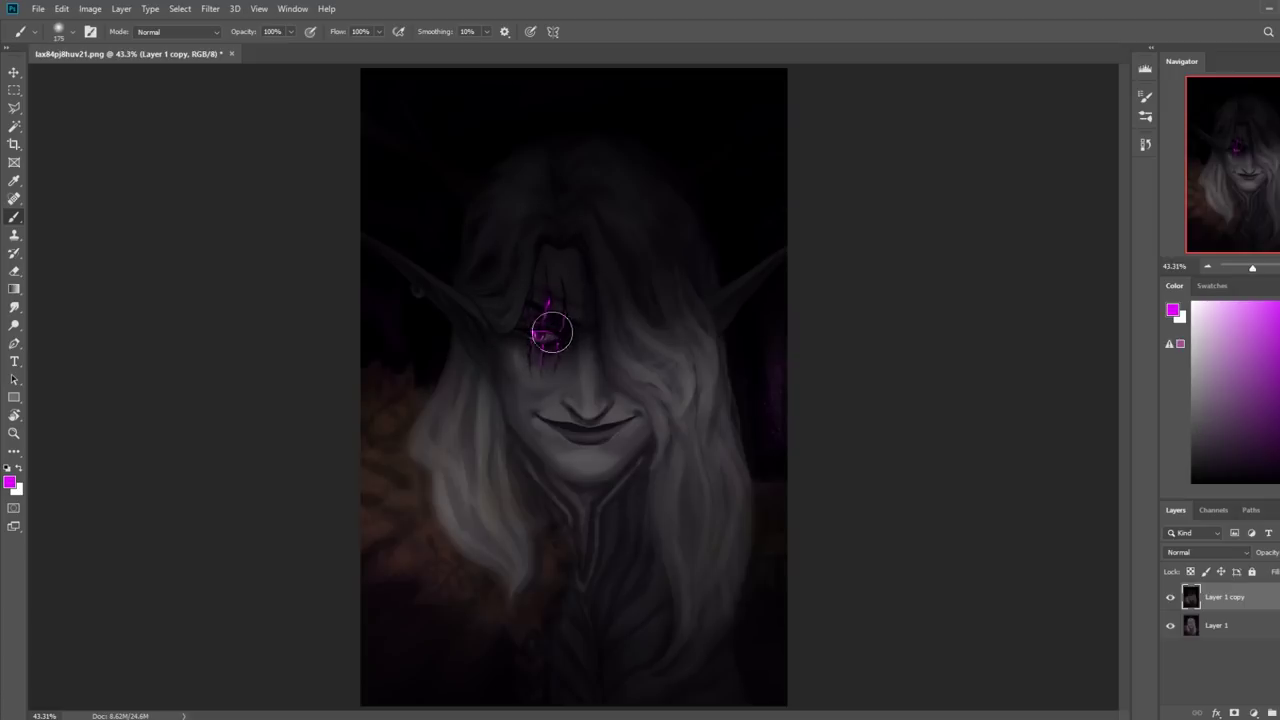
Deepen the shadow beside the glowing eye with the soft brush in a near-black tone sampled above it
click(290, 32)
alt+click(543, 312)
drag(549, 337, 552, 337)
key(ctrl+minus)
key(ctrl+minus)
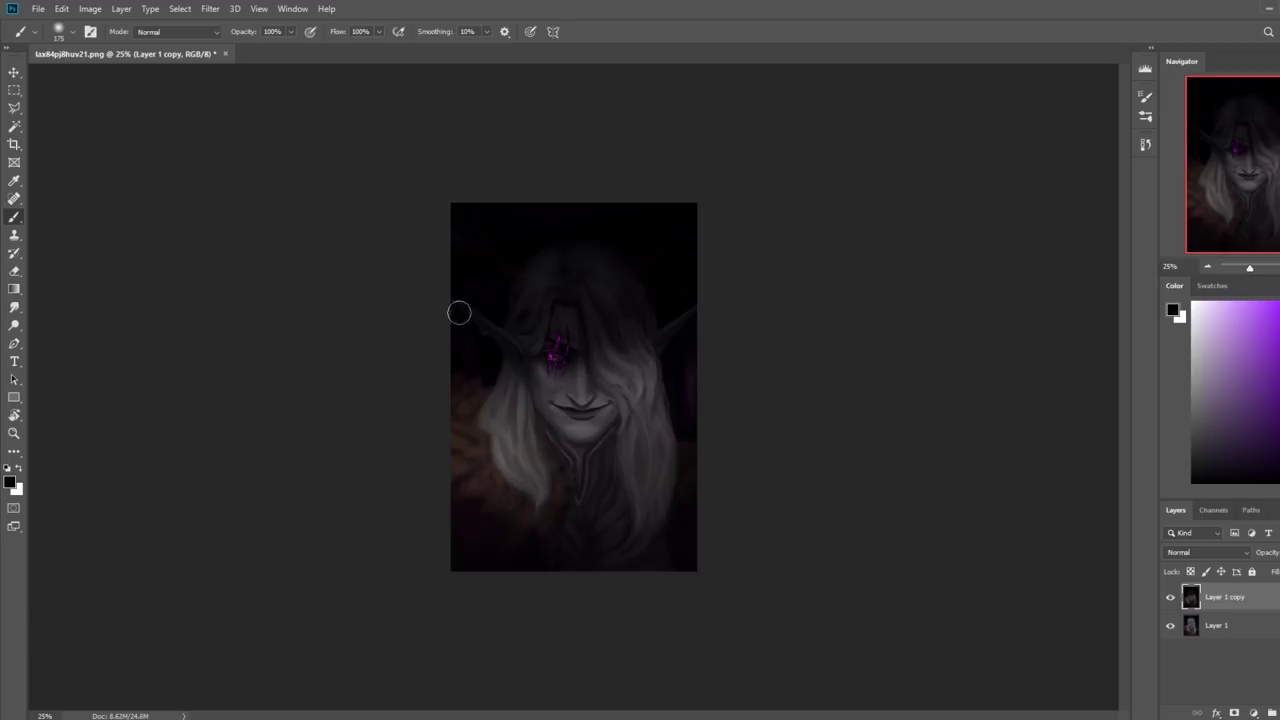
click(213, 32)
click(193, 46)
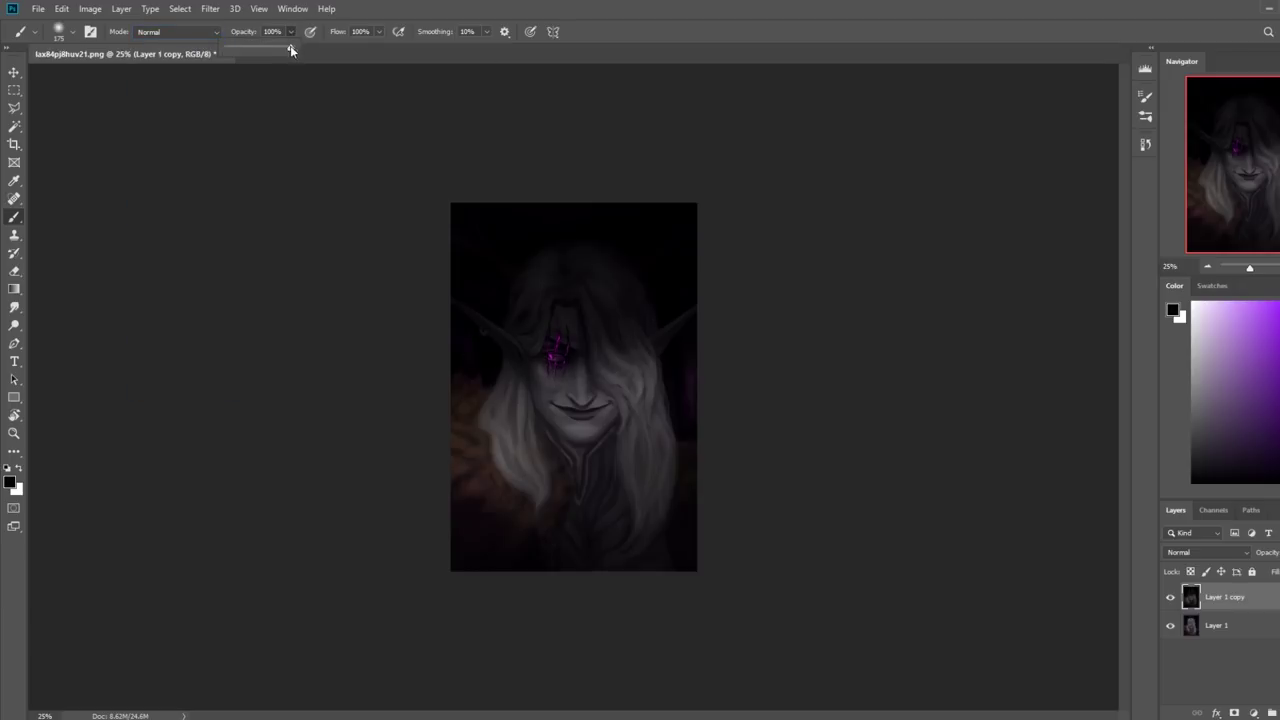
mouse_move(552, 338)
mouse_down()
mouse_move(540, 349)
mouse_move(555, 347)
mouse_up()
key(ctrl+z)
Paint small dark accents around the glowing eye and scars with a 35 px soft brush, using sampled dark tones
key([)
key([)
key([)
key([)
key([)
key([)
key([)
key([)
key([)
key([)
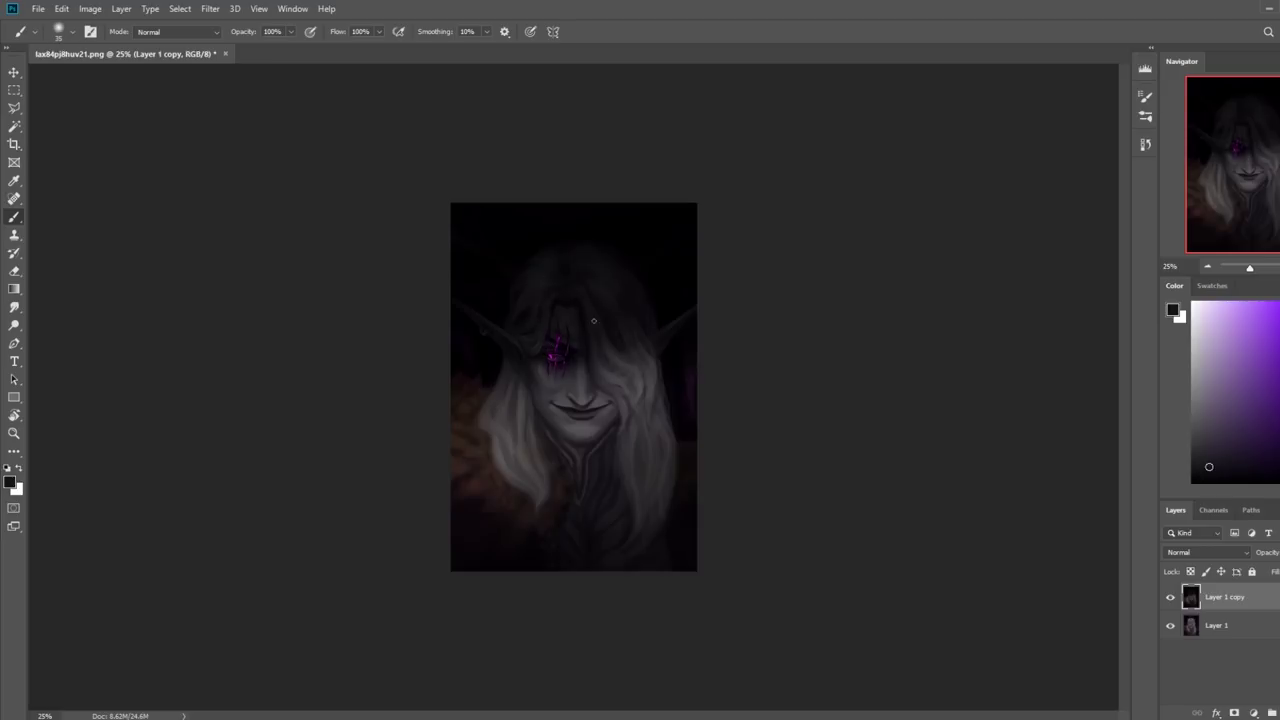
key(ctrl+plus)
key(ctrl+plus)
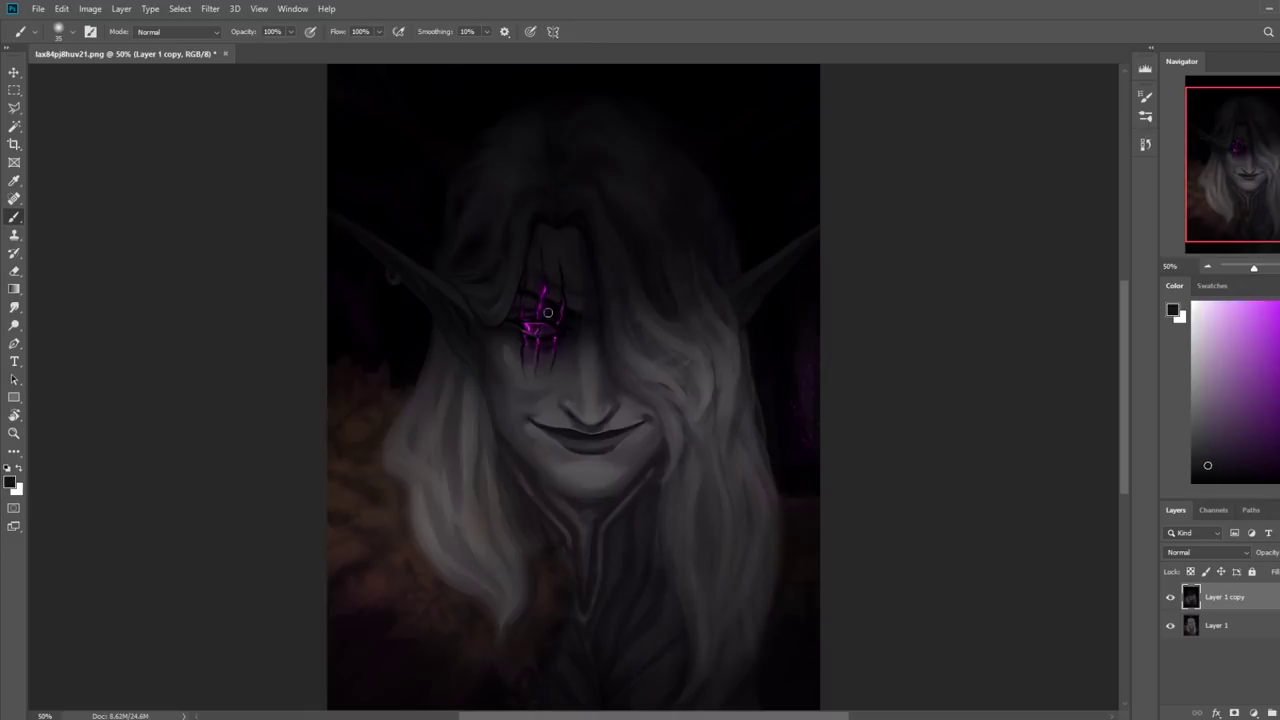
alt+click(532, 368)
Blend the paint around the eye with the Smudge tool at 8% strength and a 30 px brush
click(14, 307)
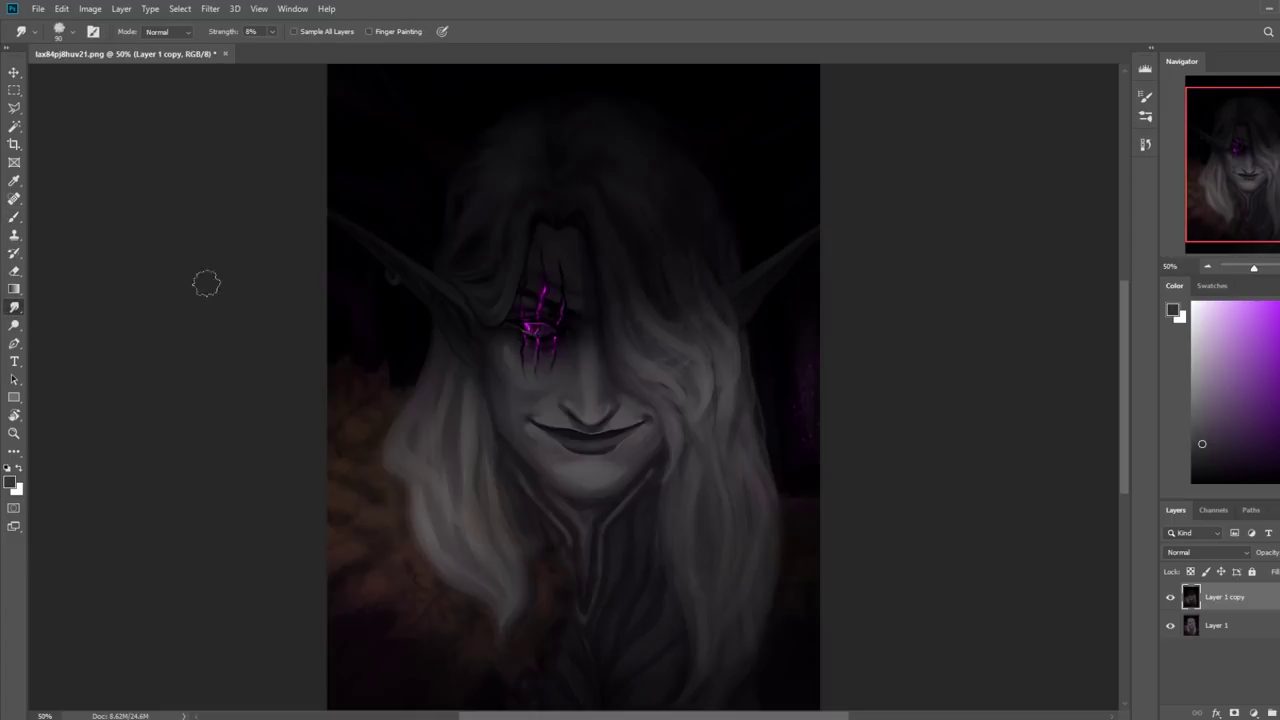
key(bracketleft)
key(bracketleft)
key(bracketleft)
scroll(548, 412, down, 1)
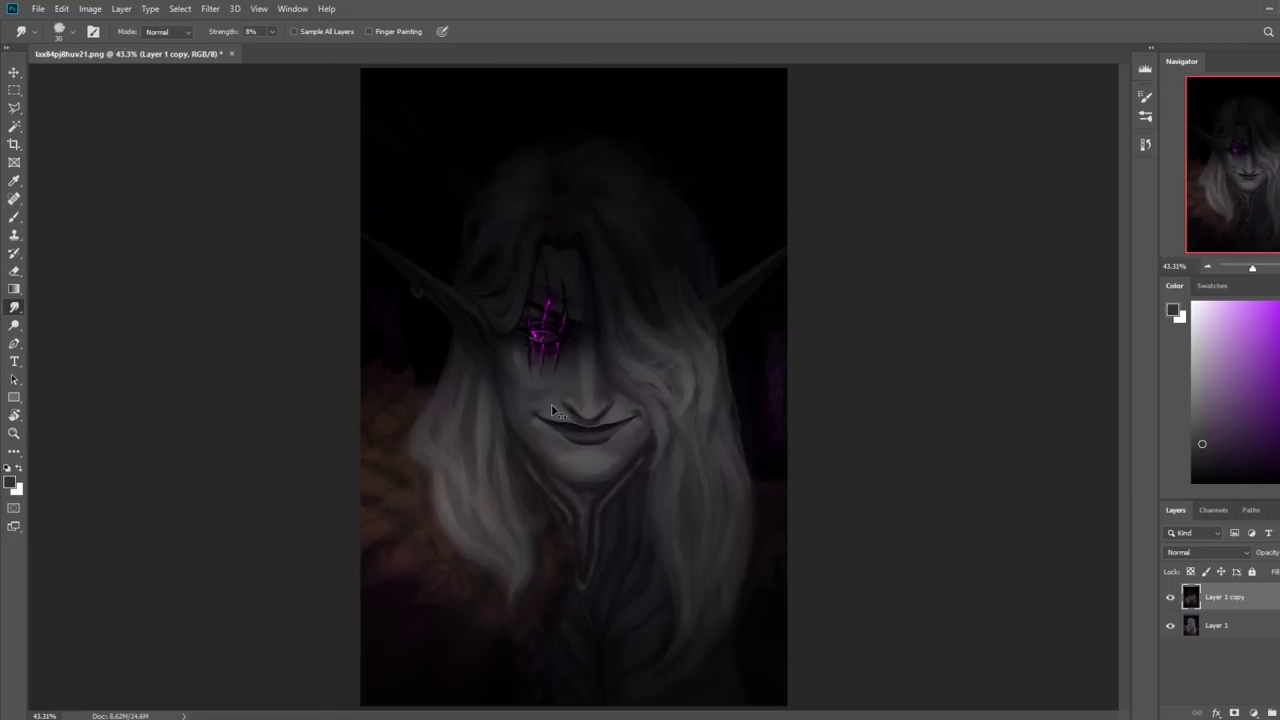
scroll(596, 398, down, 2)
Shade the cheek edge beside the hair with a 40 px flat sketching brush in sampled tones, and smudge the face at 8% strength
key(b)
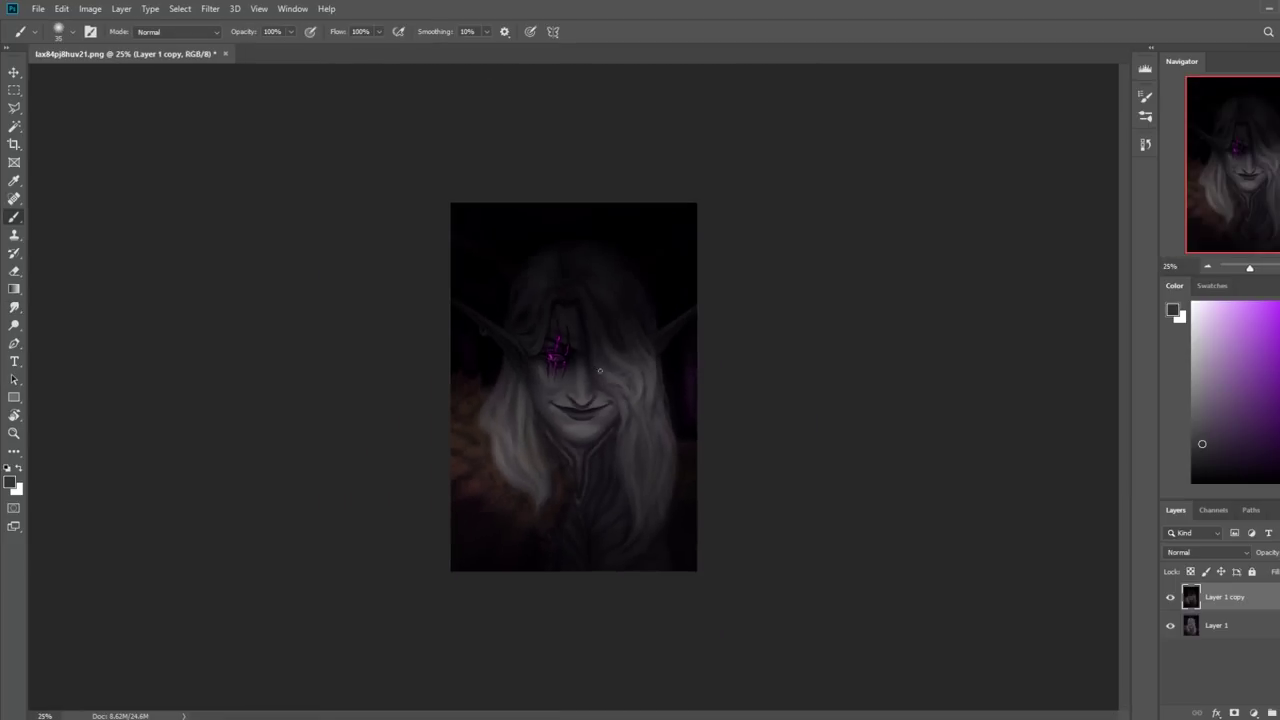
right_click(597, 368)
double_click(760, 540)
key(d)
alt+click(530, 402)
alt+click(547, 426)
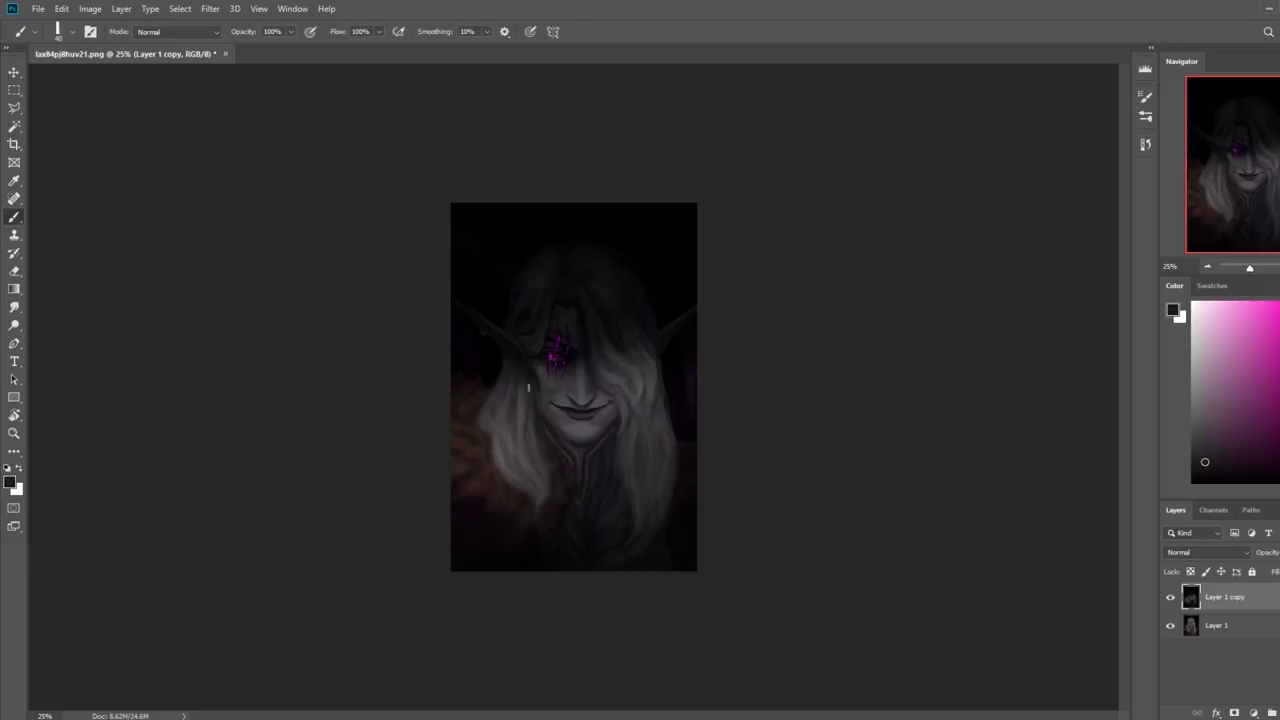
alt+click(541, 382)
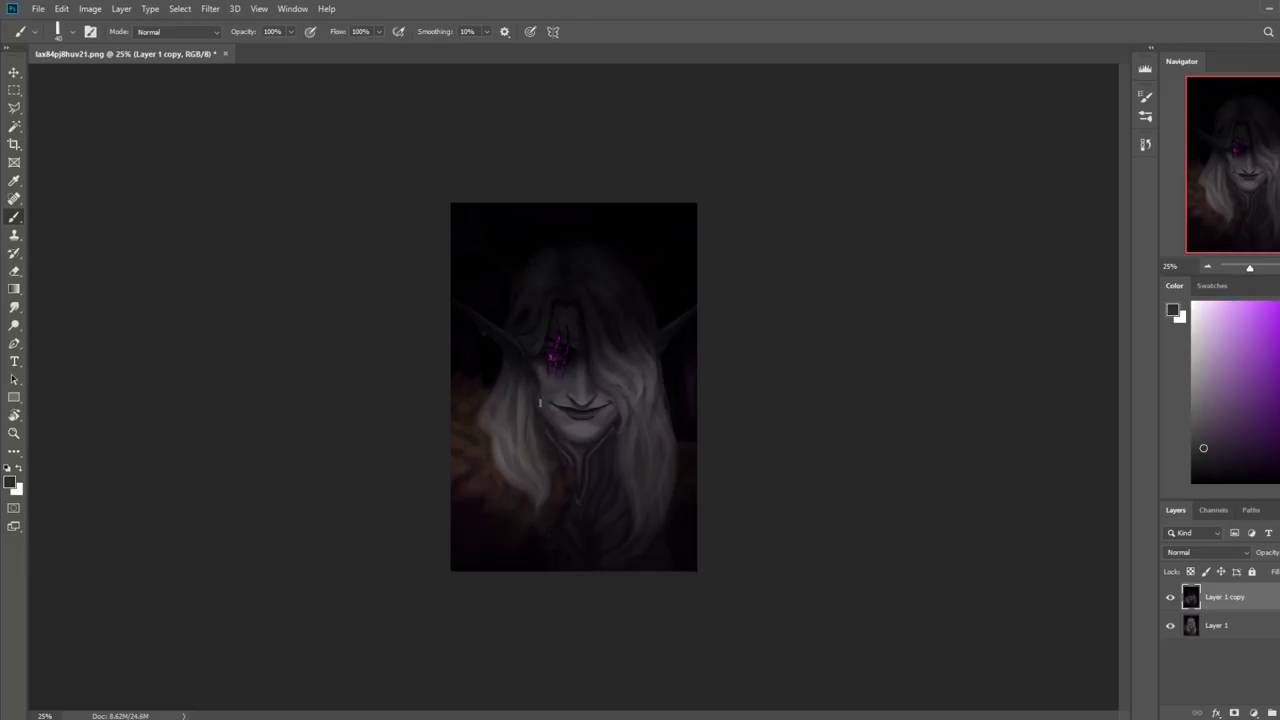
click(14, 307)
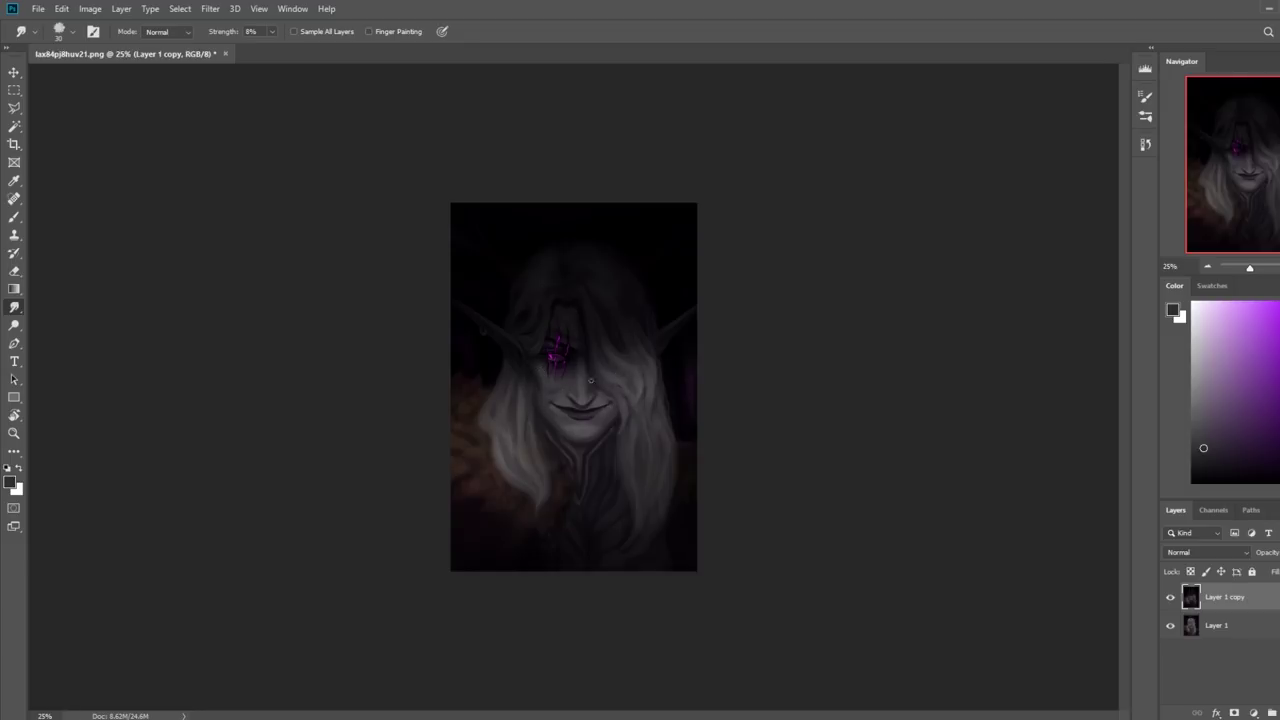
Paint pale grey highlights on the nose, lips and chin with the flat sketching brush
key(b)
right_click(605, 406)
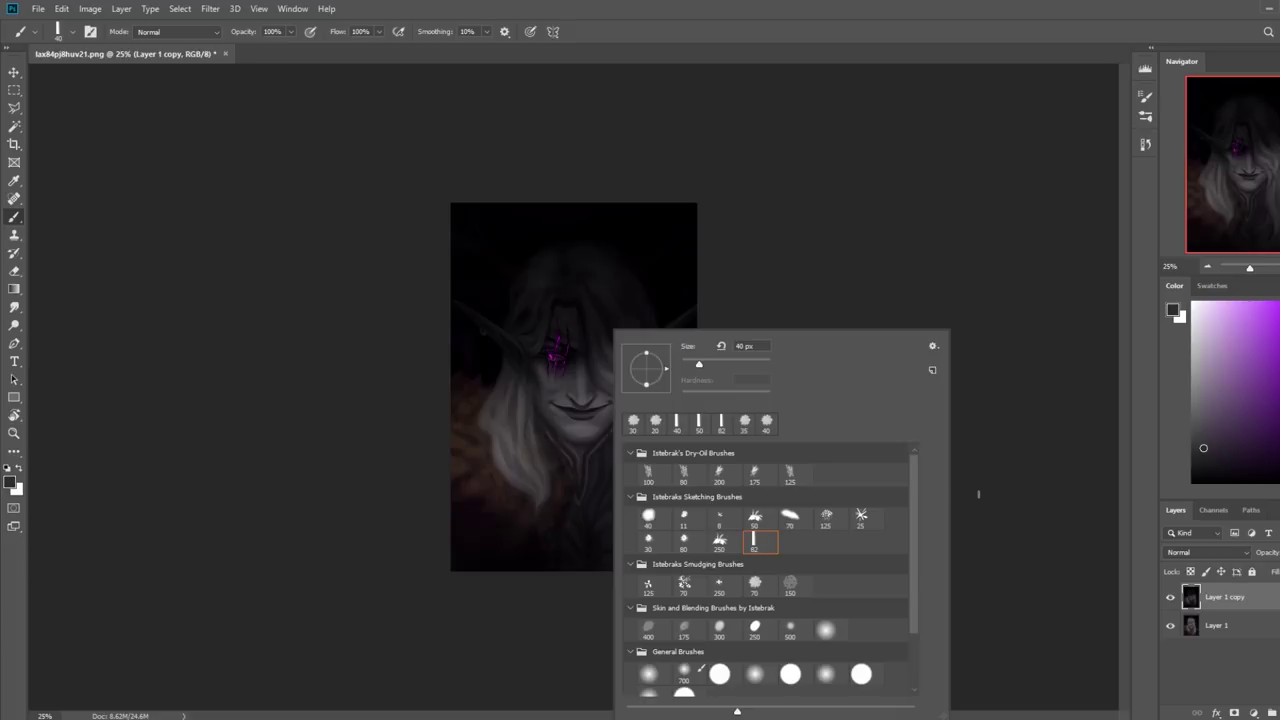
click(1089, 458)
click(1192, 333)
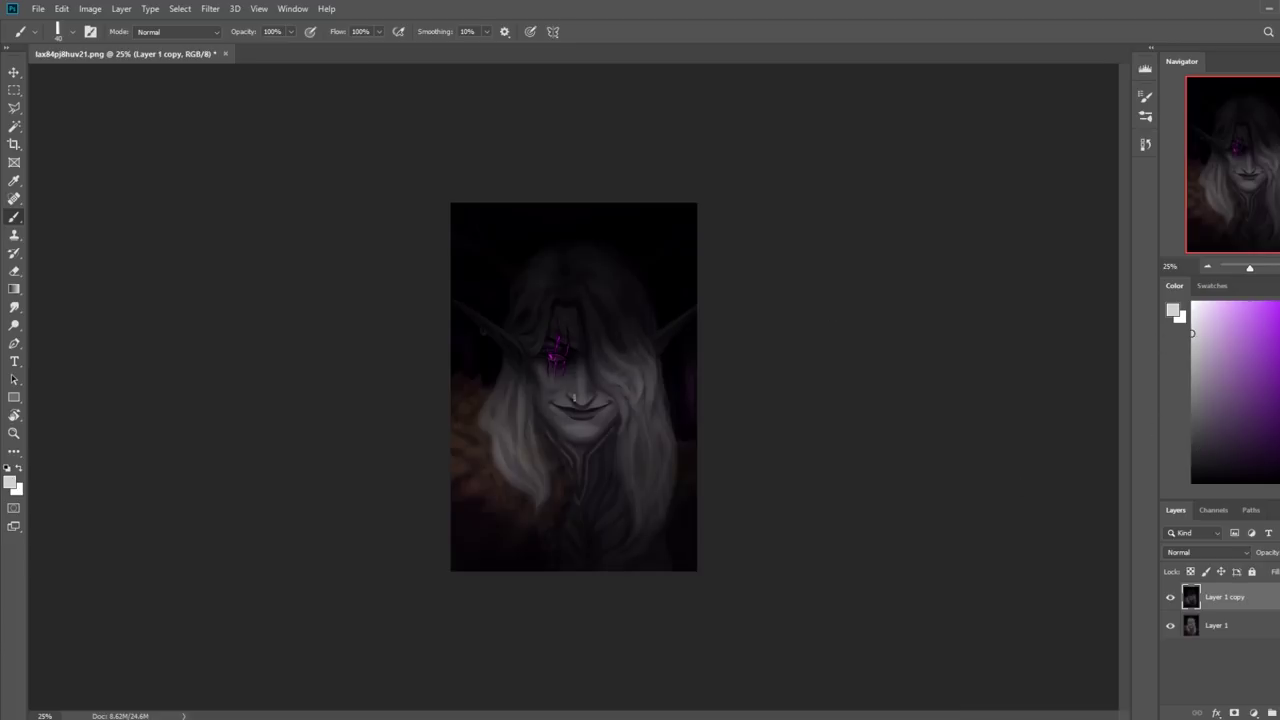
key(bracketright)
key(bracketleft)
key(bracketleft)
key(bracketright)
key(bracketleft)
Blend the face highlights with the Smudge tool at 8% strength, using brush sizes of 30 and 15 px
click(14, 307)
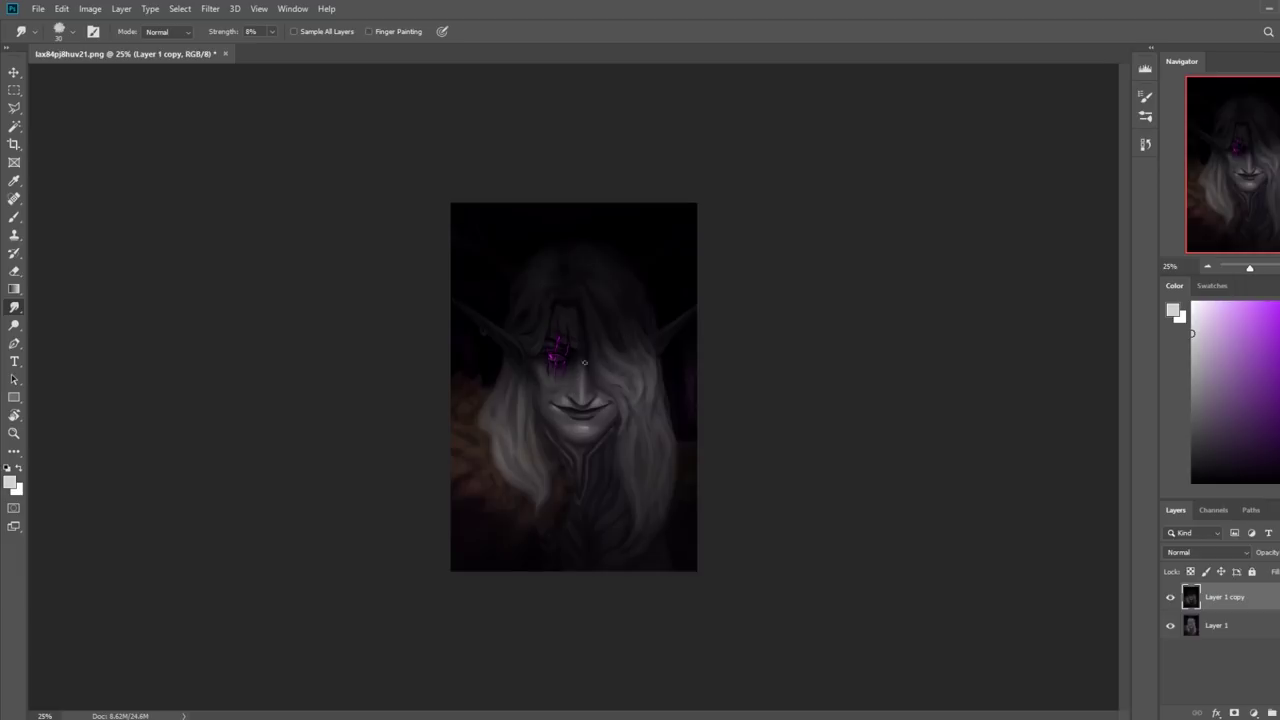
drag(574, 276, 571, 366)
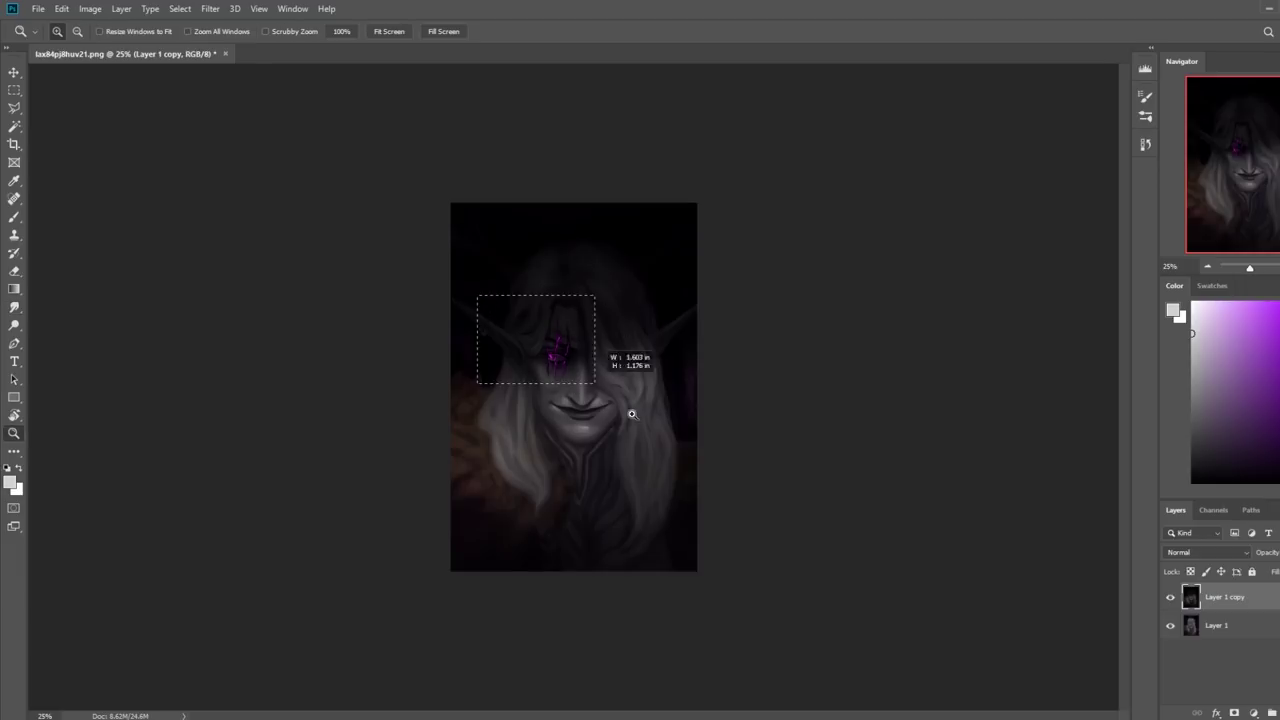
key(bracketleft)
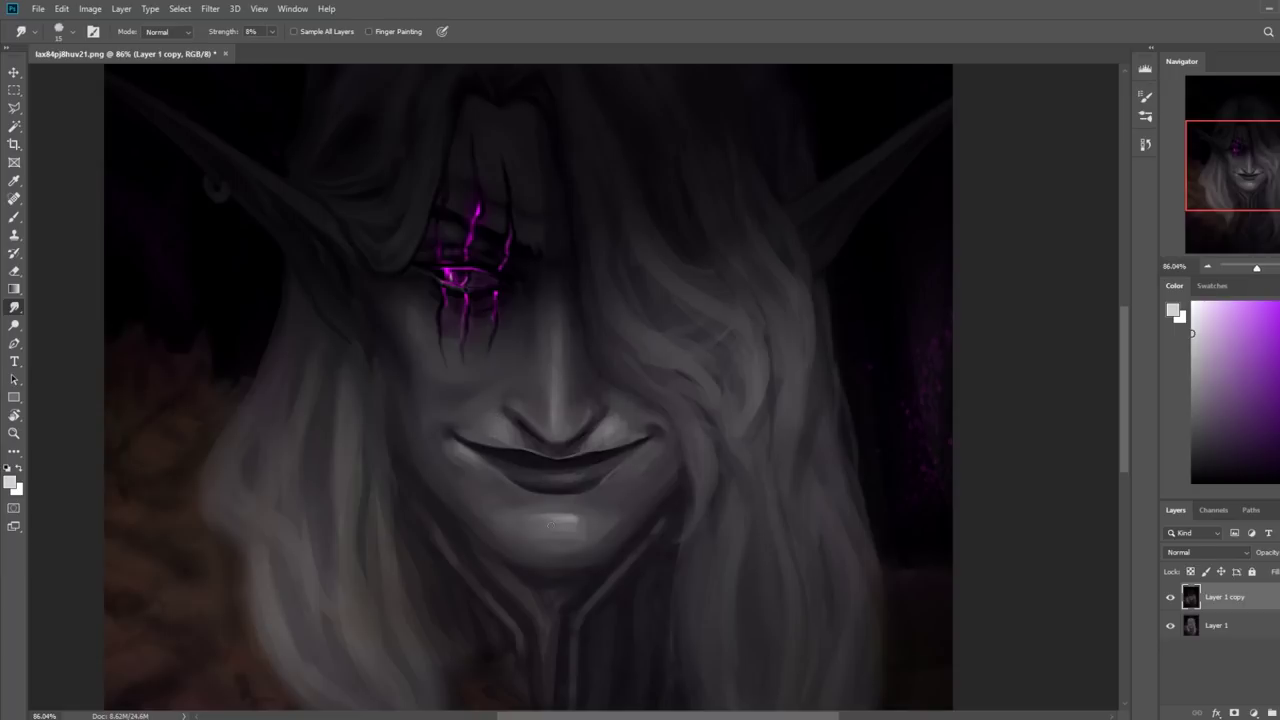
Refine the cheek beside the nose with a 10 px flat brush in a sampled mid-grey, and smudge it at 8% strength
key(b)
alt+click(502, 428)
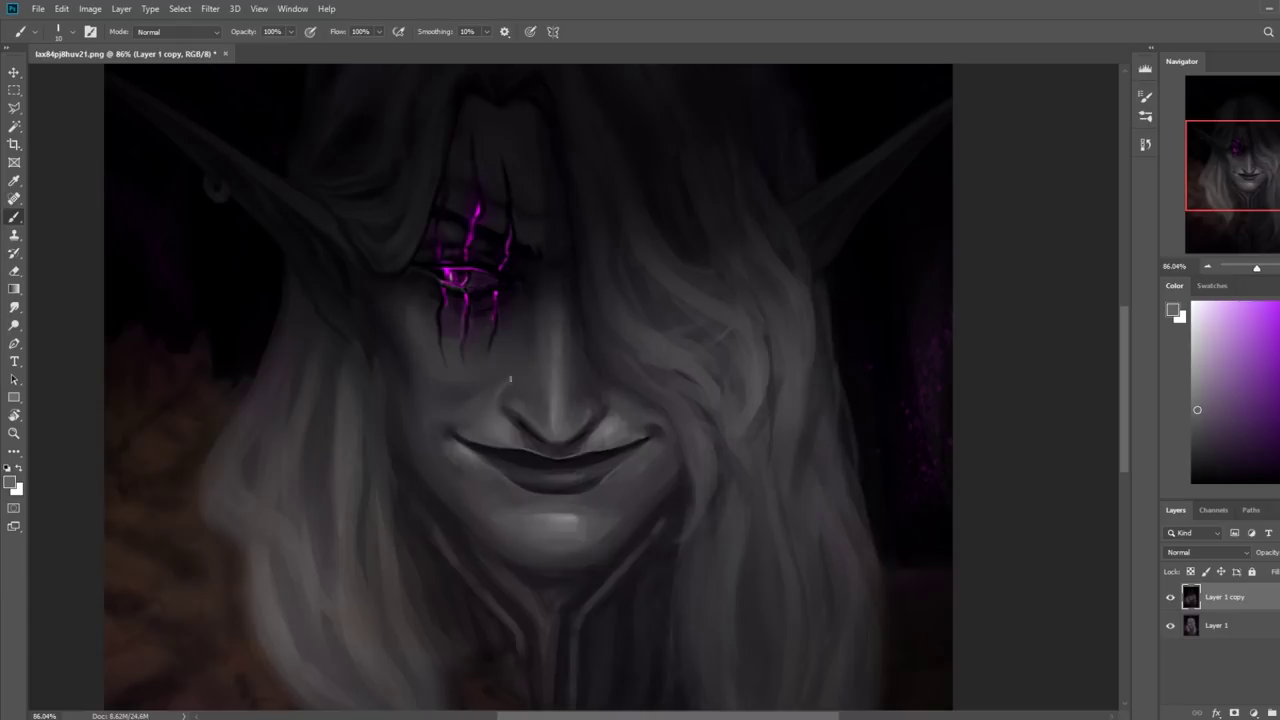
key(r)
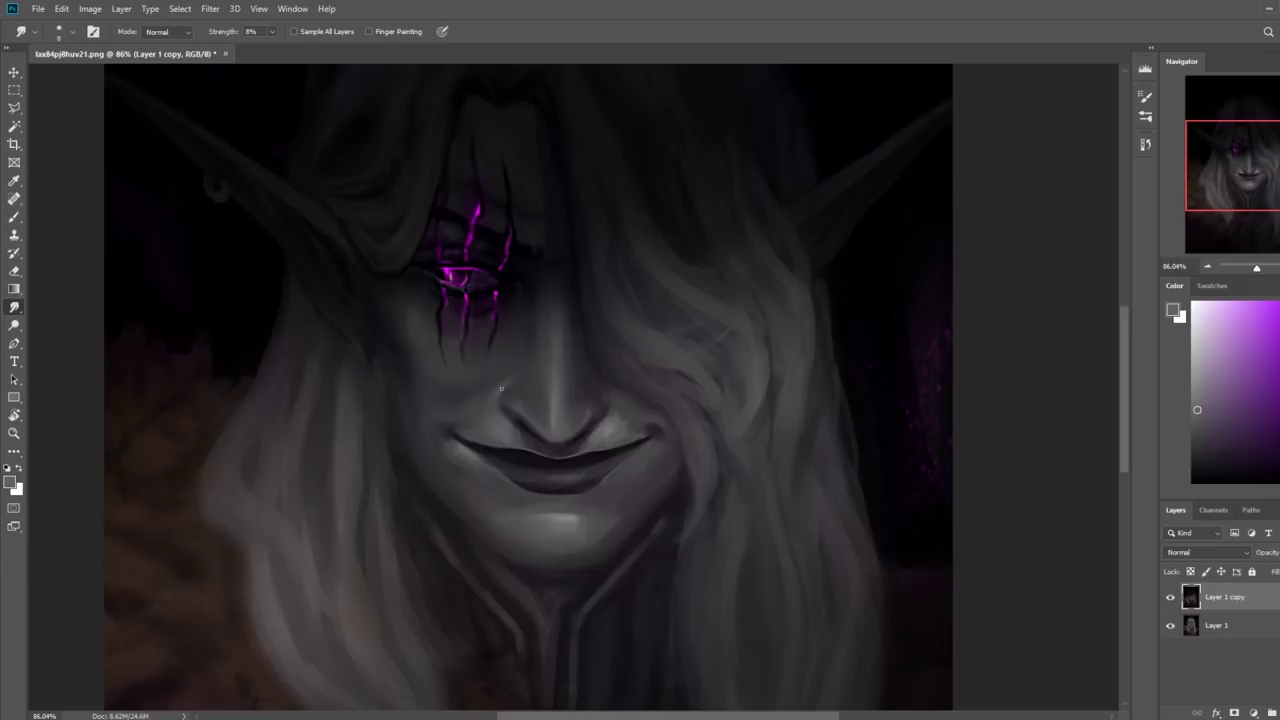
key(bracketright)
key(bracketleft)
Shade below the nose with the soft skin-blending brush in Darken mode at 80 px, using a dark grey sampled there
key(ctrl+minus)
key(ctrl+minus)
key(ctrl+minus)
key(ctrl+minus)
key(b)
right_click(880, 455)
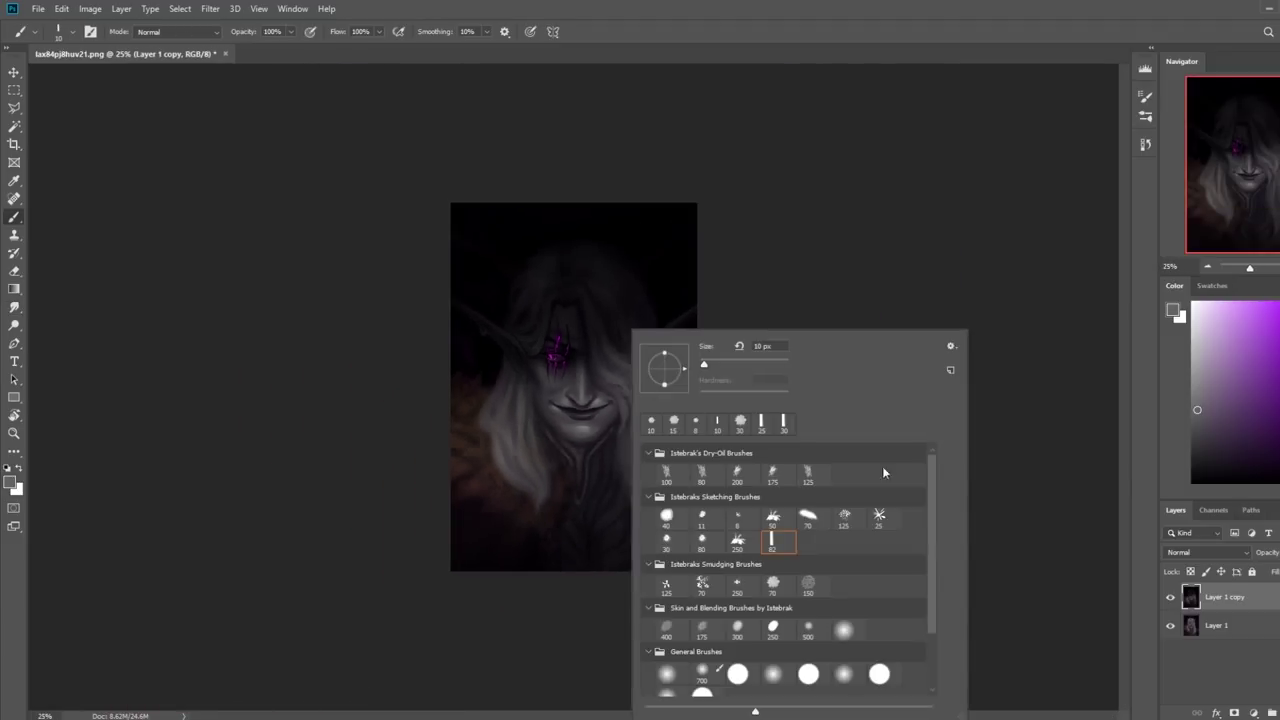
double_click(844, 629)
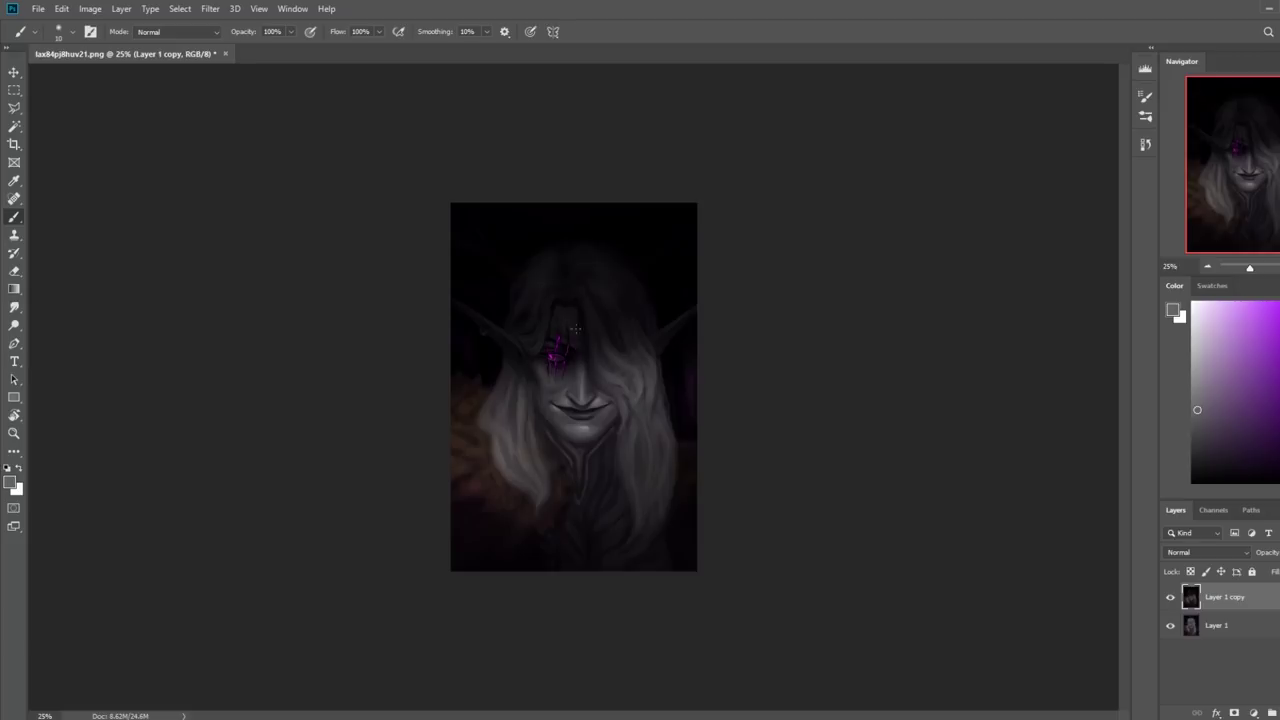
click(200, 32)
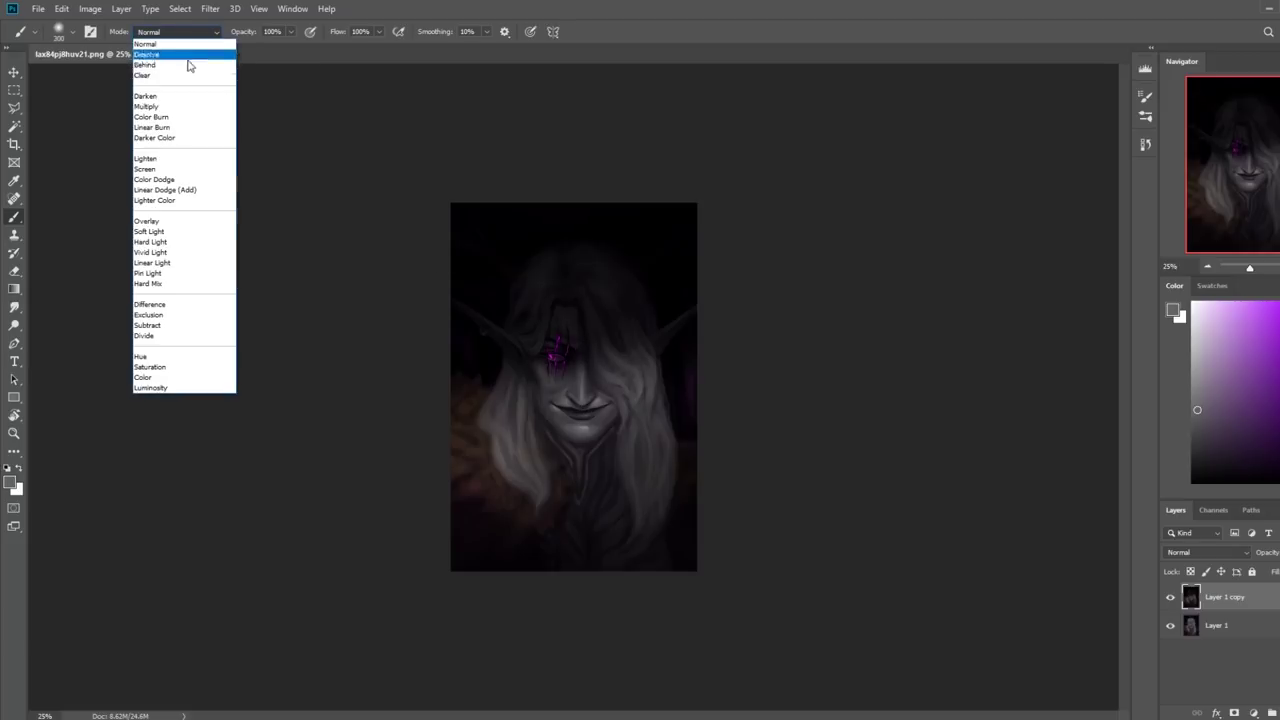
click(160, 96)
alt+click(588, 398)
key(bracketleft)
key(ctrl+plus)
key(ctrl+plus)
key(bracketleft)
key(bracketleft)
key(bracketleft)
key(bracketleft)
key(bracketleft)
key(bracketleft)
key(bracketleft)
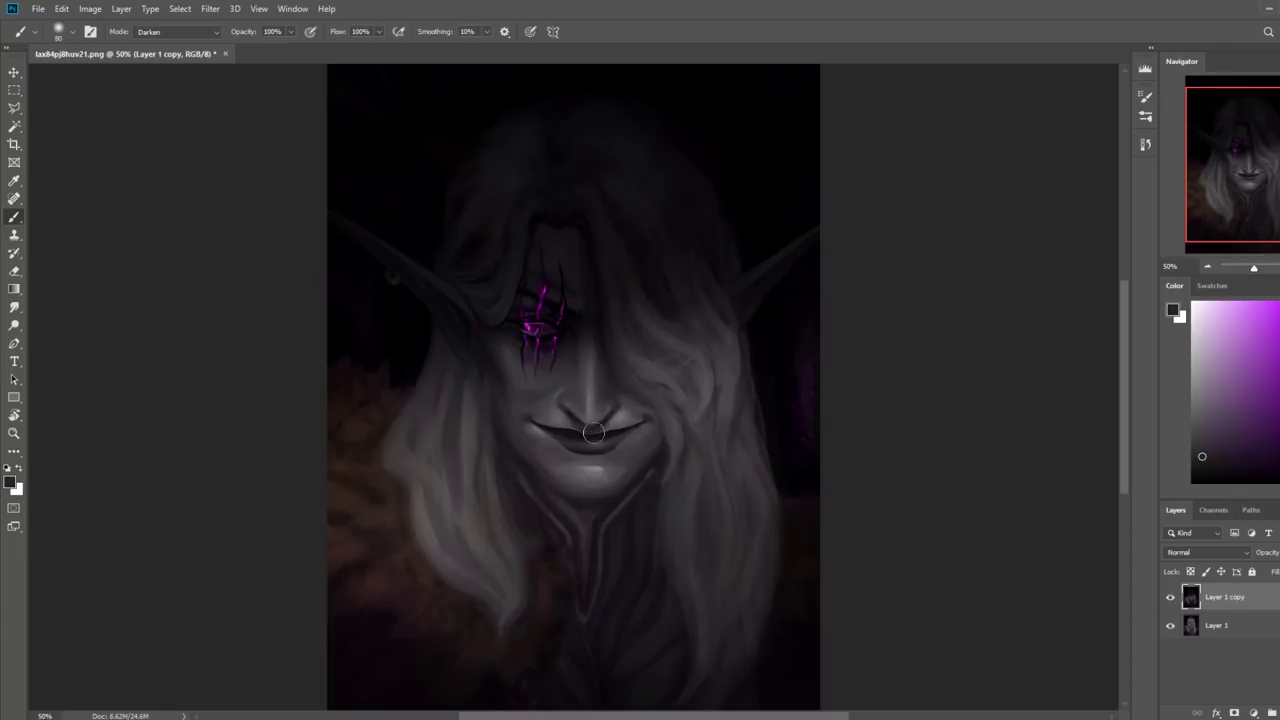
Darken the area around the mouth with the soft brush at 250 px, using dark tones sampled from the lips
alt+click(602, 429)
alt+click(602, 429)
alt+click(600, 429)
key(bracketright)
key(bracketright)
key(bracketright)
key(bracketright)
key(bracketright)
key(bracketright)
key(bracketright)
alt+click(604, 425)
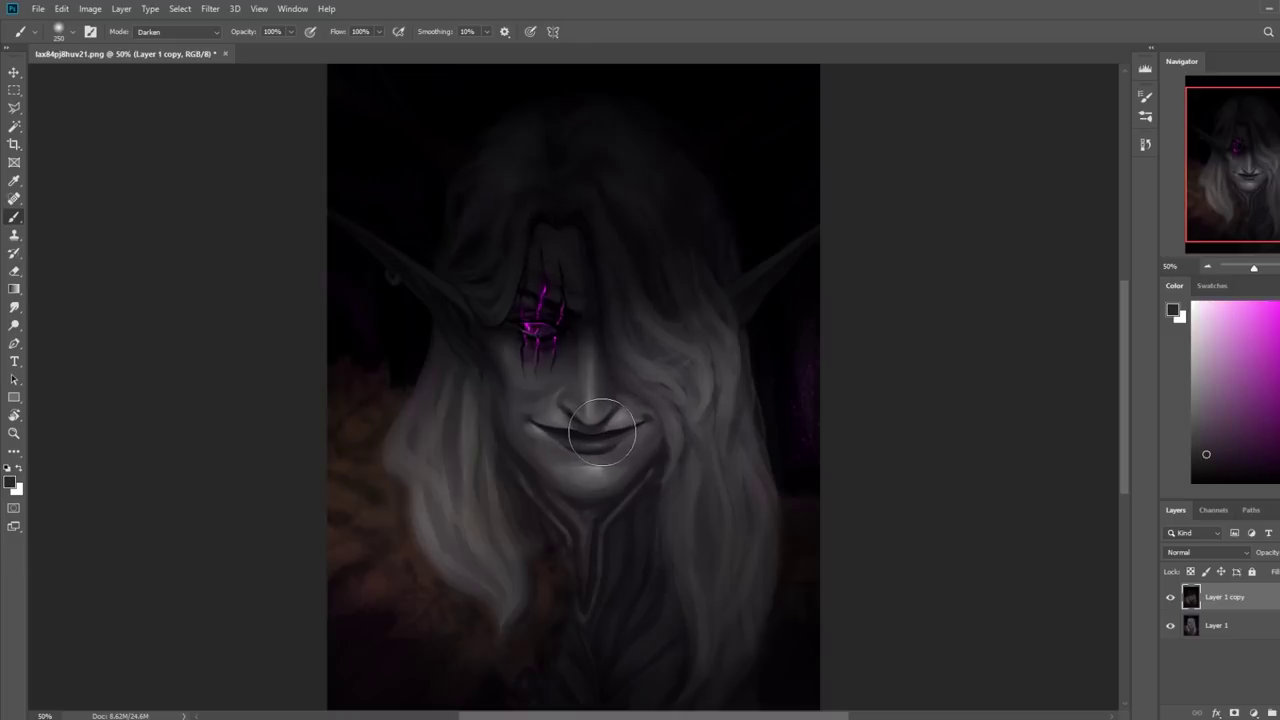
Deepen the shadows from the nose to the lips with an 80 px soft brush in sampled near-black, and smudge them with a 10 px brush
mouse_move(560, 398)
mouse_down()
mouse_move(554, 360)
mouse_move(584, 338)
mouse_up()
key(bracketleft)
key(bracketleft)
key(bracketleft)
key(bracketleft)
key(bracketleft)
key(bracketleft)
key(bracketleft)
alt+click(605, 430)
click(14, 307)
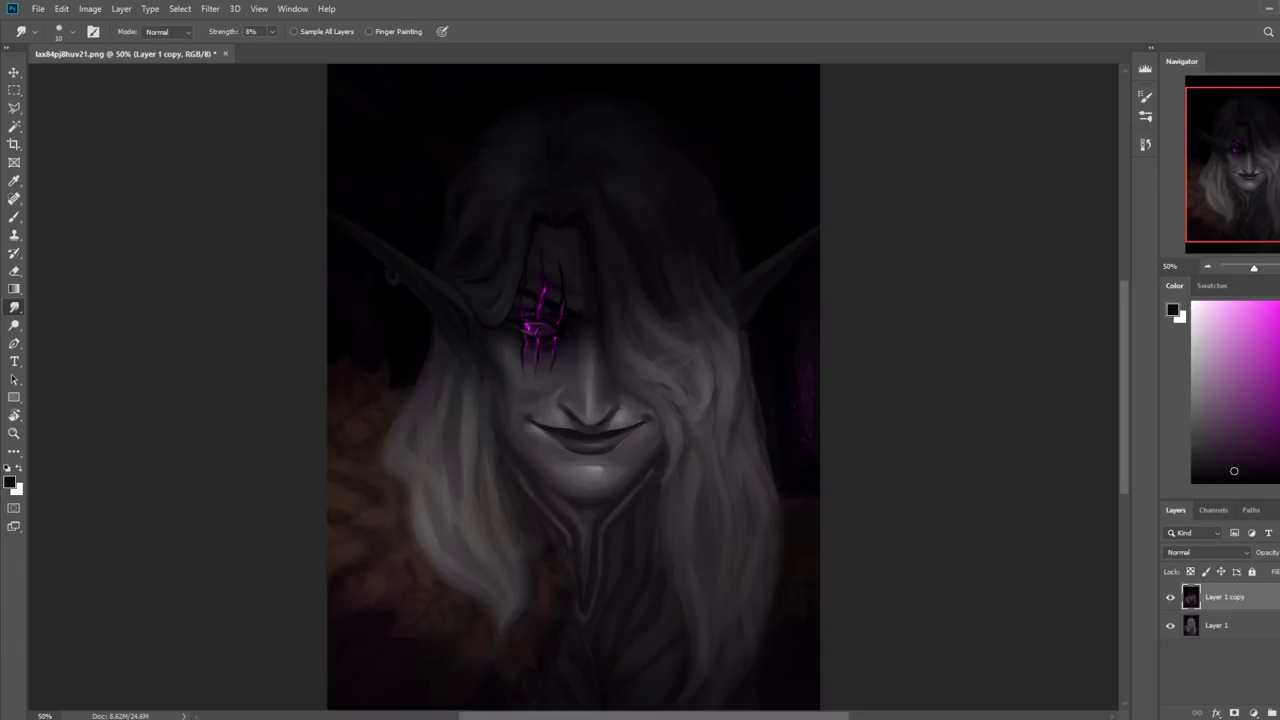
Paint the cheek beside the smirk with a flat brush in Normal mode using a sampled grey, and smudge it with a 20 px brush
key(b)
right_click(634, 330)
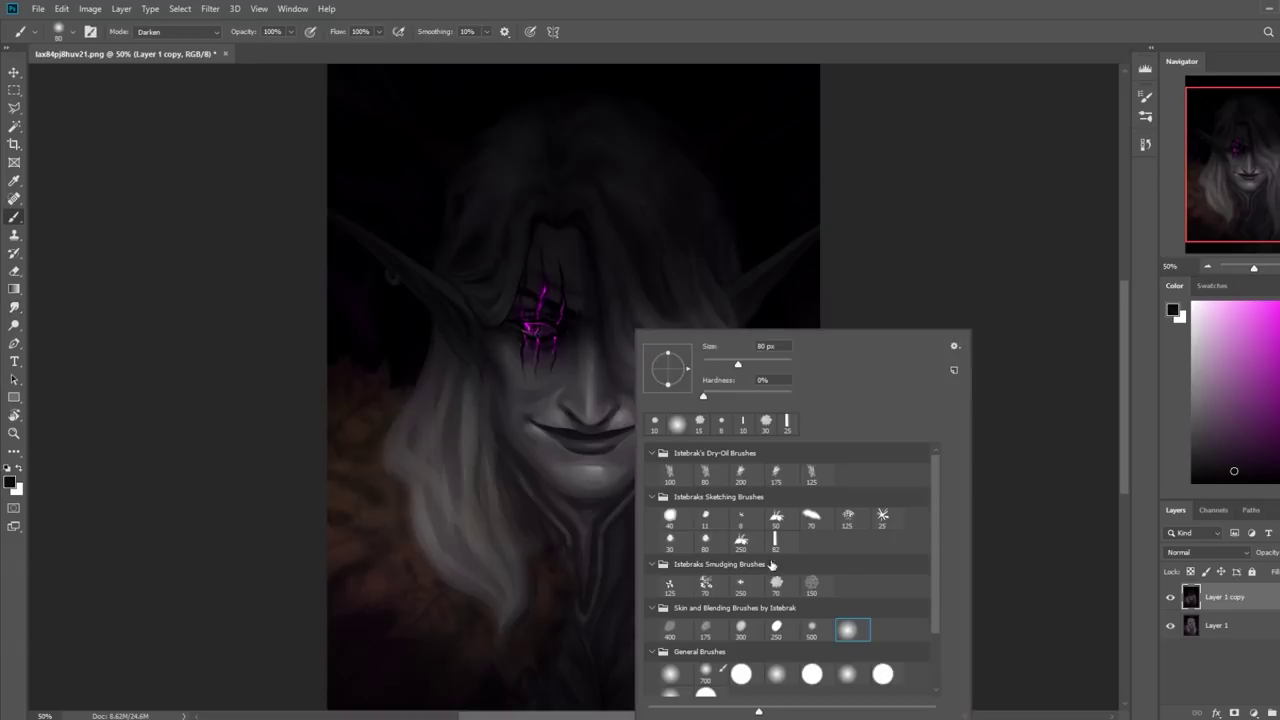
key(Escape)
alt+click(611, 373)
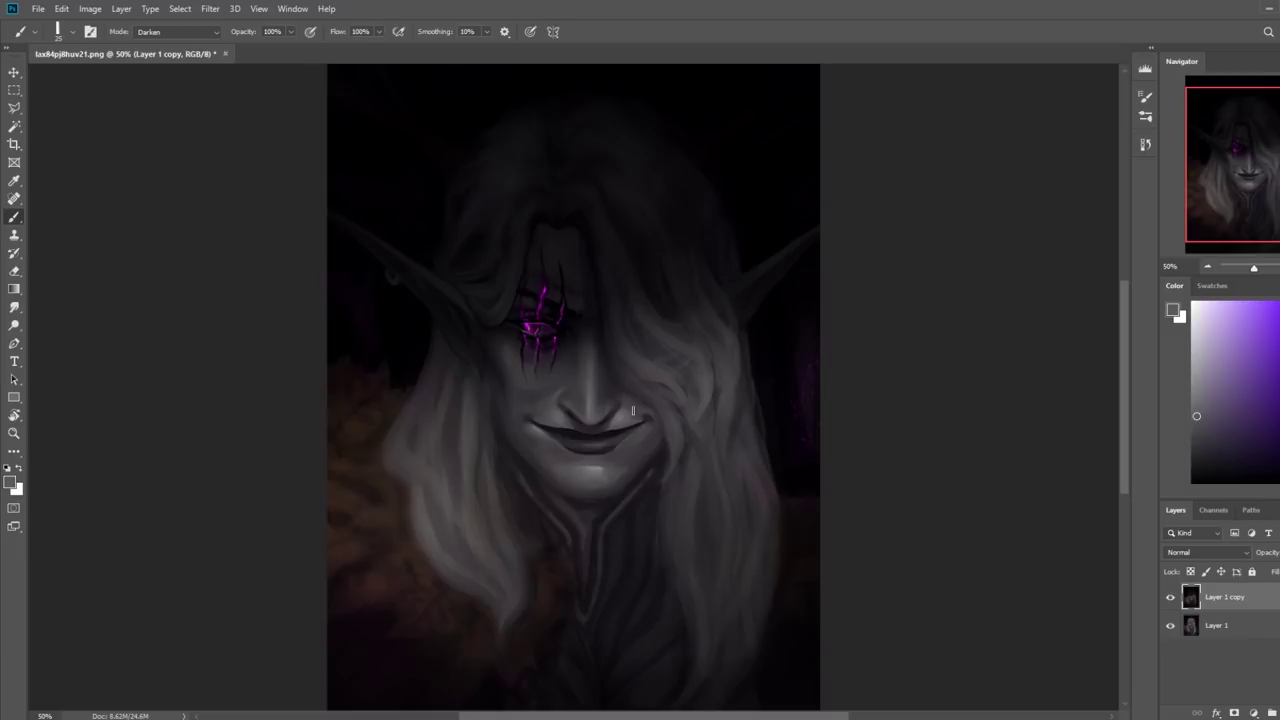
click(176, 31)
click(158, 44)
key(bracketright)
key(bracketleft)
key(ctrl+minus)
key(ctrl+minus)
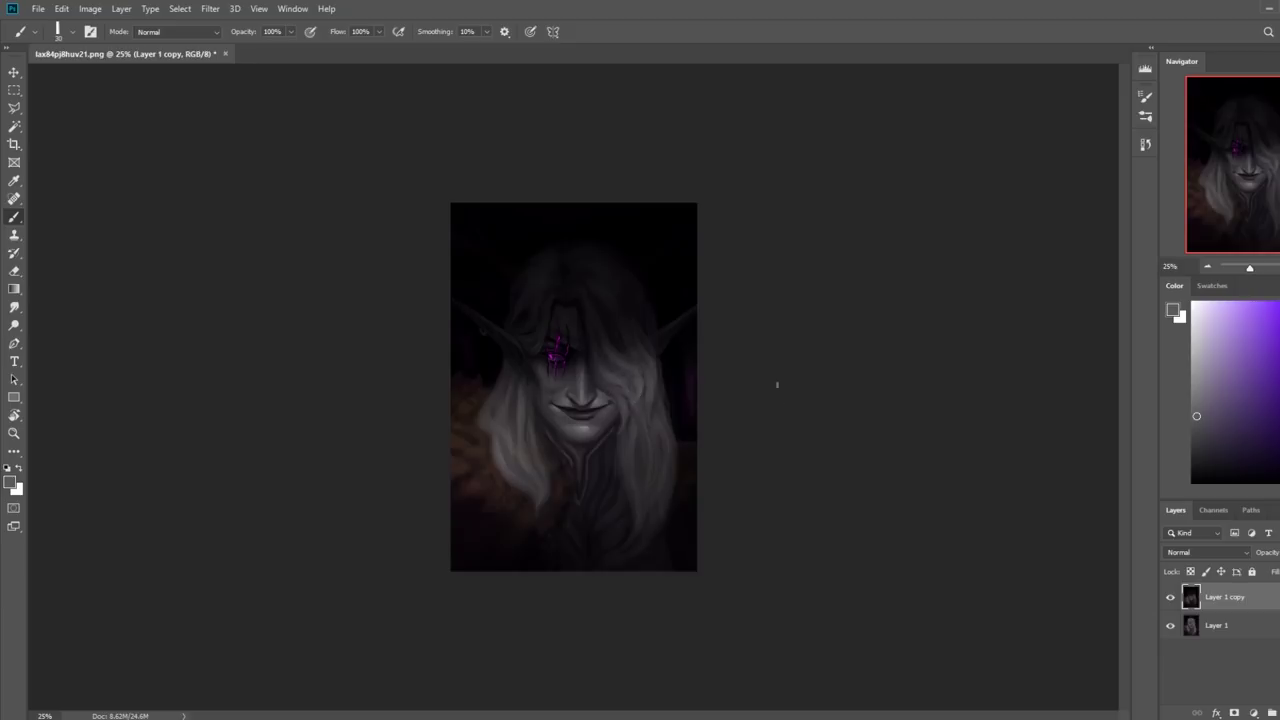
click(14, 307)
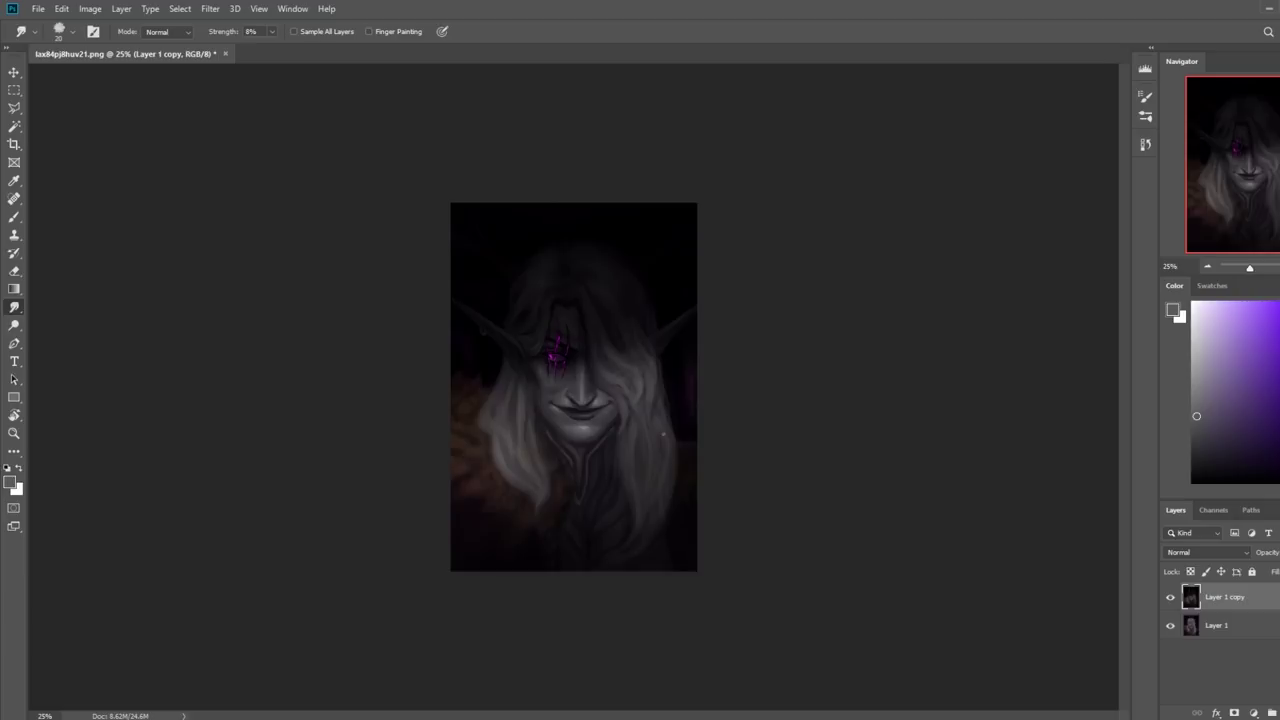
Soften the corner of the mouth with a 30 px soft brush and the Smudge tool at 15 px and 8% strength
key(b)
right_click(627, 367)
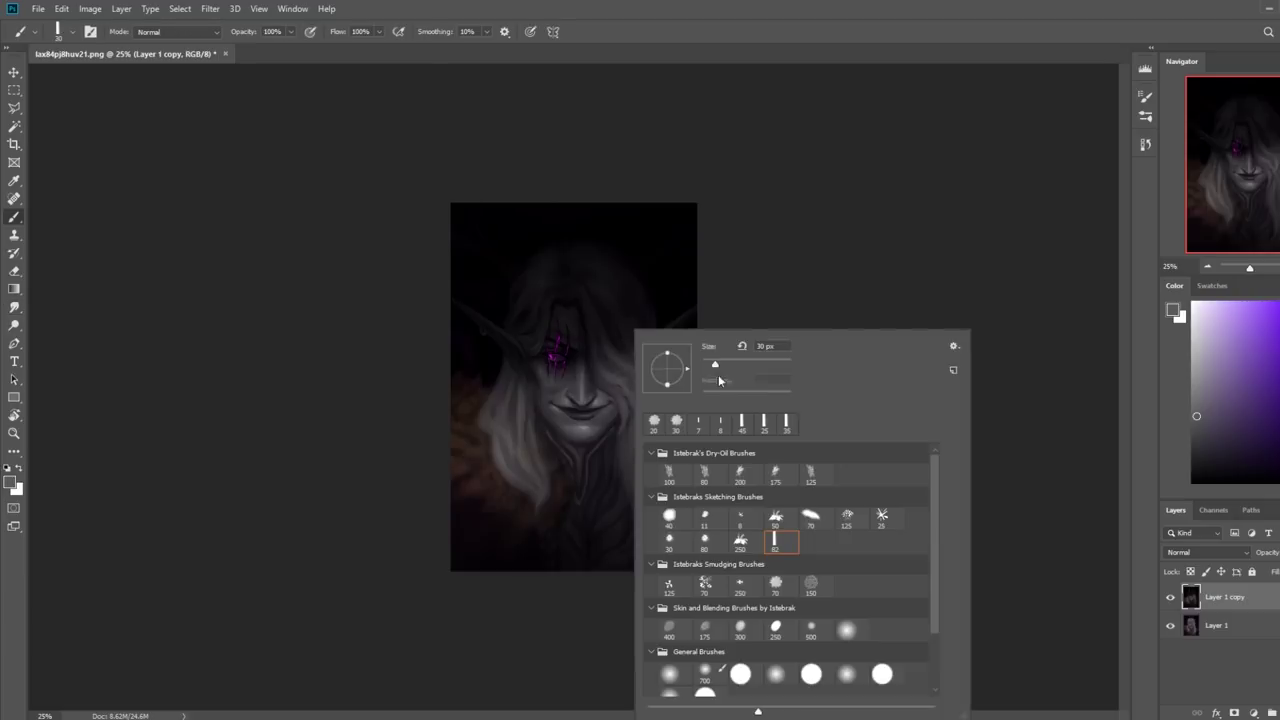
click(847, 638)
key(Return)
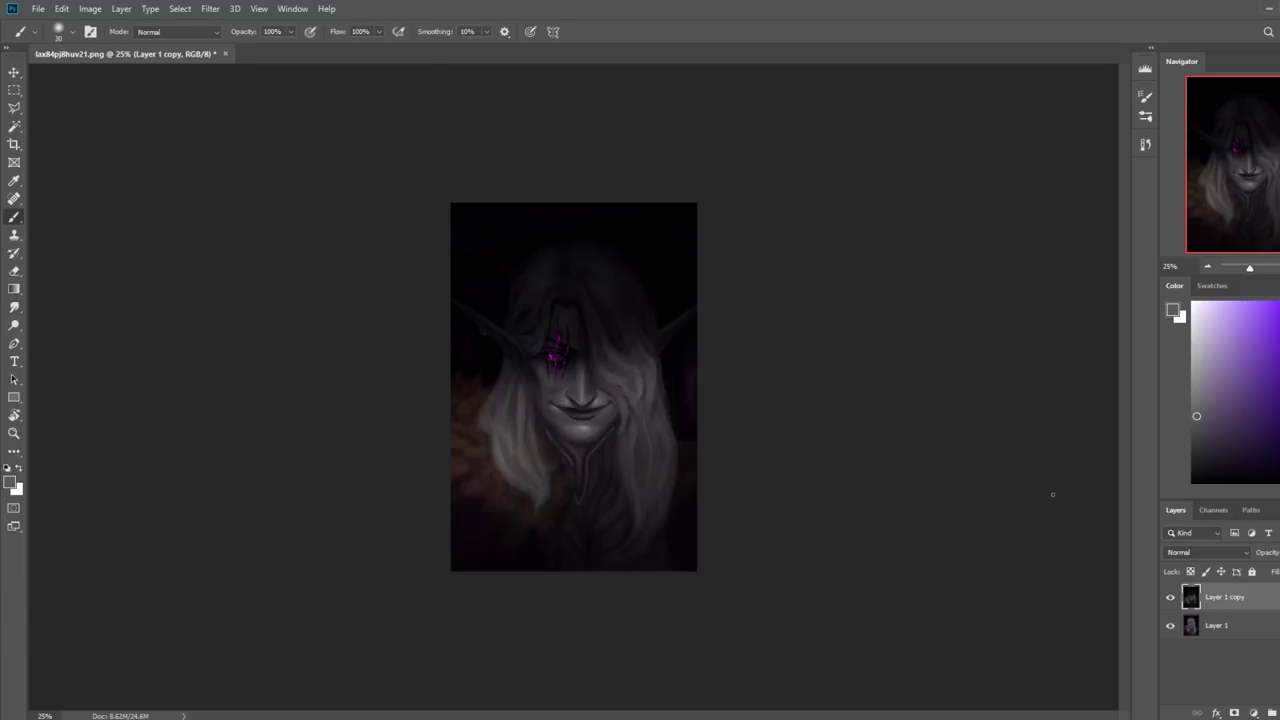
key(ctrl+plus)
key(ctrl+plus)
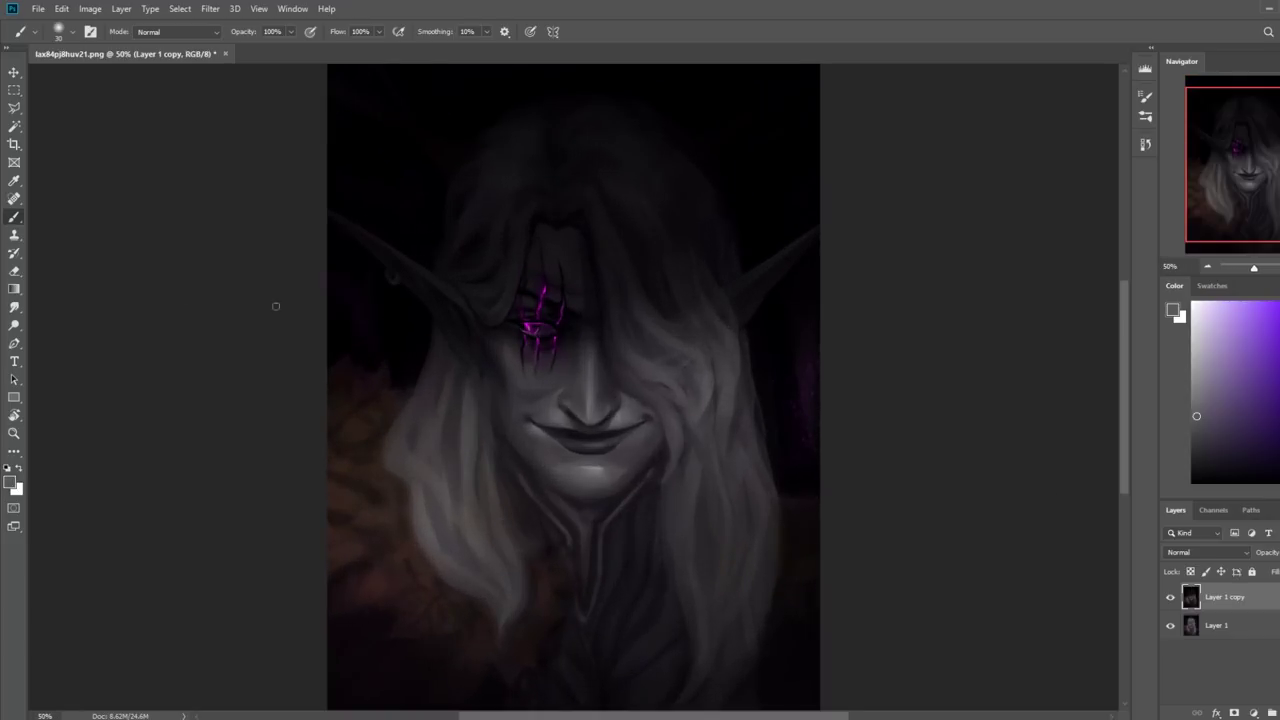
click(14, 309)
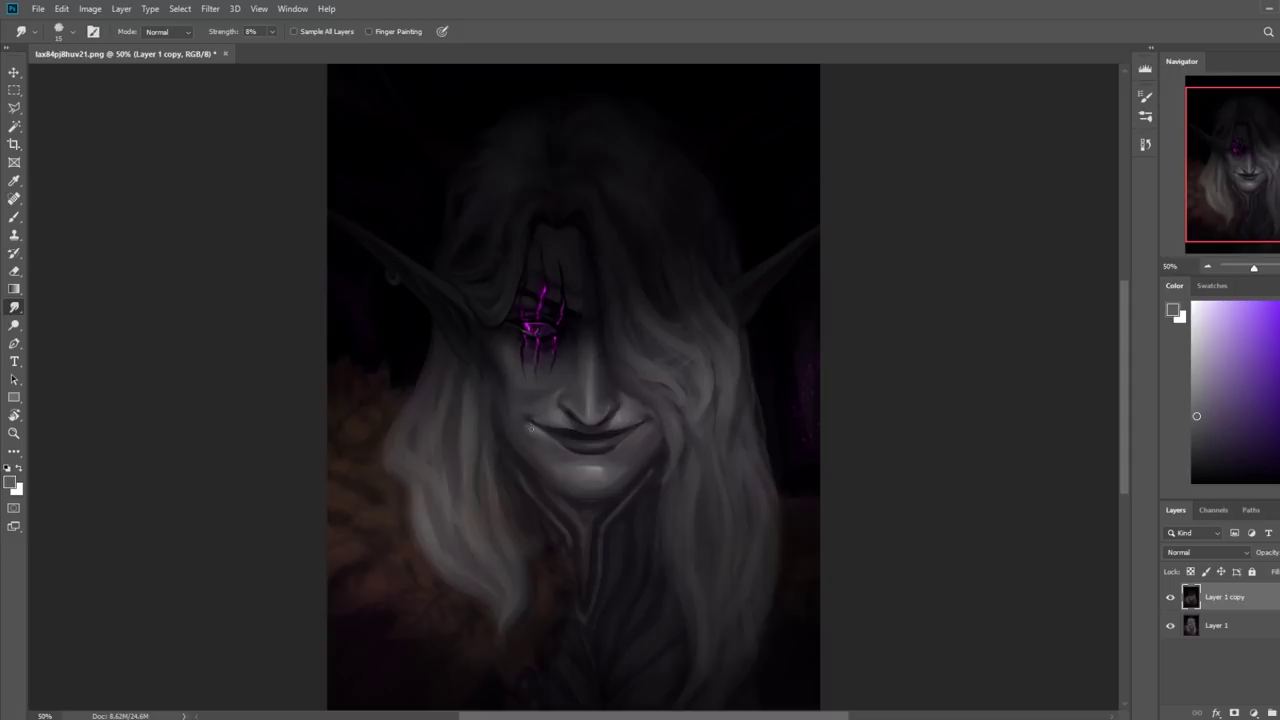
Sharpen the corners of the smirk in black with a small flat sketching brush, and smudge the mouth and chin with a 30 px brush
key(b)
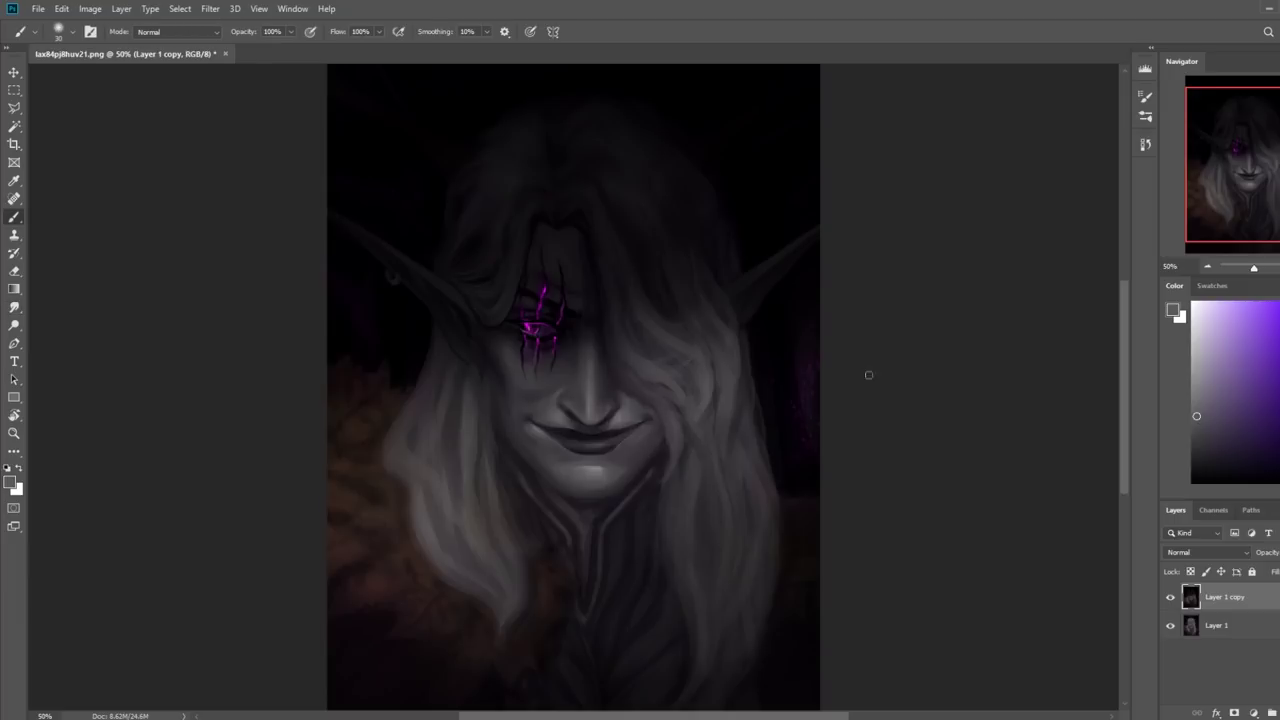
right_click(671, 325)
click(824, 530)
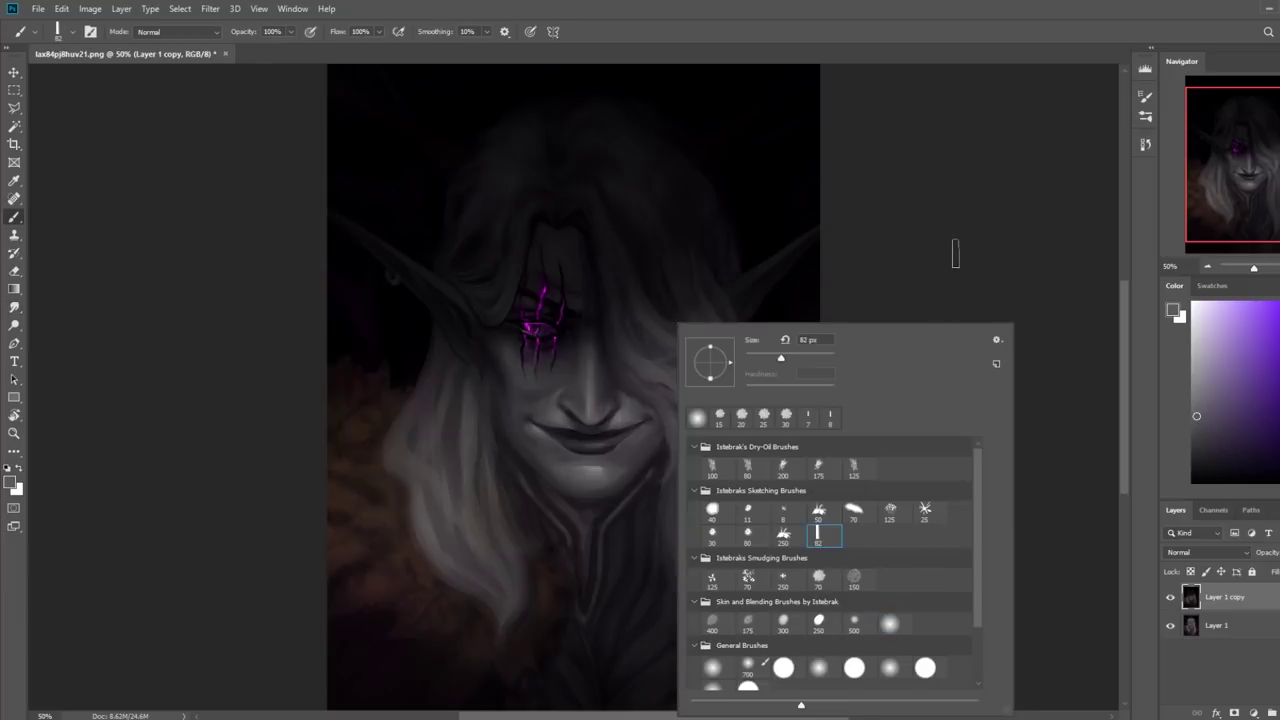
click(954, 251)
key(d)
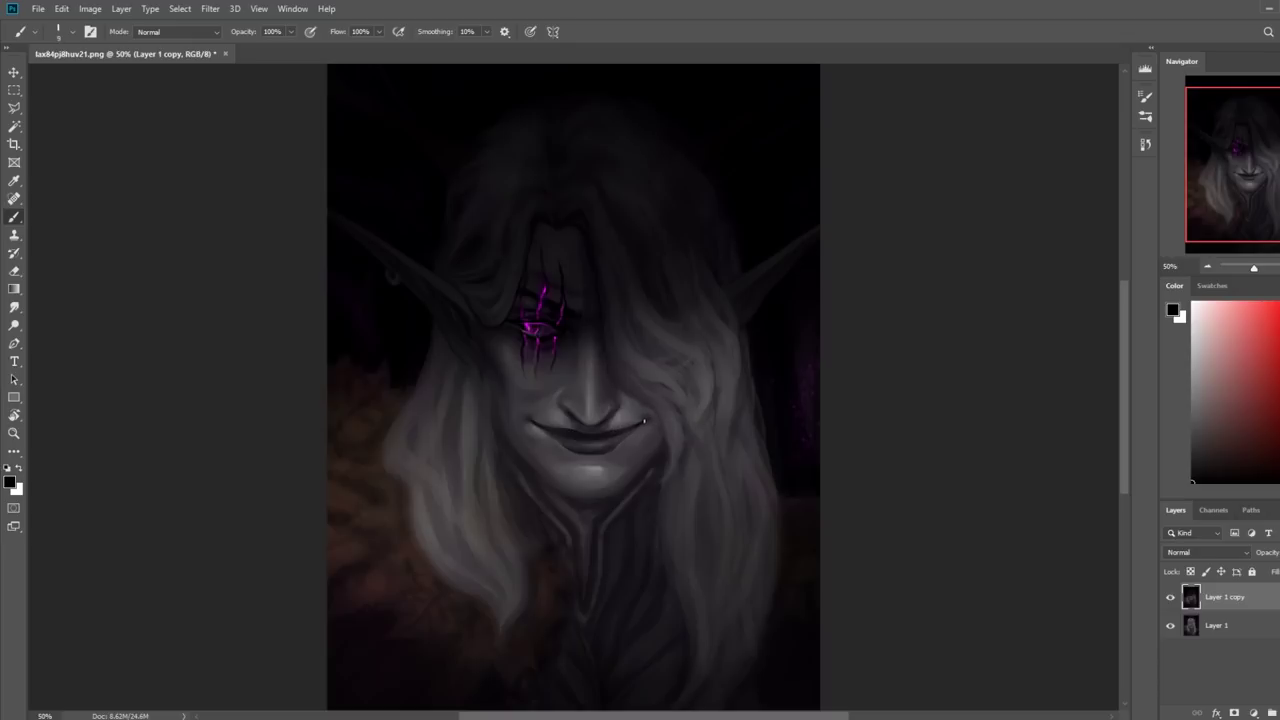
scroll(636, 425, down, 2)
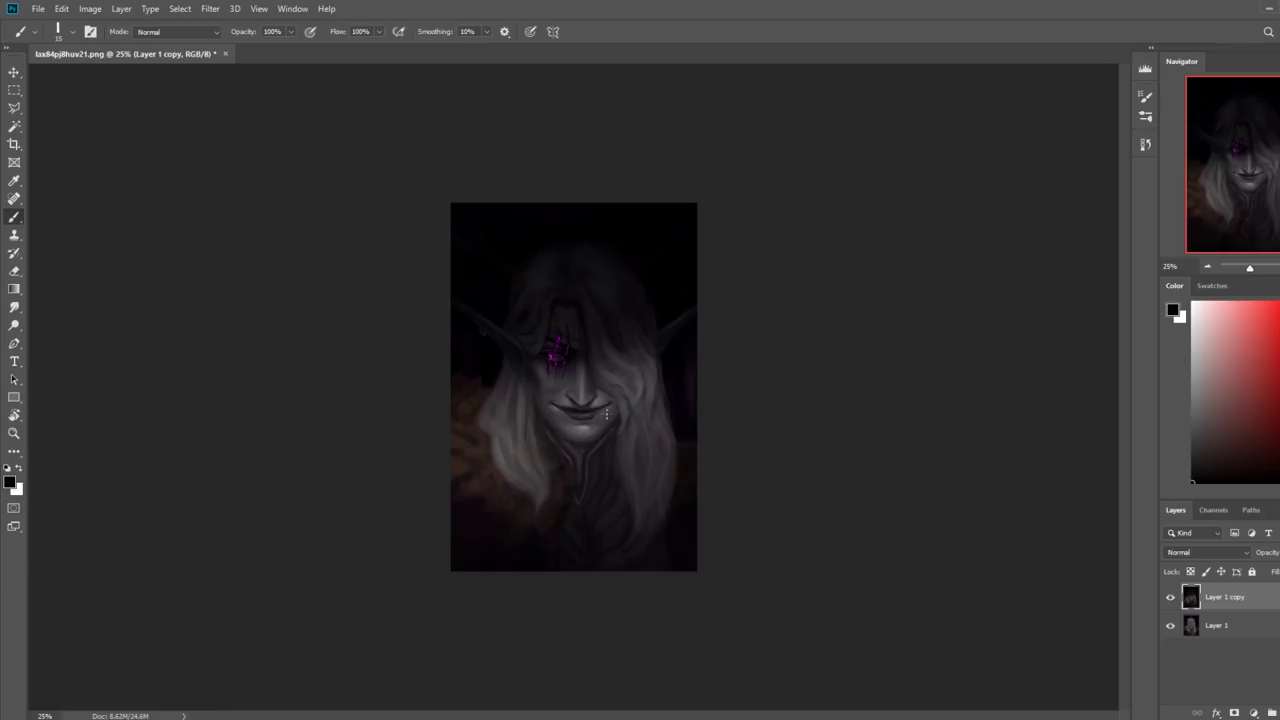
click(14, 307)
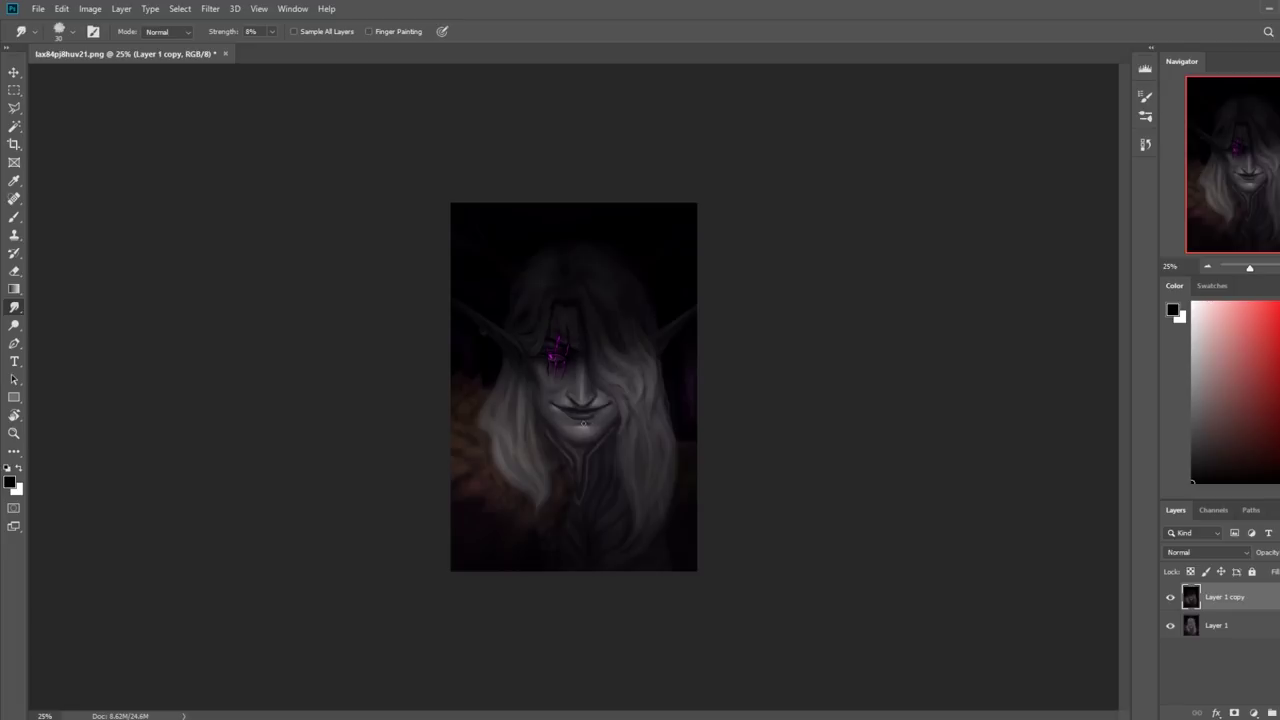
Choose the soft skin-blending brush and enlarge it to 1100 px
key(b)
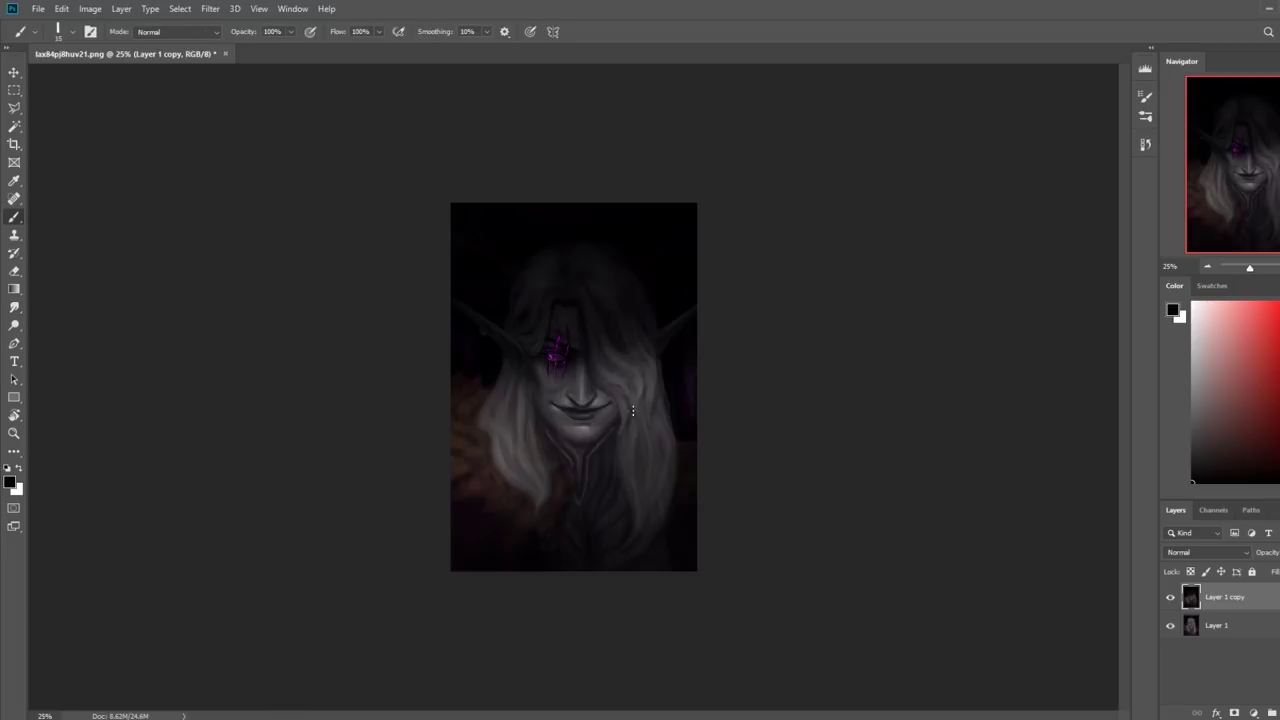
right_click(747, 410)
double_click(859, 629)
key(bracketright)
key(bracketright)
key(bracketright)
key(bracketright)
key(bracketright)
key(bracketright)
key(bracketright)
key(bracketright)
key(bracketright)
key(bracketright)
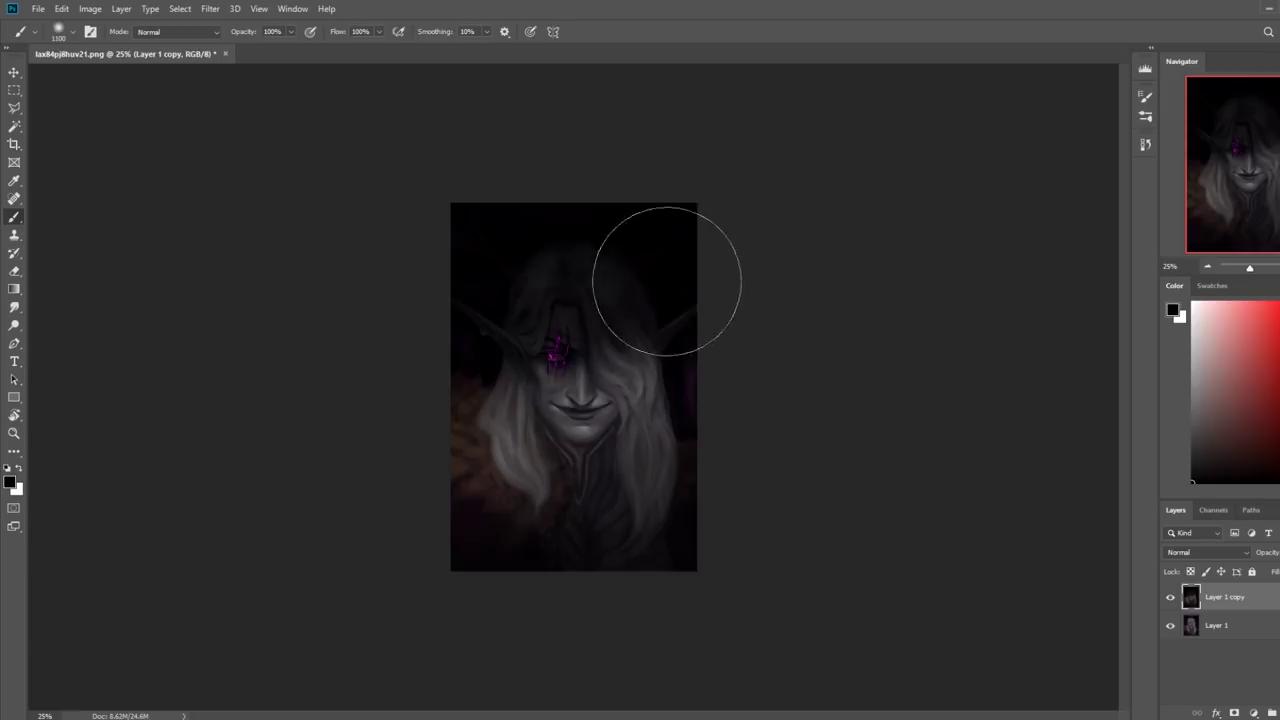
key(l)
click(545, 420)
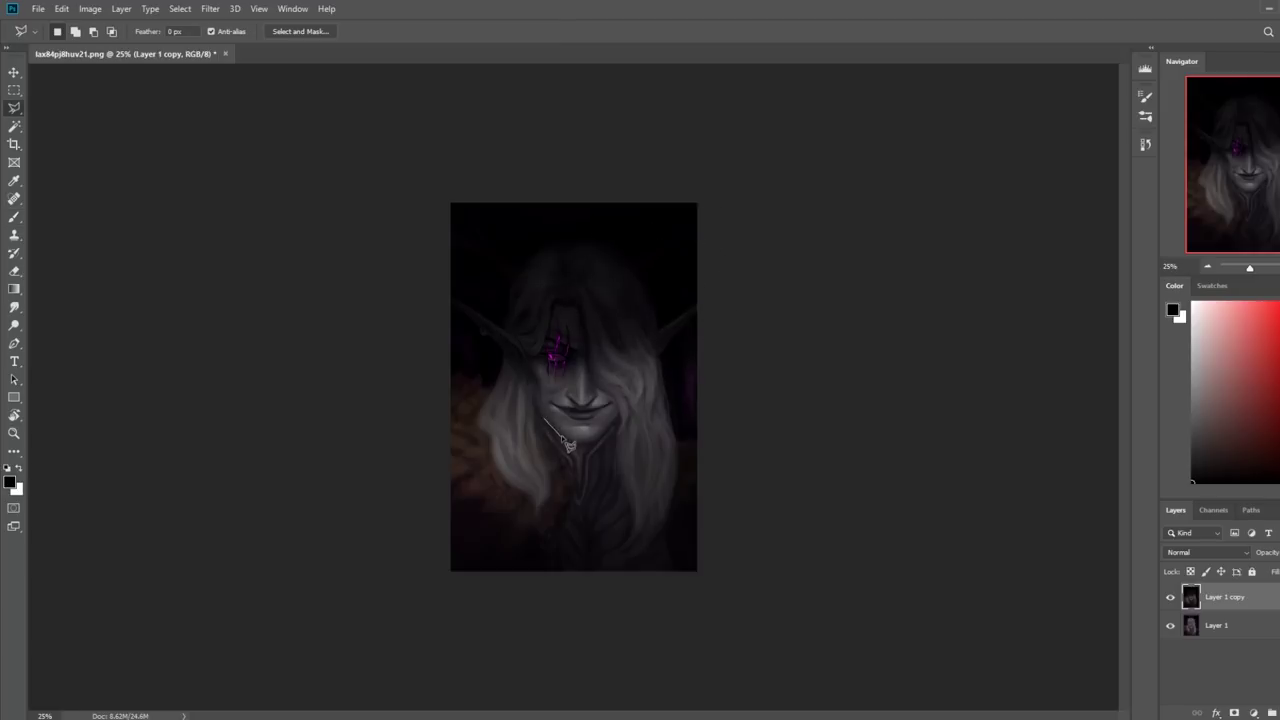
key(Escape)
Add a new layer and paint a soft near-black shadow under the jaw and on the neck with a large soft brush
key(b)
key(ctrl+shift+alt+n)
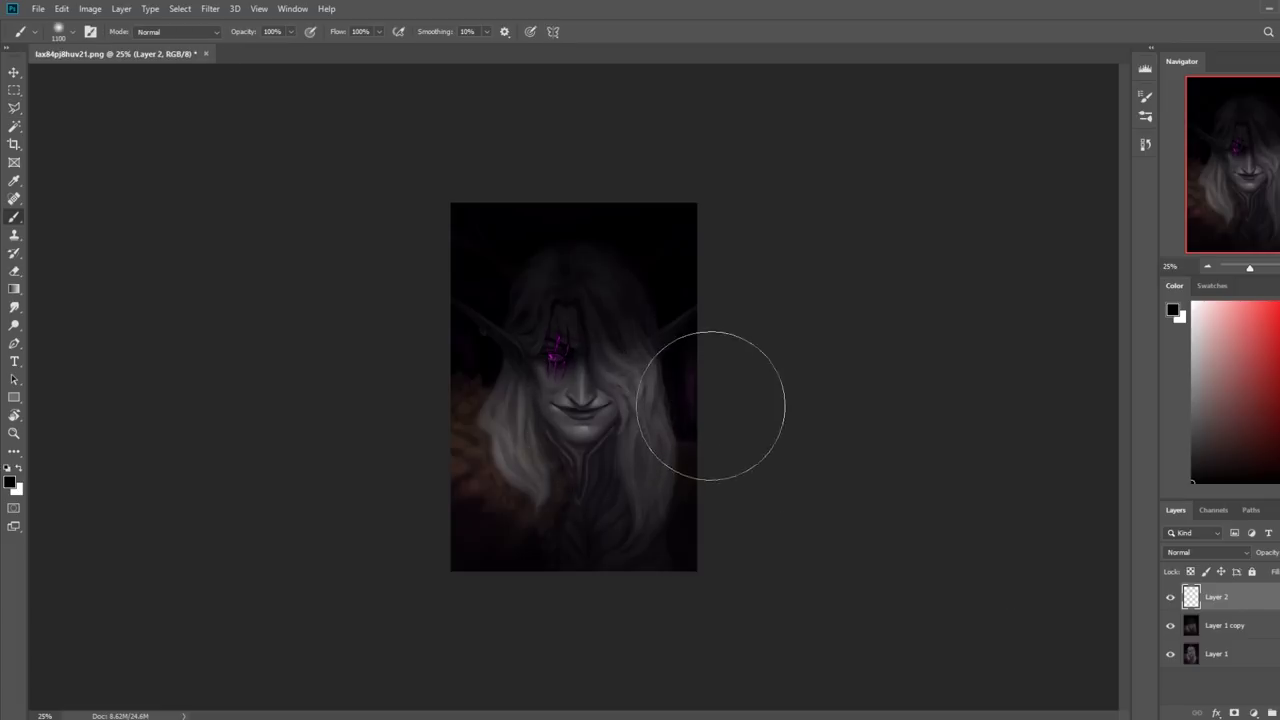
mouse_move(558, 425)
mouse_down()
mouse_move(546, 396)
mouse_move(563, 455)
mouse_move(539, 405)
mouse_move(545, 430)
mouse_move(575, 452)
mouse_up()
key(bracketleft)
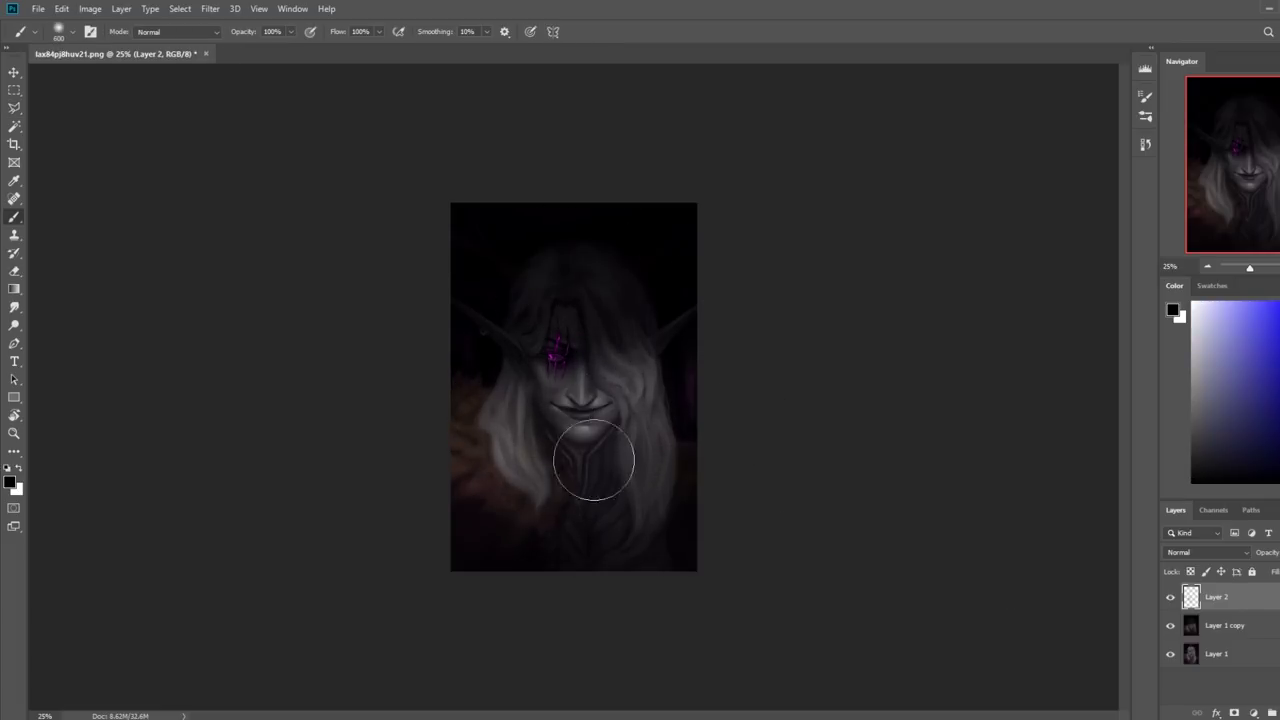
key(bracketright)
mouse_move(620, 414)
mouse_down()
mouse_move(622, 470)
mouse_move(628, 423)
mouse_move(606, 480)
mouse_move(603, 447)
mouse_up()
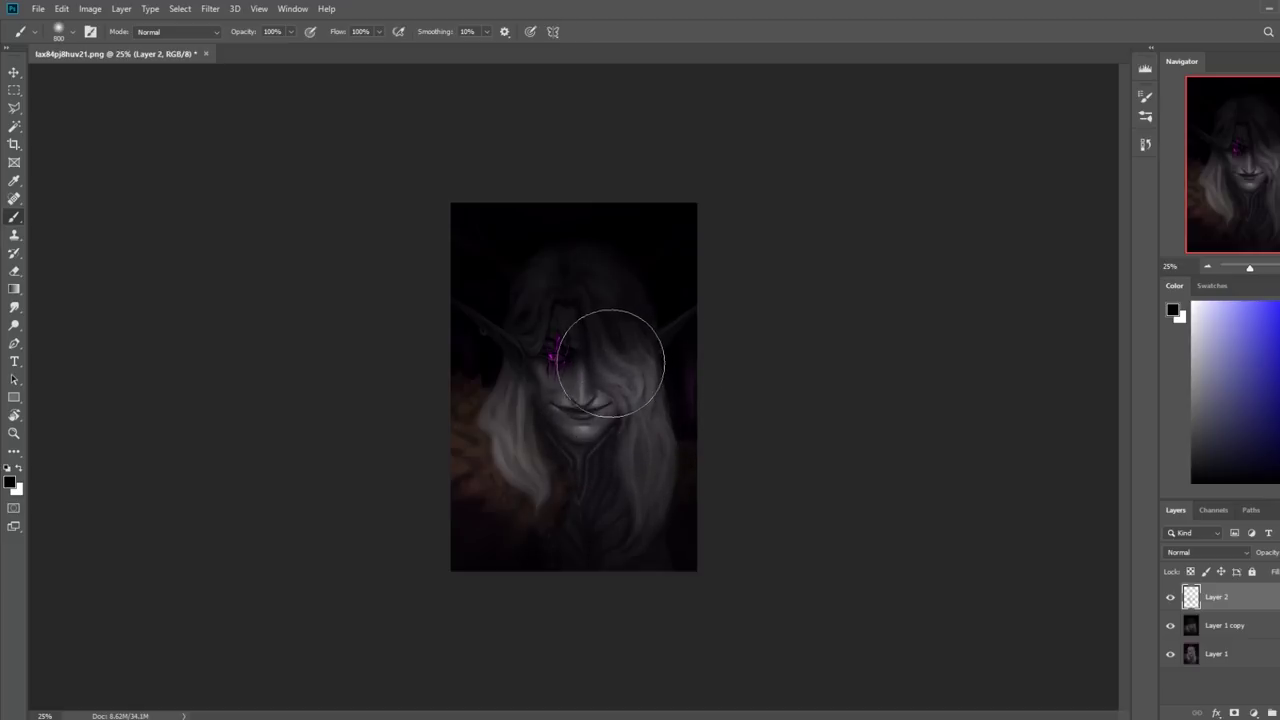
Erase the excess shadow from the jawline and hair with a textured Dry-Oil brush enlarged to 125 px
key(e)
right_click(584, 337)
click(655, 478)
click(815, 290)
key(ctrl+plus)
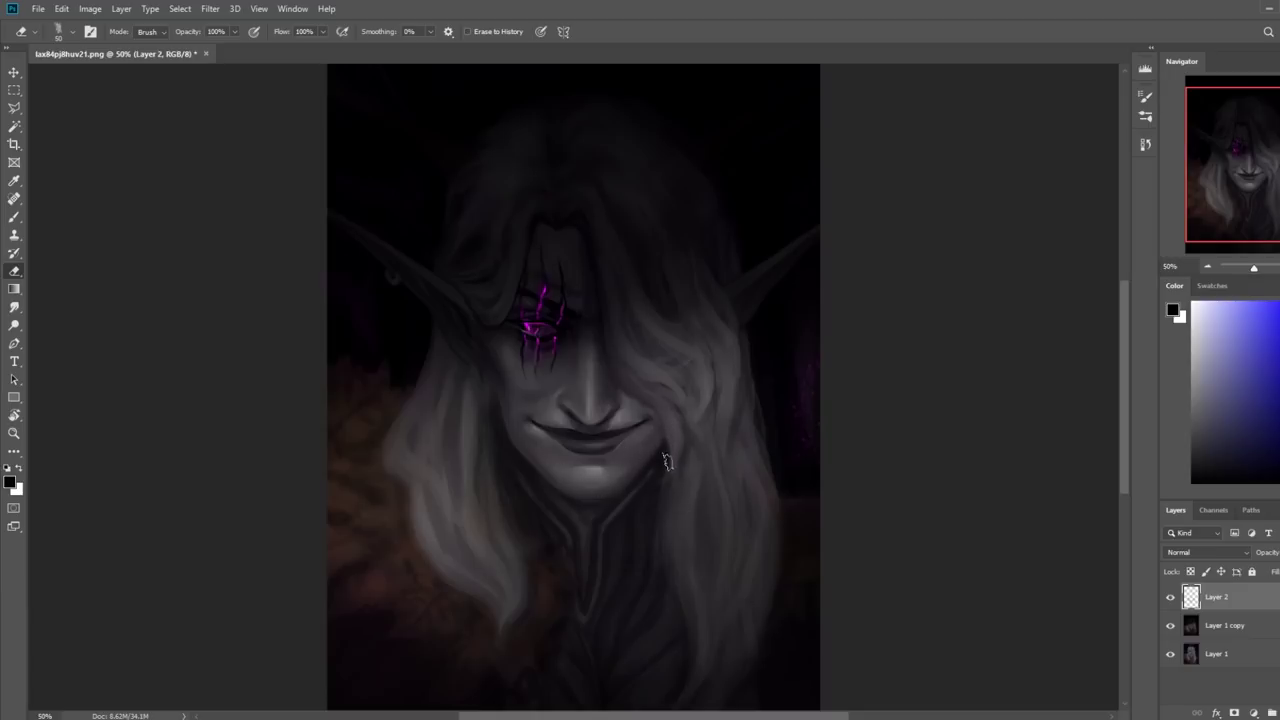
key(bracketright)
key(bracketright)
key(bracketright)
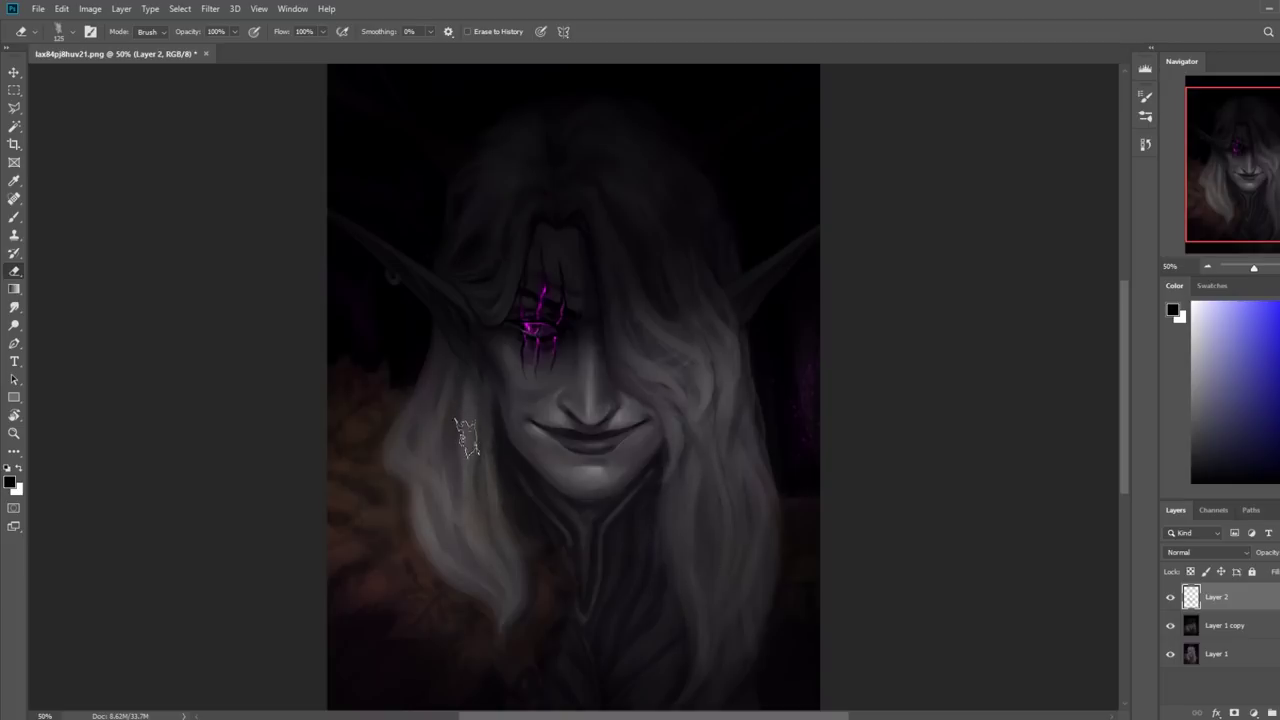
scroll(425, 548, down, 3)
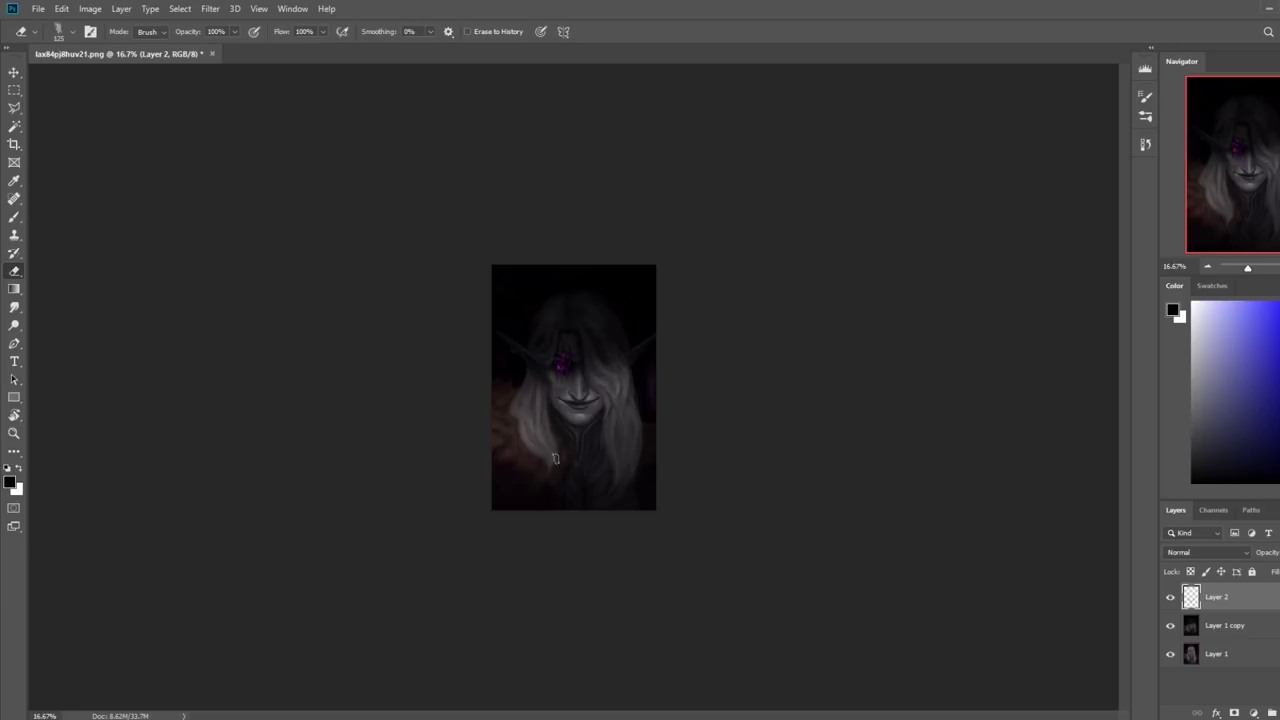
Merge the jaw shadow layer down into the portrait copy and add a new empty layer on top
key(b)
right_click(1220, 597)
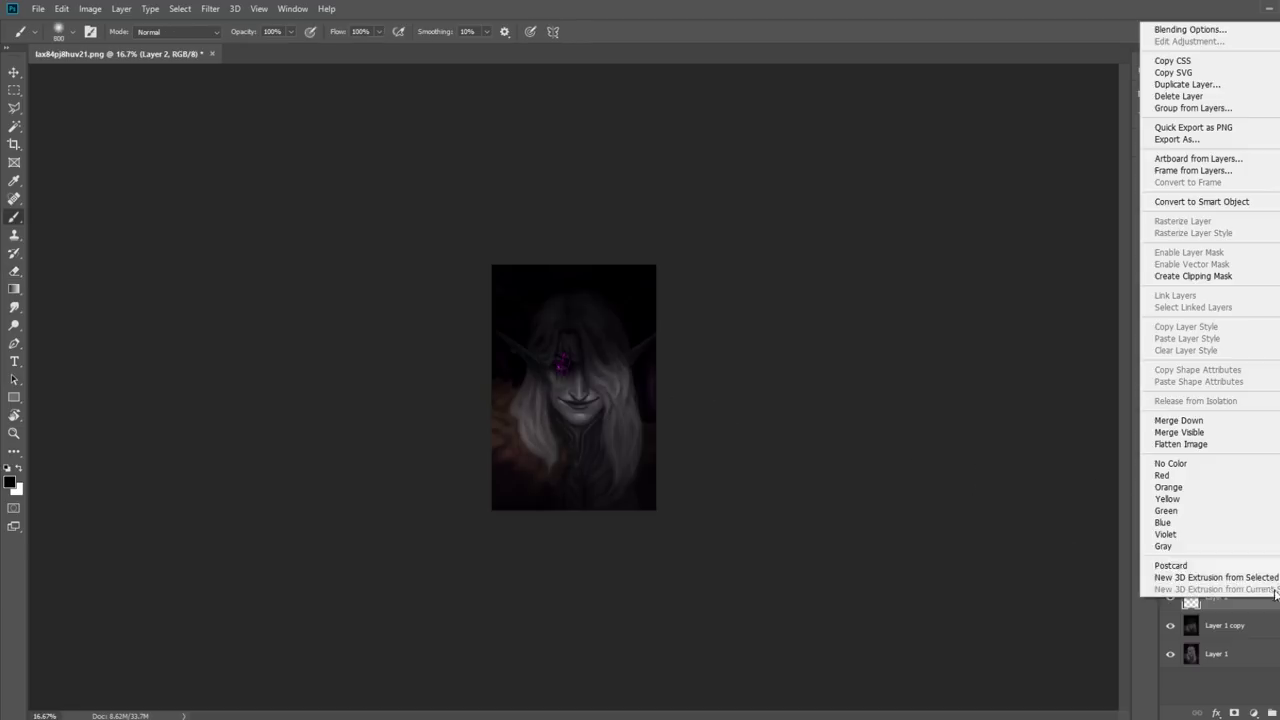
click(1200, 421)
key(ctrl+shift+alt+n)
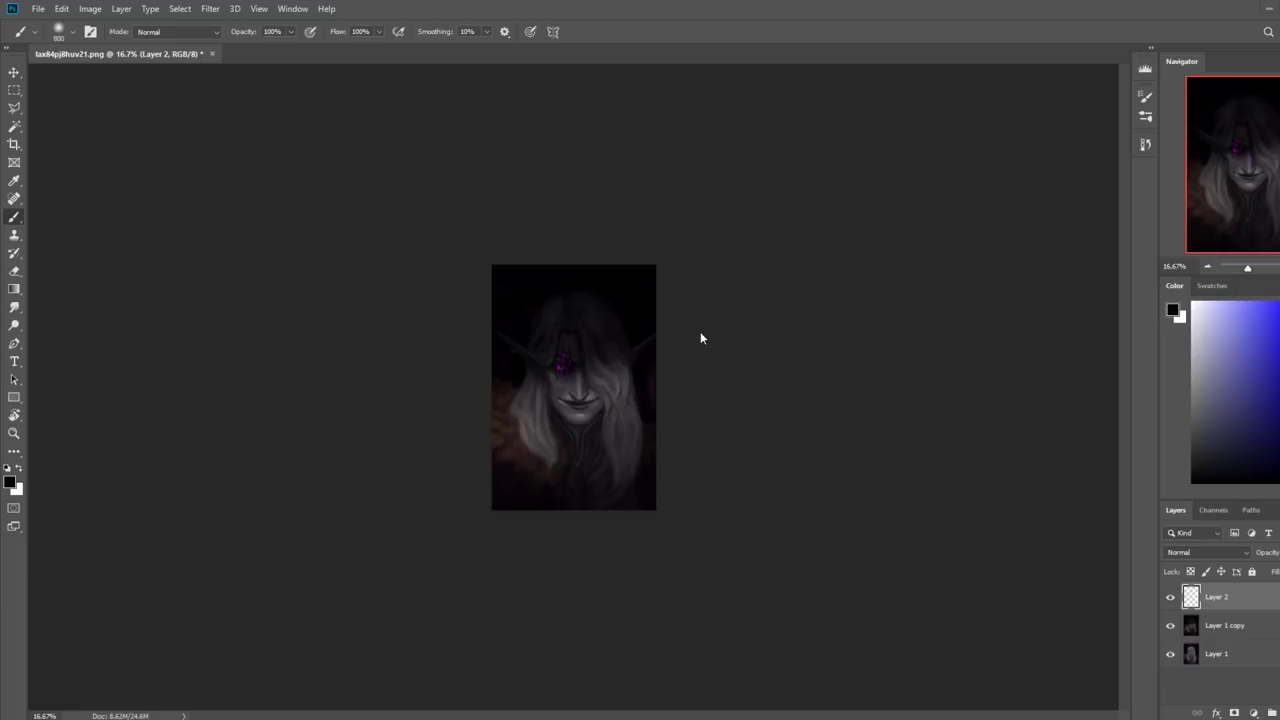
Sample the background's dark purple, enlarge the soft brush to 1700 px and set the new layer's blending mode to Color
alt+click(516, 443)
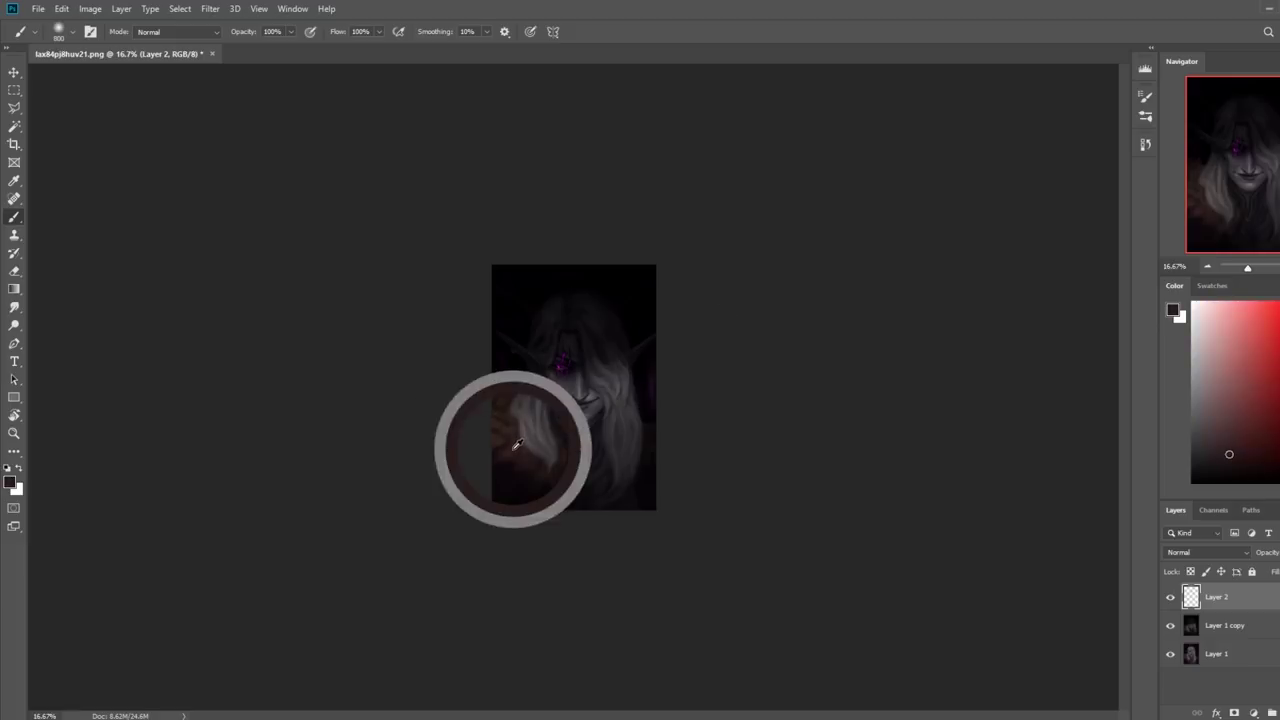
alt+click(656, 380)
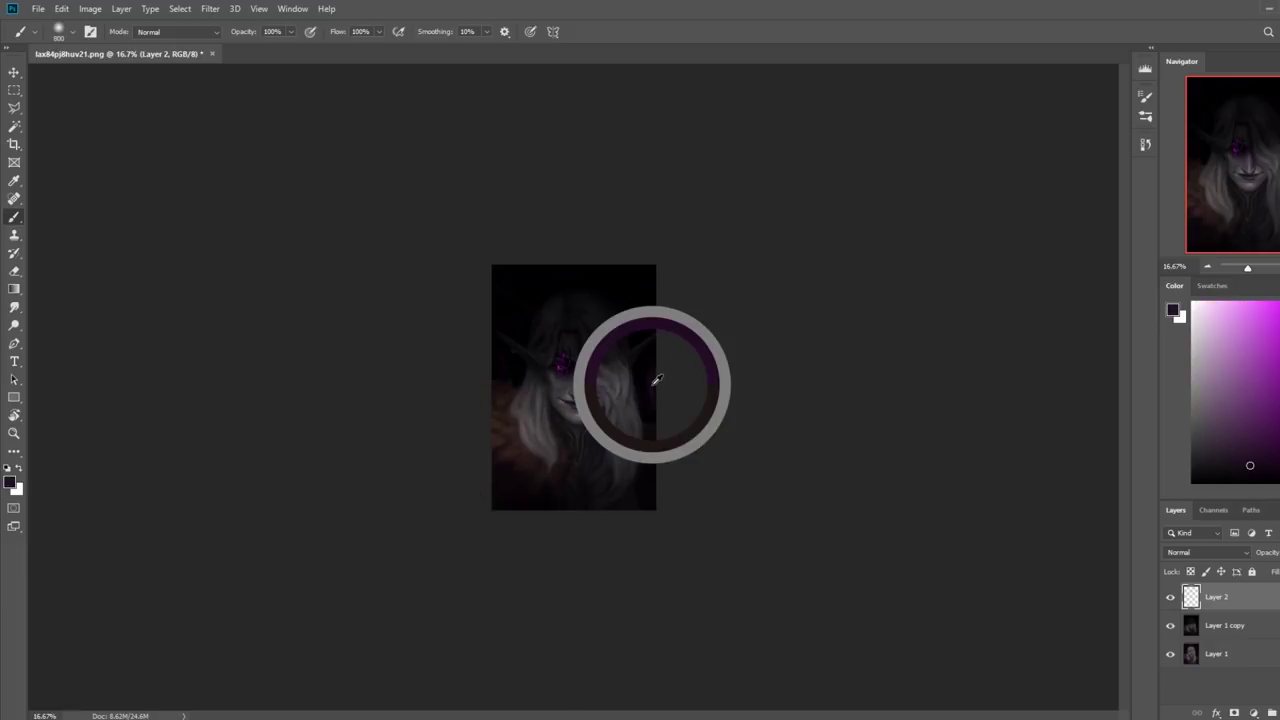
alt+click(655, 376)
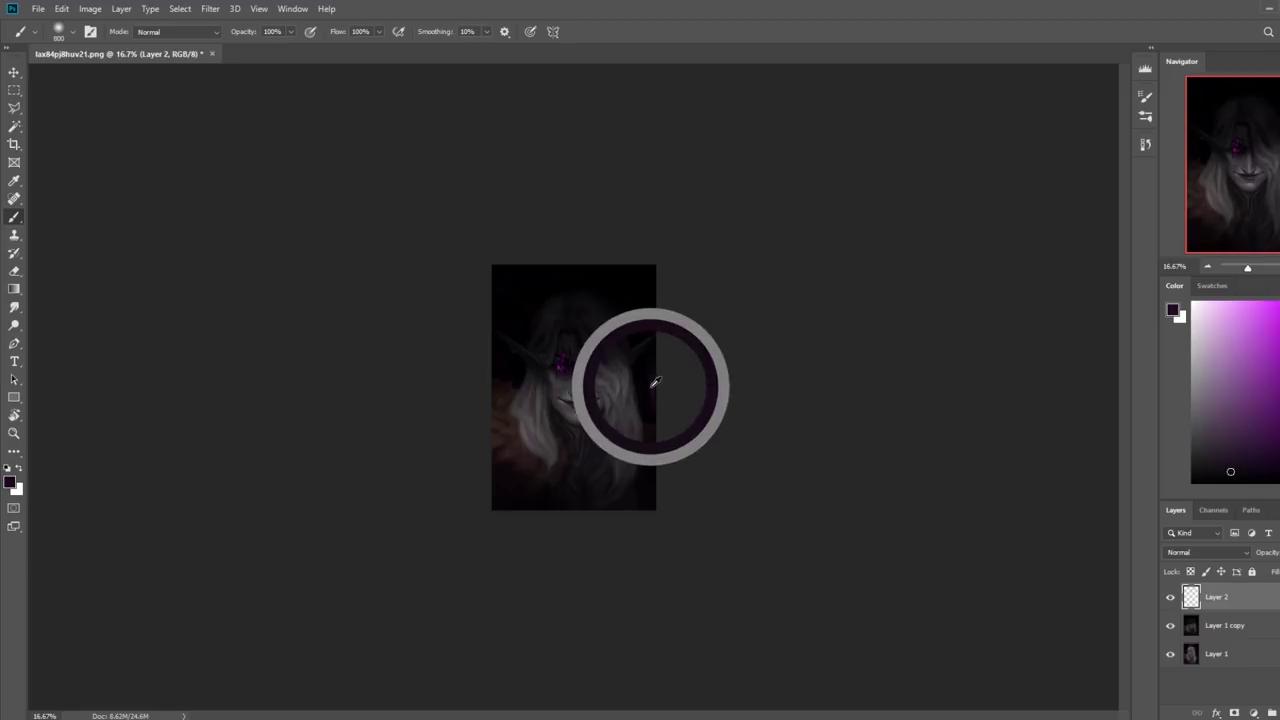
key(bracketright)
key(bracketright)
key(bracketright)
key(bracketright)
key(bracketright)
key(bracketright)
key(bracketright)
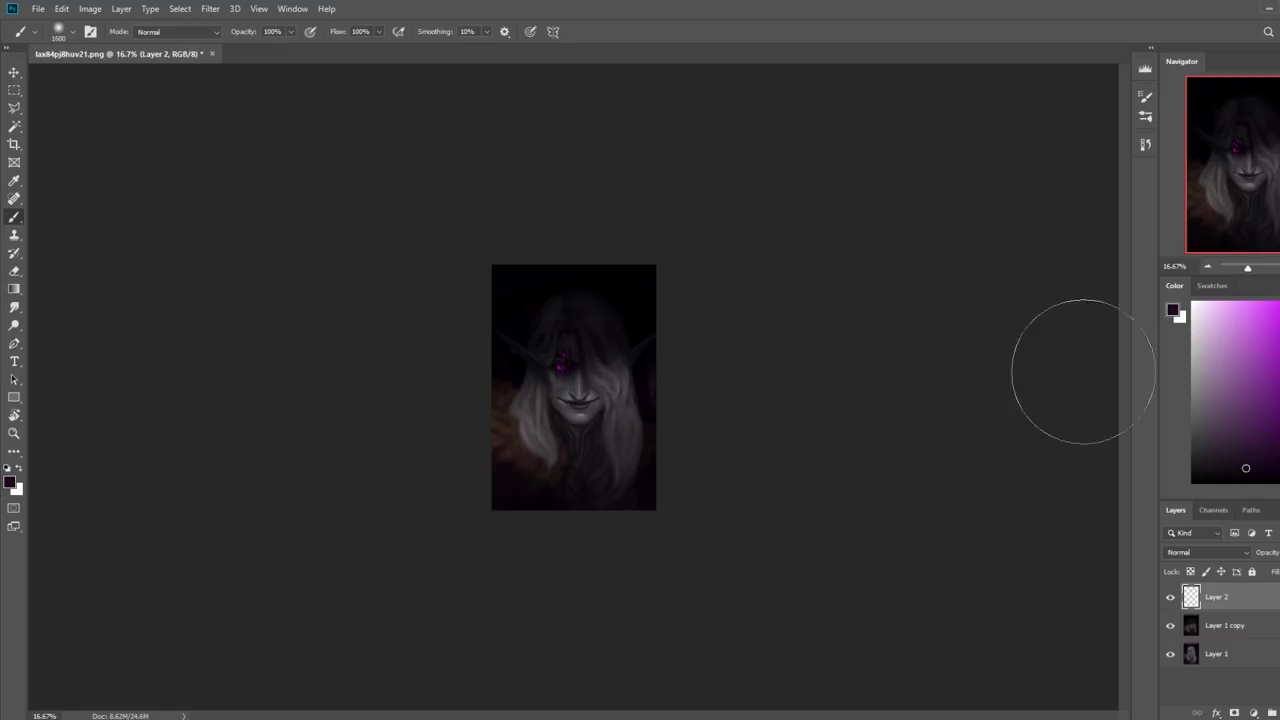
click(1193, 553)
click(1176, 699)
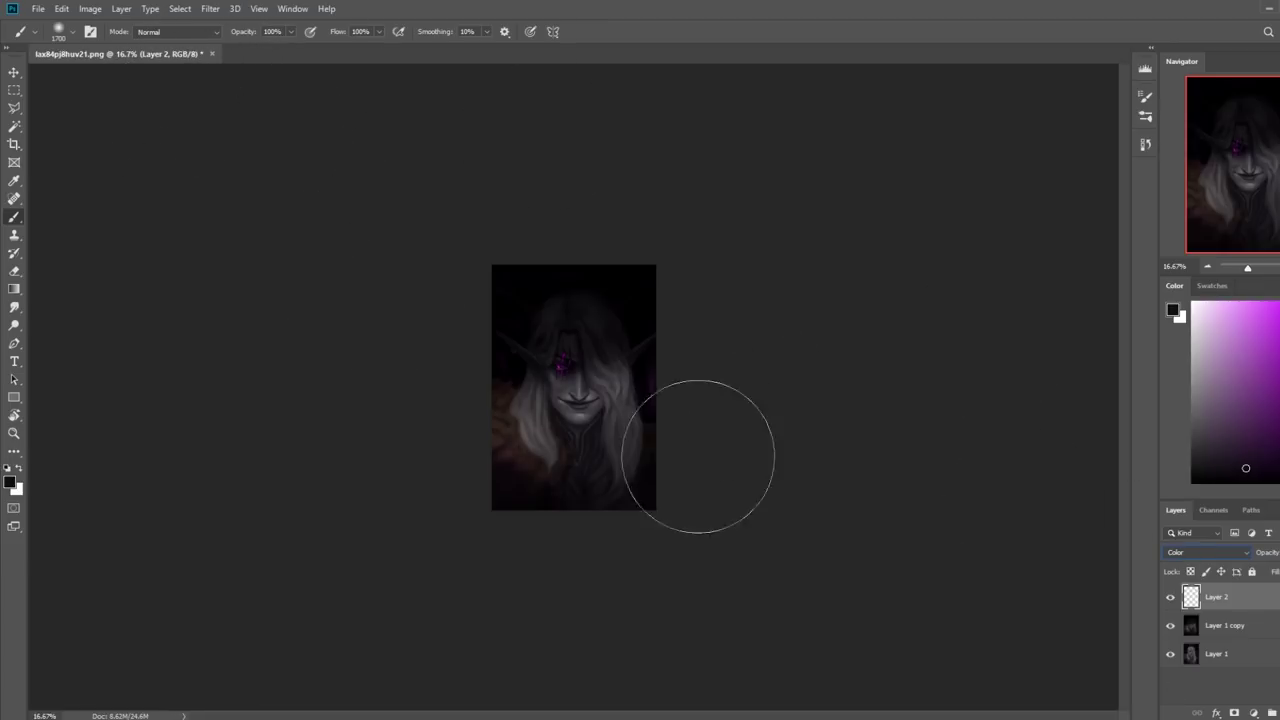
Try to tint the brown fur, hair and clothing dark purple with a large soft brush
key(bracketleft)
mouse_move(488, 400)
mouse_down()
mouse_move(551, 515)
mouse_move(498, 424)
mouse_move(490, 449)
mouse_move(529, 476)
mouse_move(494, 428)
mouse_up()
key(bracketleft)
key(bracketleft)
key(bracketleft)
key(bracketleft)
key(bracketleft)
key(bracketleft)
key(bracketleft)
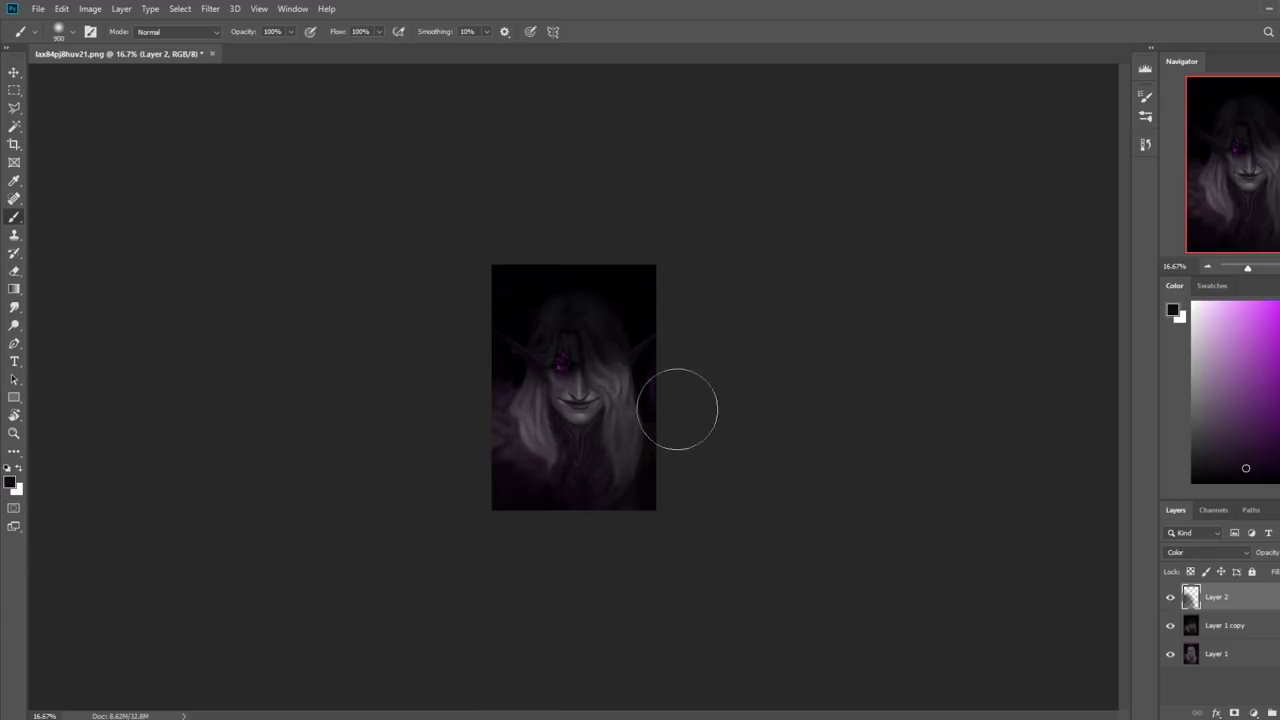
key(ctrl+z)
key(ctrl+z)
key(ctrl+z)
key(ctrl+z)
key(ctrl+z)
Keep the layer in Color mode, undo a full-strength tint on the fur and lower the brush opacity to 22%
key(bracketleft)
key(bracketleft)
key(bracketleft)
key(bracketleft)
key(bracketleft)
key(bracketleft)
click(1206, 552)
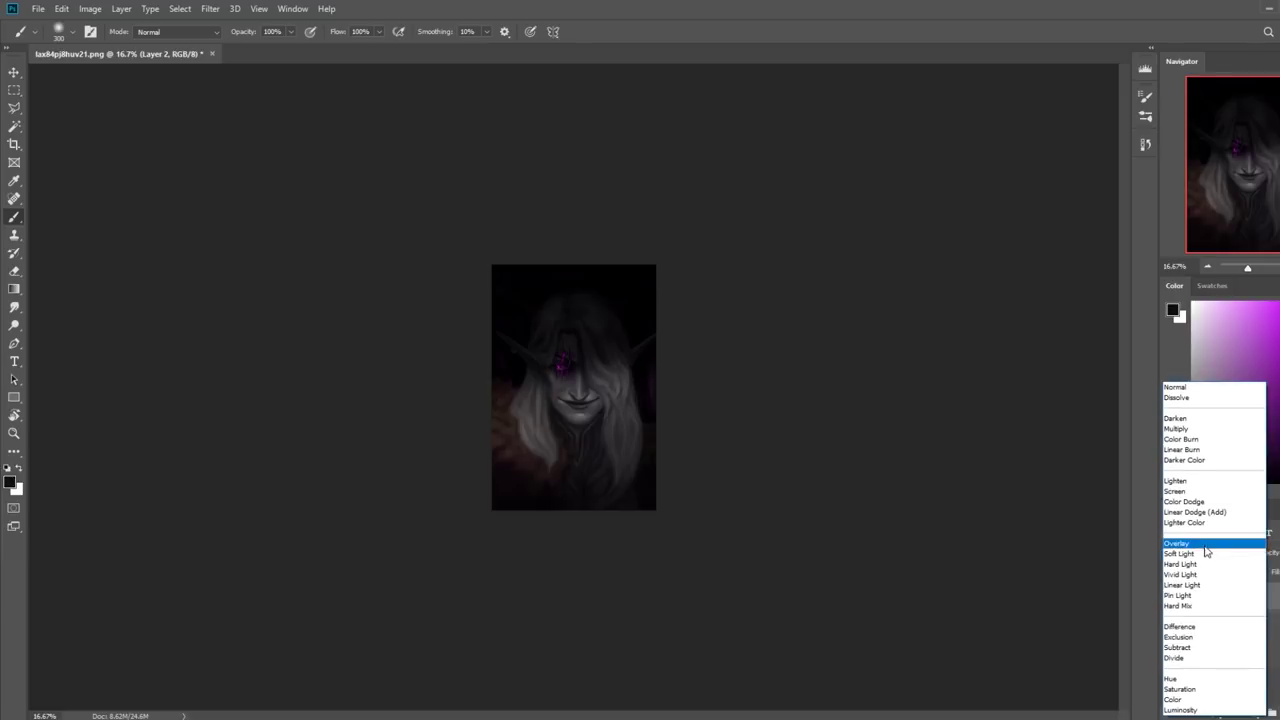
click(1200, 697)
mouse_move(525, 396)
mouse_down()
mouse_move(489, 400)
mouse_move(498, 420)
mouse_up()
click(290, 31)
drag(296, 51, 265, 51)
key(ctrl+z)
Tint the brown fur collar dark purple with a soft brush of about 600 px, and merge the tint layer down
key(bracketright)
key(bracketright)
key(bracketright)
key(bracketleft)
key(bracketleft)
drag(491, 417, 511, 477)
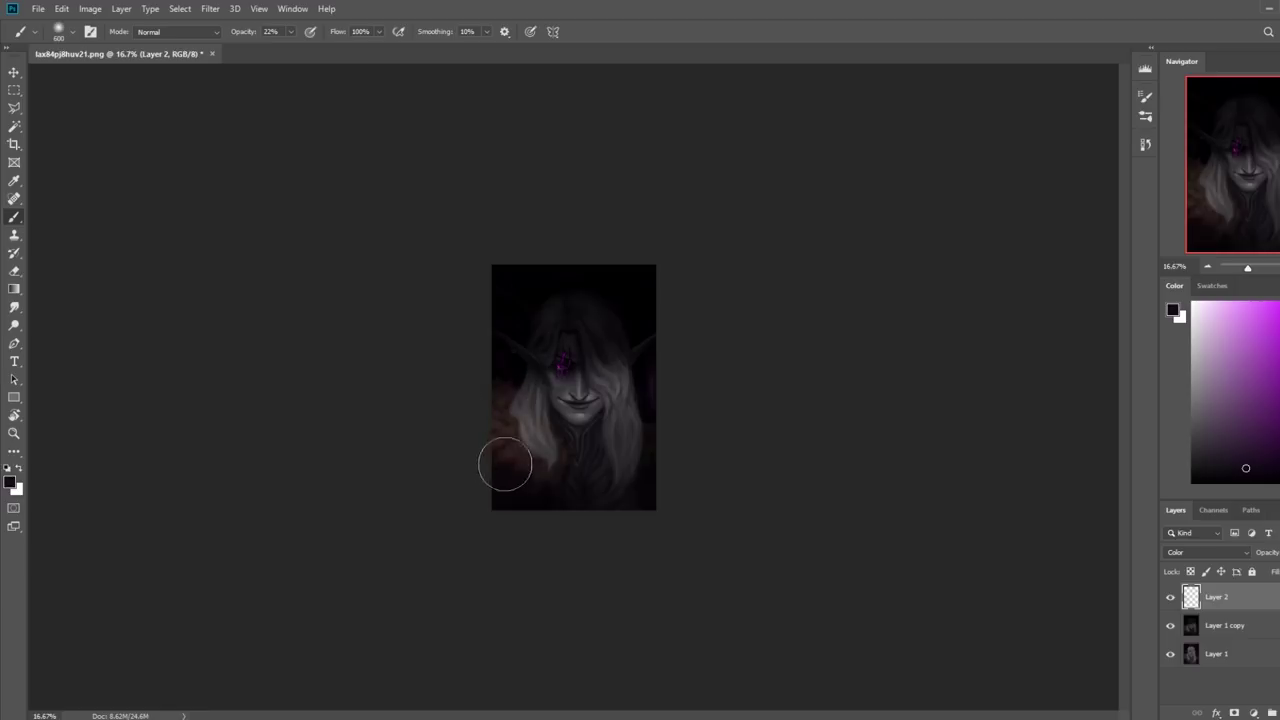
drag(511, 377, 563, 466)
key(bracketleft)
right_click(1219, 604)
click(1219, 427)
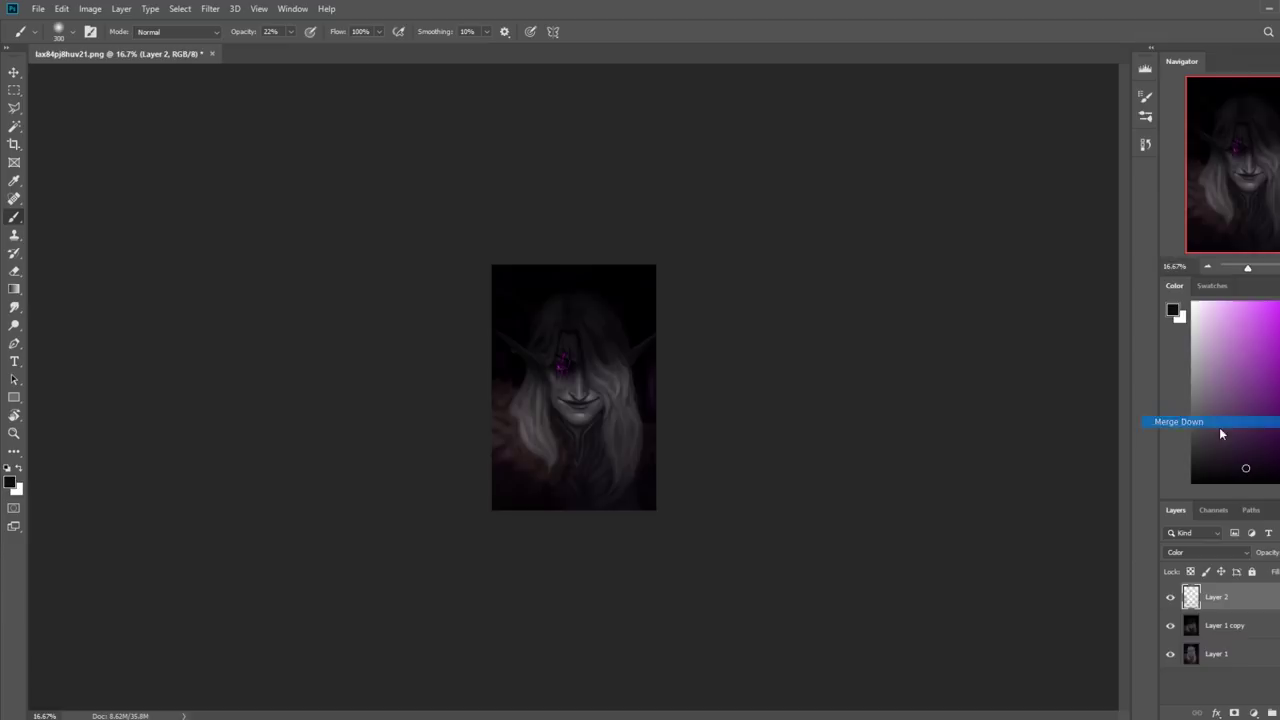
Choose the 30 px sketching brush, reduce its size and sample bright magenta from the glowing scars around the eye
key(z)
drag(494, 314, 627, 412)
key(b)
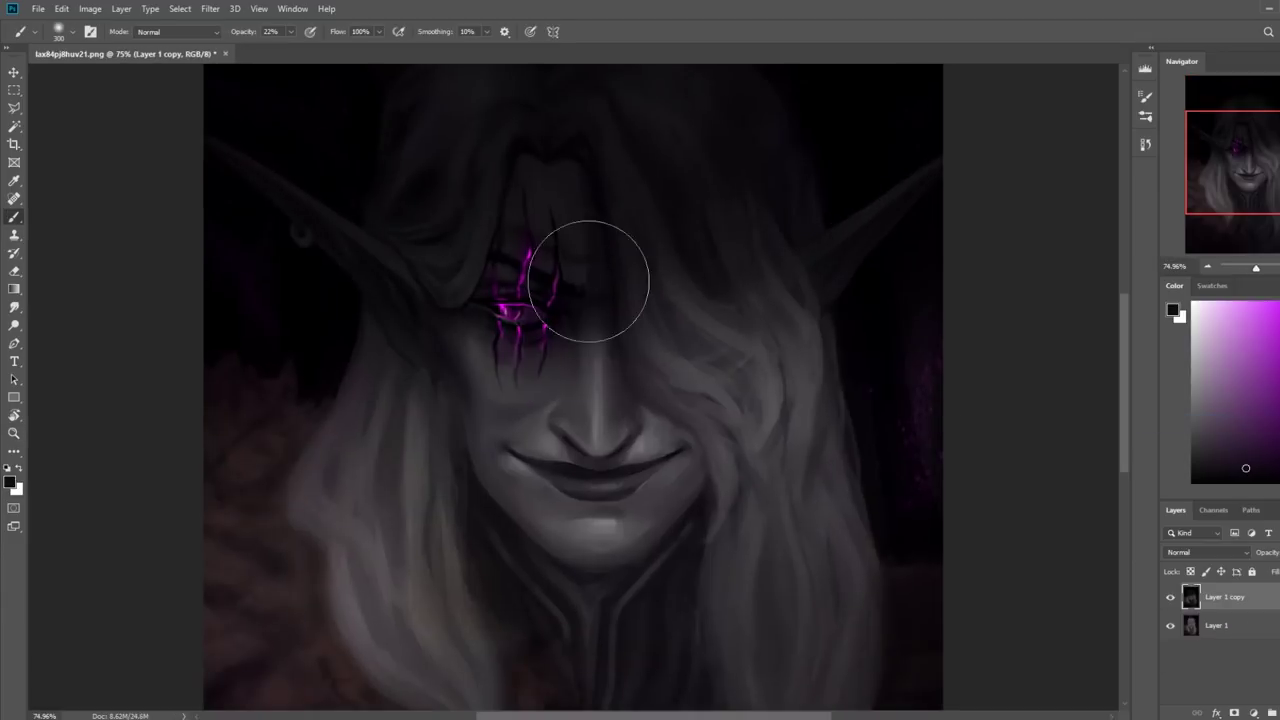
drag(594, 271, 648, 440)
right_click(656, 342)
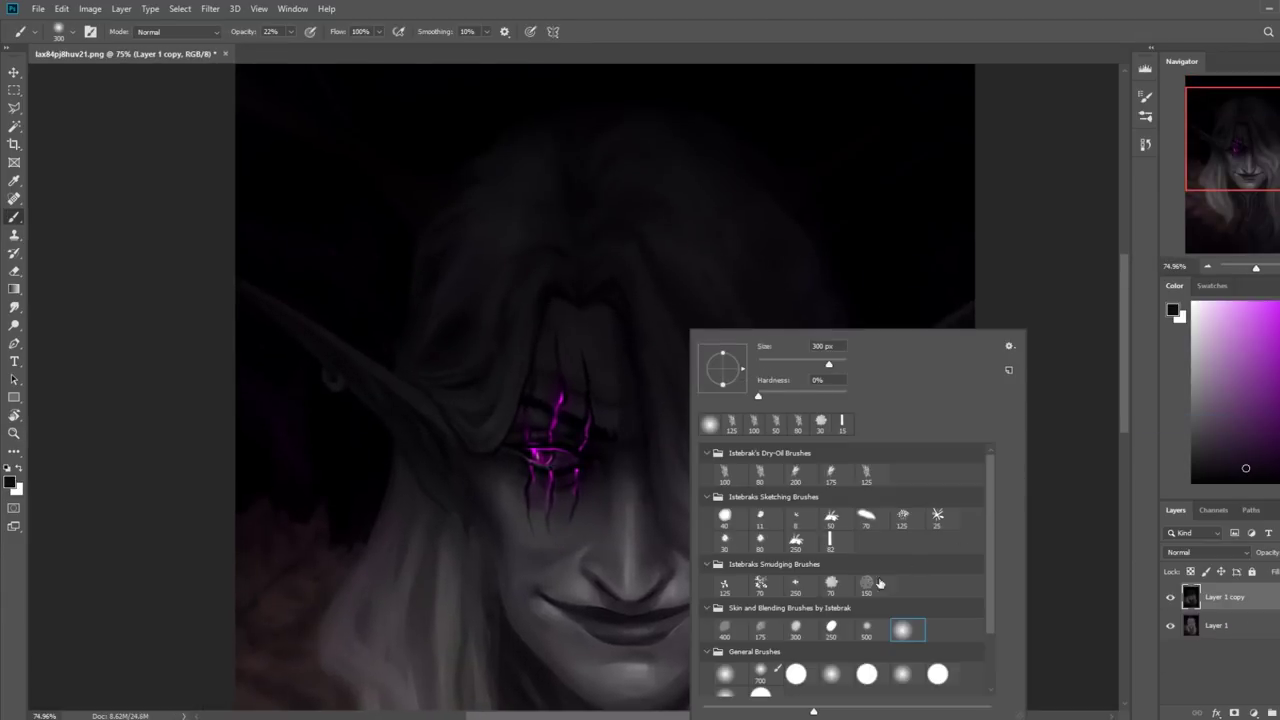
click(760, 540)
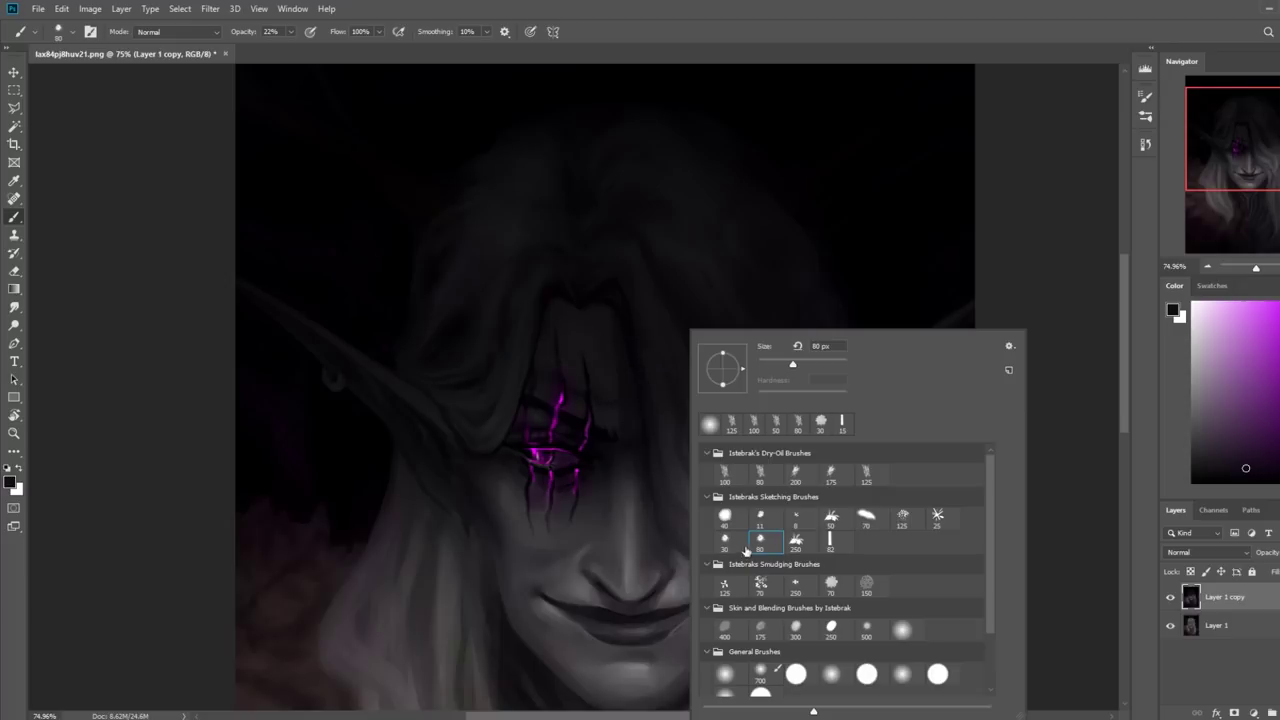
click(725, 540)
alt+click(574, 387)
key(bracketleft)
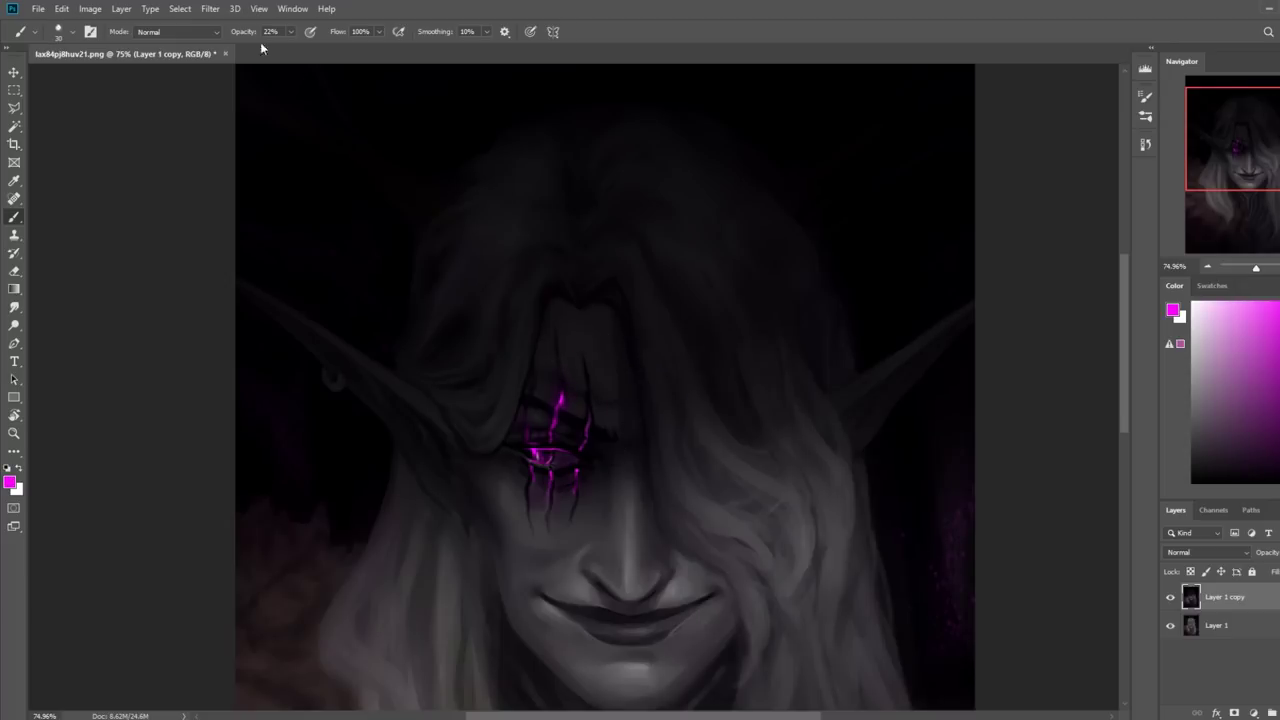
Paint brighter magenta lines along the eye scars with a 9 px brush at 60% opacity, undoing the last stroke
click(290, 31)
drag(288, 47, 315, 47)
click(560, 363)
mouse_move(559, 386)
mouse_down()
mouse_move(556, 340)
mouse_move(583, 360)
mouse_up()
key(ctrl+z)
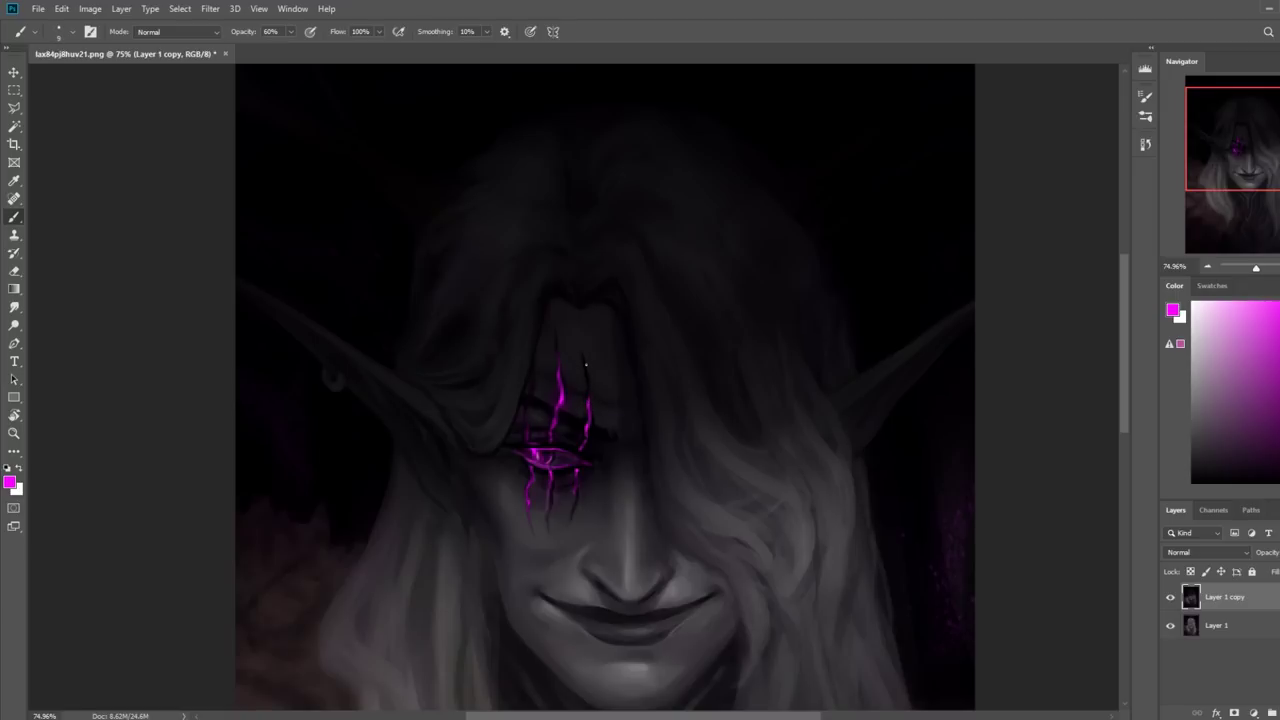
scroll(573, 357, down, 4)
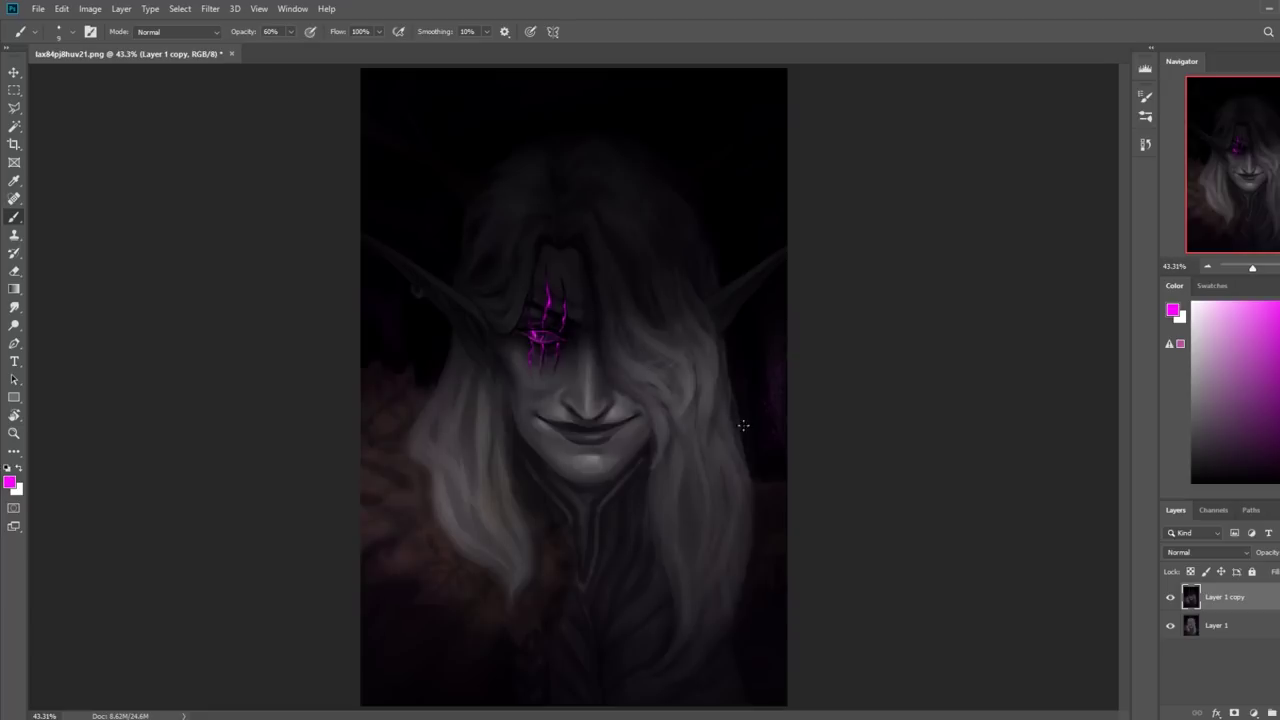
scroll(745, 435, down, 1)
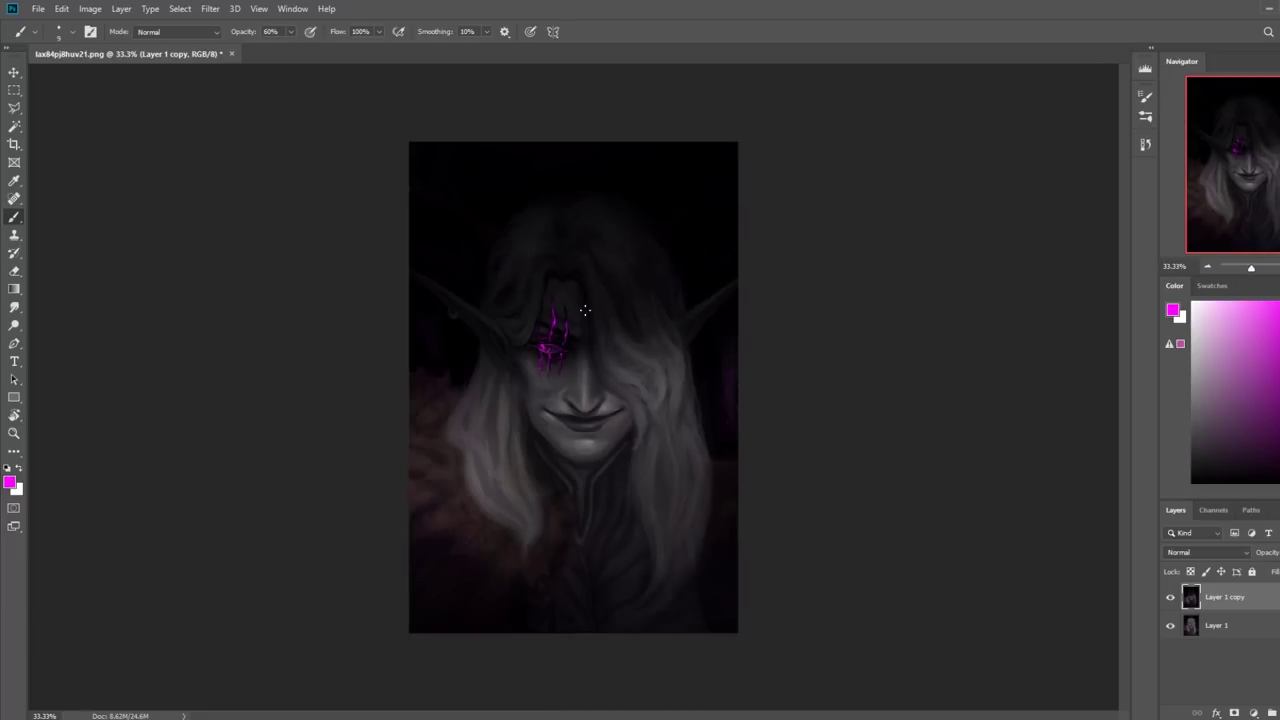
Switch to the soft skin-blending brush and enlarge it to 400 px
right_click(585, 311)
key(r)
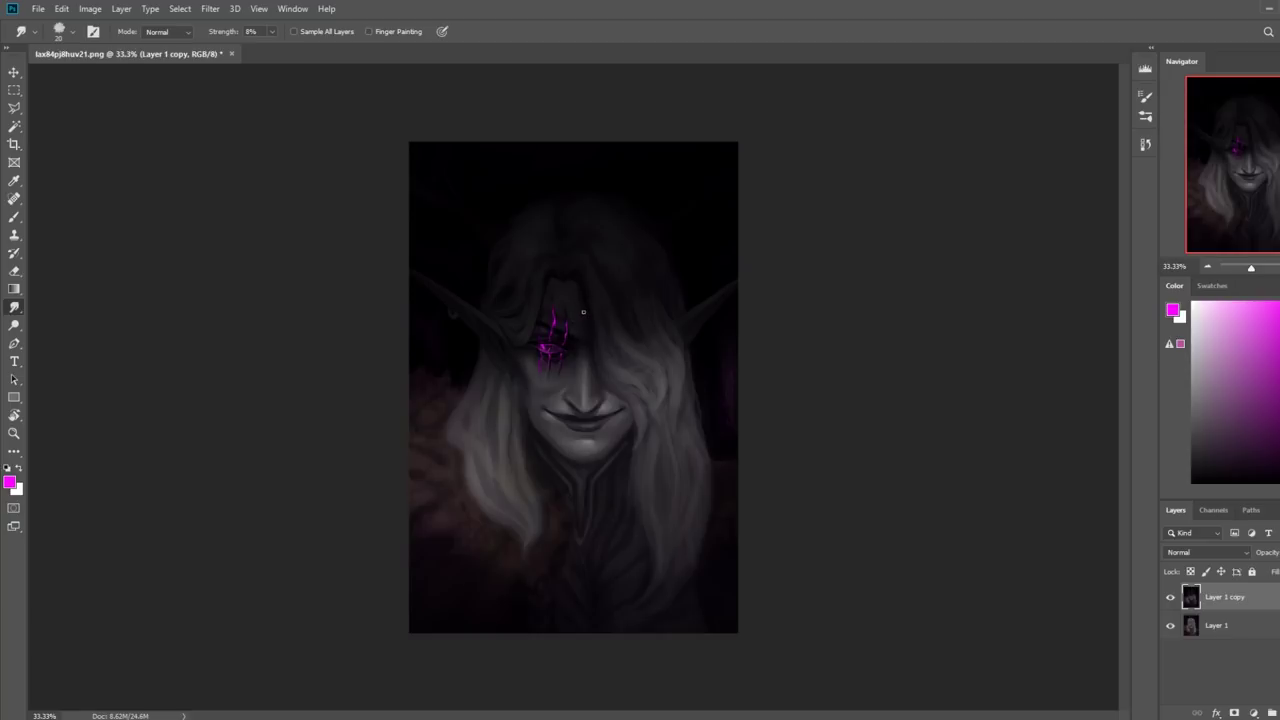
key(b)
right_click(652, 330)
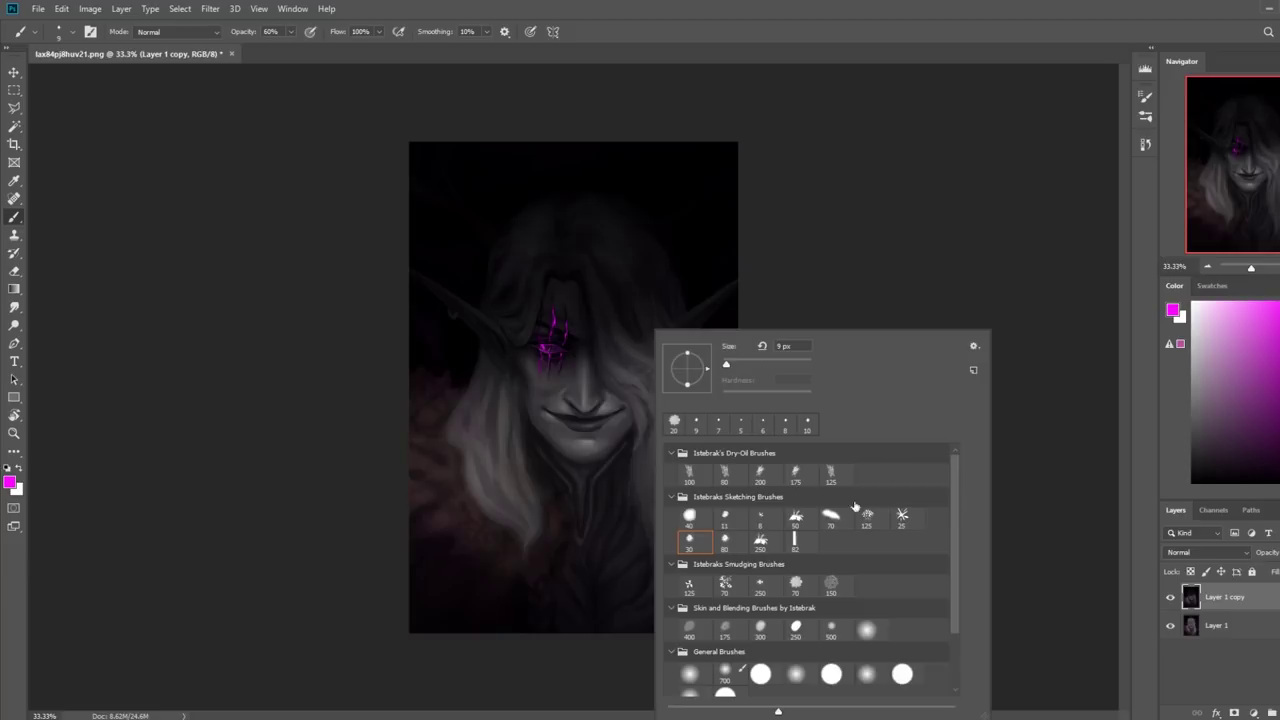
double_click(873, 630)
key(bracketright)
key(bracketright)
key(bracketright)
key(bracketright)
key(bracketright)
key(bracketright)
key(bracketright)
key(bracketright)
key(bracketright)
key(bracketright)
key(bracketright)
key(bracketright)
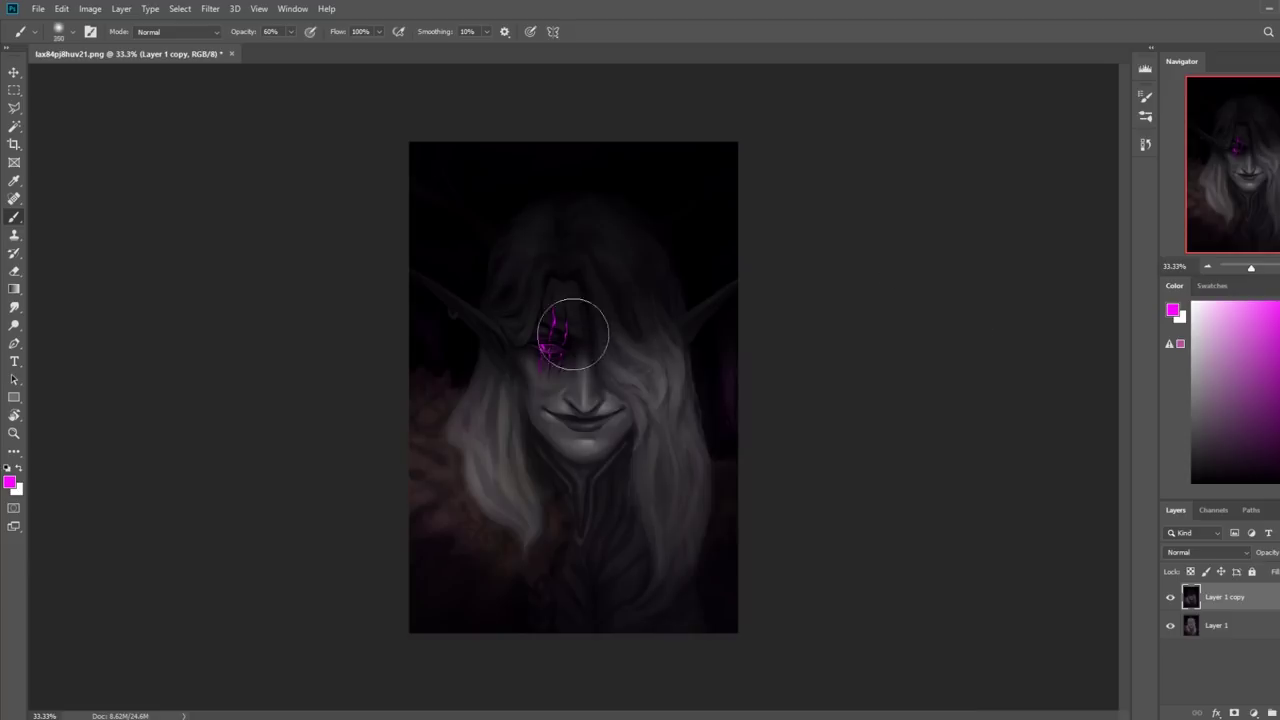
Sample the grey beside the nose, resize the soft brush to 500 px and reset the painting colour to black
alt+click(590, 373)
key(bracketleft)
key(bracketleft)
key(bracketleft)
key(bracketleft)
key(bracketleft)
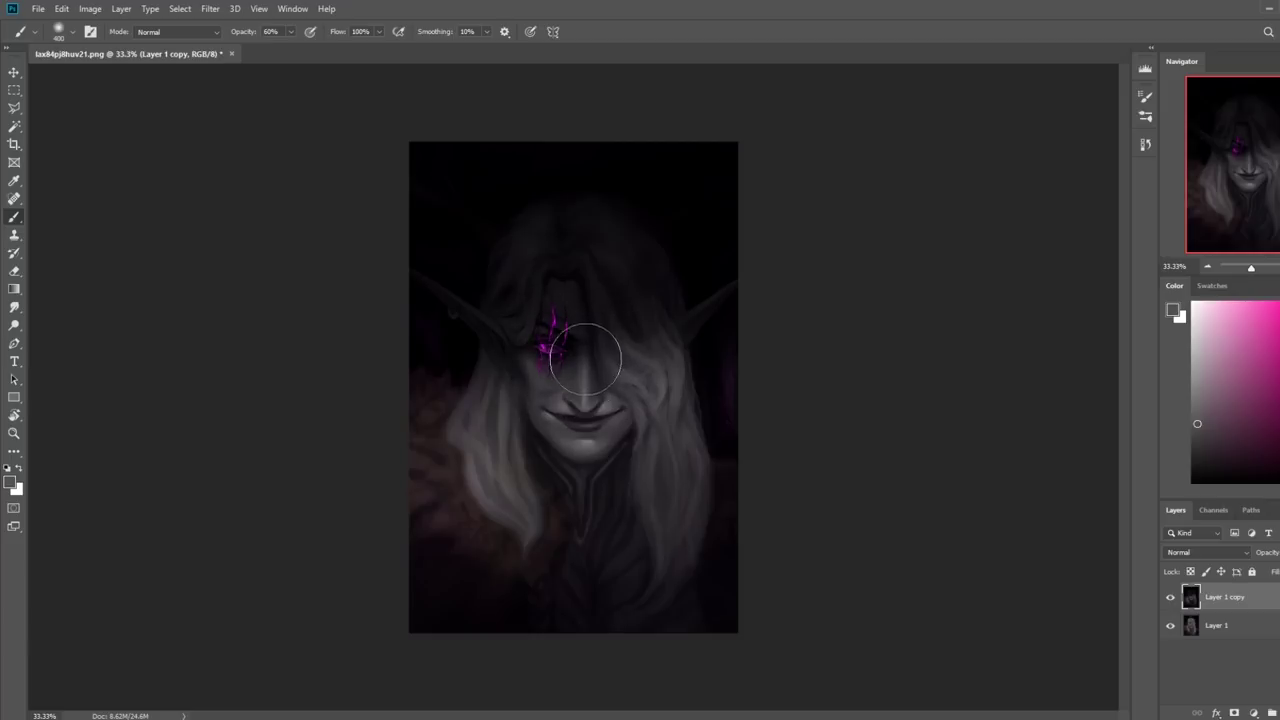
key(bracketright)
key(bracketright)
key(d)
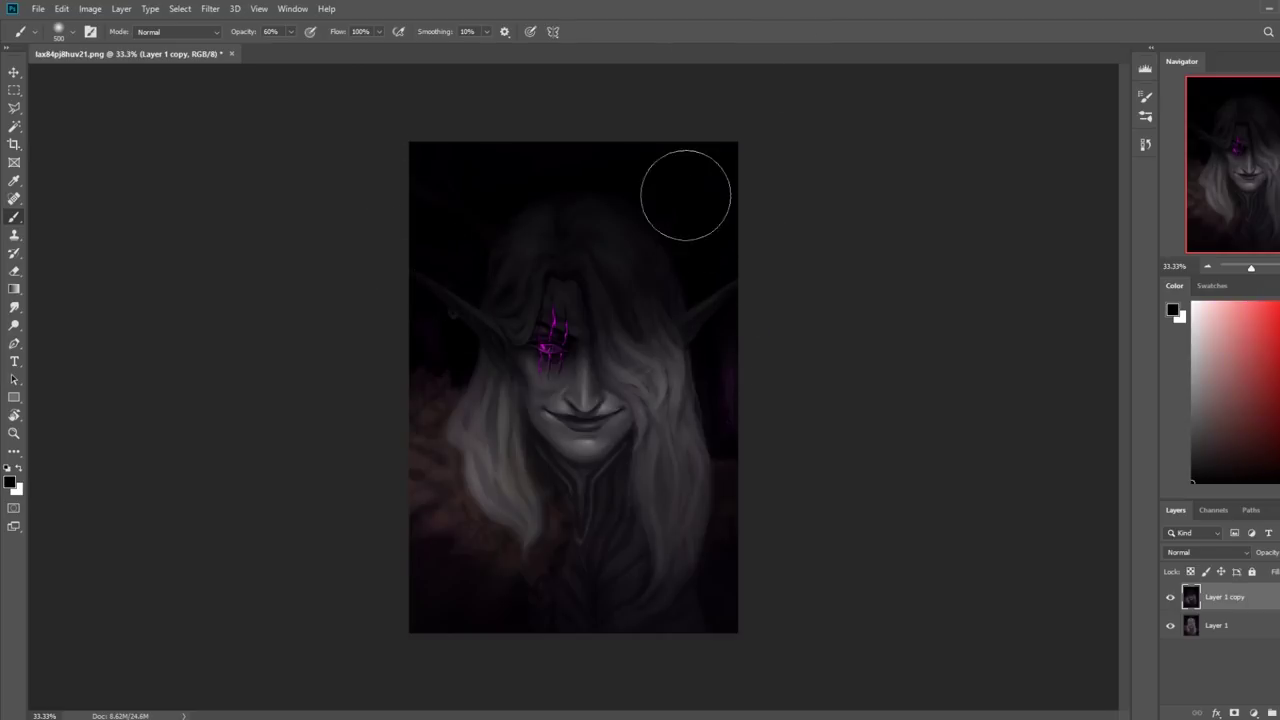
Try to darken the lower hair, fur and clothing in black with a soft 900 px brush at 60% opacity
key(bracketright)
key(bracketright)
key(bracketright)
key(bracketright)
key(bracketright)
key(bracketright)
key(bracketright)
key(bracketright)
key(bracketleft)
key(bracketleft)
key(bracketleft)
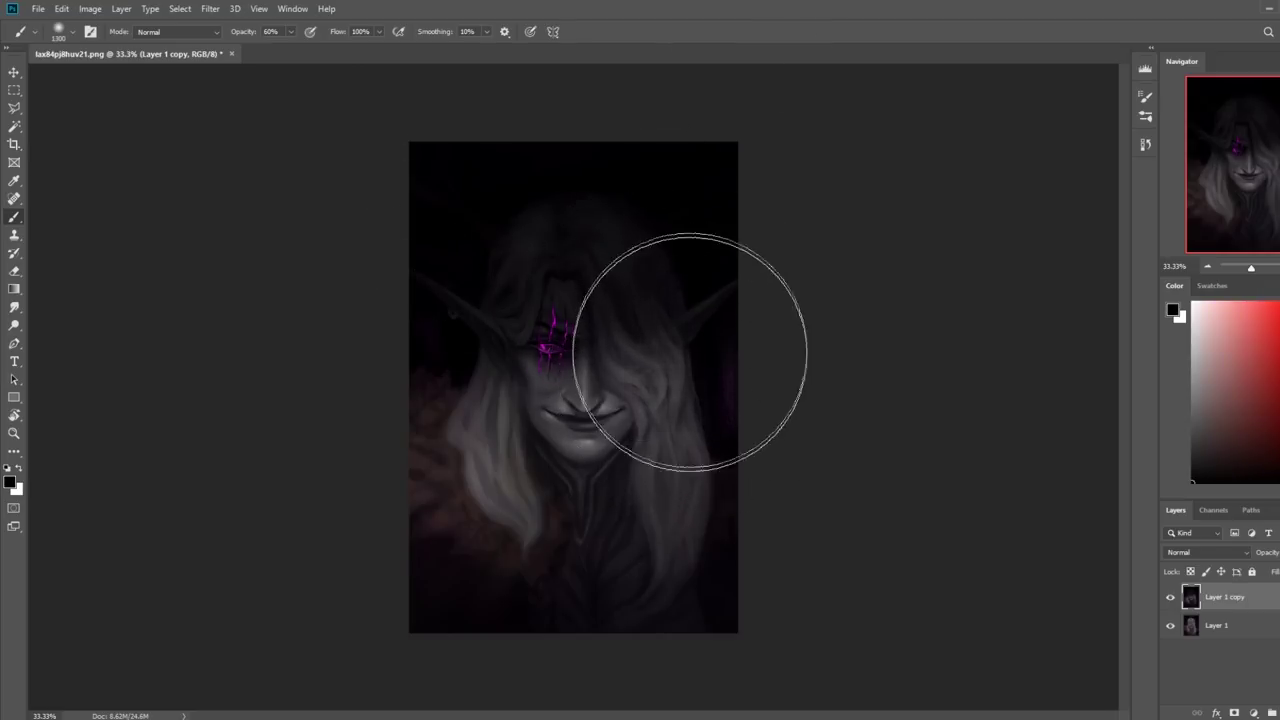
key(bracketleft)
key(bracketleft)
key(bracketleft)
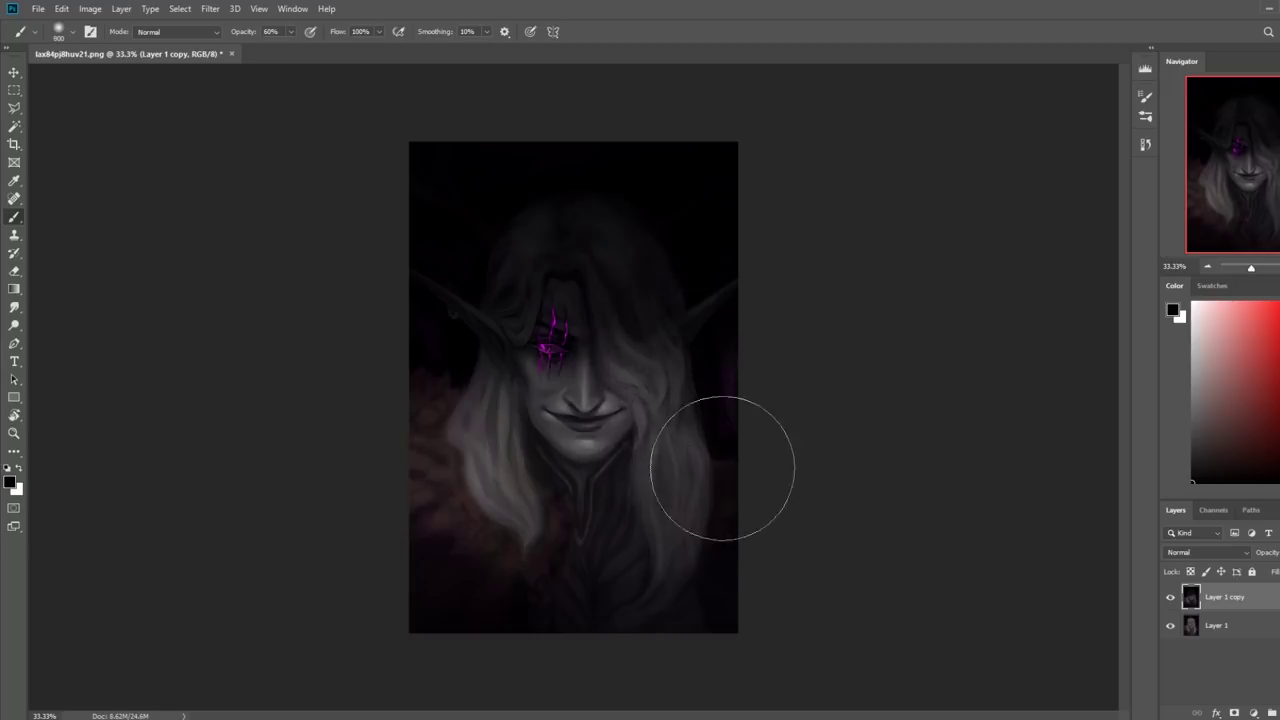
key(bracketright)
key(bracketright)
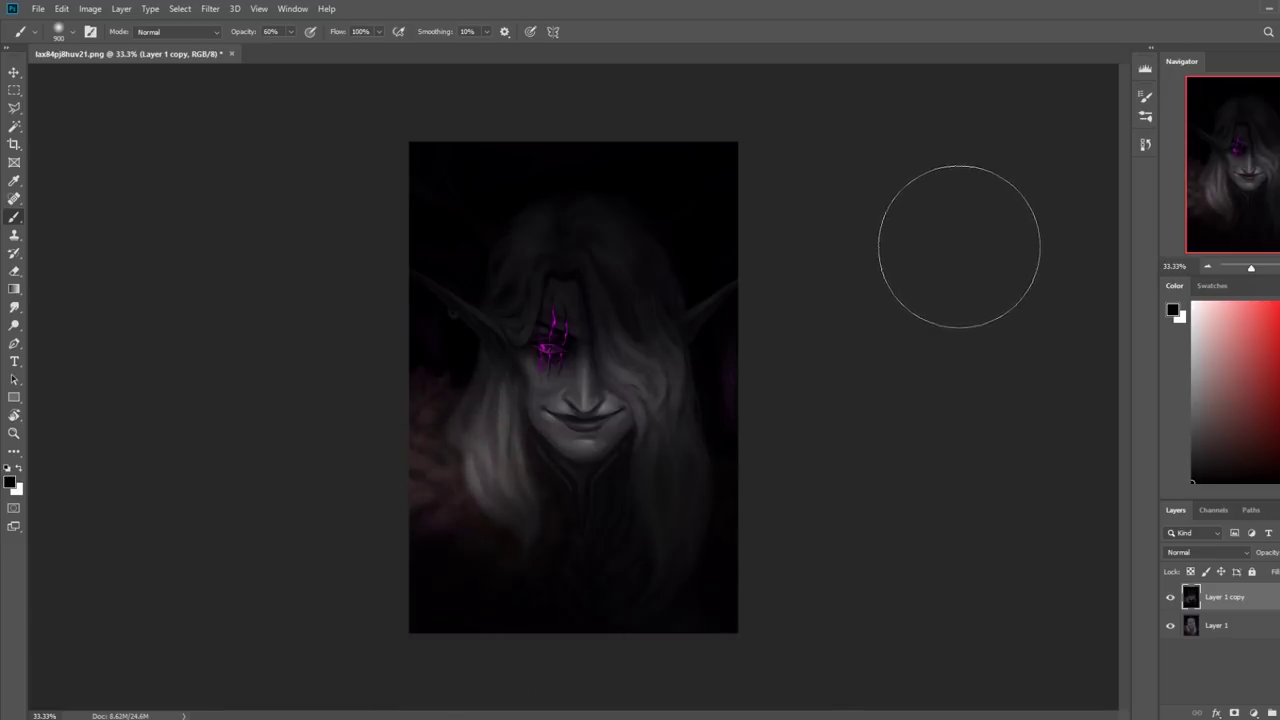
Undo the heavy black shading and lower the brush opacity to 17%
key(ctrl+z)
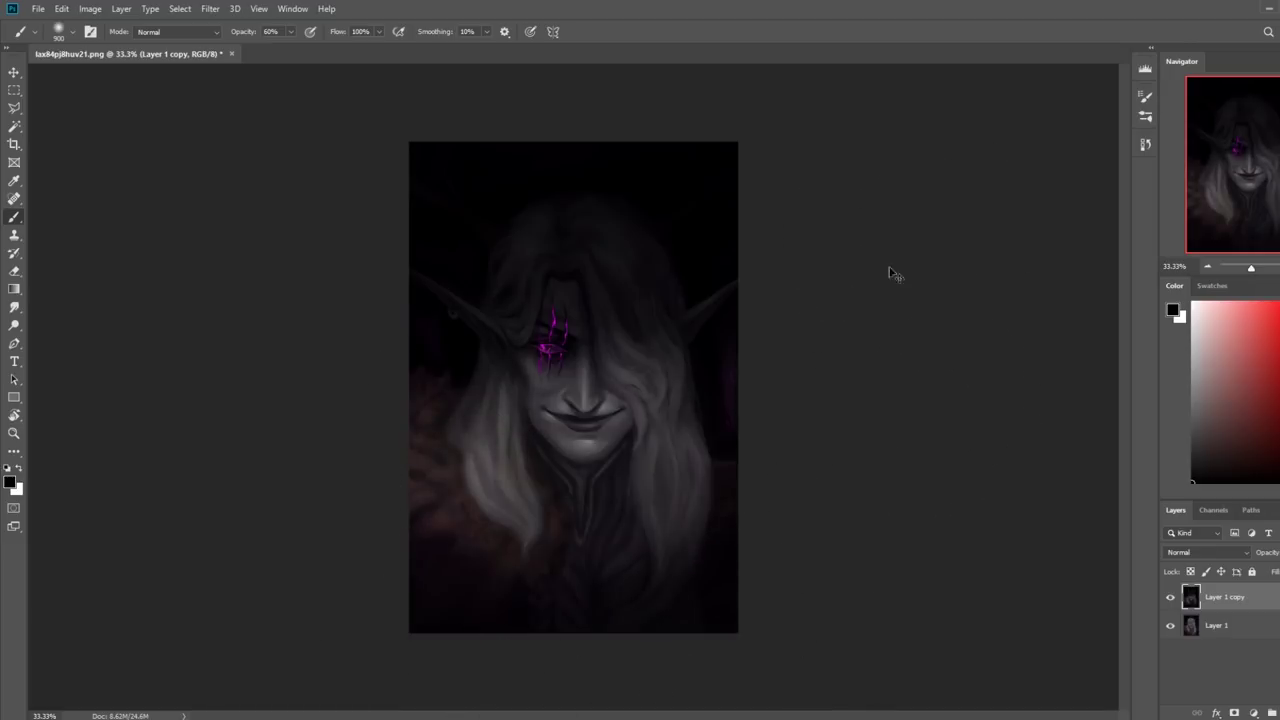
drag(290, 36, 262, 44)
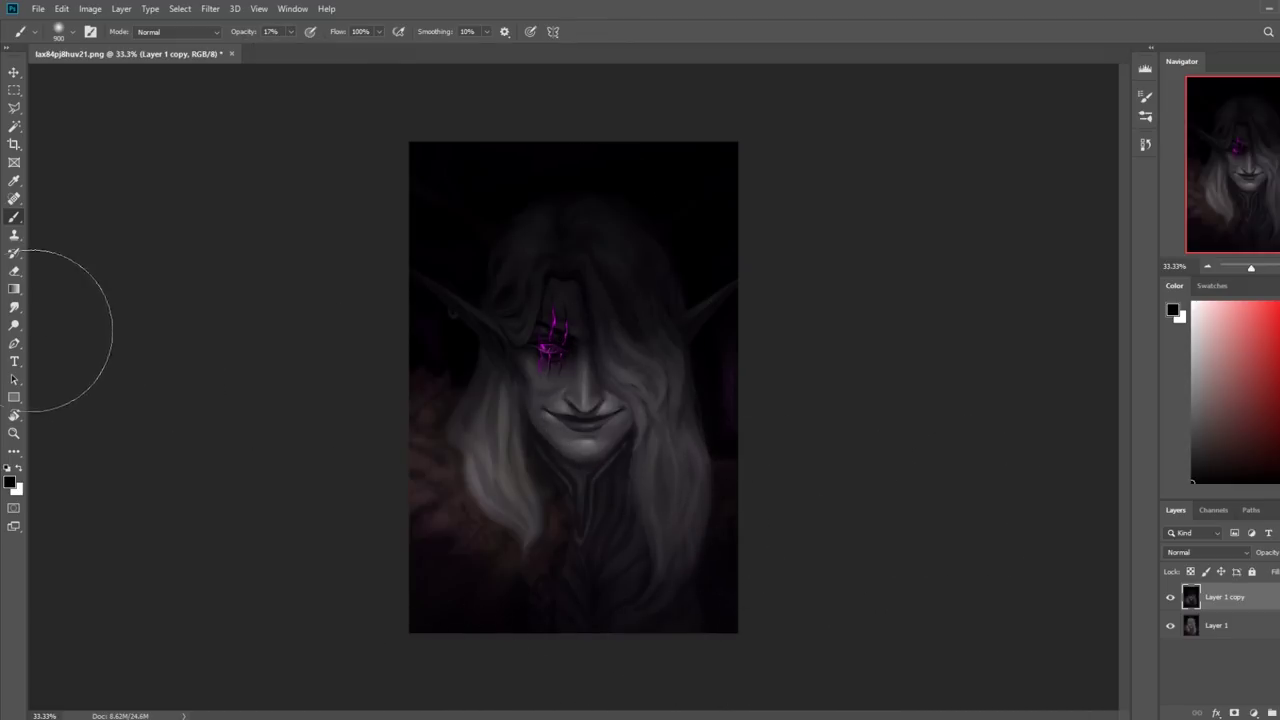
Brighten the highlights on the lower lip and chin with the Dodge tool in the Highlights range at a reduced exposure
click(14, 325)
key(bracketright)
key(bracketright)
key(bracketright)
key(bracketright)
key(bracketright)
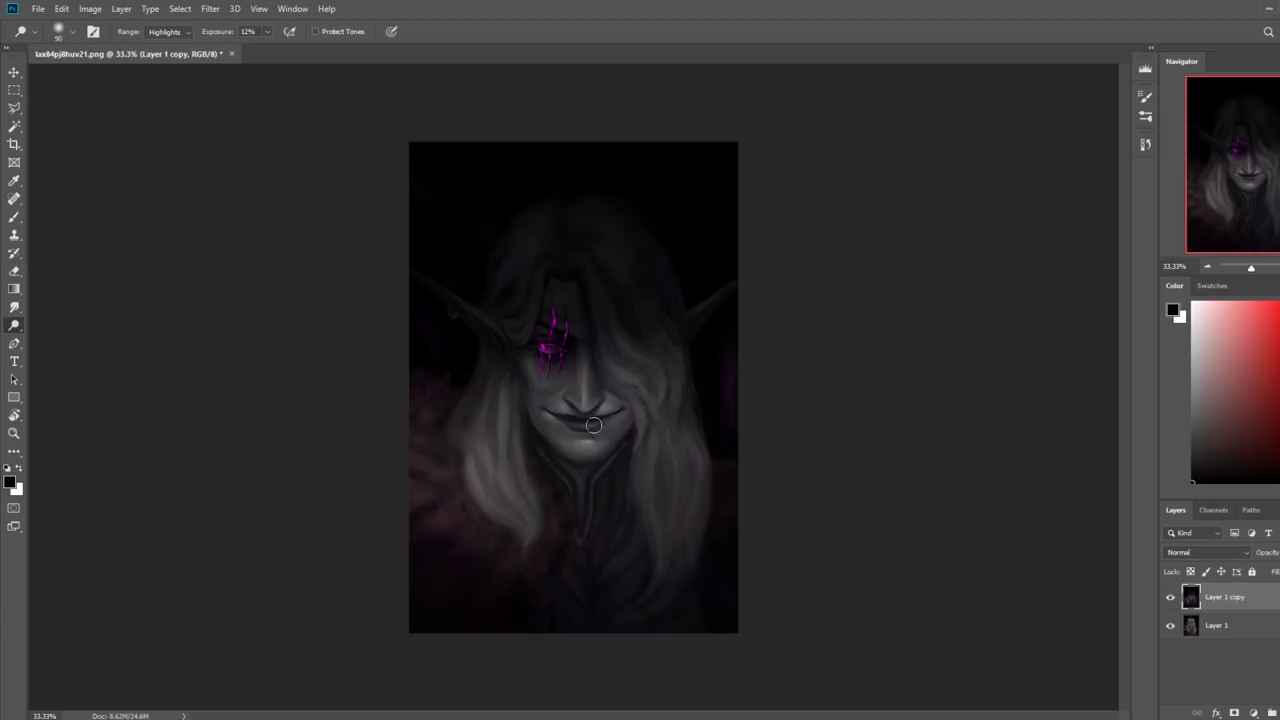
key(bracketleft)
key(bracketleft)
key(bracketleft)
key(bracketleft)
key(bracketleft)
key(bracketright)
key(bracketright)
key(bracketright)
key(bracketright)
key(bracketright)
key(bracketright)
key(bracketright)
click(267, 31)
drag(268, 48, 259, 48)
click(585, 438)
Sample purple from the glowing eye for the brush and duplicate the upper portrait layer
key(b)
alt+click(549, 339)
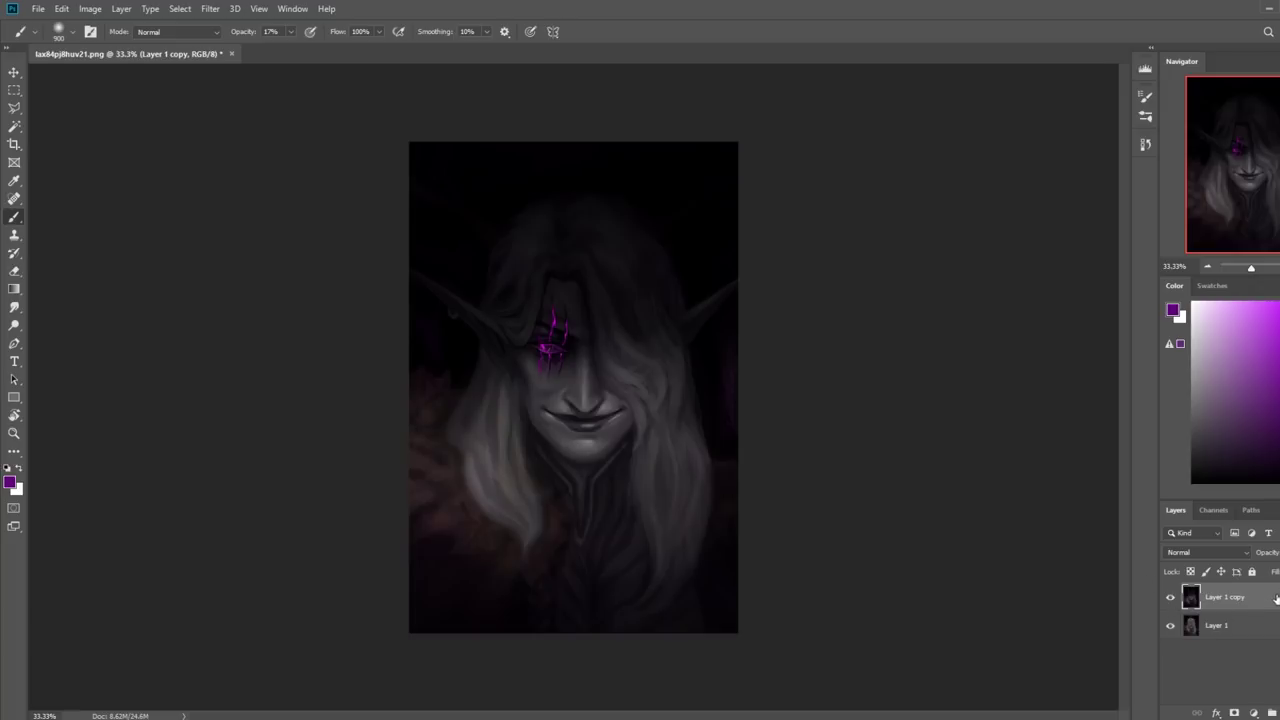
key(ctrl+j)
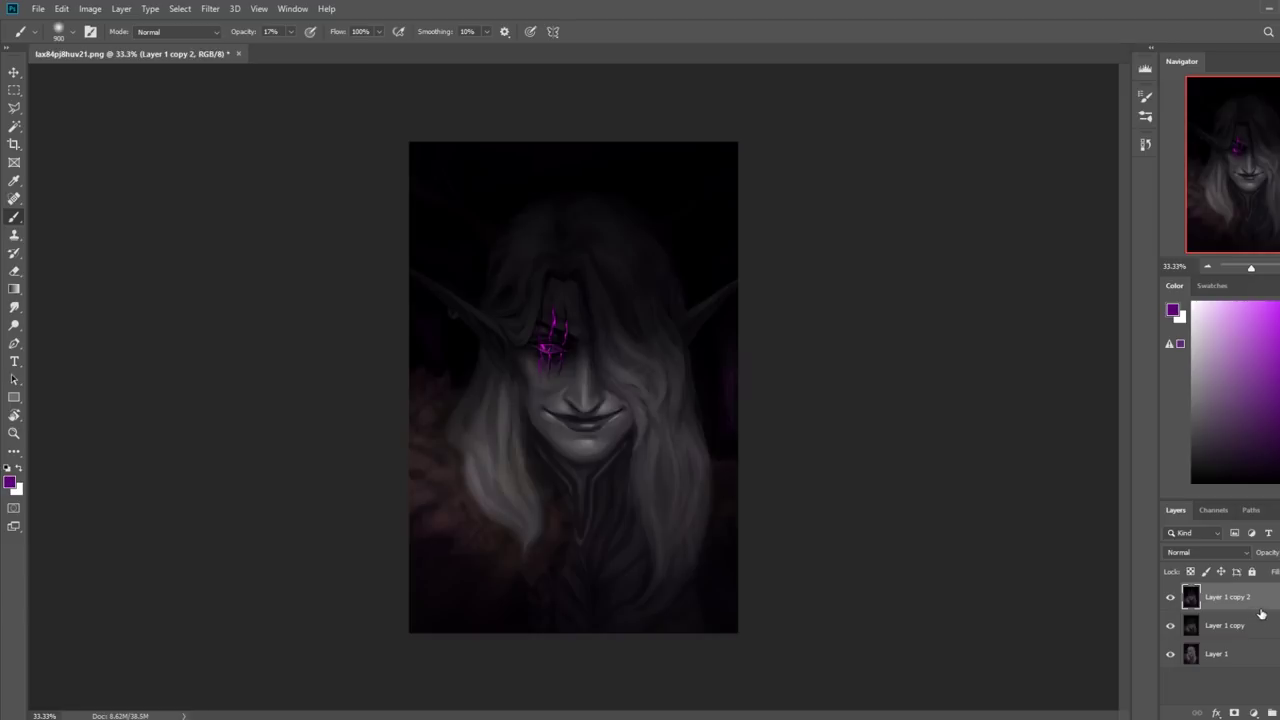
Darken the duplicated portrait layer by setting its Hue/Saturation Lightness to -18
key(ctrl+u)
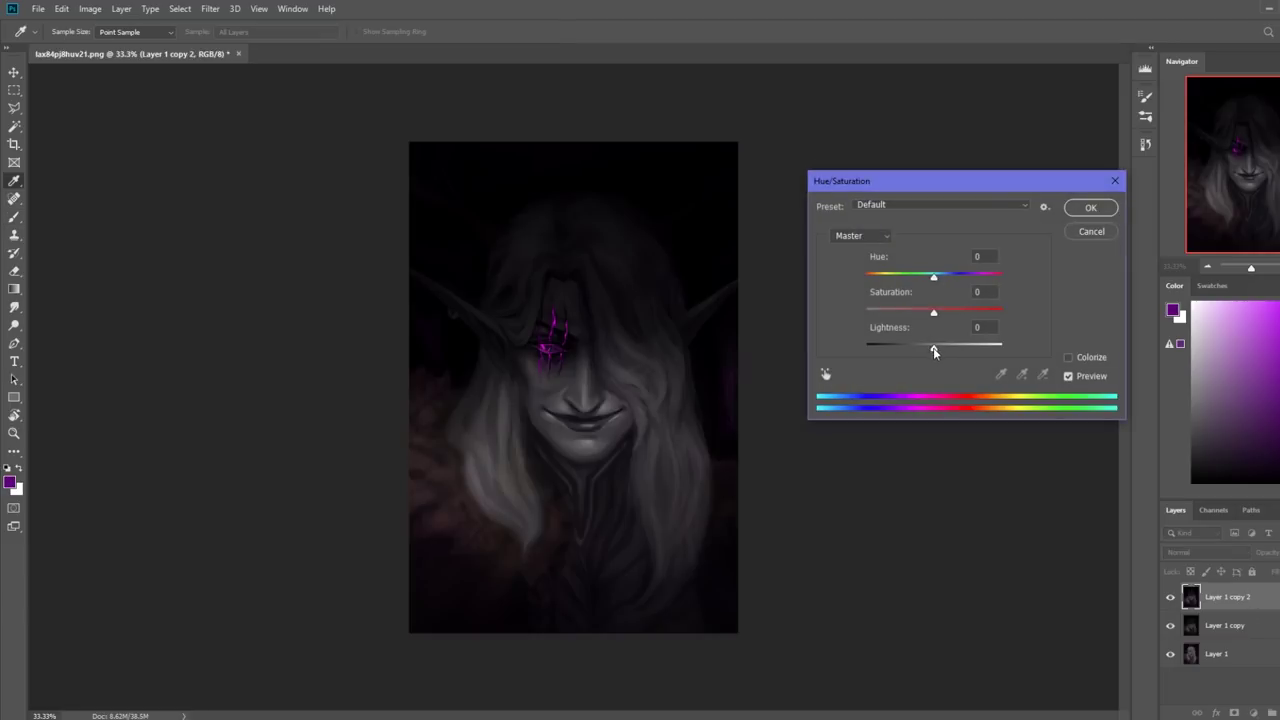
drag(934, 352, 922, 349)
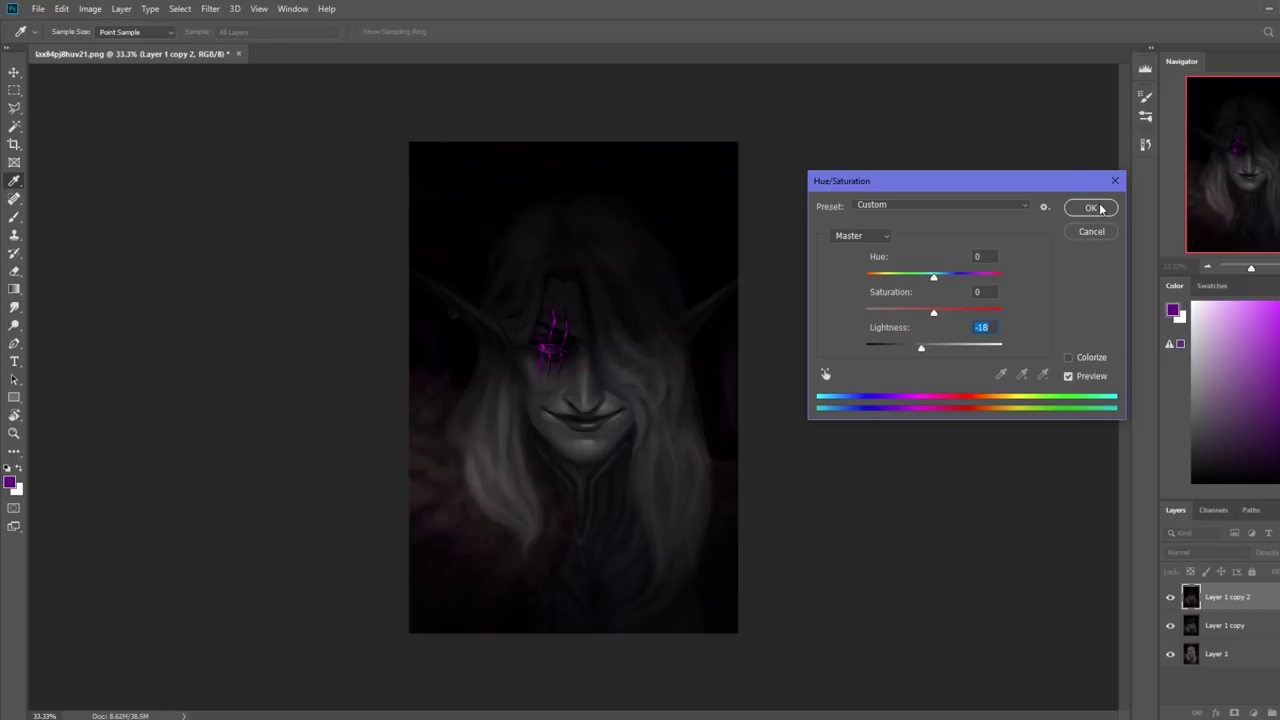
click(1092, 208)
key(b)
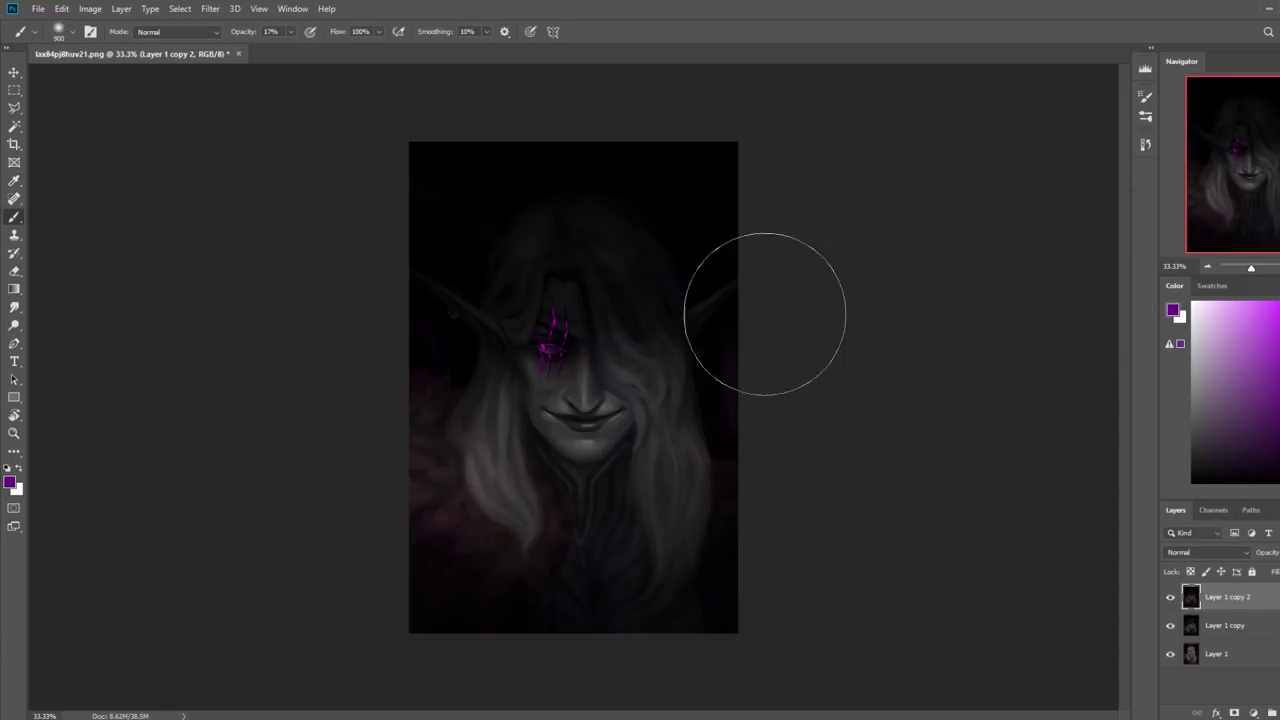
Erase the darkened top layer over the glowing eye and scars with a soft eraser, comparing the result with the layer hidden
key(e)
right_click(671, 334)
click(890, 629)
click(915, 268)
key(bracketleft)
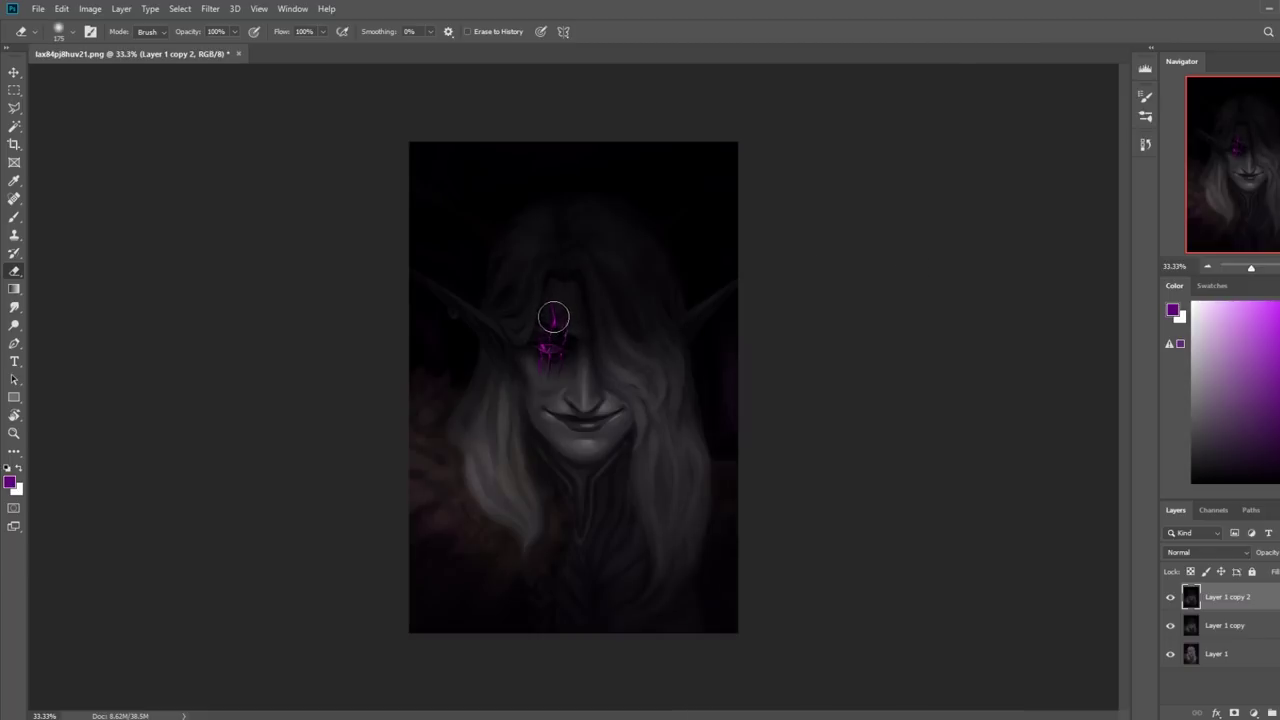
mouse_move(543, 337)
mouse_down()
mouse_move(541, 362)
mouse_move(564, 340)
mouse_move(546, 362)
mouse_move(553, 336)
mouse_up()
key(bracketleft)
key(bracketleft)
key(bracketleft)
key(bracketleft)
click(1170, 597)
click(1170, 597)
click(1170, 597)
click(1170, 597)
key(ctrl+u)
drag(934, 350, 912, 352)
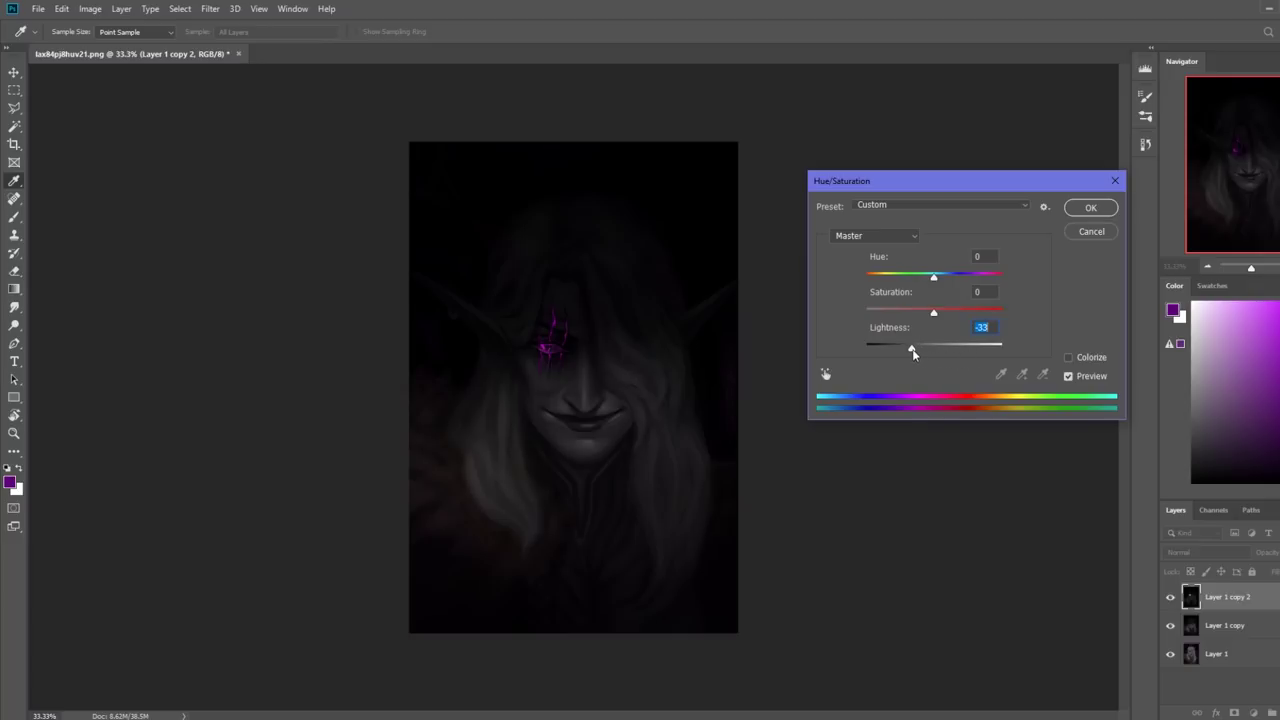
click(1091, 231)
Refine the erased area of the darkened top layer around the glowing eye and merge that layer down into Layer 1 copy
key(e)
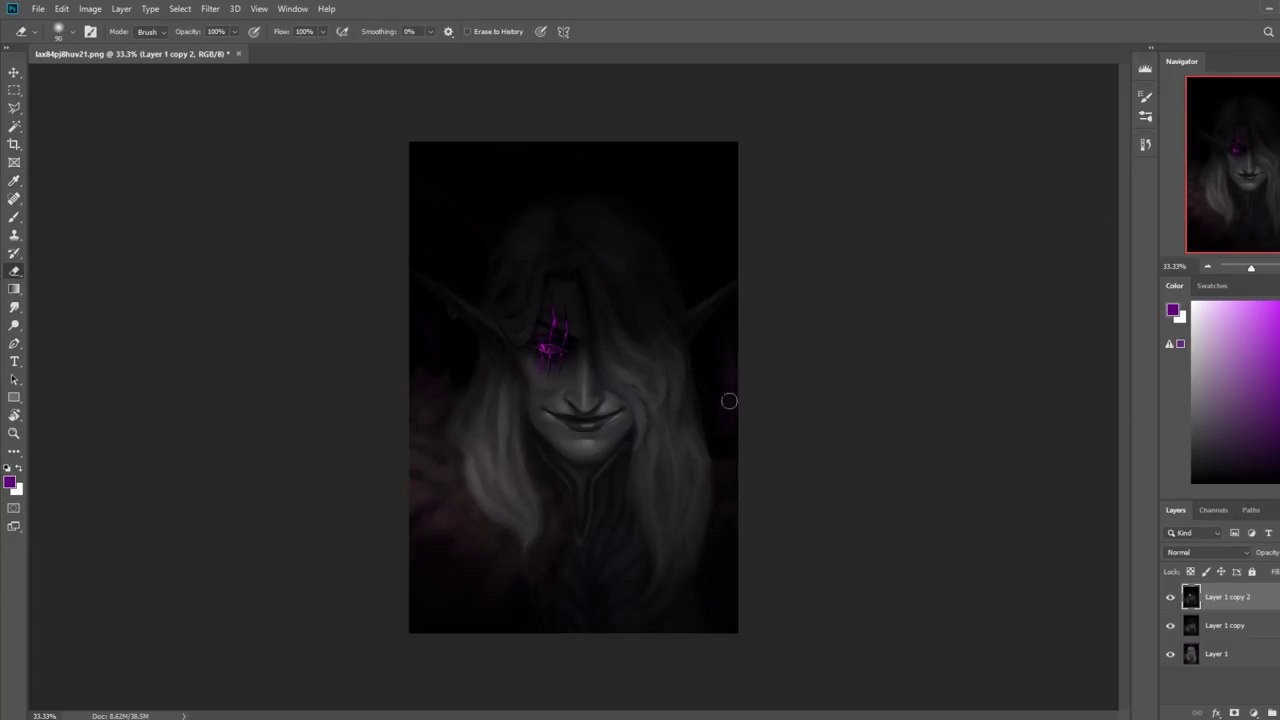
click(1172, 598)
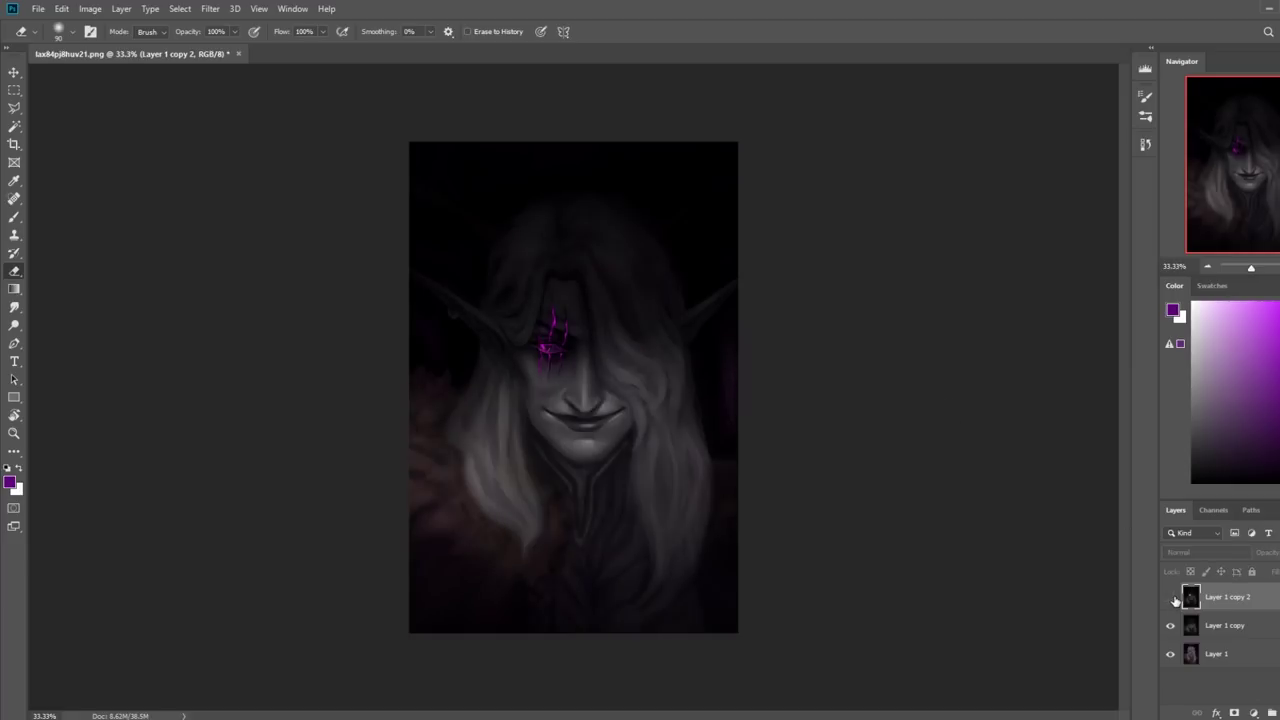
click(1172, 598)
click(1172, 598)
click(1172, 598)
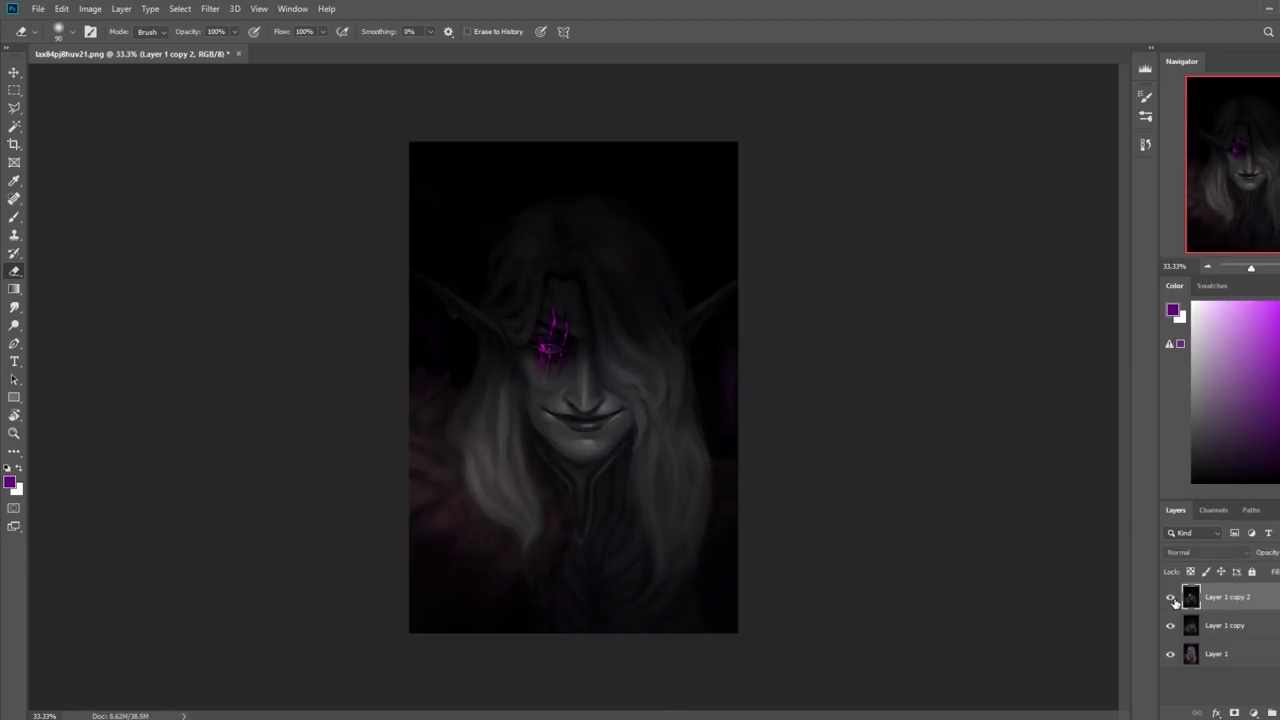
key(bracketright)
key(bracketright)
key(bracketright)
key(bracketright)
key(bracketright)
key(bracketright)
key(bracketleft)
key(bracketleft)
click(1169, 597)
click(1170, 598)
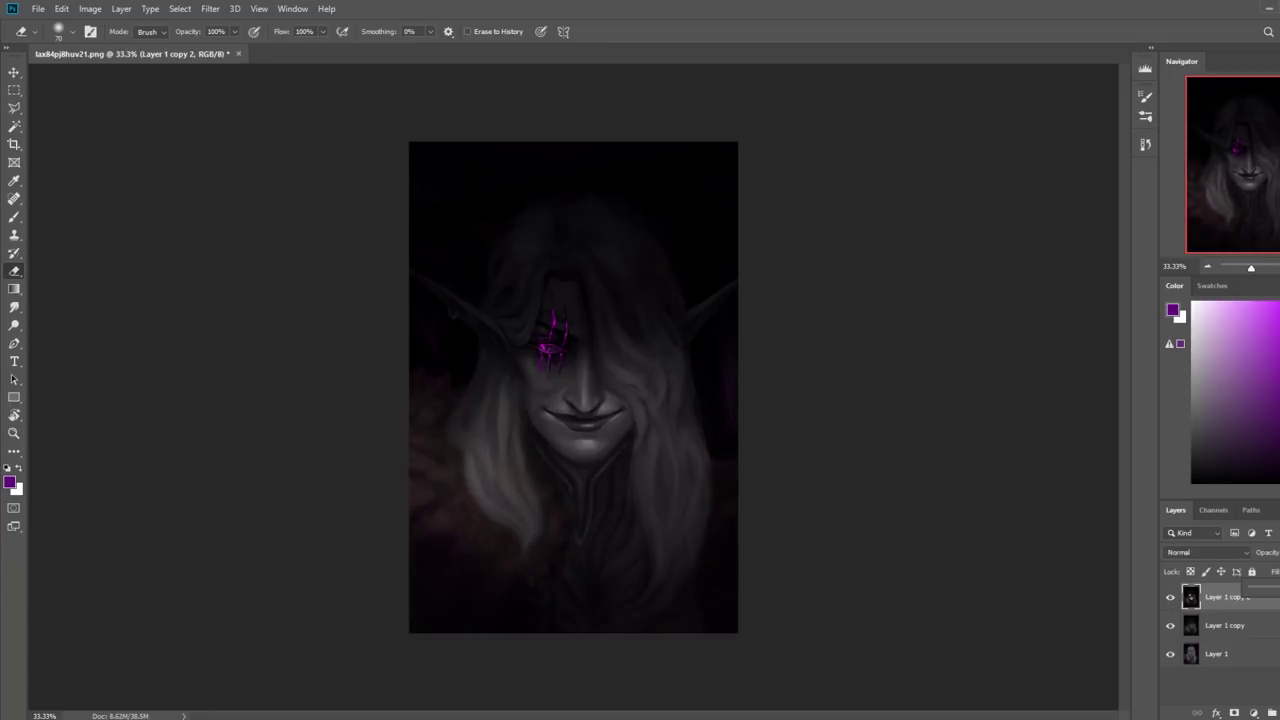
right_click(1237, 613)
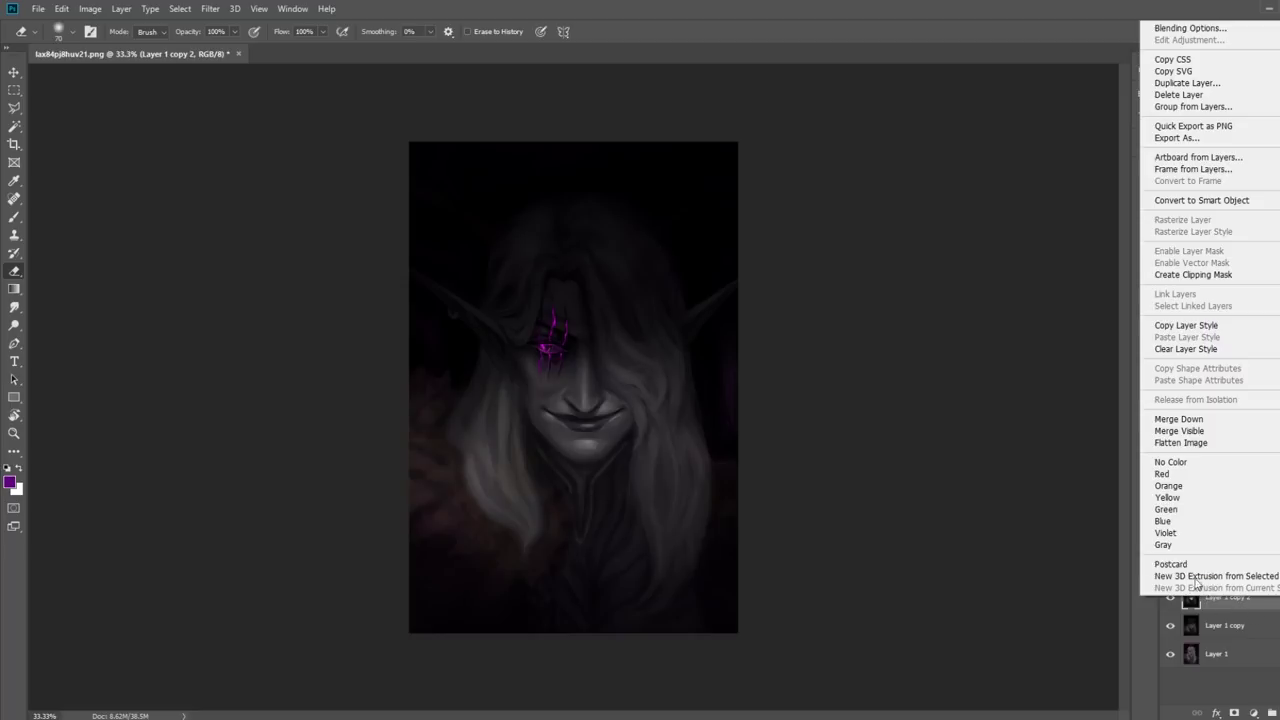
click(1200, 420)
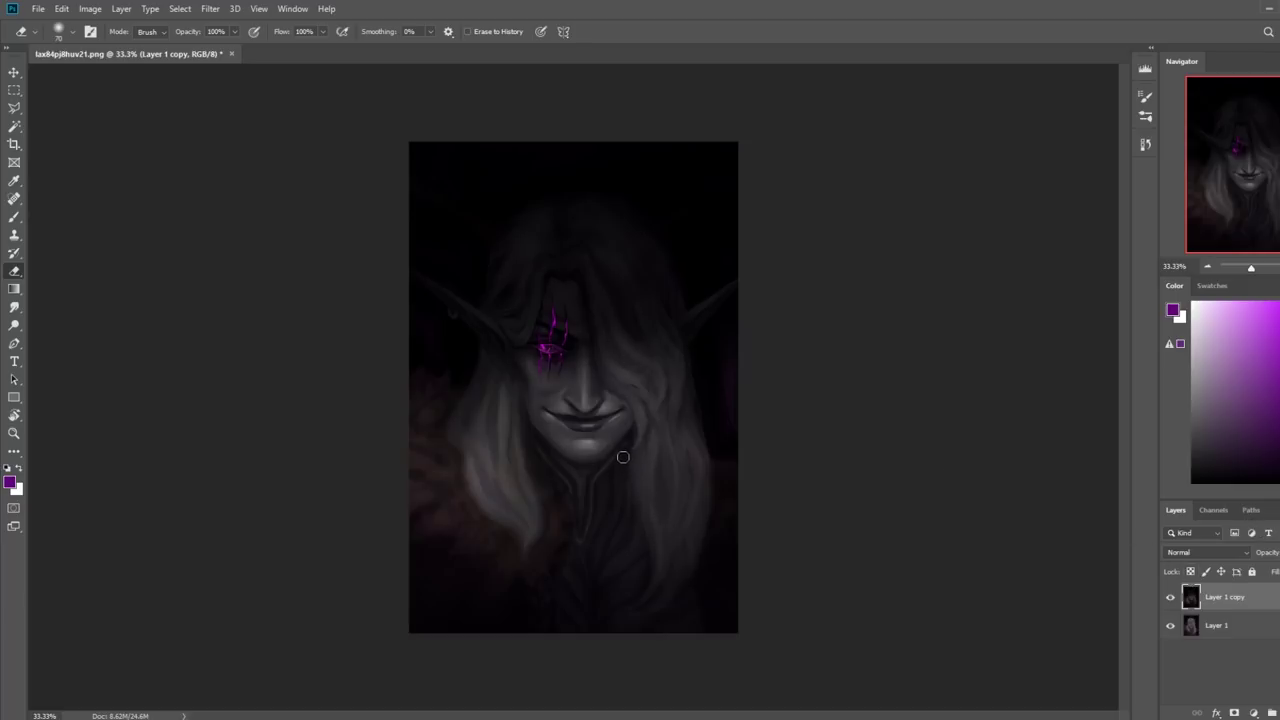
Shift the merged portrait layer's Hue to -18 with Hue/Saturation and compare it with the original layer beneath
key(ctrl+u)
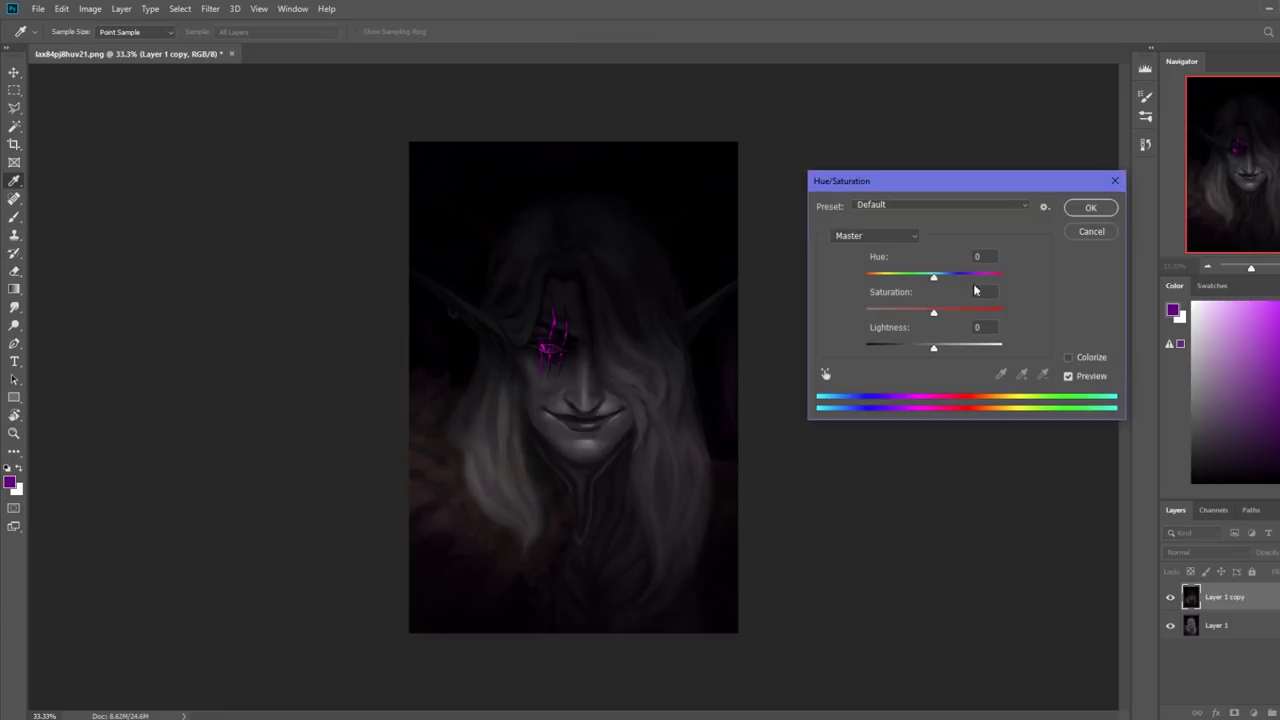
drag(933, 281, 922, 285)
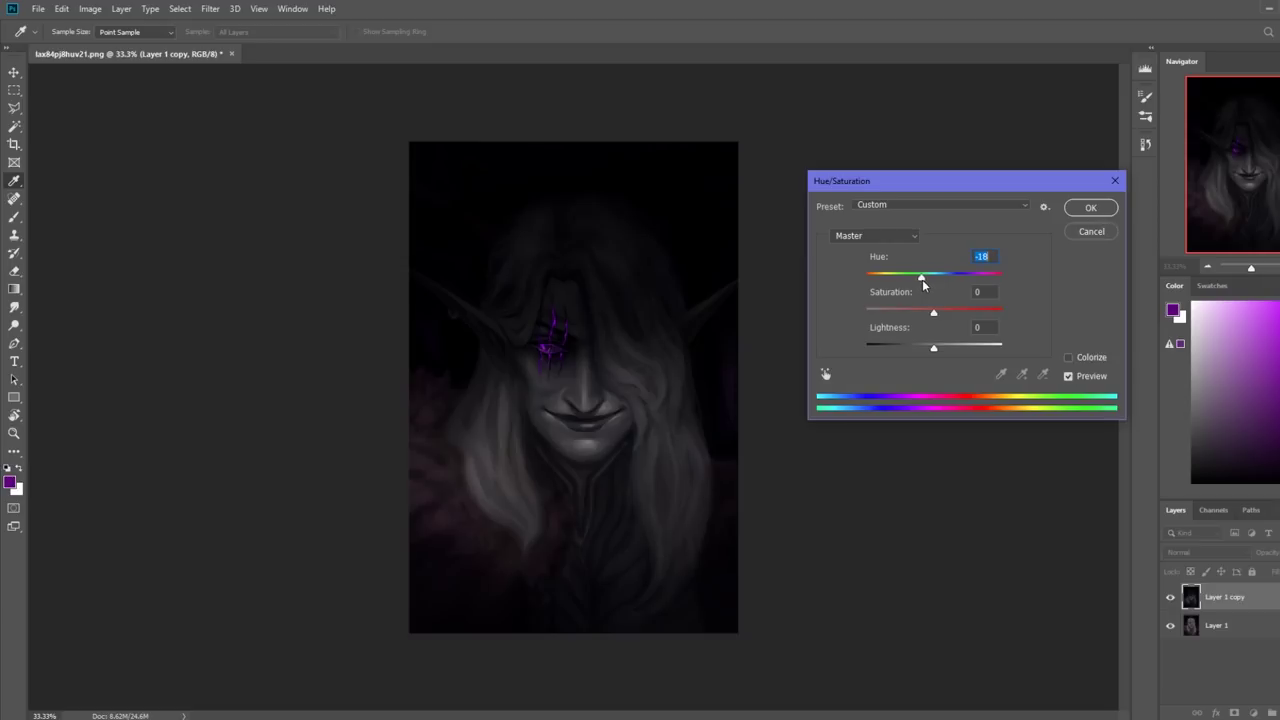
click(1090, 207)
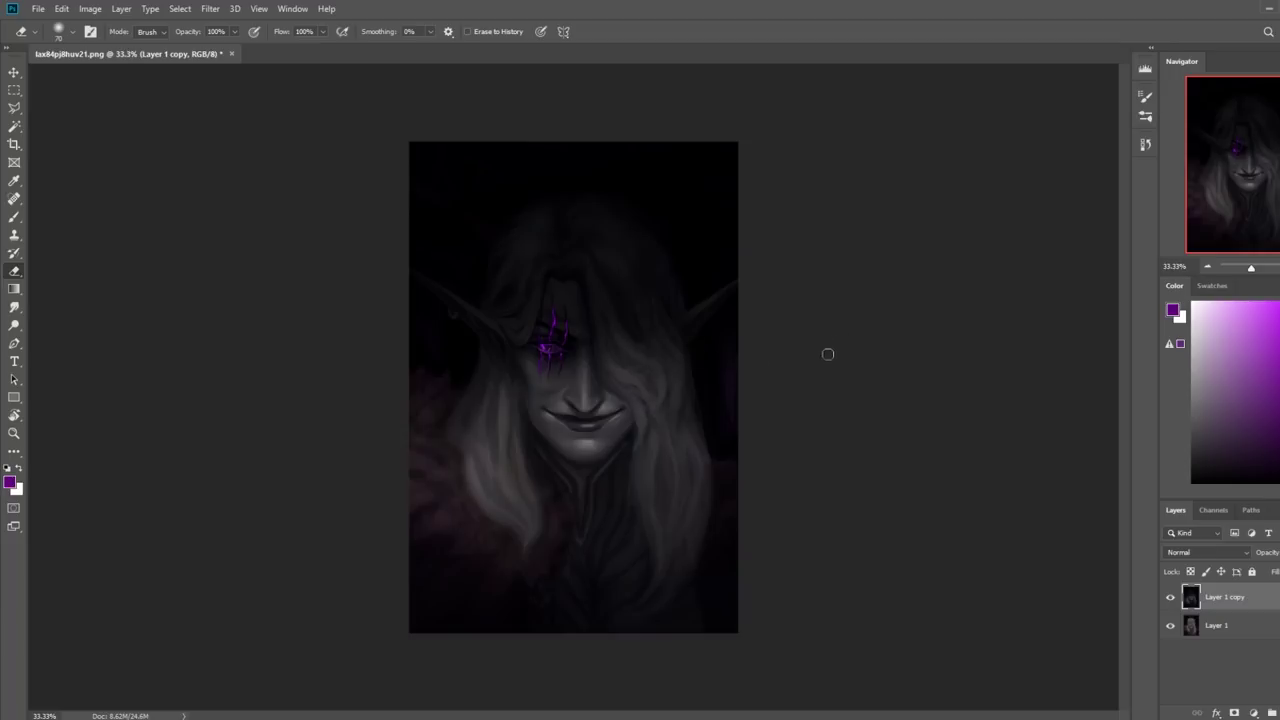
click(1172, 598)
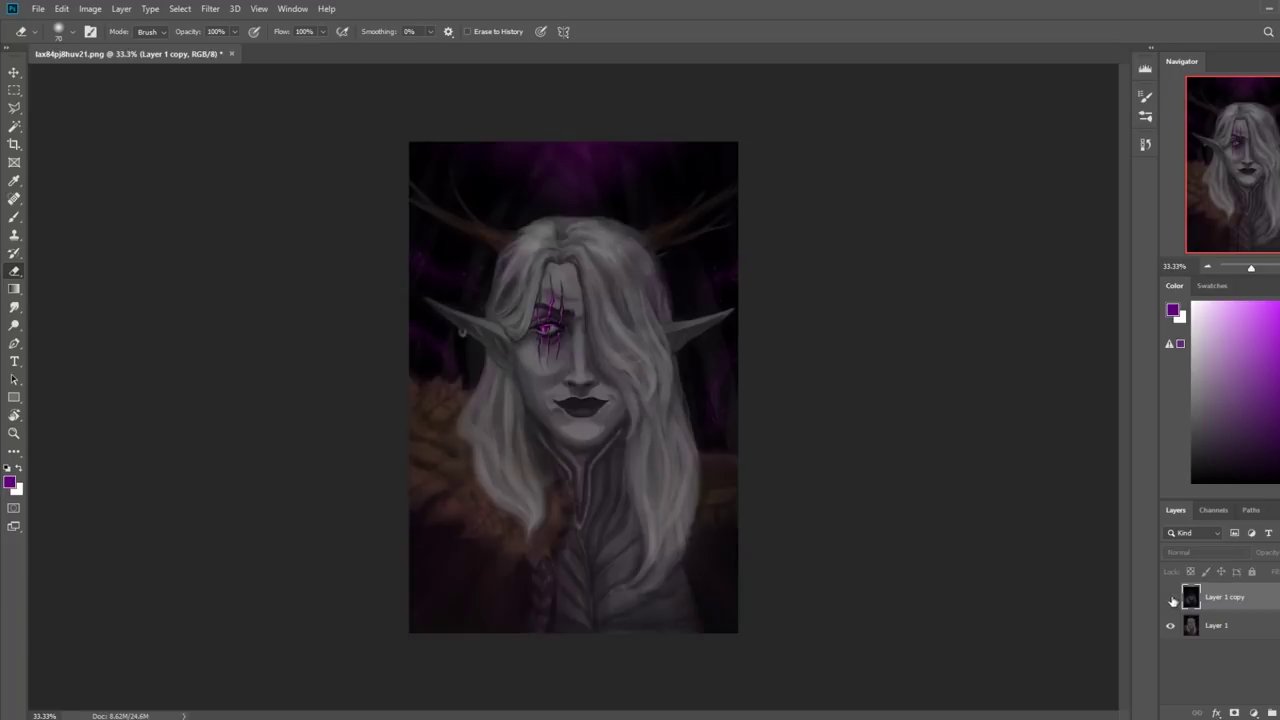
click(1172, 598)
click(1172, 598)
click(1172, 599)
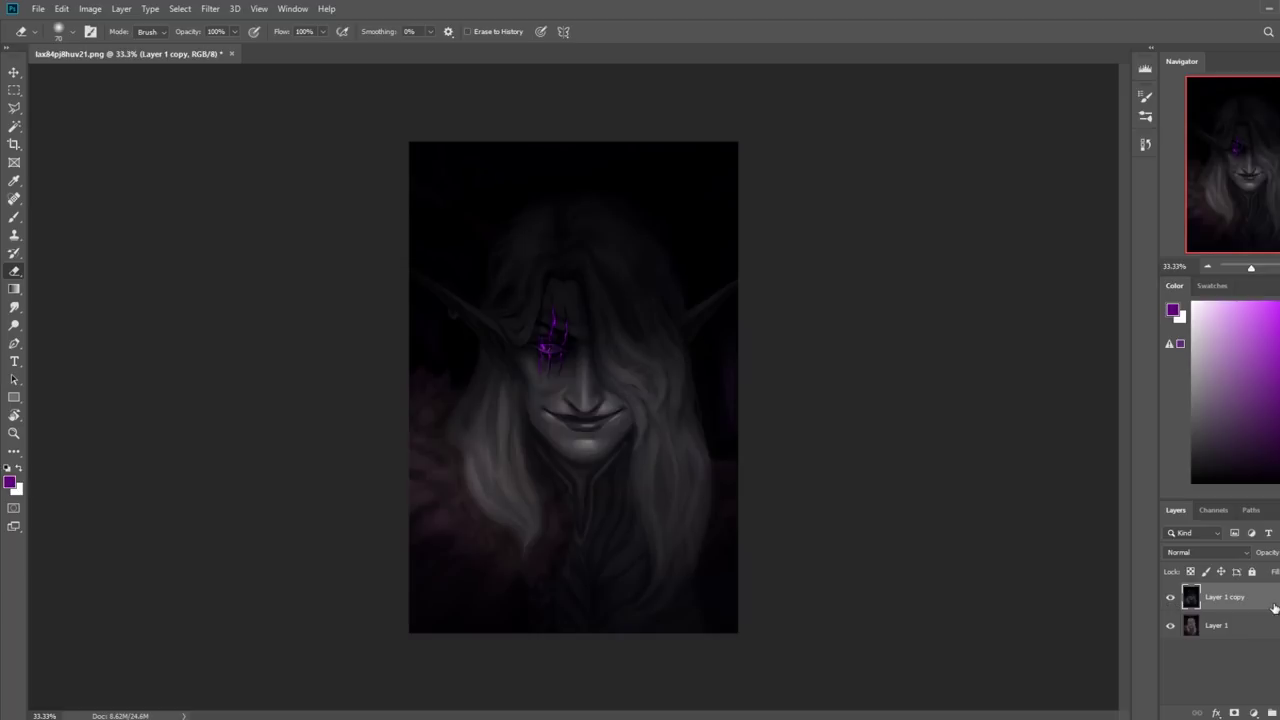
Set the brush opacity to 100% and touch up the corner of the smile below the glowing eye with sampled skin gray
key(b)
alt+click(557, 408)
click(290, 31)
drag(286, 47, 343, 47)
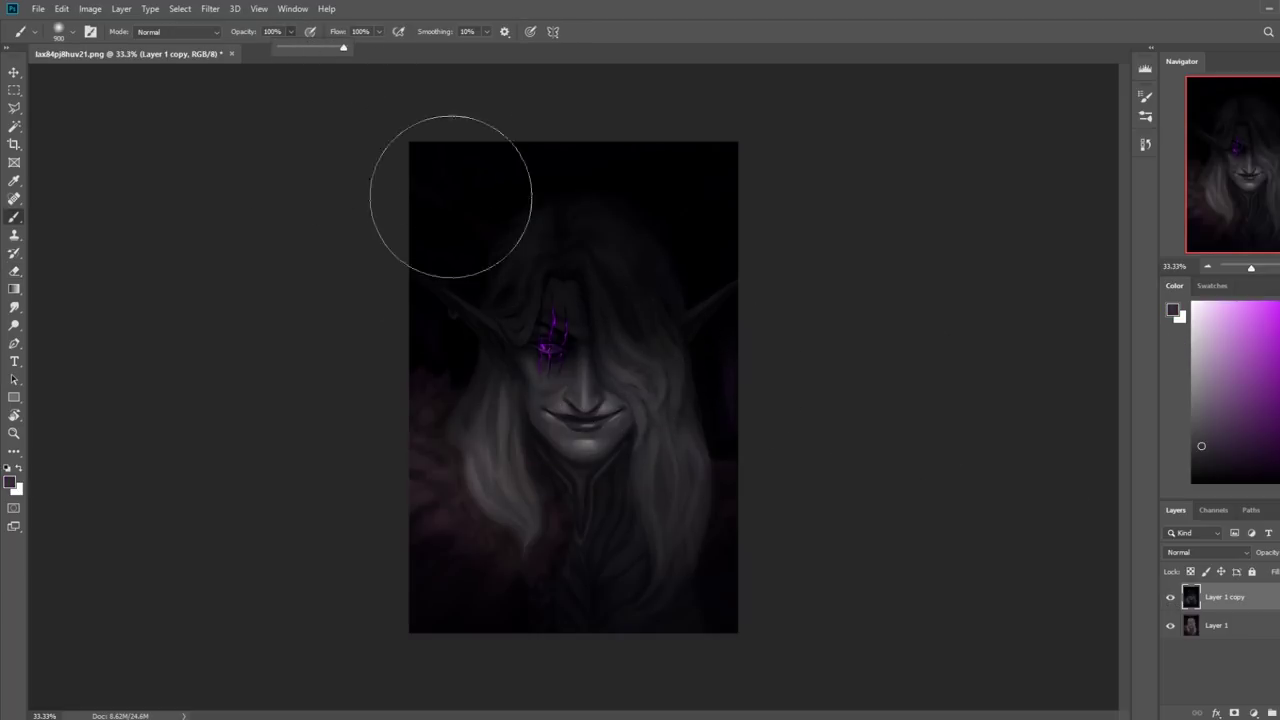
scroll(590, 390, up, 5)
alt+click(459, 458)
key(bracketleft)
key(bracketleft)
key(bracketleft)
key(bracketleft)
key(bracketleft)
key(bracketleft)
key(bracketleft)
key(bracketleft)
key(bracketleft)
key(bracketleft)
key(bracketleft)
key(bracketleft)
key(bracketleft)
key(bracketleft)
key(bracketleft)
key(bracketleft)
key(bracketleft)
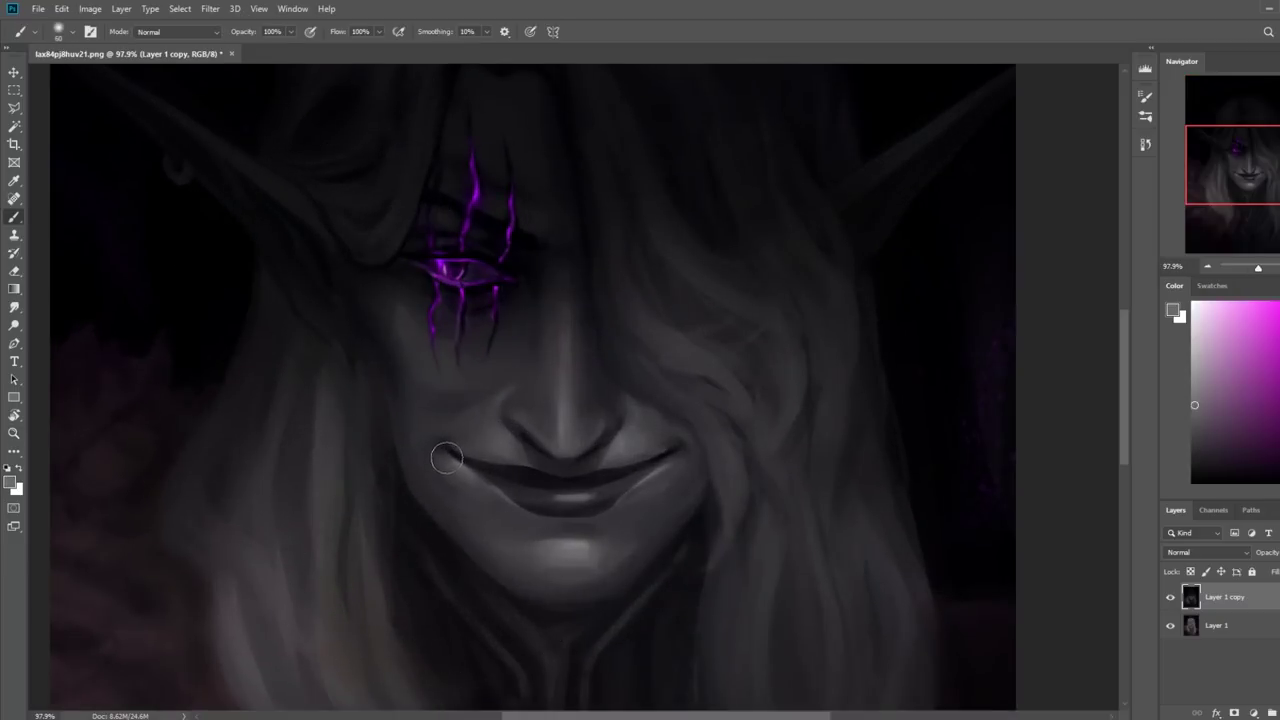
drag(447, 456, 445, 457)
key(bracketright)
key(bracketright)
key(bracketright)
key(bracketright)
key(bracketright)
key(bracketright)
key(bracketright)
key(ctrl+0)
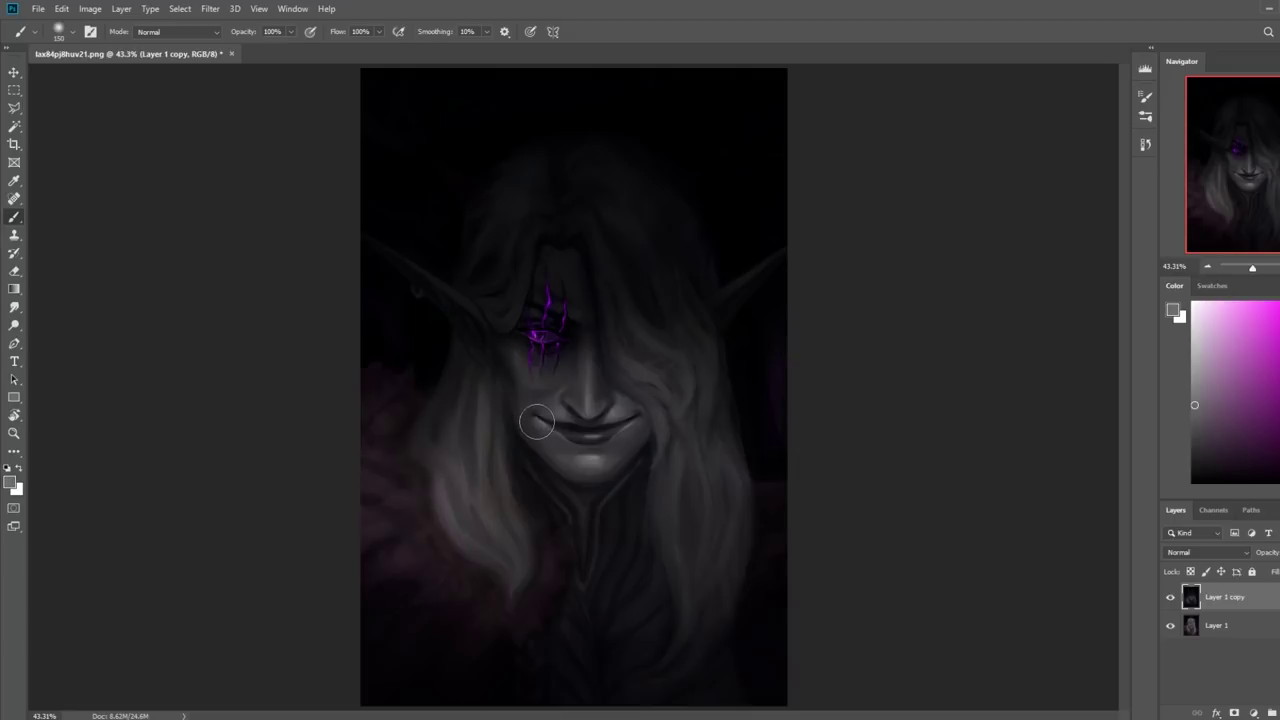
Adjust the shading around the mouth and nose using tones sampled from the face and a resized soft brush
alt+click(571, 416)
alt+click(542, 420)
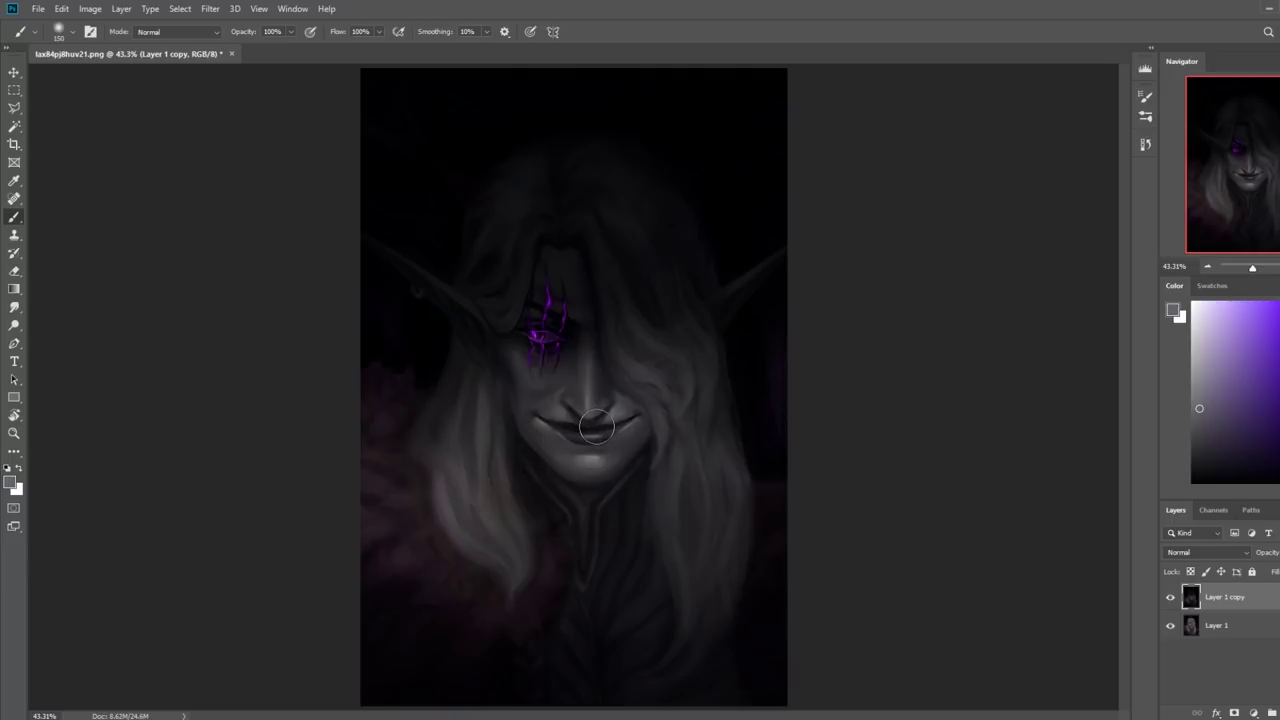
key(bracketright)
key(bracketright)
key(bracketright)
key(bracketright)
key(bracketleft)
key(bracketleft)
key(bracketleft)
key(bracketleft)
key(bracketleft)
key(ctrl+minus)
key(ctrl+minus)
key(ctrl+minus)
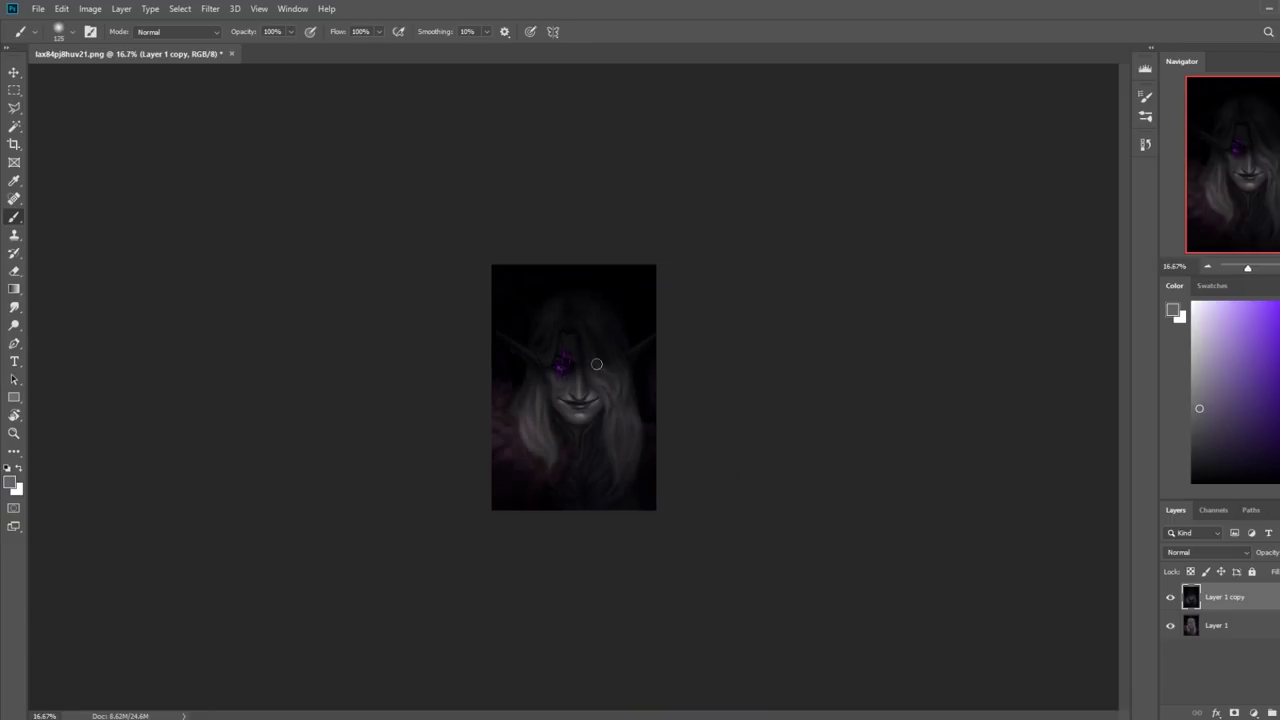
Try painting a purple glow along the nose bridge on a new layer with sampled scar purples, and delete that layer
click(15, 325)
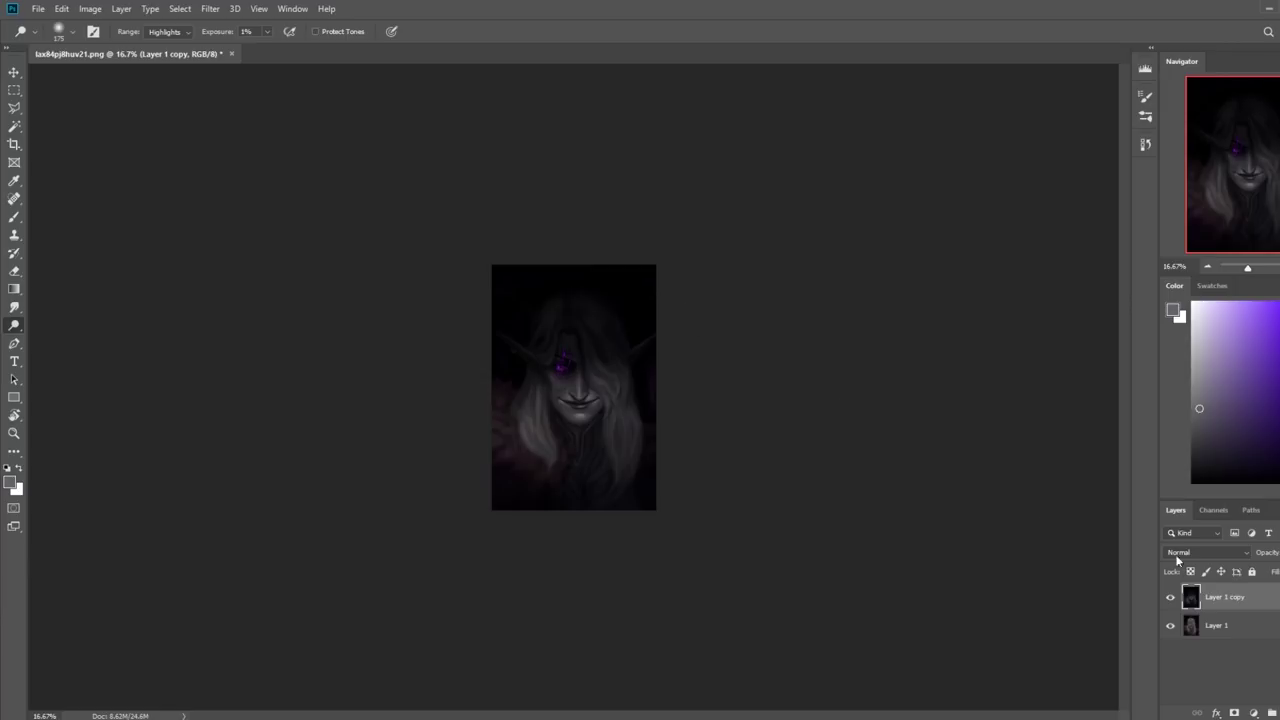
click(168, 31)
click(165, 57)
key(ctrl+shift+alt+n)
key(z)
drag(505, 322, 663, 449)
key(b)
alt+click(487, 238)
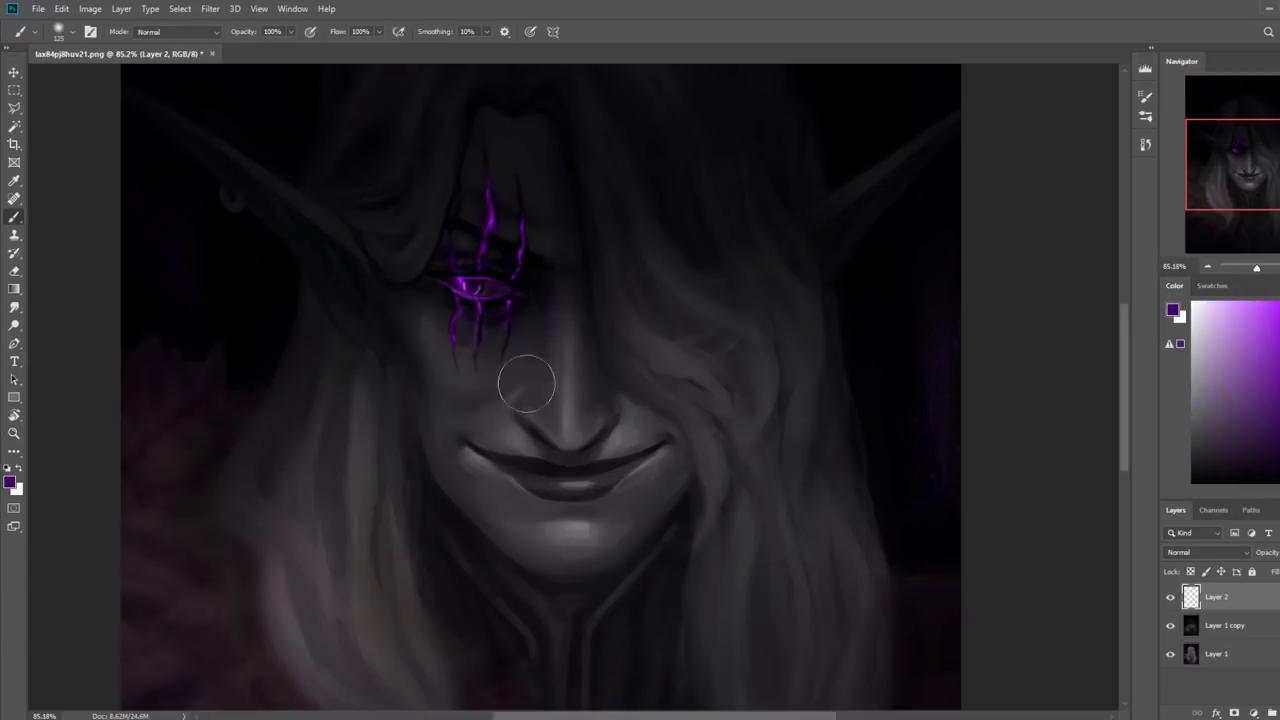
alt+click(459, 276)
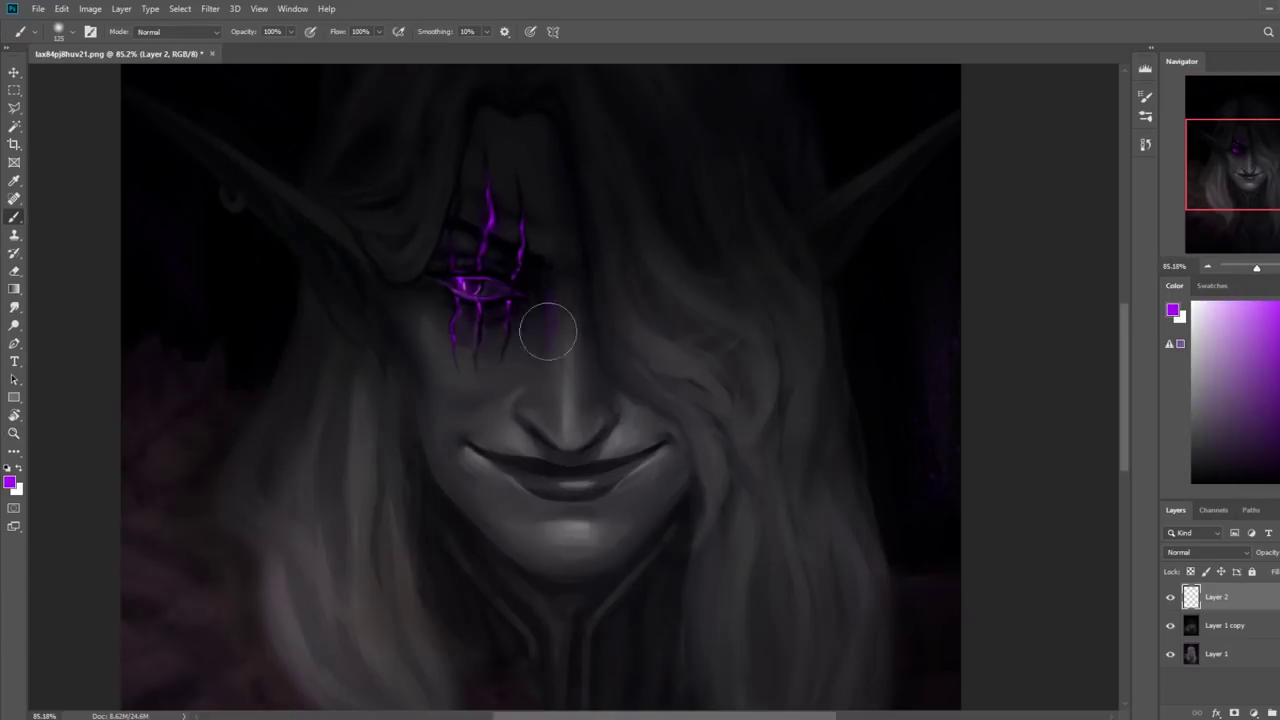
key(ctrl+0)
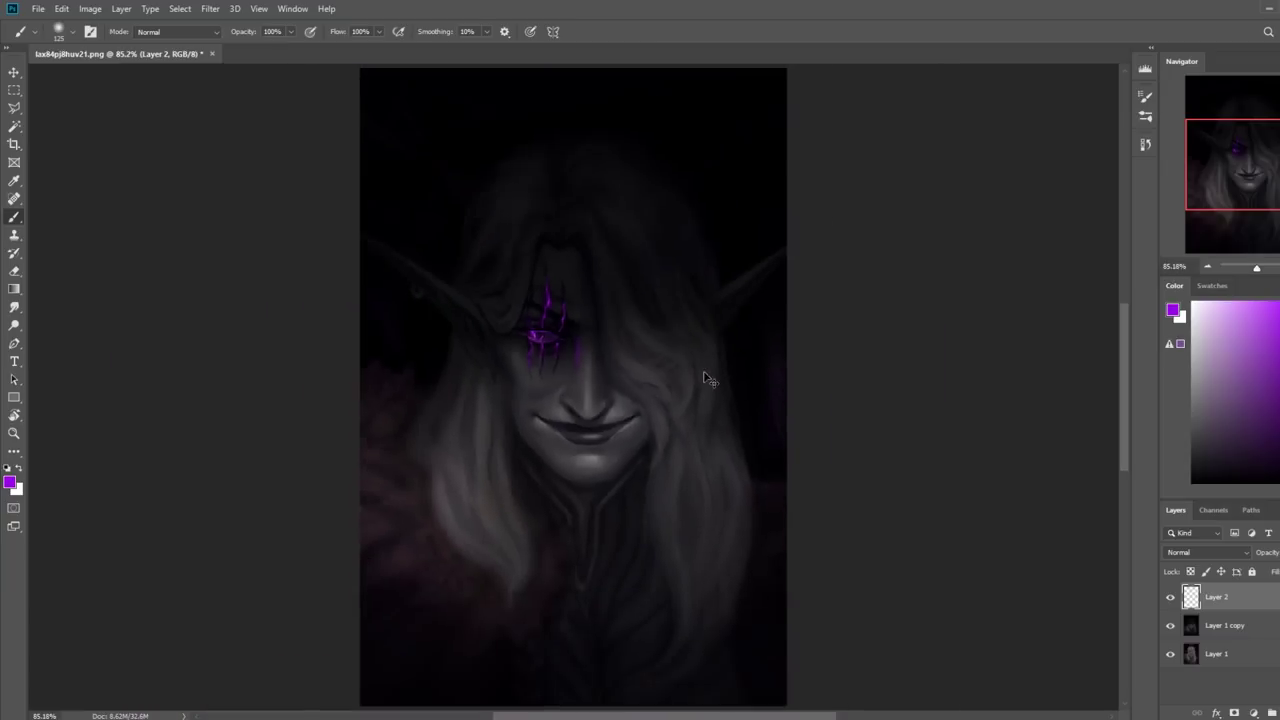
key(ctrl+plus)
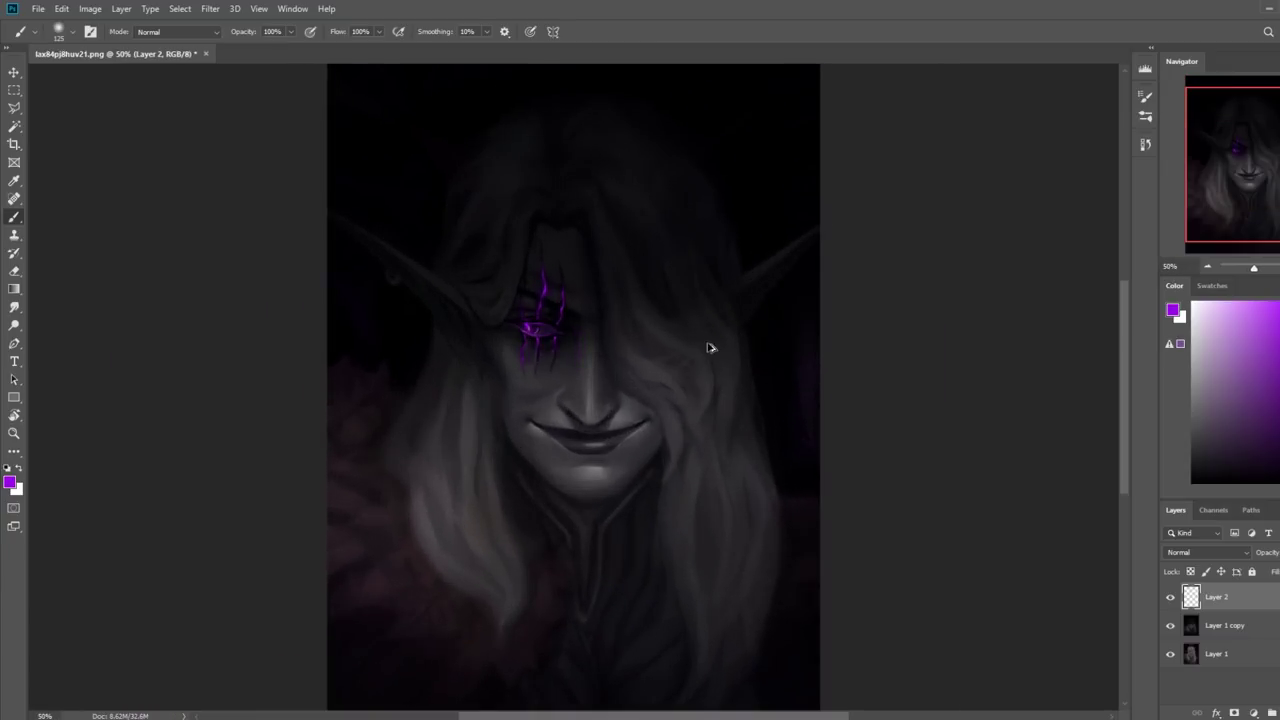
key(Delete)
key(ctrl+minus)
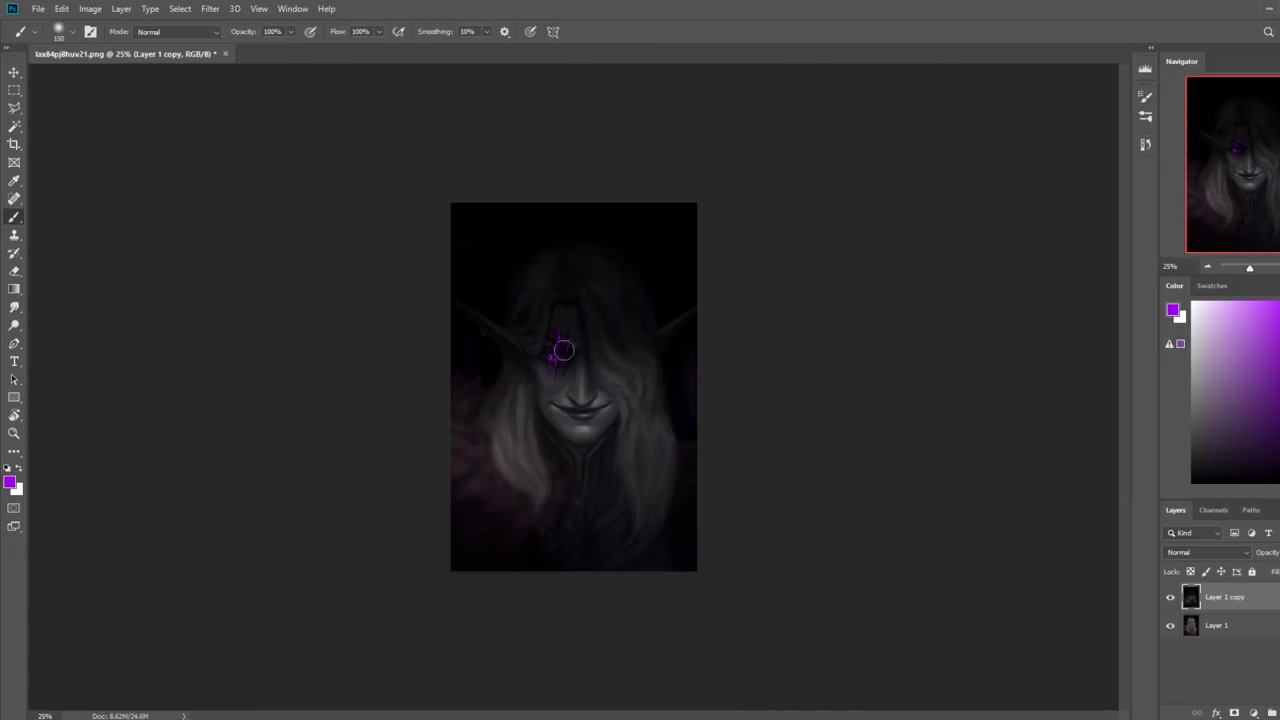
Paint a soft purple glow around the scarred eye on Layer 1 copy with purple sampled from the scars
alt+click(551, 350)
mouse_move(555, 352)
mouse_down()
mouse_move(566, 364)
mouse_move(598, 322)
mouse_up()
key(ctrl+plus)
key(ctrl+plus)
key(ctrl+plus)
key(ctrl+plus)
key(bracketleft)
key(bracketleft)
key(bracketleft)
key(bracketleft)
key(bracketleft)
key(bracketleft)
key(bracketleft)
key(bracketleft)
key(bracketleft)
key(bracketleft)
key(bracketleft)
key(bracketleft)
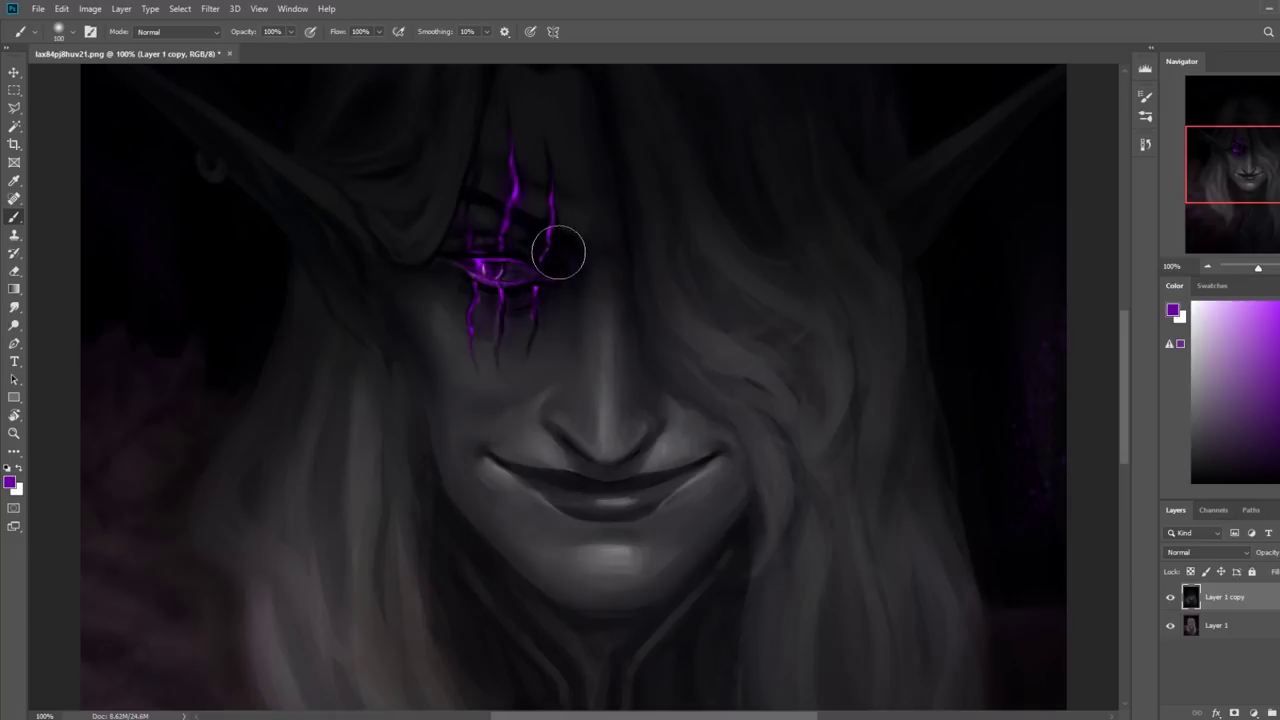
key(ctrl+0)
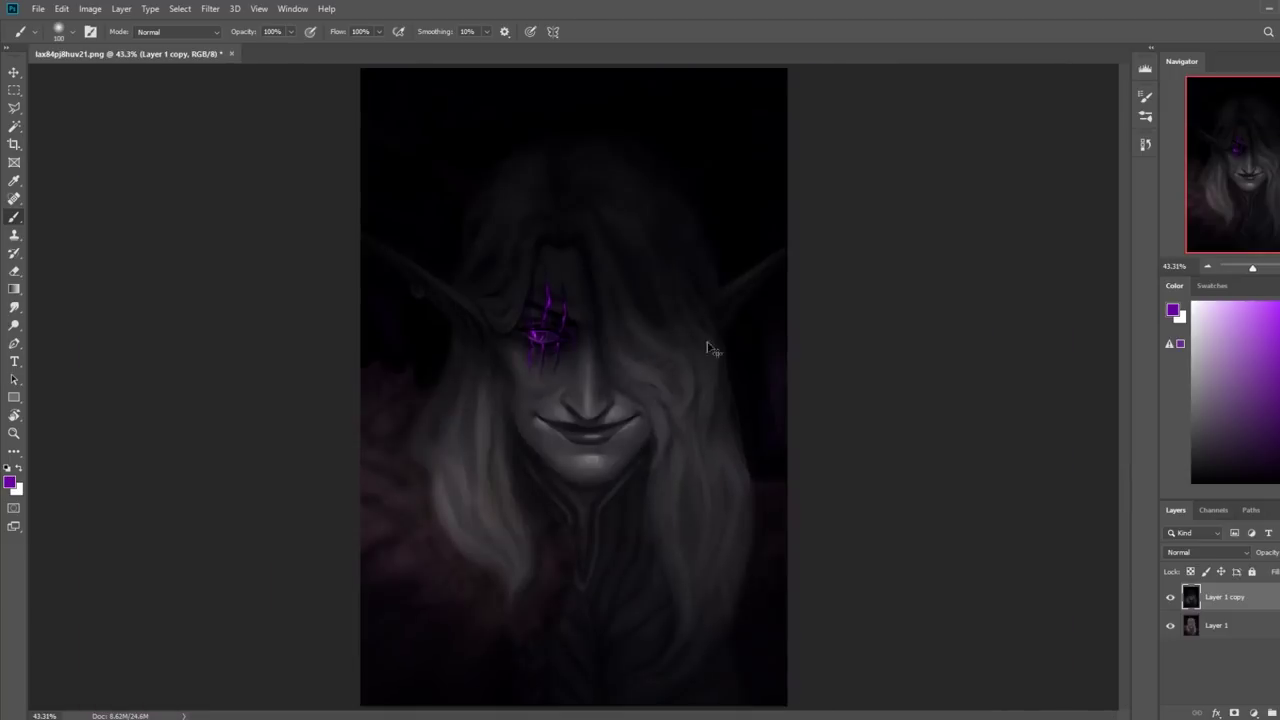
key(ctrl+minus)
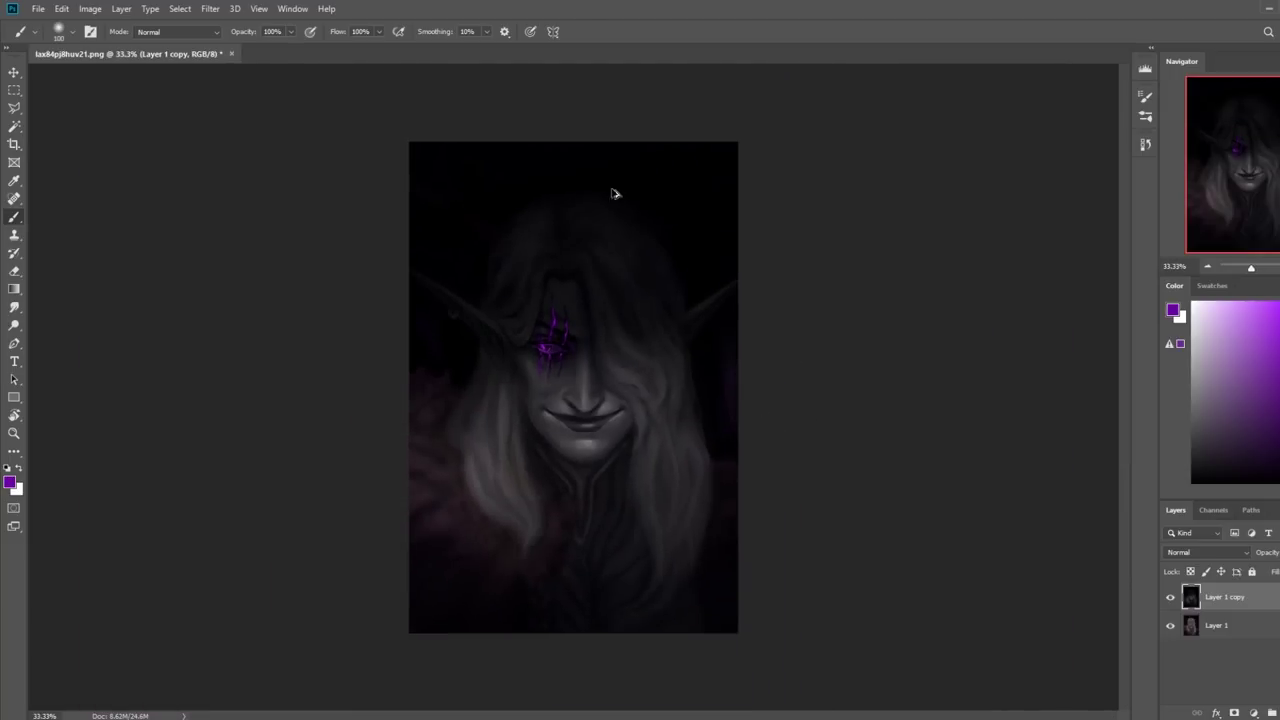
key(bracketright)
key(bracketright)
key(bracketright)
key(bracketright)
key(bracketright)
key(bracketright)
key(bracketright)
key(bracketright)
key(bracketright)
key(bracketright)
key(bracketright)
key(bracketright)
key(bracketright)
key(bracketright)
key(bracketright)
key(bracketright)
key(bracketright)
key(bracketright)
key(bracketright)
key(bracketright)
Choose the Smudge tool with the 150 px preset from Istebraks Smudging Brushes and reduce its size to 60 px
click(18, 325)
click(14, 307)
right_click(586, 208)
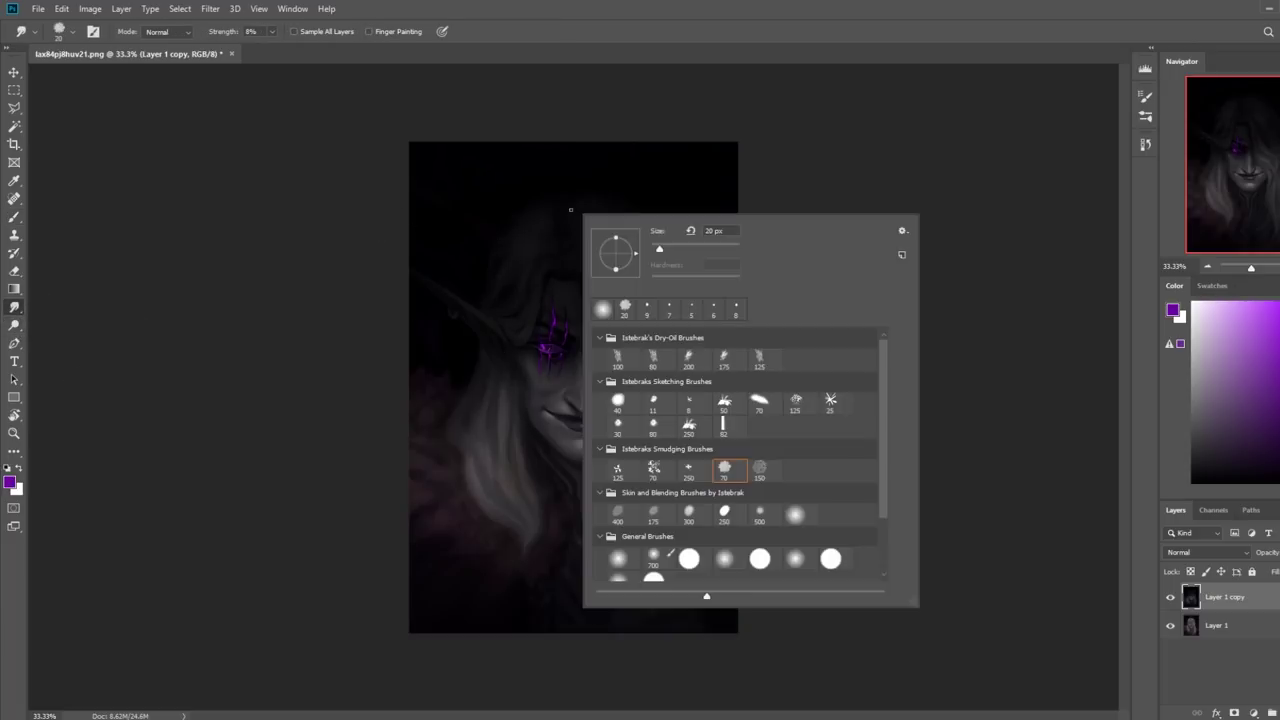
click(767, 477)
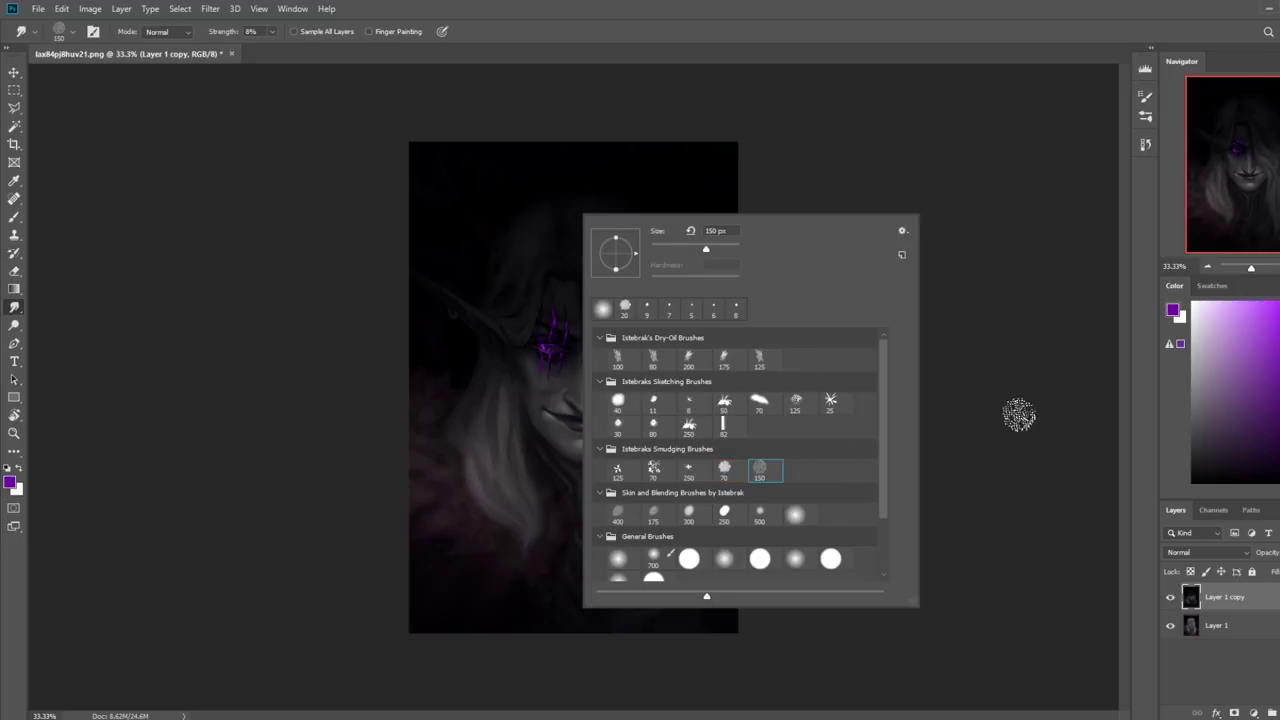
click(1020, 414)
key(bracketleft)
key(bracketleft)
key(bracketleft)
key(bracketleft)
key(bracketleft)
key(bracketleft)
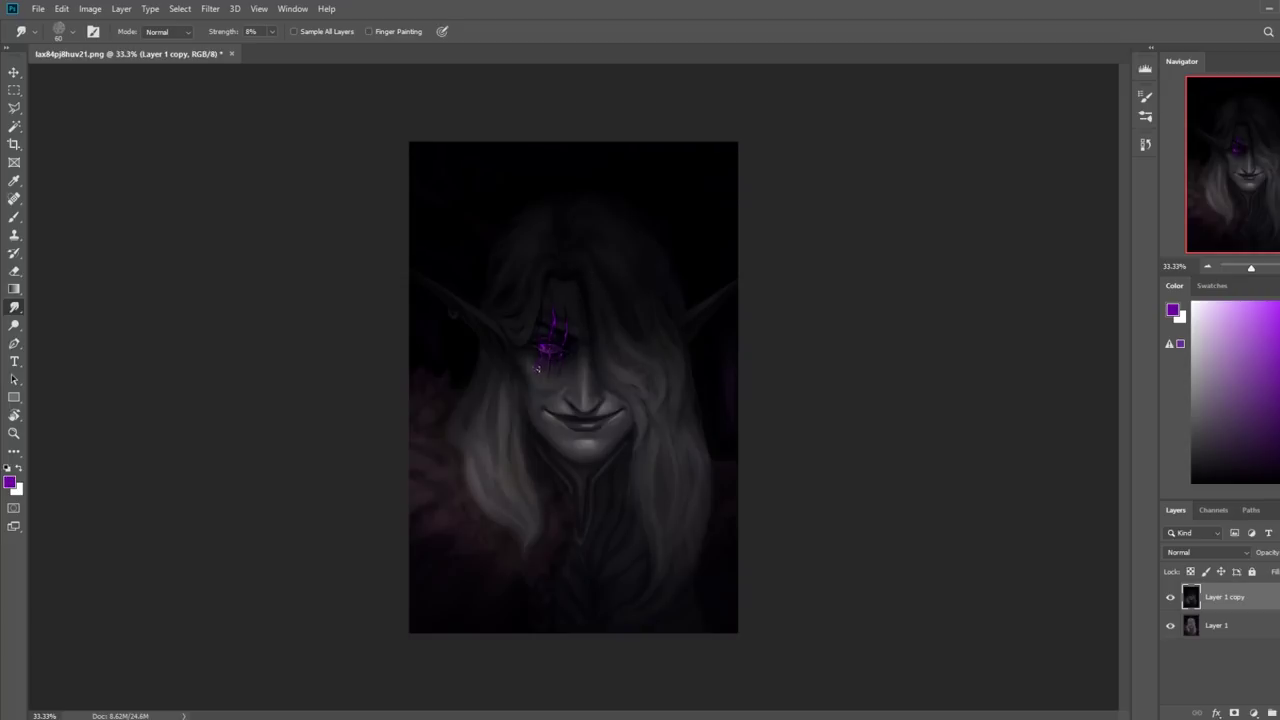
Set up a 70 px brush in Lighten mode with a tone sampled from between the eye scars
key(ctrl+minus)
key(ctrl+minus)
key(z)
click(594, 362)
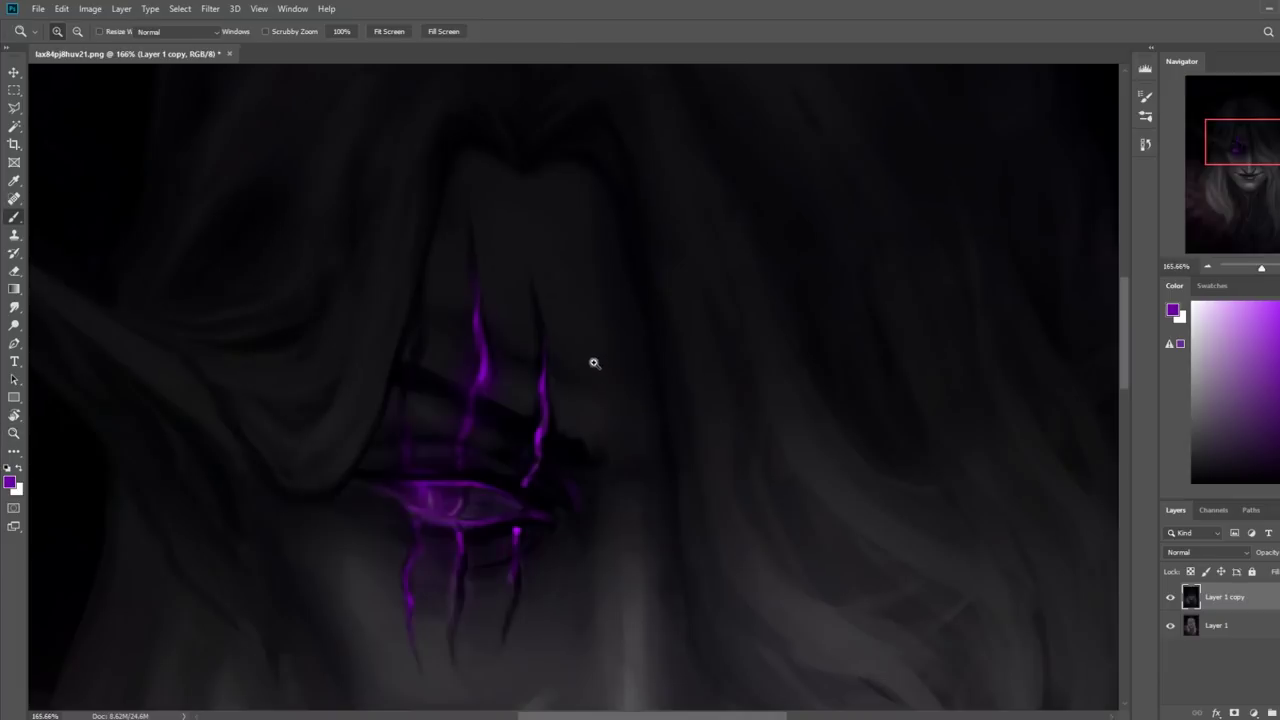
key(b)
alt+click(554, 326)
key(bracketleft)
key(bracketleft)
key(bracketleft)
key(bracketleft)
key(bracketleft)
key(bracketleft)
key(bracketleft)
key(bracketleft)
key(bracketleft)
key(bracketleft)
key(bracketleft)
key(bracketleft)
key(bracketleft)
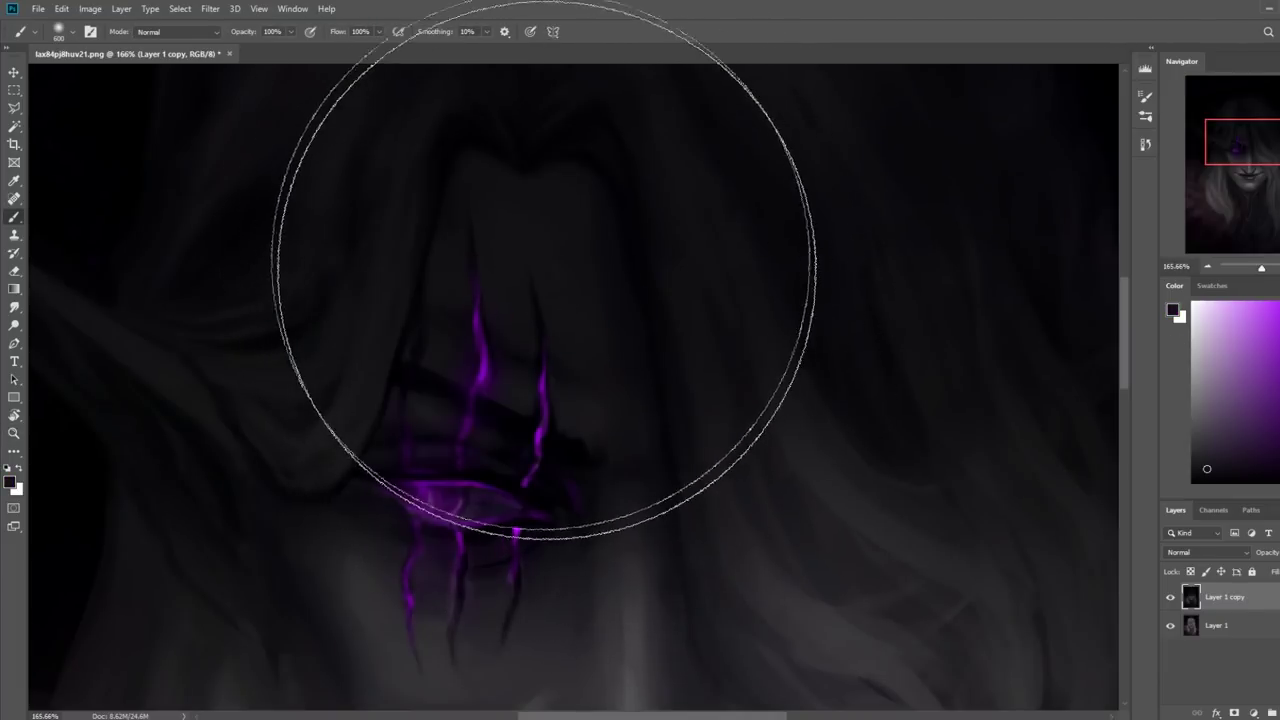
click(175, 31)
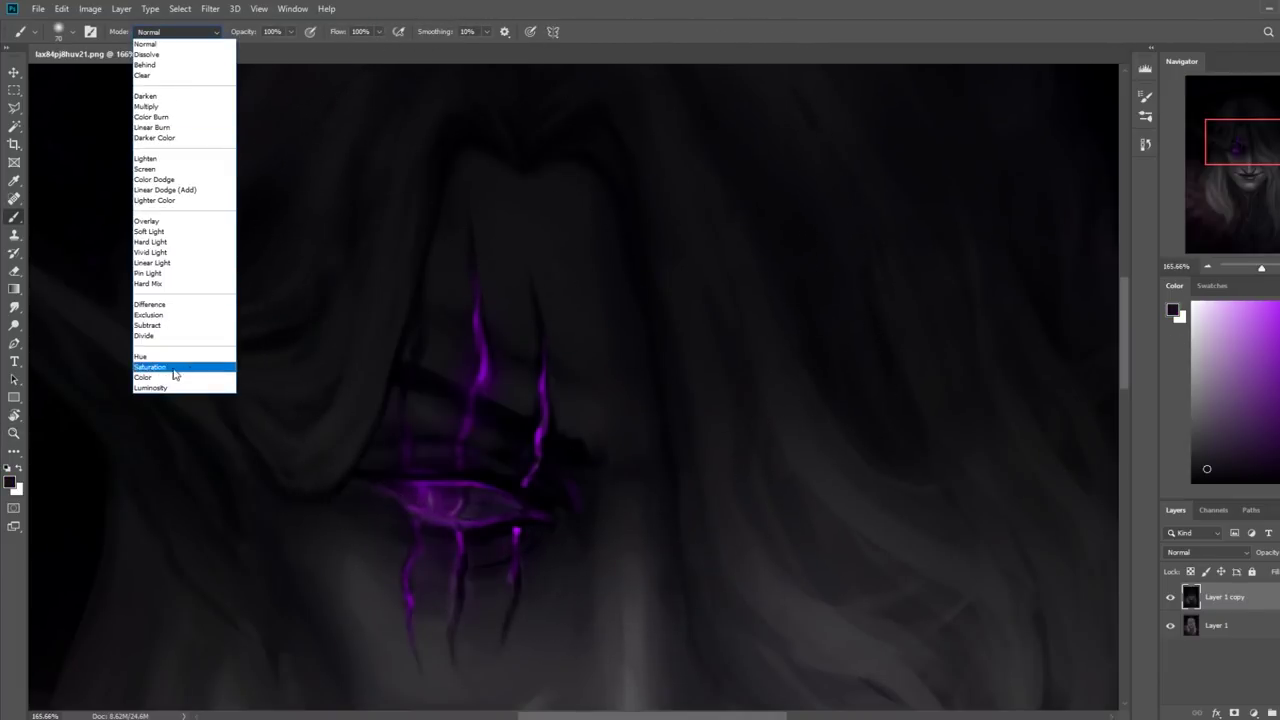
click(178, 162)
Lighten the dark ends and edges of the scars above the eye with tones sampled from the surrounding skin
alt+click(544, 259)
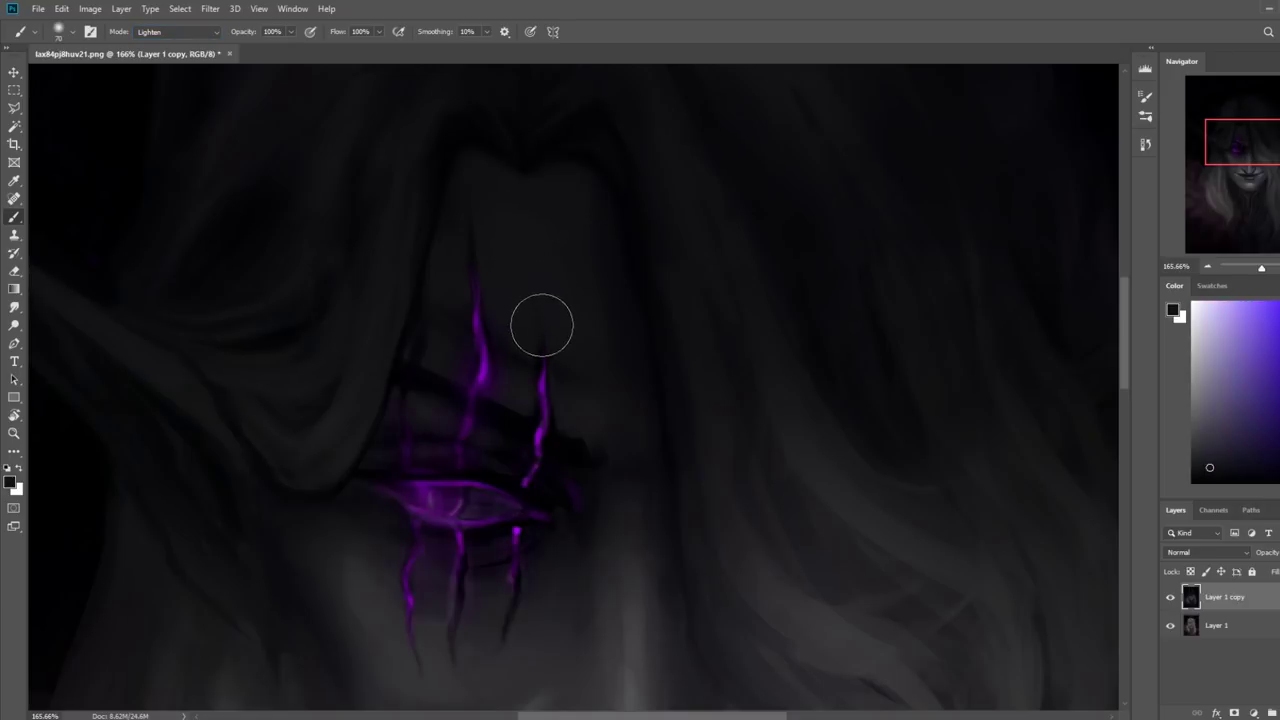
alt+click(562, 360)
alt+click(565, 330)
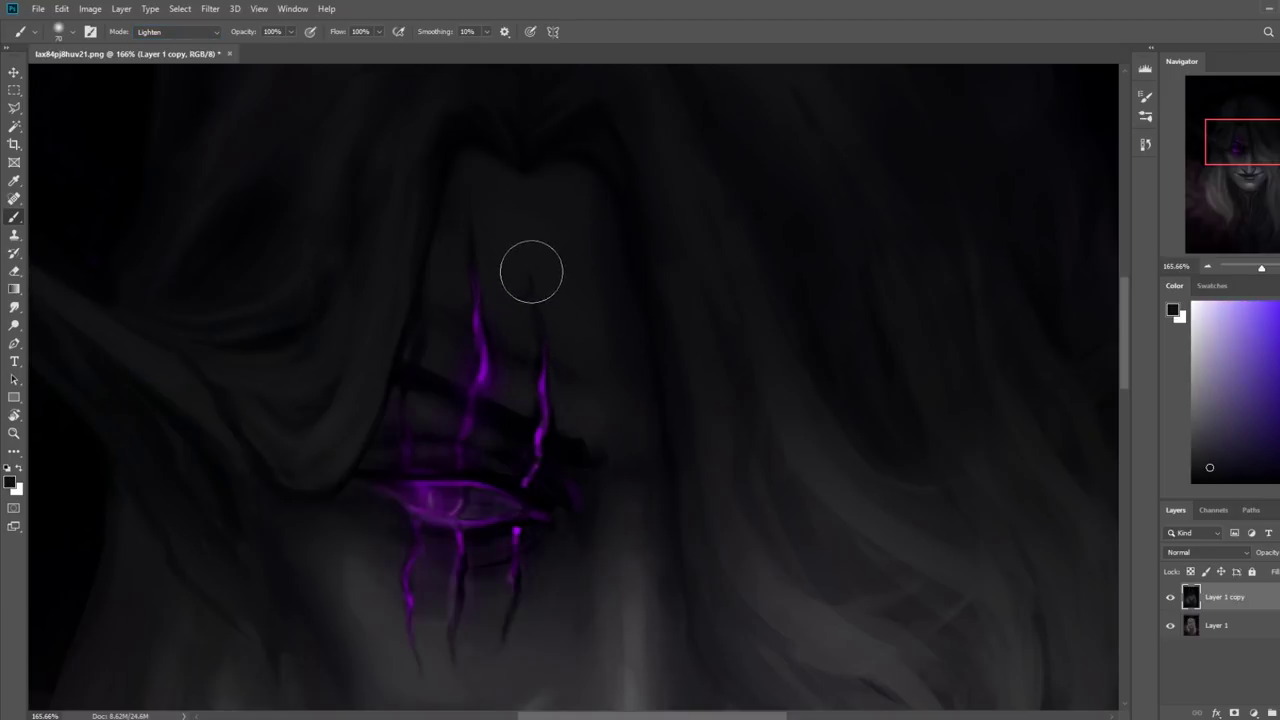
alt+click(502, 257)
alt+click(440, 343)
alt+click(498, 373)
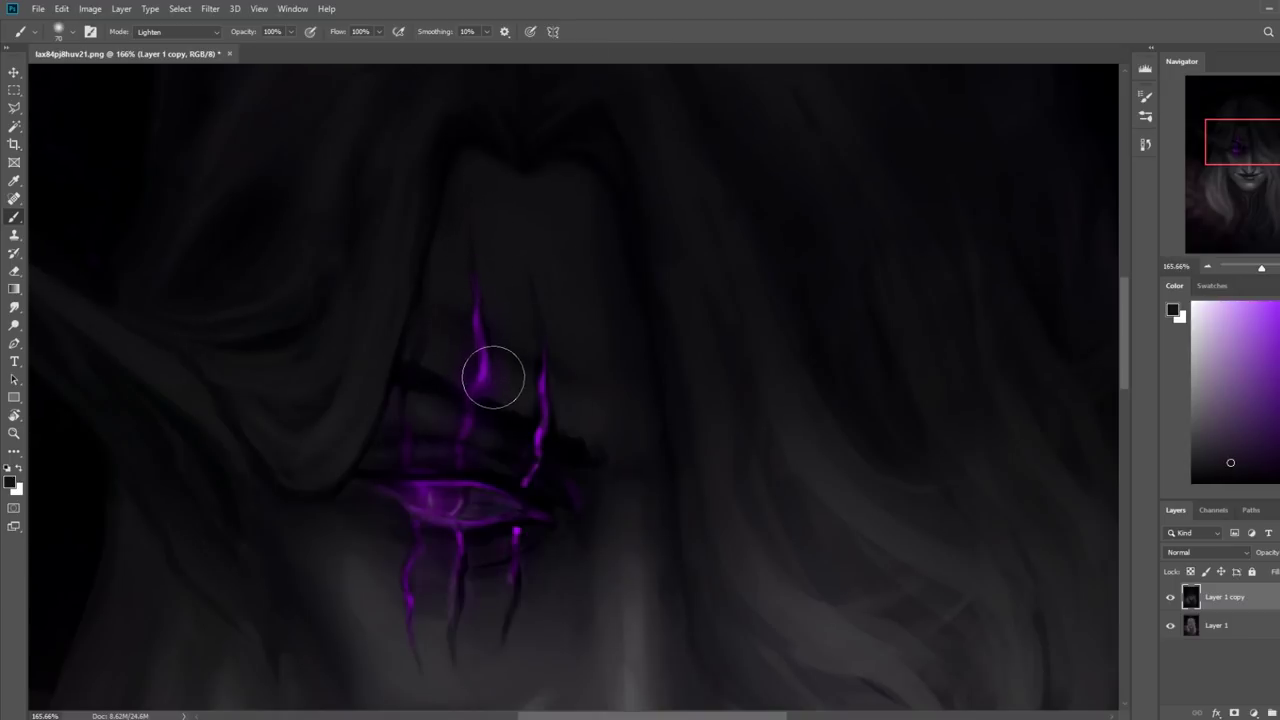
alt+click(564, 420)
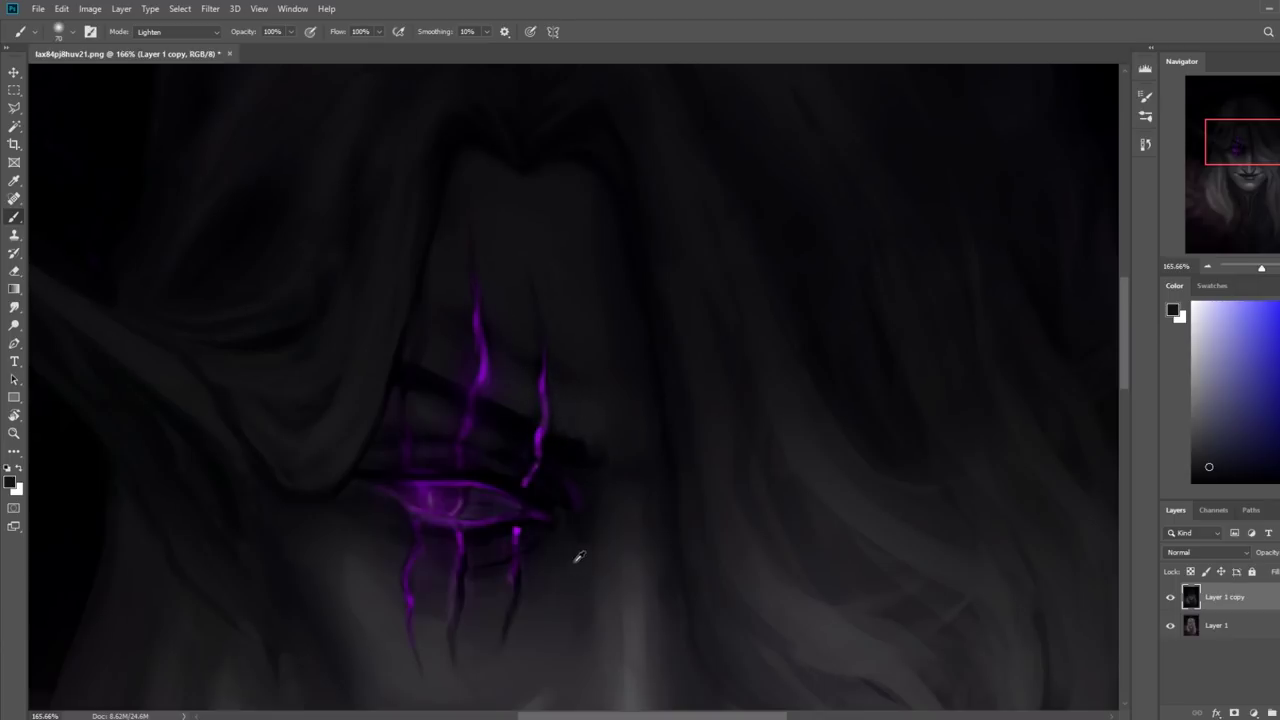
Soften the dark edges of the scars below the eye using tones sampled from the cheek
alt+click(555, 597)
alt+click(463, 655)
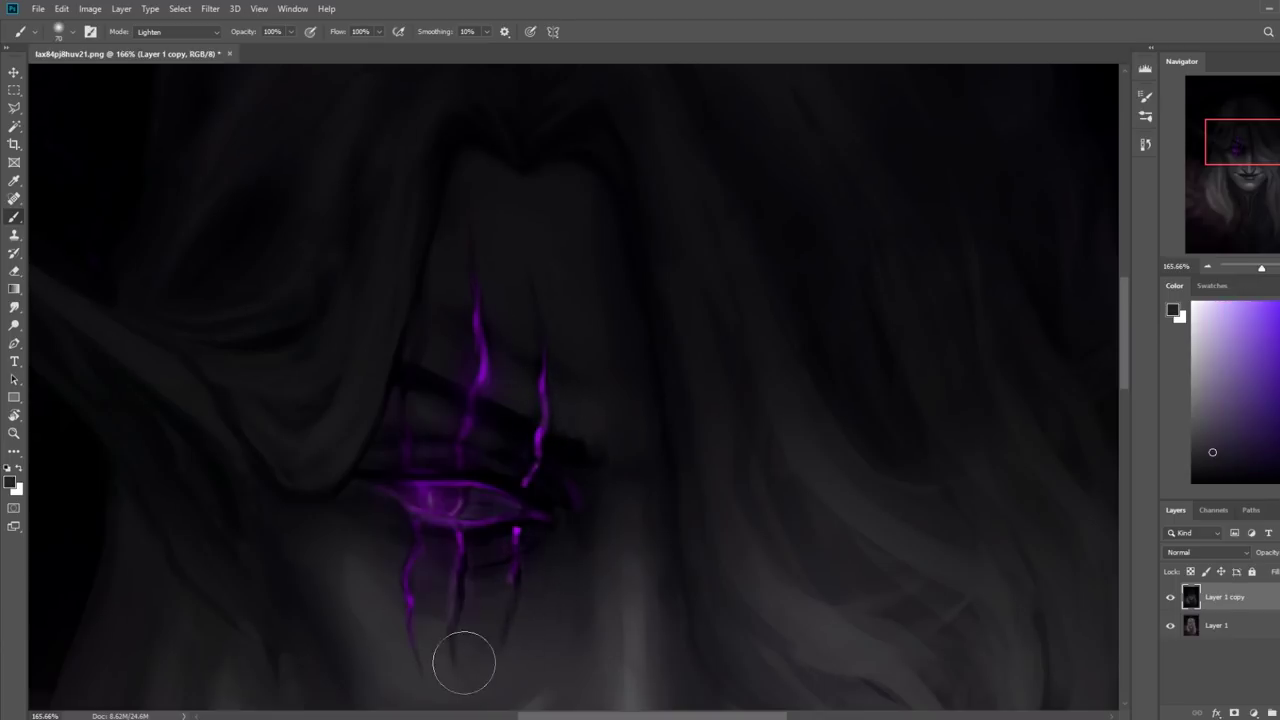
alt+click(450, 585)
alt+click(535, 605)
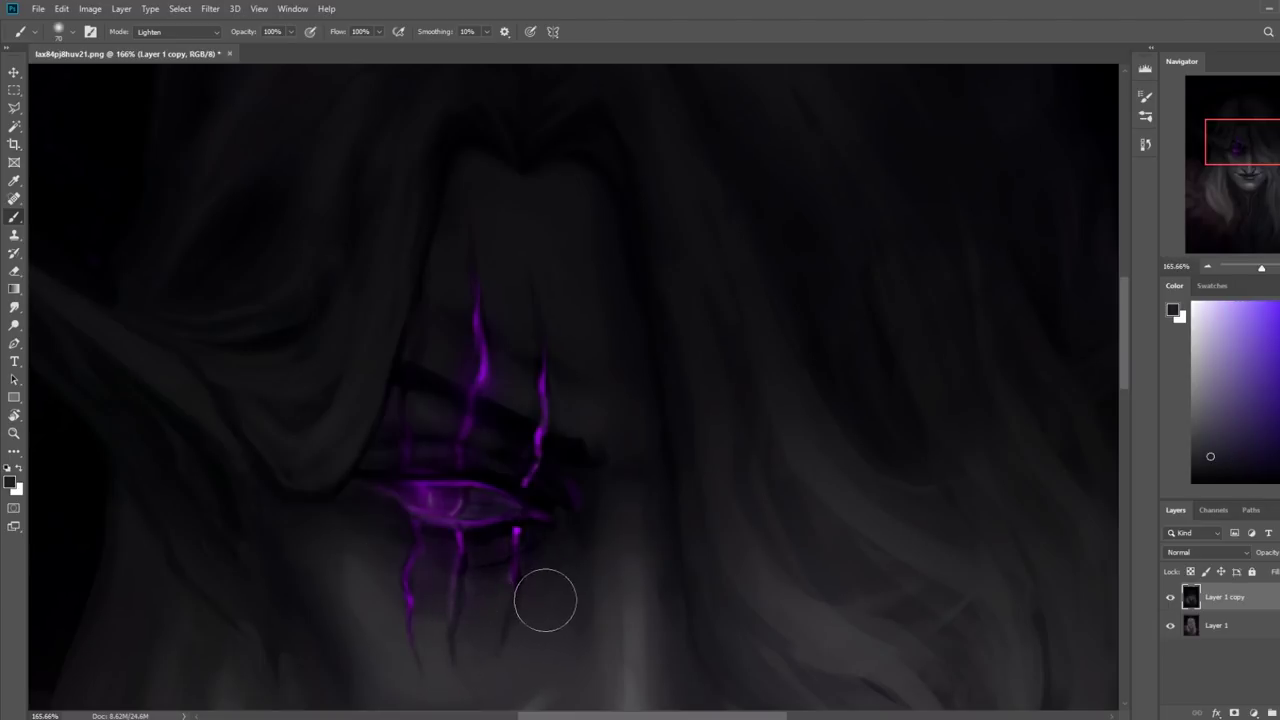
key(ctrl+0)
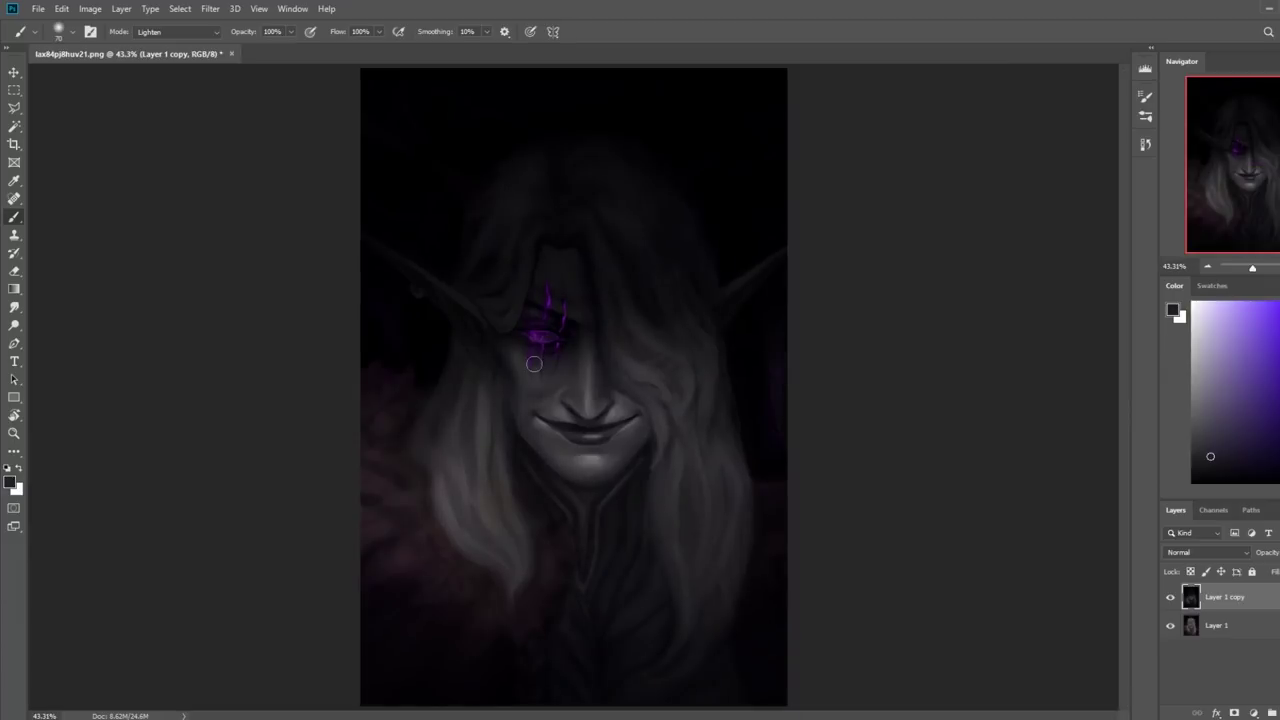
Enlarge the brush to 400 px and lift the dark area around the forehead and hairline with sampled forehead tones
alt+click(571, 273)
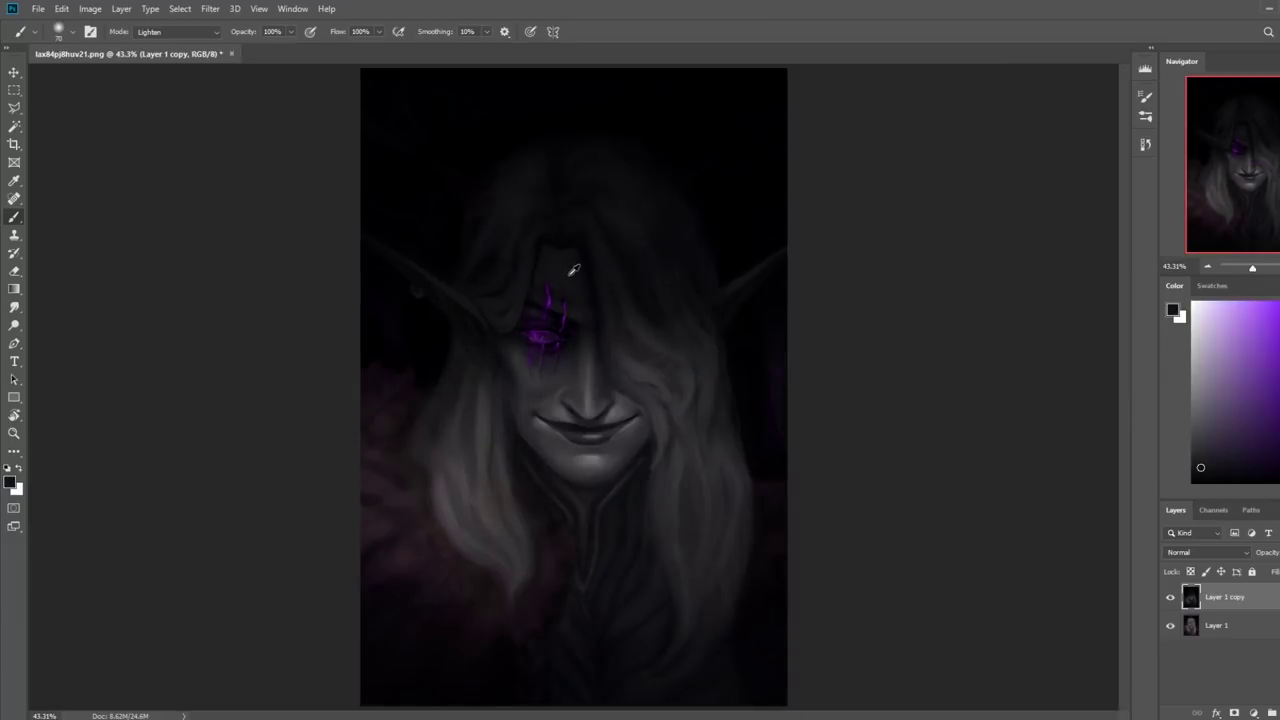
key(bracketright)
key(bracketright)
key(bracketright)
key(bracketright)
key(bracketright)
key(bracketright)
key(bracketright)
key(bracketright)
key(bracketright)
key(bracketright)
key(bracketright)
alt+click(571, 273)
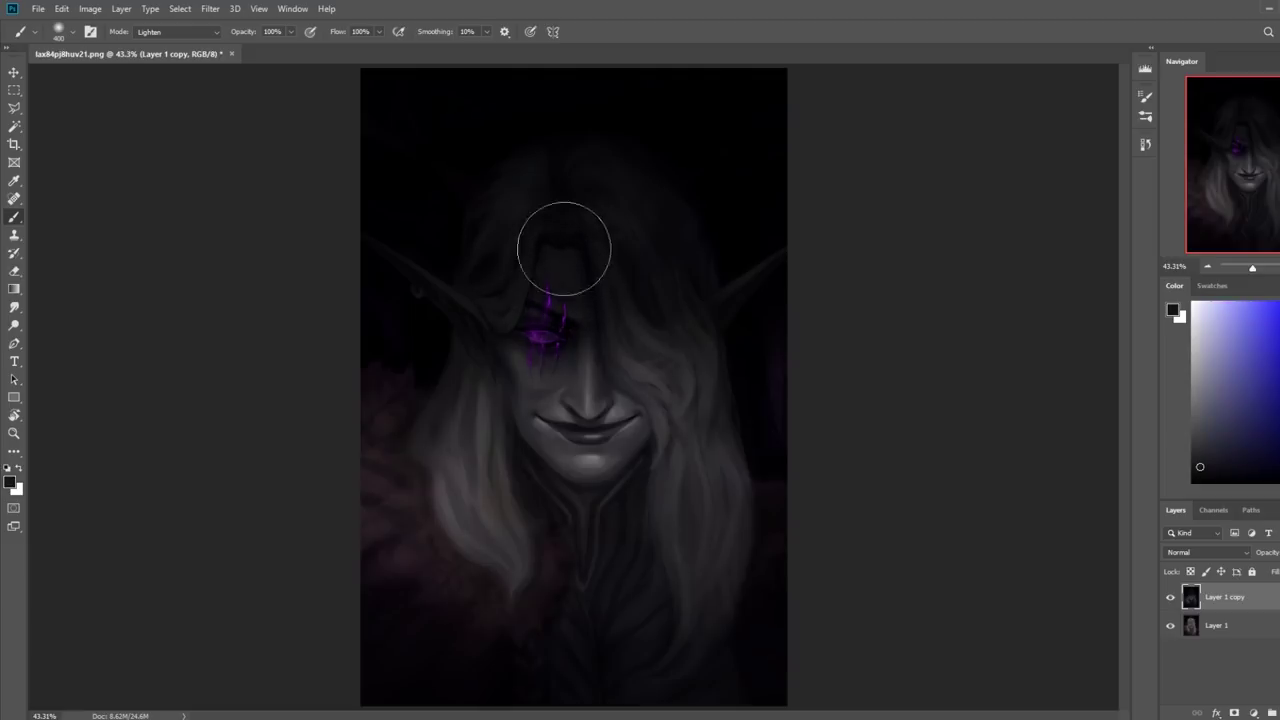
alt+click(568, 289)
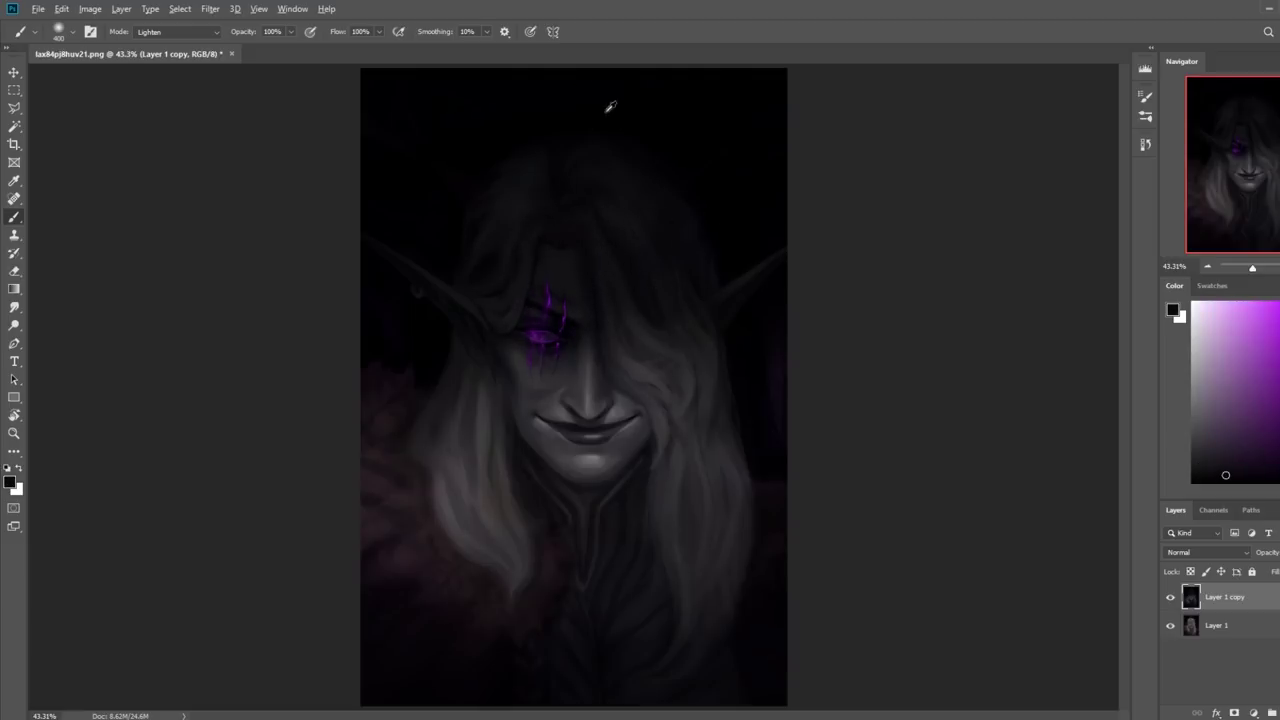
Darken the top of the hair and the surrounding background with a 1300 px brush in Darken mode at 36% opacity
click(192, 38)
click(160, 93)
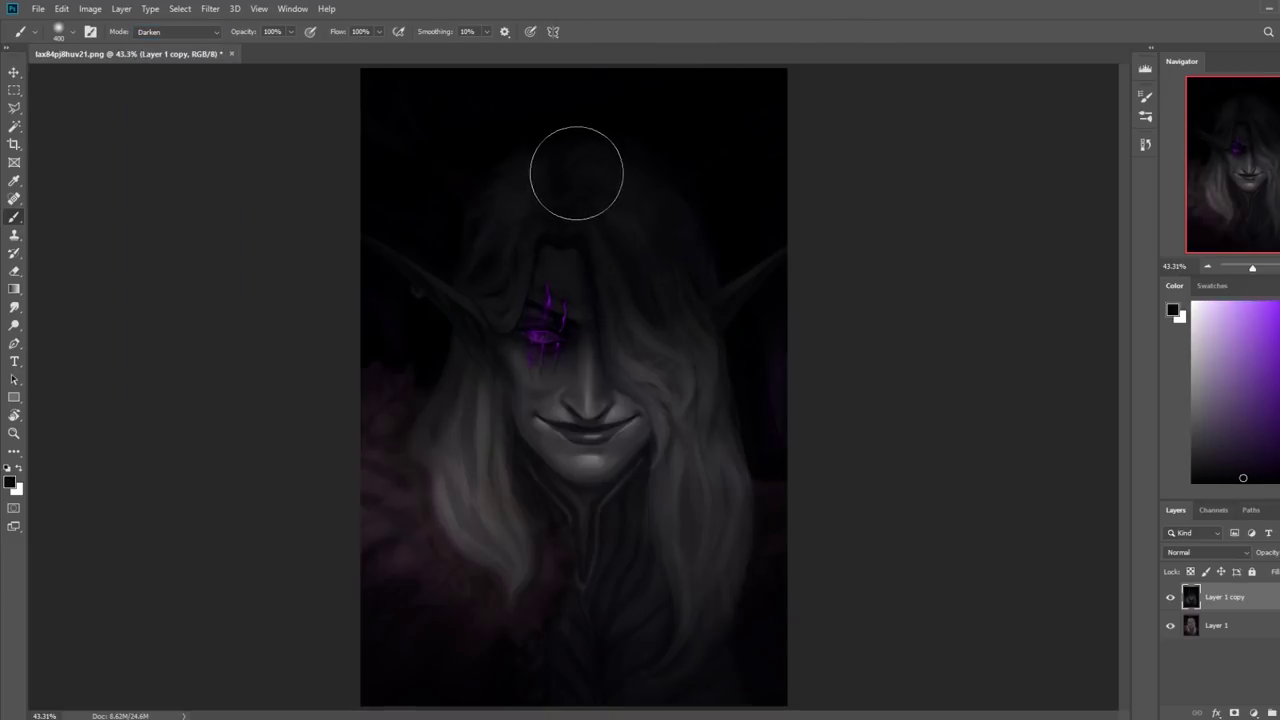
key(ctrl+minus)
key(ctrl+minus)
key(bracketright)
key(bracketright)
key(bracketright)
key(bracketright)
key(bracketright)
key(bracketright)
key(bracketright)
key(bracketright)
key(bracketright)
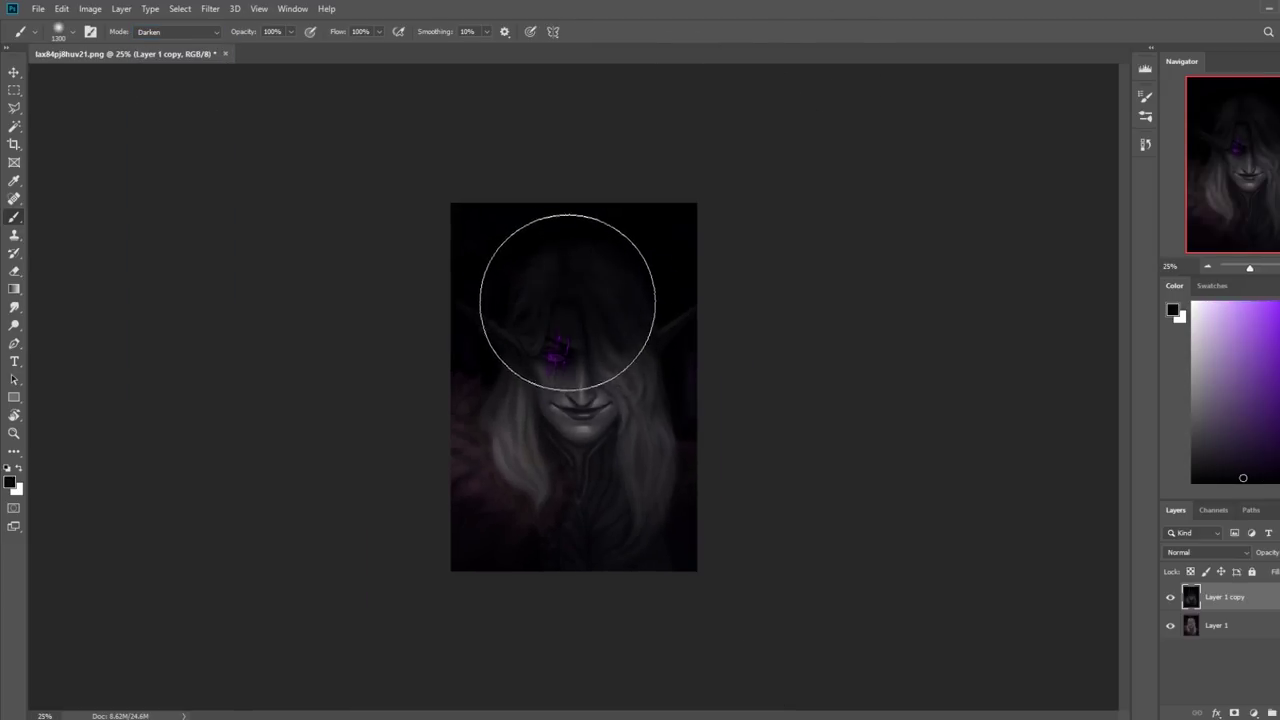
drag(290, 37, 252, 48)
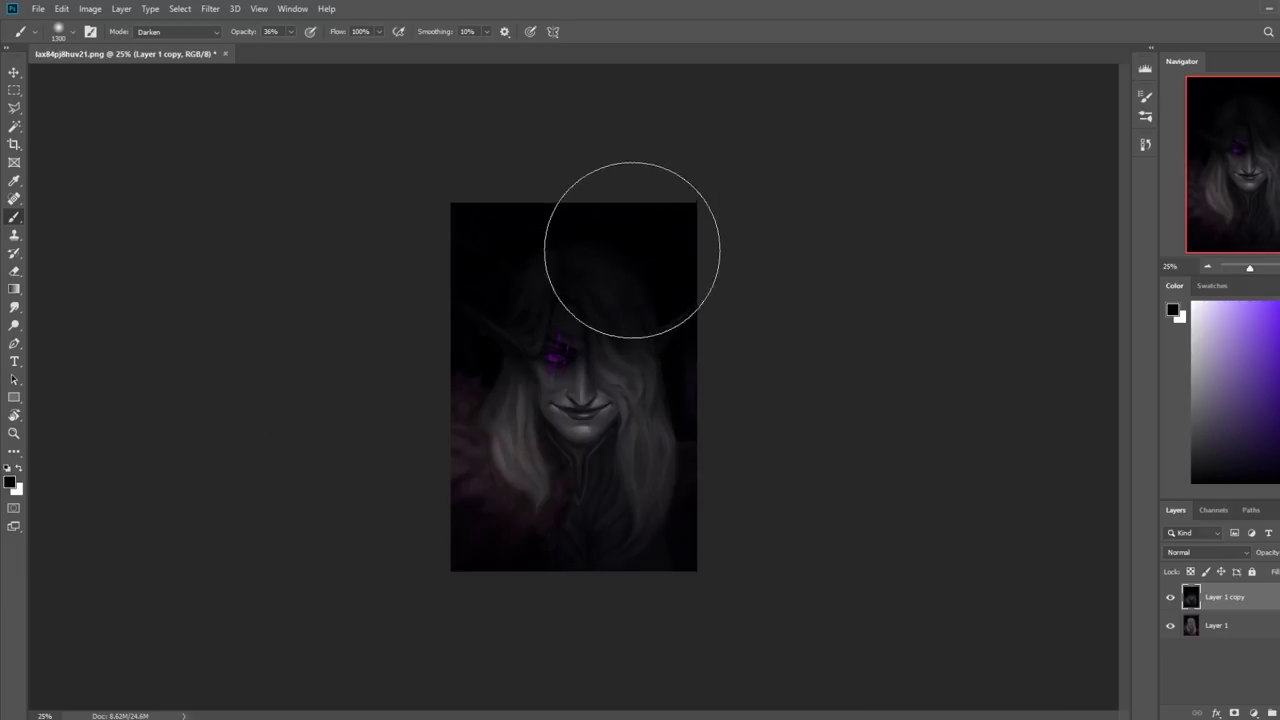
Paint the faint scar over the outer eyelid with purple sampled from the scars, using a 10 px brush in Normal mode
key(z)
mouse_move(471, 277)
mouse_down()
mouse_move(600, 380)
mouse_move(598, 317)
mouse_up()
key(b)
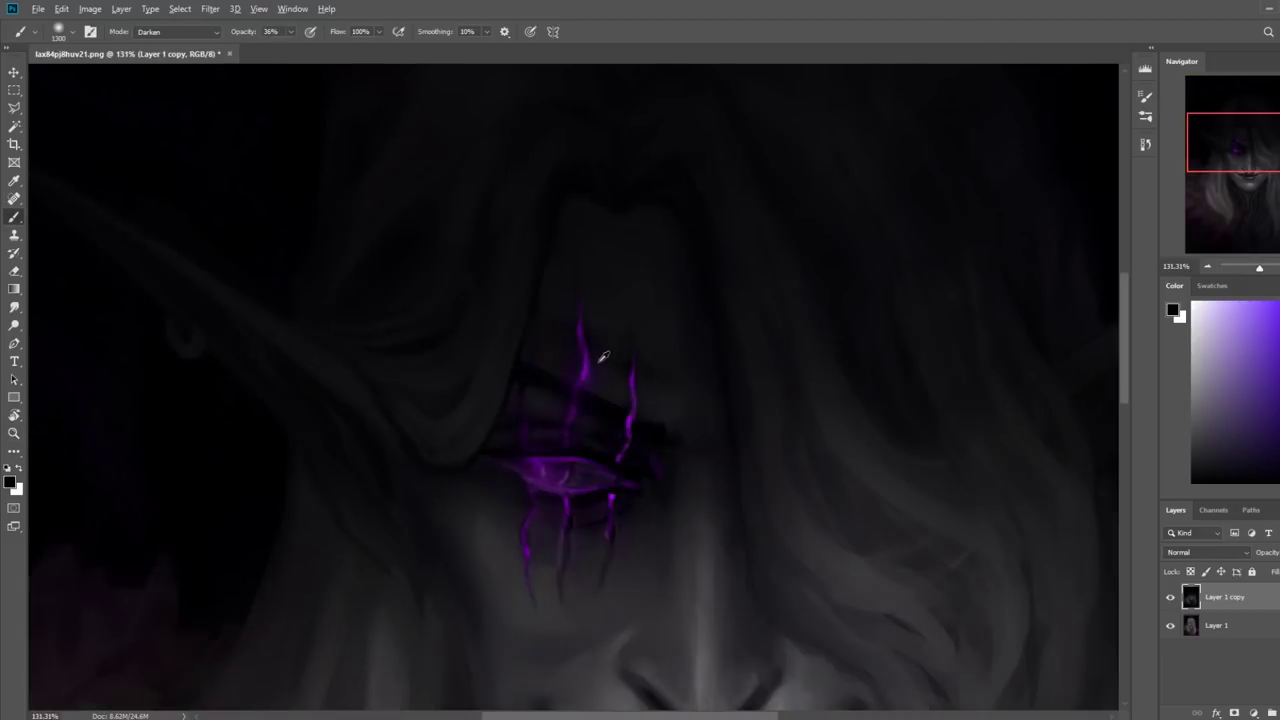
alt+click(588, 362)
click(175, 31)
click(150, 43)
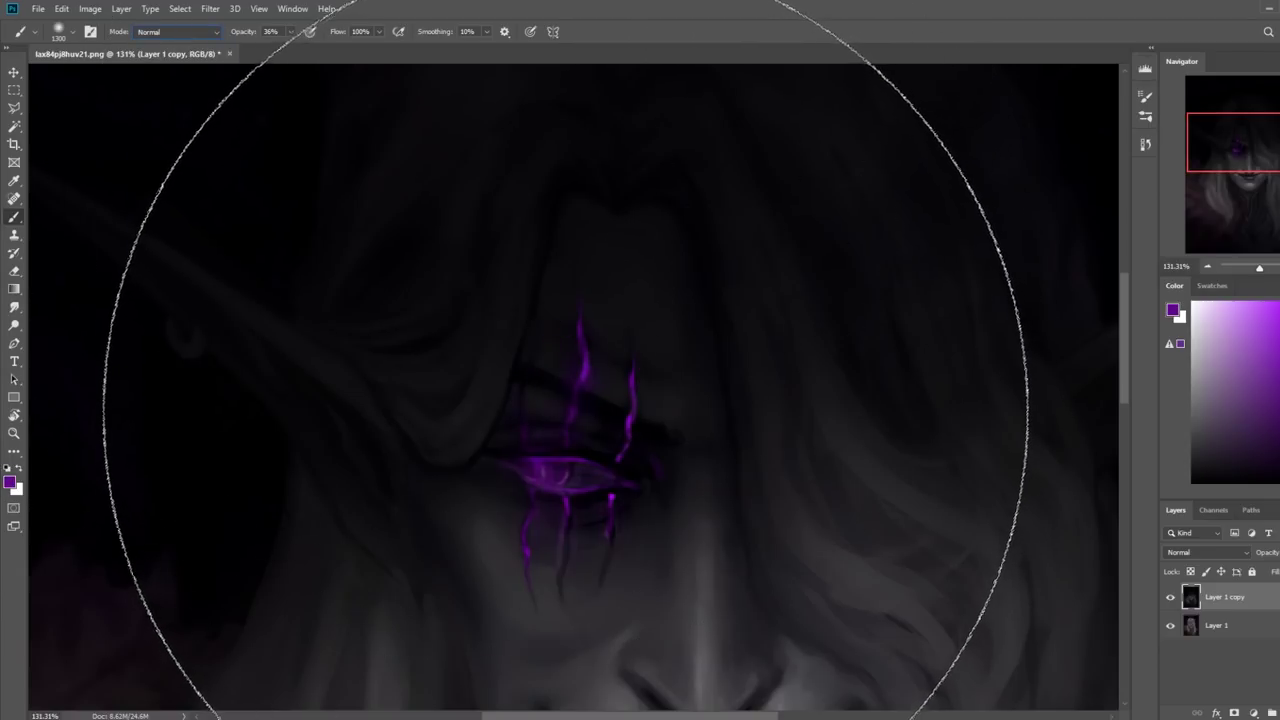
key(bracketleft)
key(bracketleft)
key(bracketleft)
key(bracketleft)
key(bracketleft)
key(bracketleft)
key(bracketleft)
key(bracketleft)
key(bracketleft)
key(bracketleft)
key(bracketleft)
key(bracketleft)
key(bracketleft)
key(bracketleft)
key(bracketleft)
key(bracketleft)
key(bracketleft)
key(bracketleft)
key(bracketleft)
key(bracketleft)
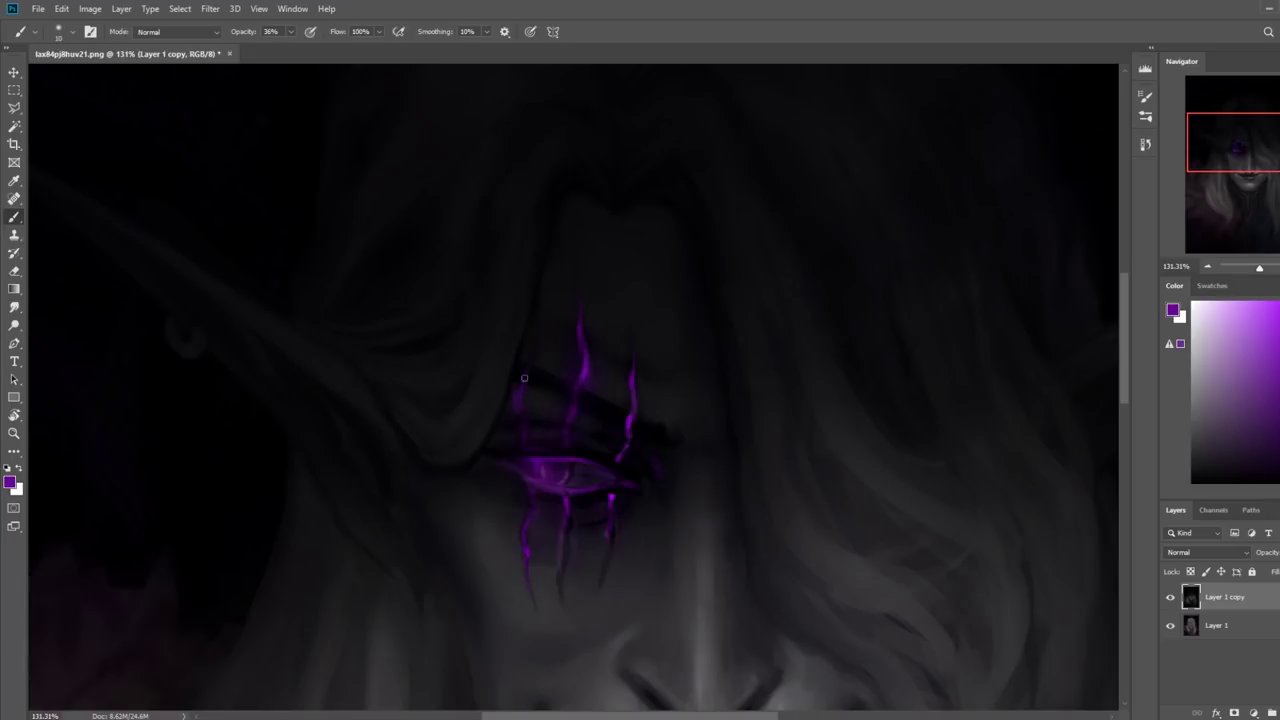
key(ctrl+0)
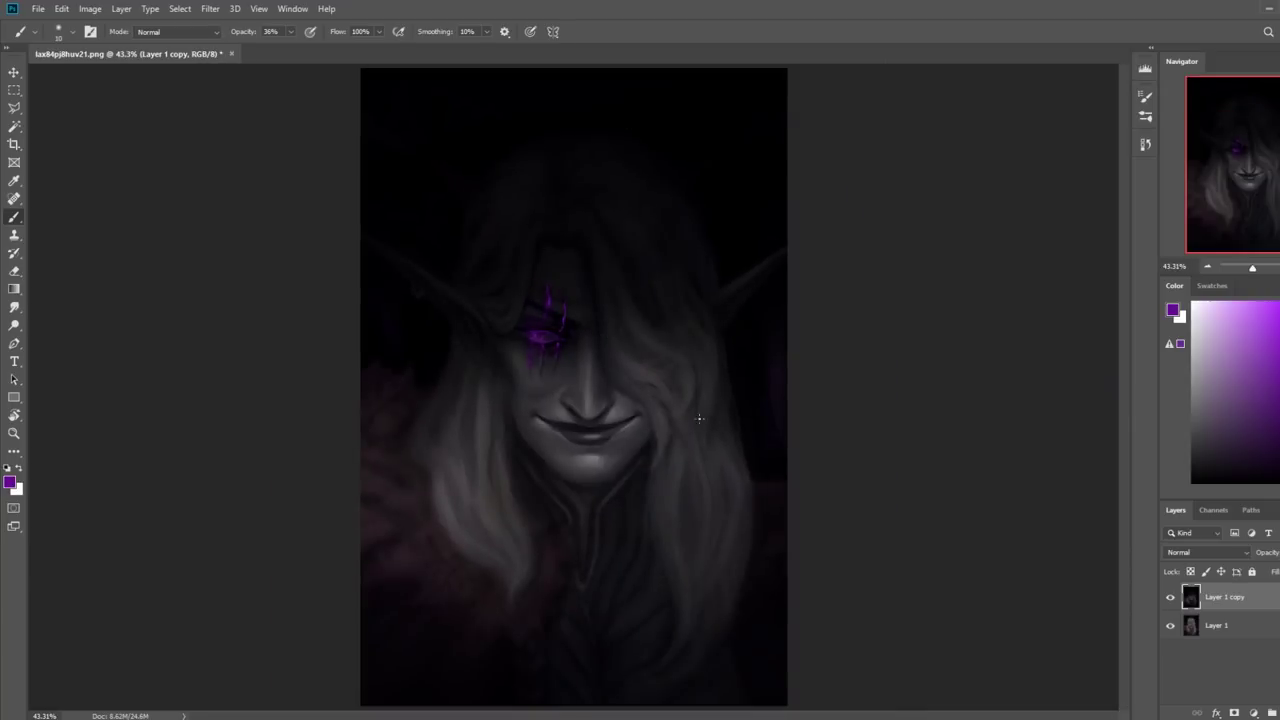
Set the brush blending mode to Color and choose a muted dark blue as the foreground color
key(ctrl+minus)
key(ctrl+minus)
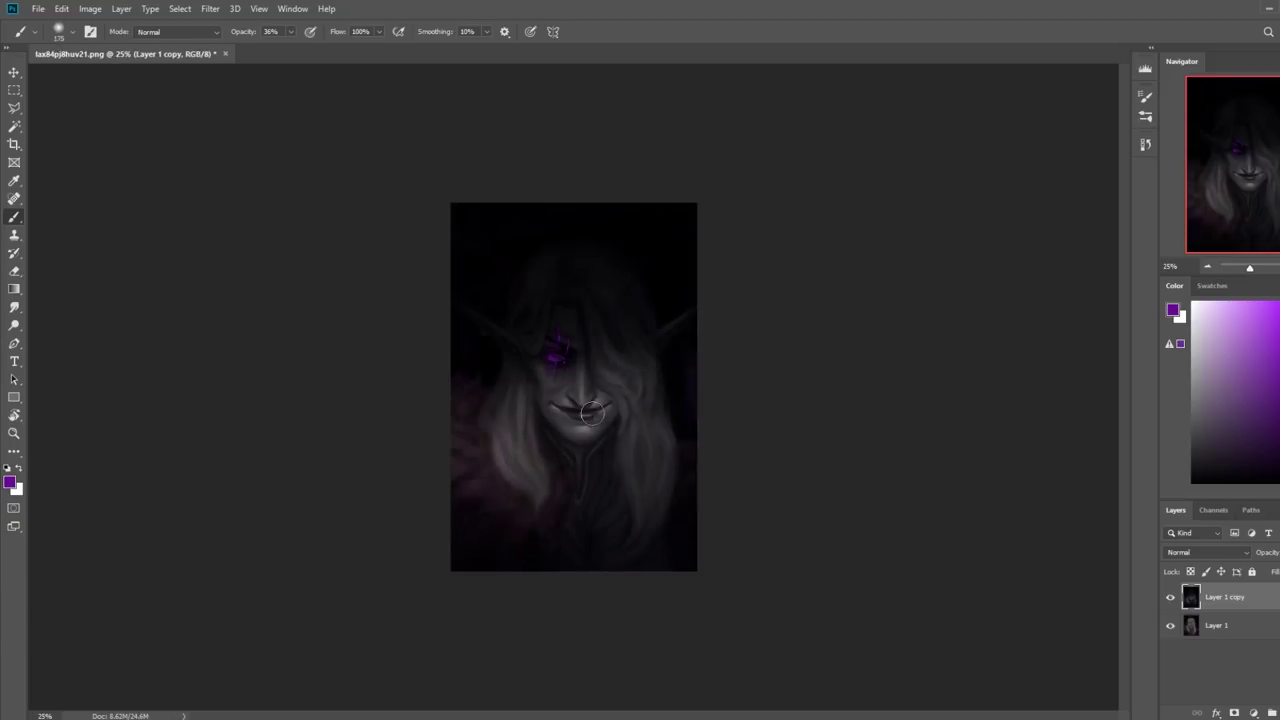
click(209, 30)
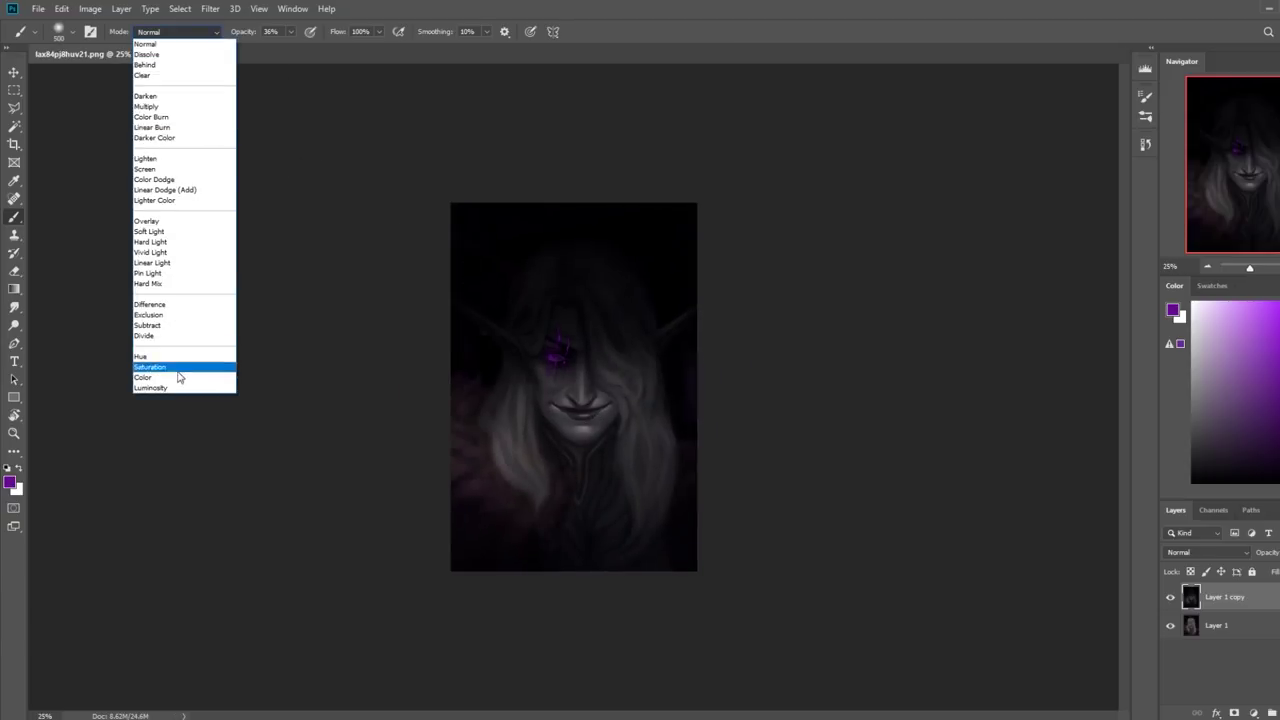
click(178, 374)
click(1173, 310)
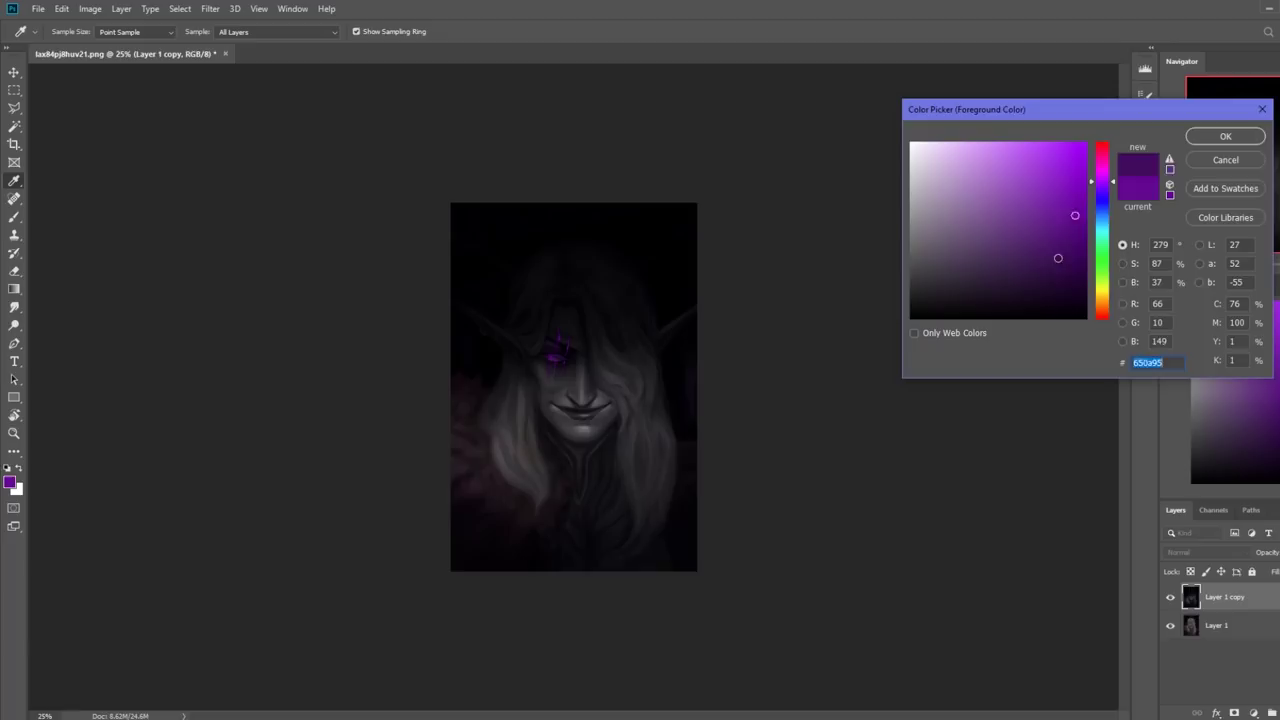
click(1050, 260)
click(1104, 196)
click(1043, 235)
click(1014, 246)
click(1226, 136)
Tint the lips blue with a 150 px brush
key(bracketleft)
key(bracketleft)
key(bracketleft)
key(bracketleft)
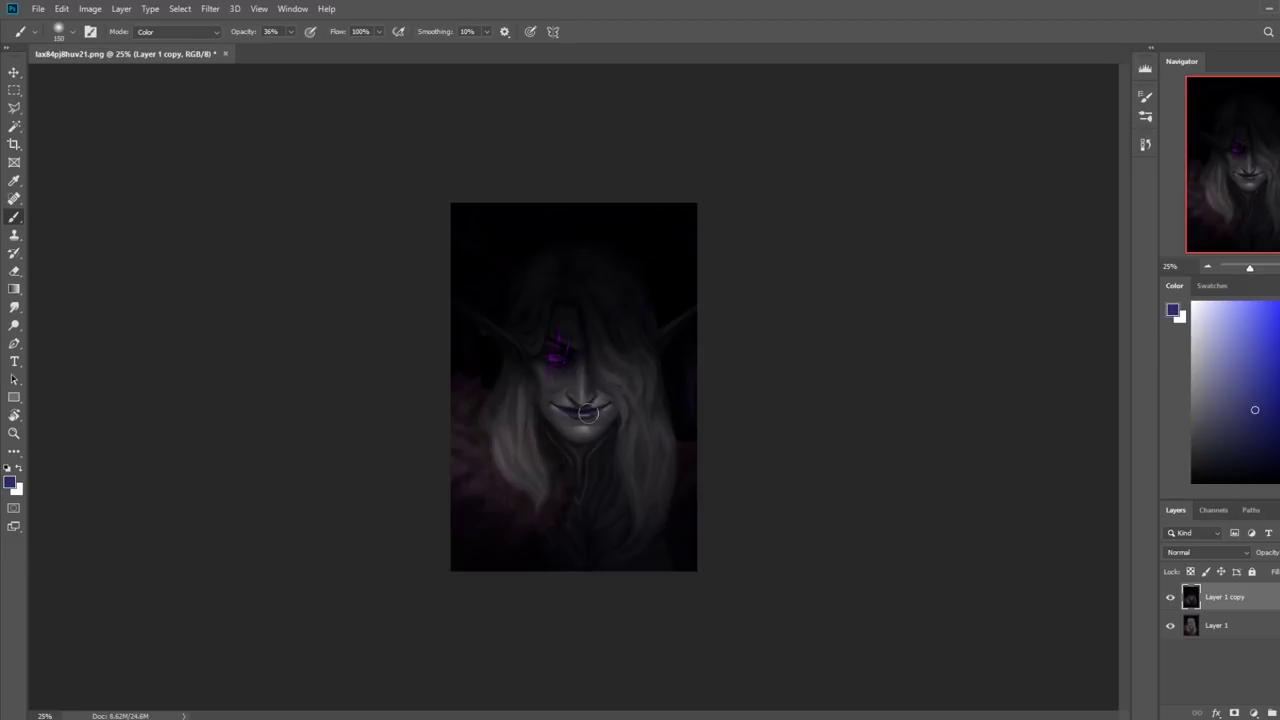
Tint the lower ends of the hair on both sides blue with an enlarged brush
key(bracketright)
key(bracketright)
key(bracketright)
key(bracketright)
mouse_move(522, 458)
mouse_down()
mouse_move(482, 446)
mouse_move(480, 394)
mouse_up()
mouse_move(656, 470)
mouse_down()
mouse_move(636, 540)
mouse_move(631, 478)
mouse_move(651, 506)
mouse_move(640, 543)
mouse_up()
Switch the brush to Darken mode, try darkening the fur and undo that stroke, and reset the foreground color to black
alt+click(557, 354)
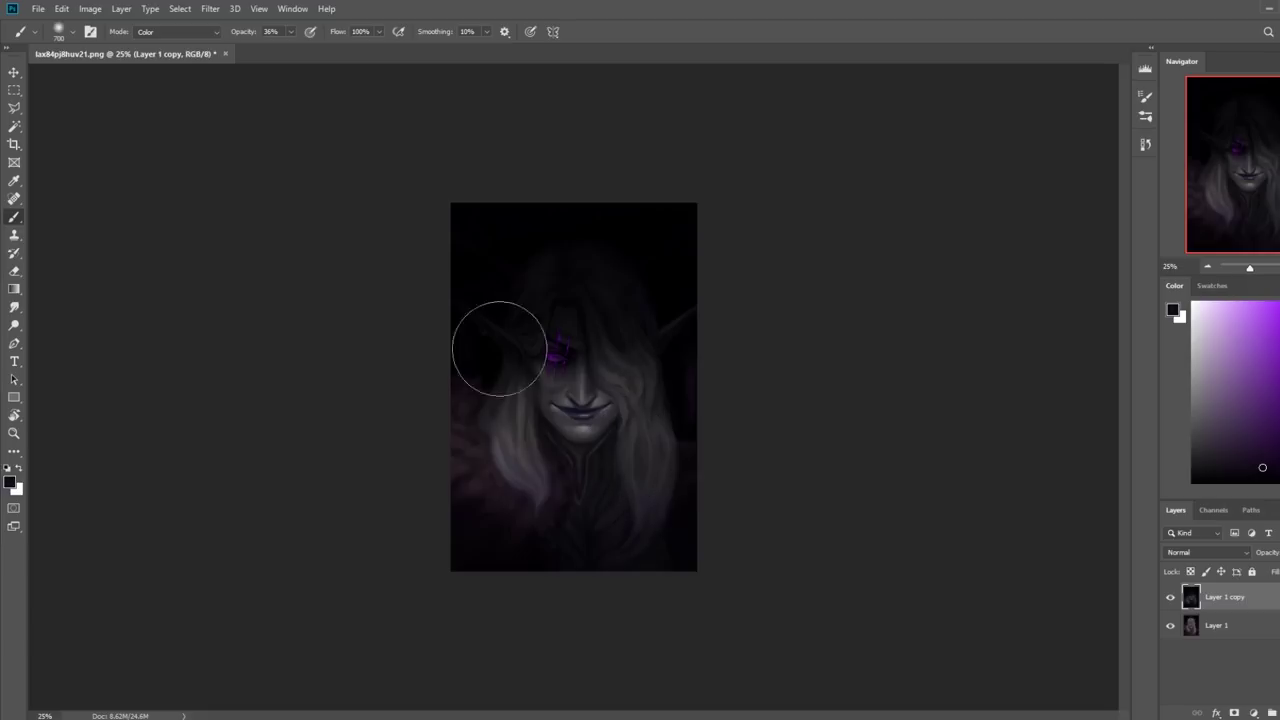
click(152, 32)
key(Escape)
key(alt+shift+k)
mouse_move(457, 429)
mouse_down()
mouse_move(505, 398)
mouse_move(531, 477)
mouse_move(481, 362)
mouse_up()
key(ctrl+z)
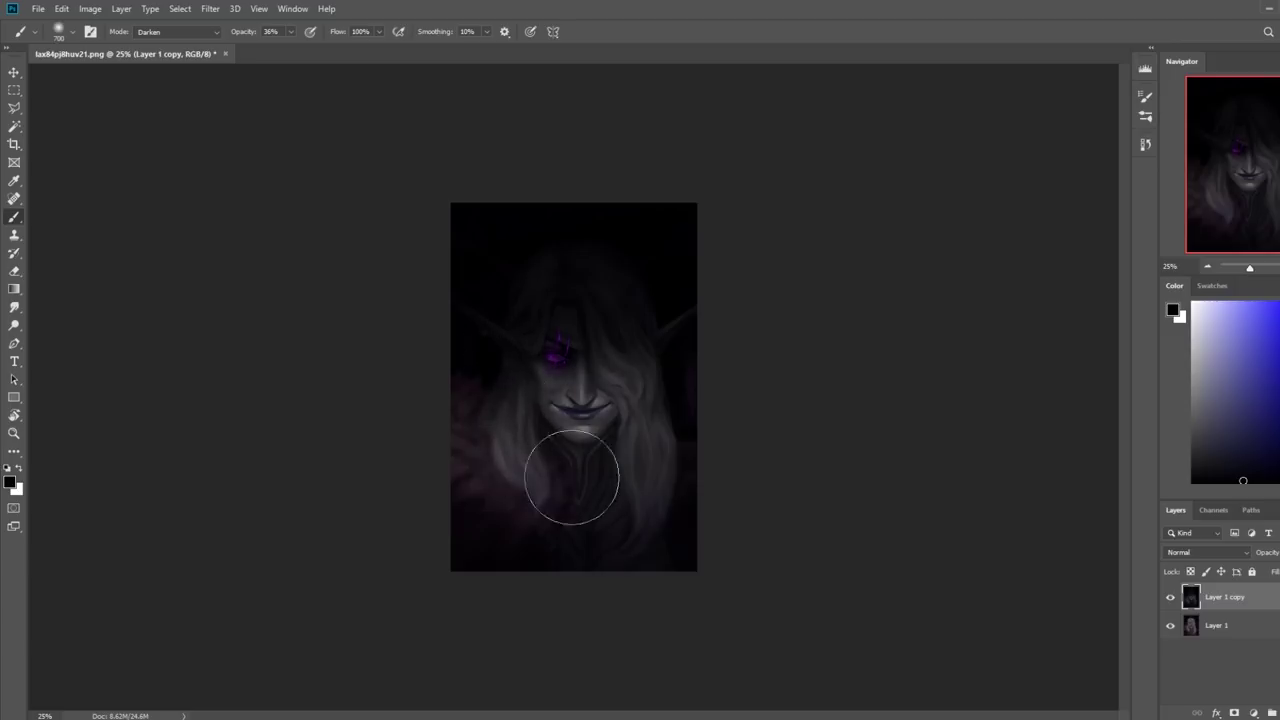
key(d)
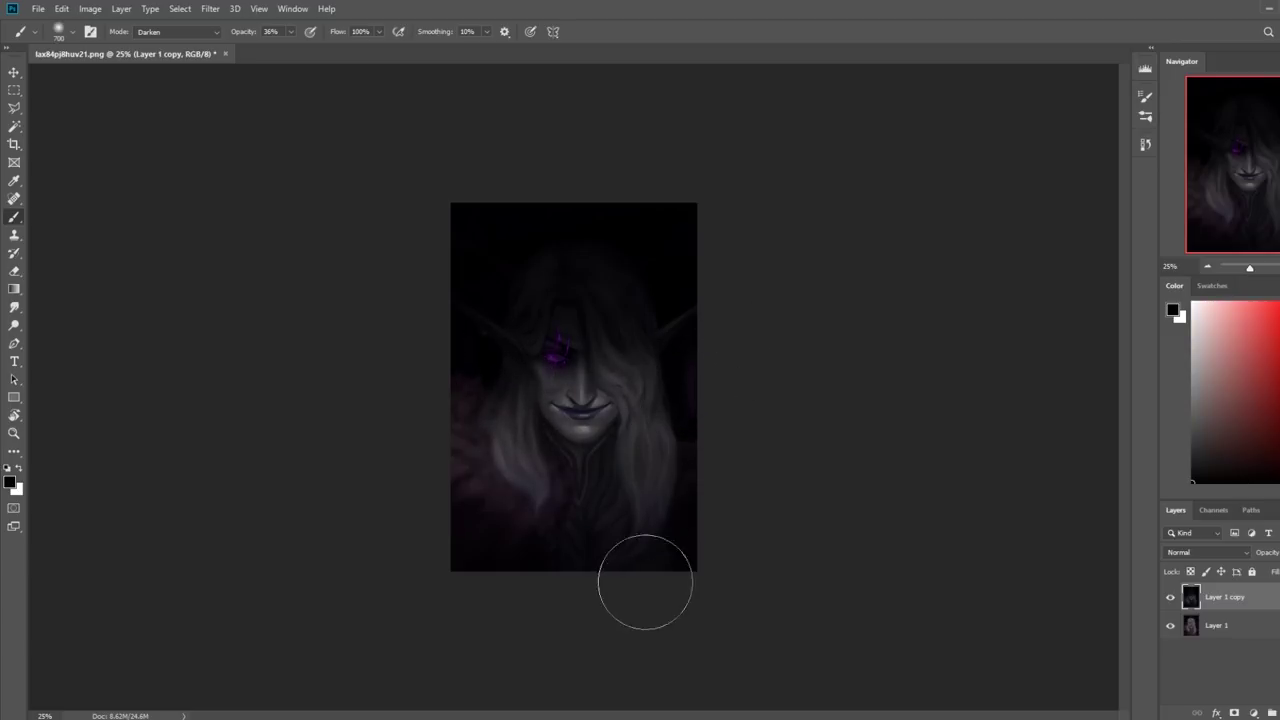
Select the background above the head and ears with the freehand Lasso tool, refining the outline around the hair
key(l)
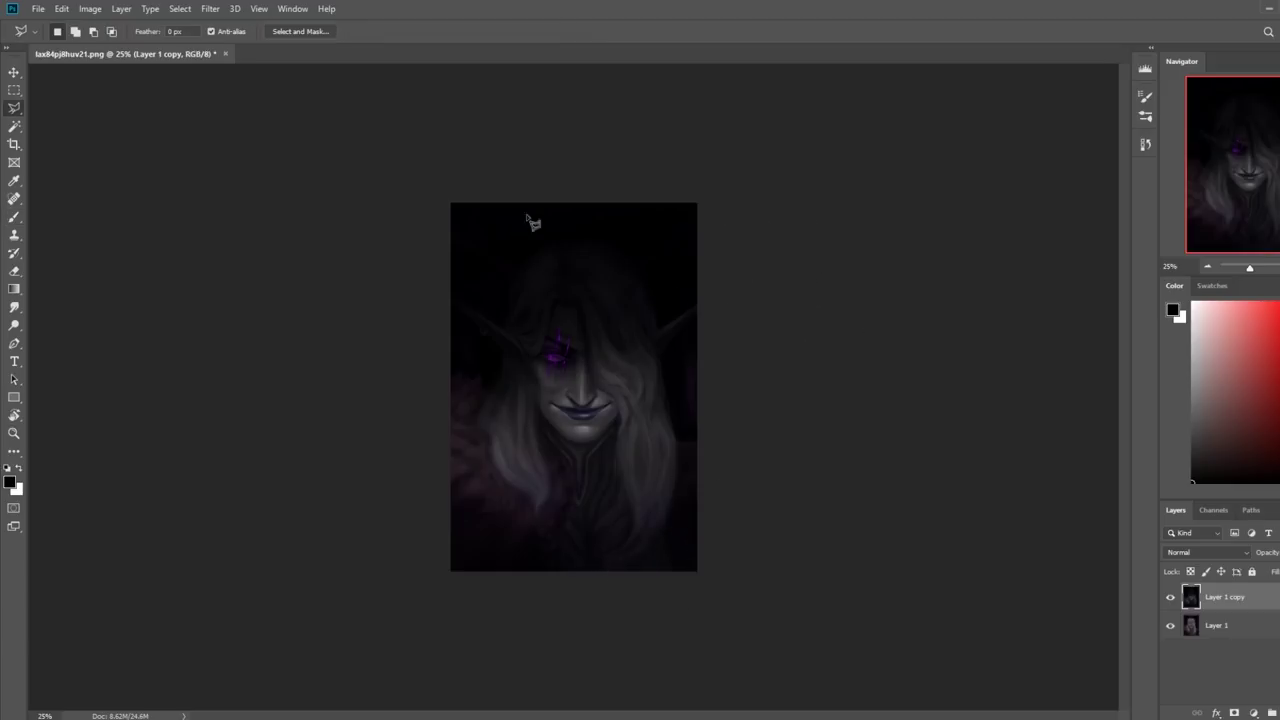
right_click(13, 103)
click(70, 108)
mouse_move(636, 254)
mouse_down()
mouse_move(600, 233)
mouse_move(546, 237)
mouse_move(513, 262)
mouse_up()
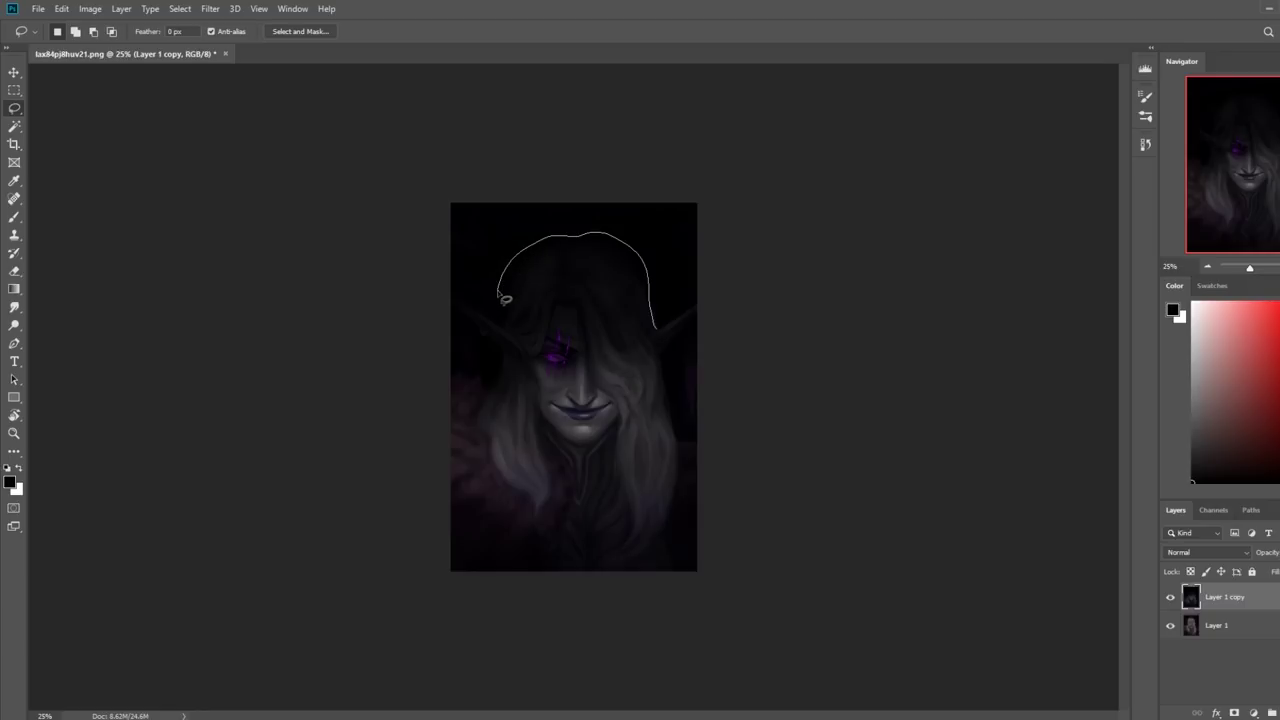
mouse_move(505, 333)
mouse_down()
mouse_move(510, 153)
mouse_move(757, 249)
mouse_up()
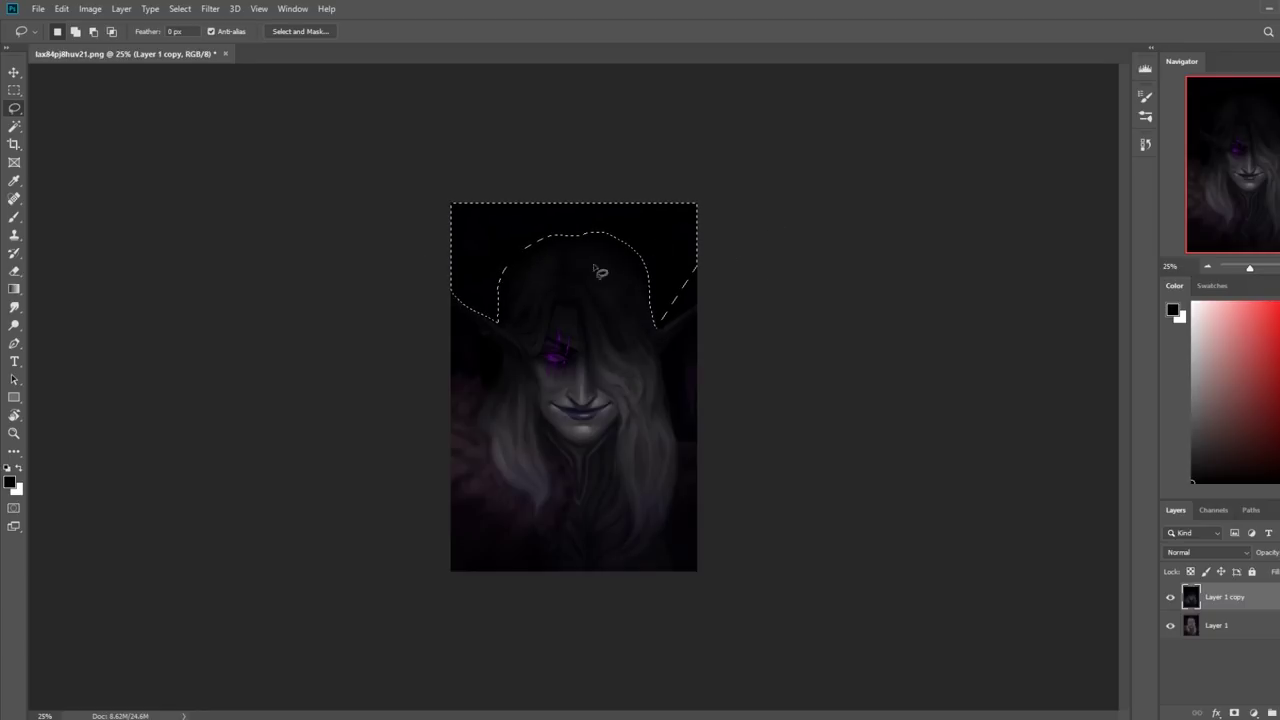
mouse_move(566, 241)
mouse_down()
mouse_move(519, 265)
mouse_move(509, 325)
mouse_move(474, 264)
mouse_move(522, 256)
mouse_move(498, 322)
mouse_up()
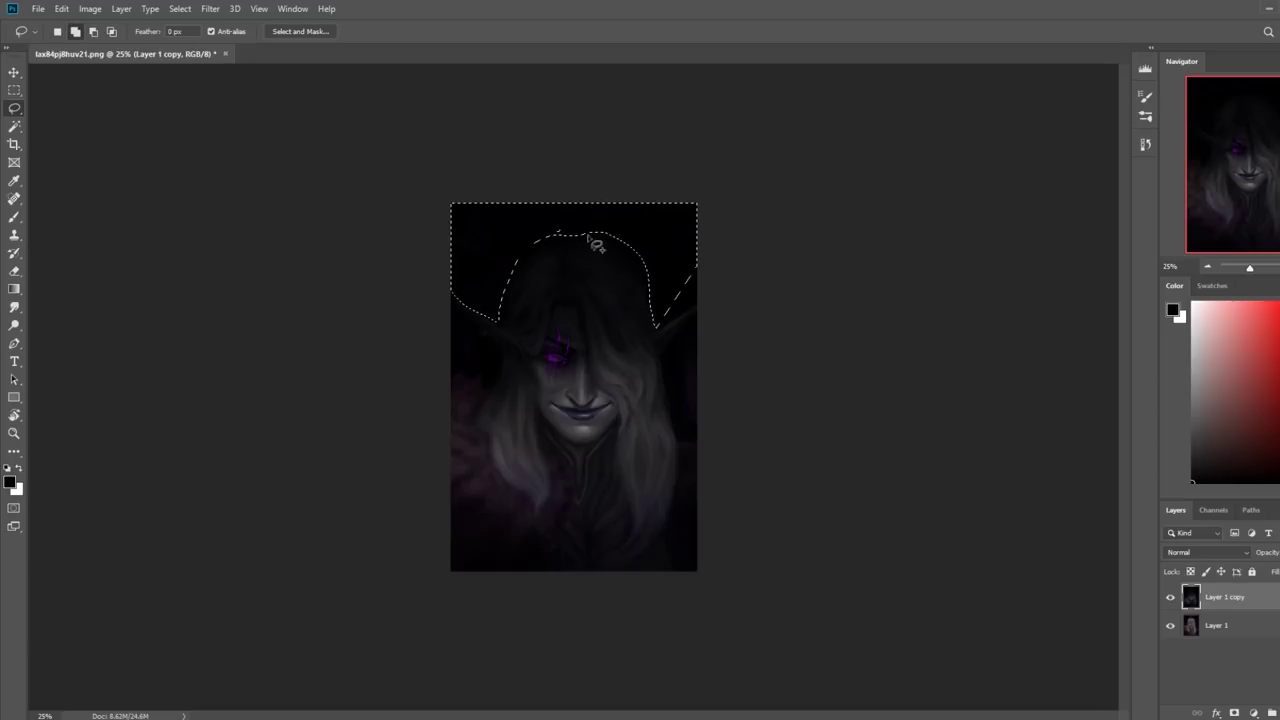
mouse_move(498, 322)
mouse_down()
mouse_move(550, 241)
mouse_move(585, 236)
mouse_move(632, 252)
mouse_move(657, 311)
mouse_move(644, 222)
mouse_move(465, 275)
mouse_move(667, 324)
mouse_move(654, 332)
mouse_move(710, 297)
mouse_move(698, 211)
mouse_move(733, 203)
mouse_move(703, 312)
mouse_up()
key(ctrl+d)
Try lightening the selected background with Hue/Saturation by raising Lightness to +8
key(ctrl+u)
drag(933, 350, 936, 348)
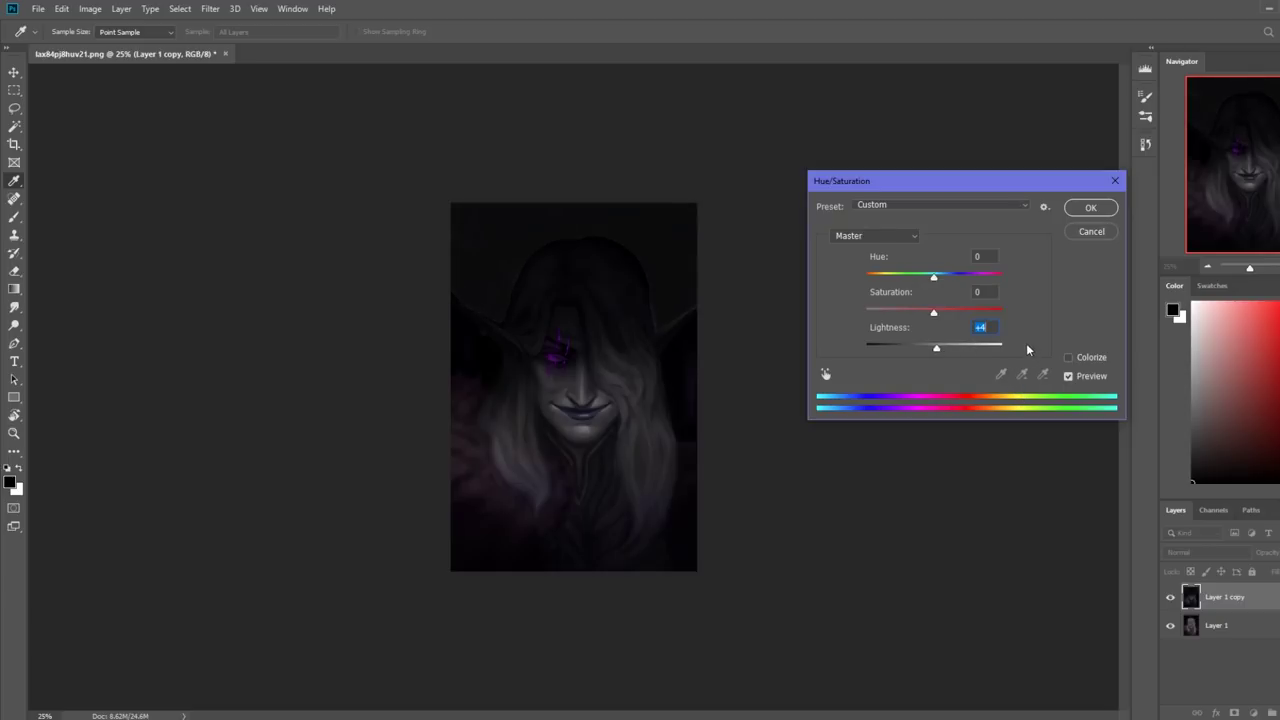
drag(936, 350, 938, 349)
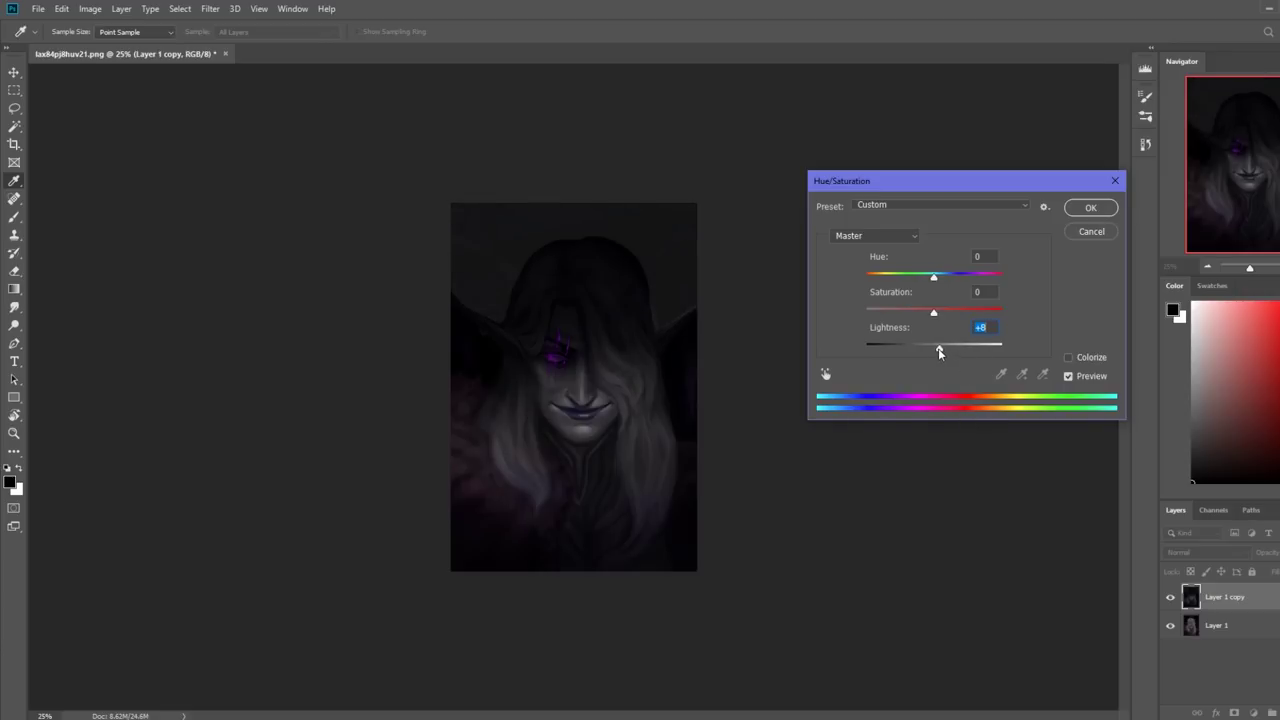
drag(938, 348, 936, 350)
click(1095, 231)
Try darkening the selected background with Hue/Saturation by lowering Lightness to -100, and cancel the adjustment
key(l)
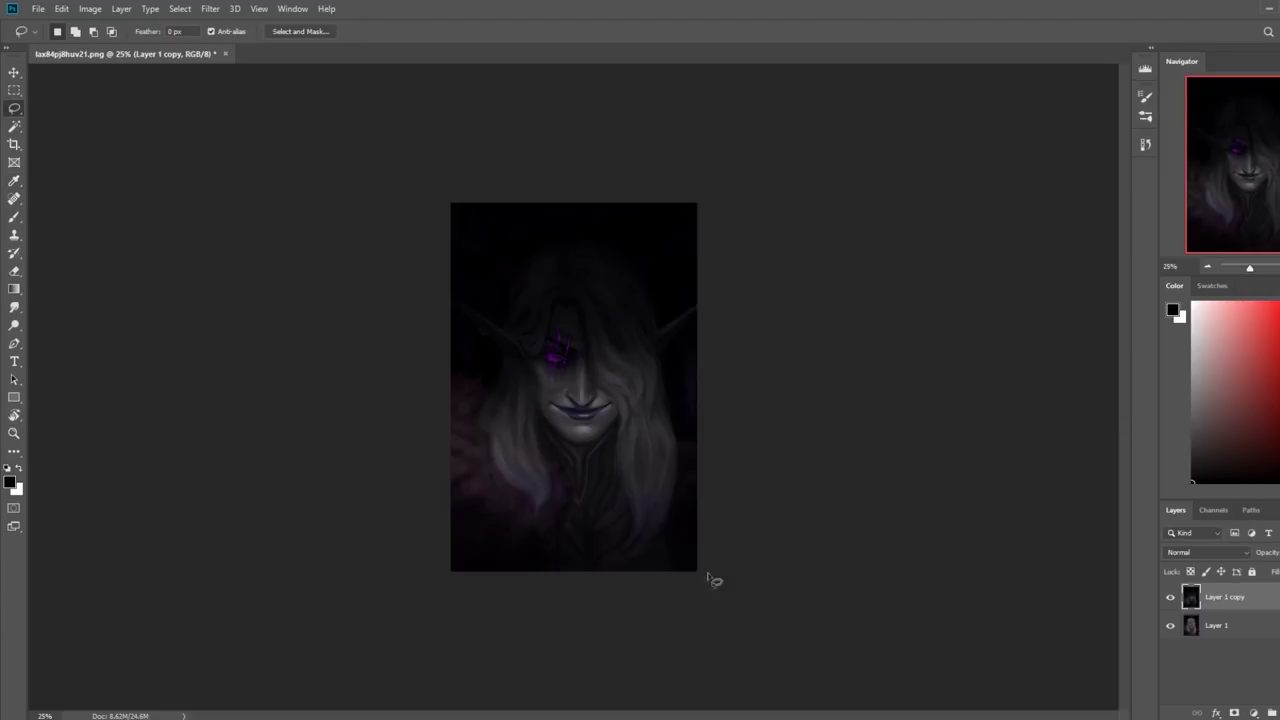
key(ctrl+u)
drag(934, 350, 827, 353)
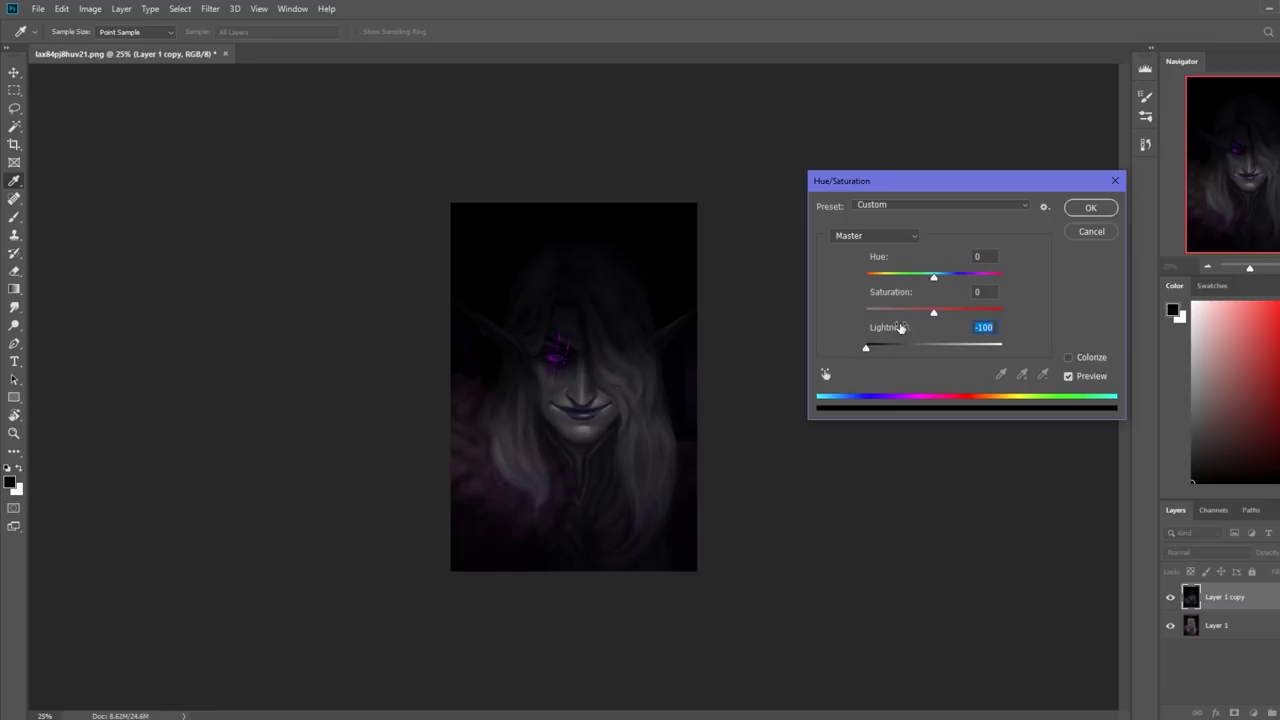
click(1092, 231)
key(l)
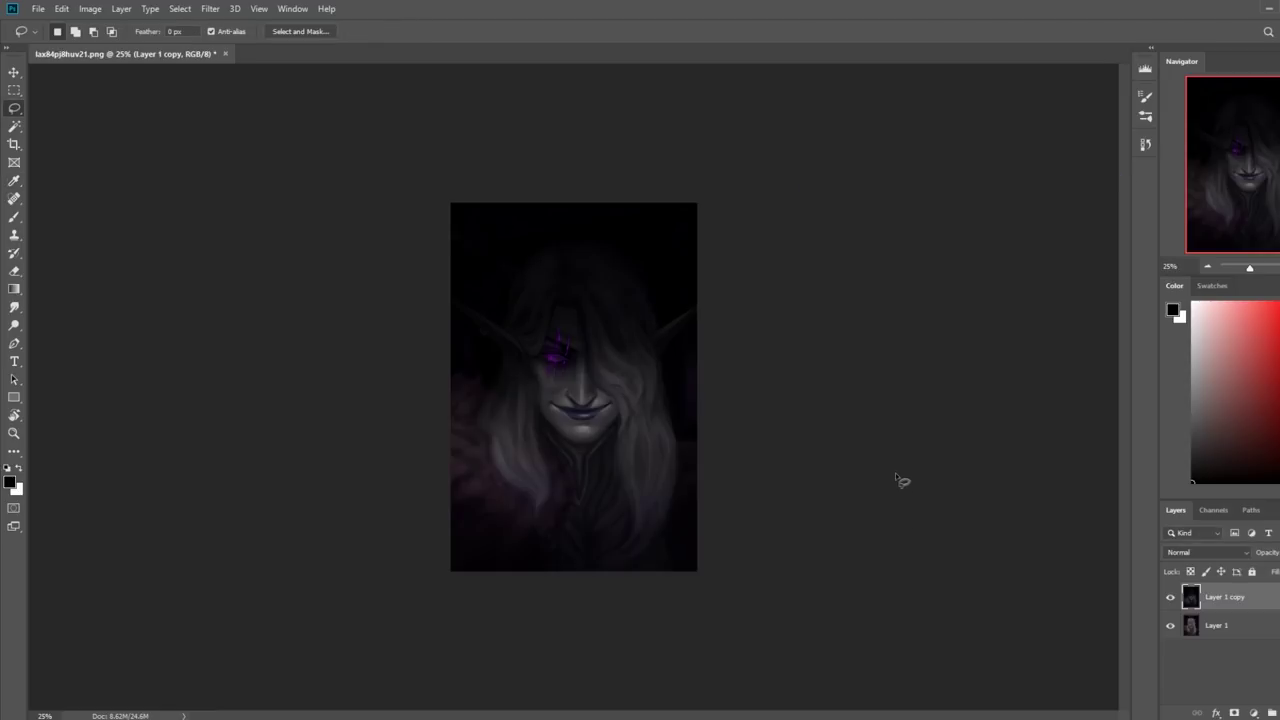
key(b)
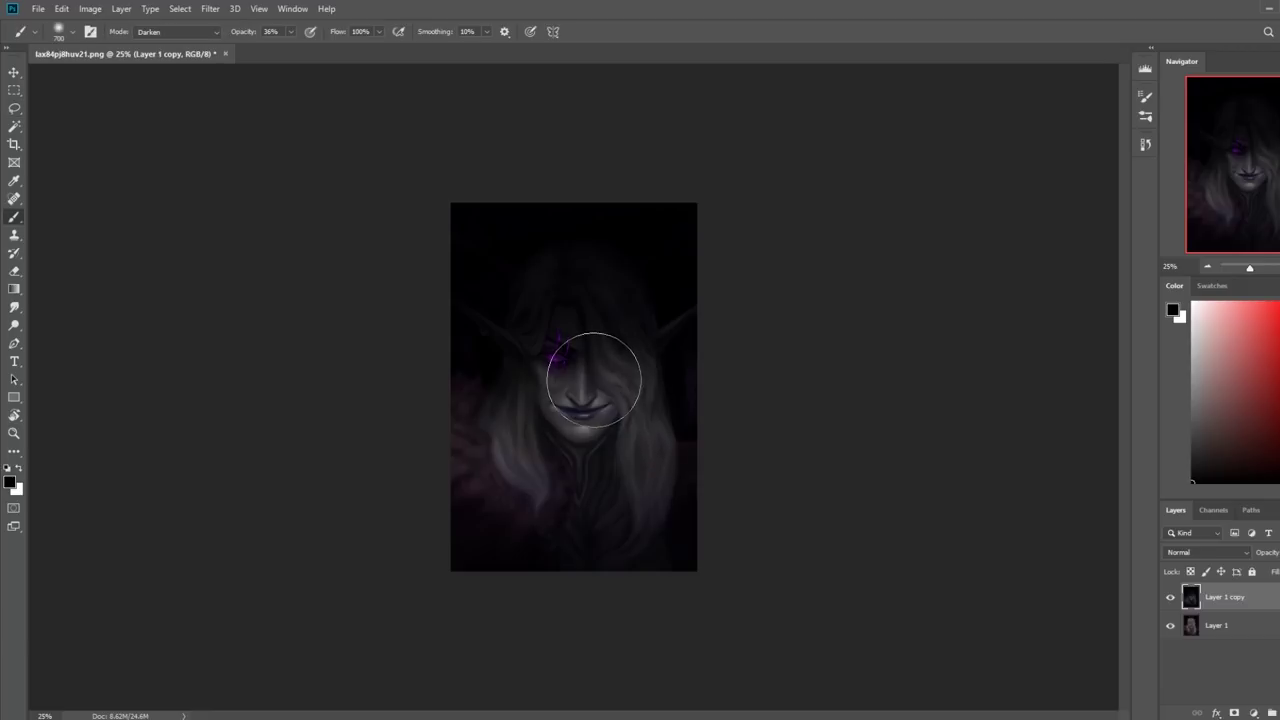
key(ctrl+shift+alt+n)
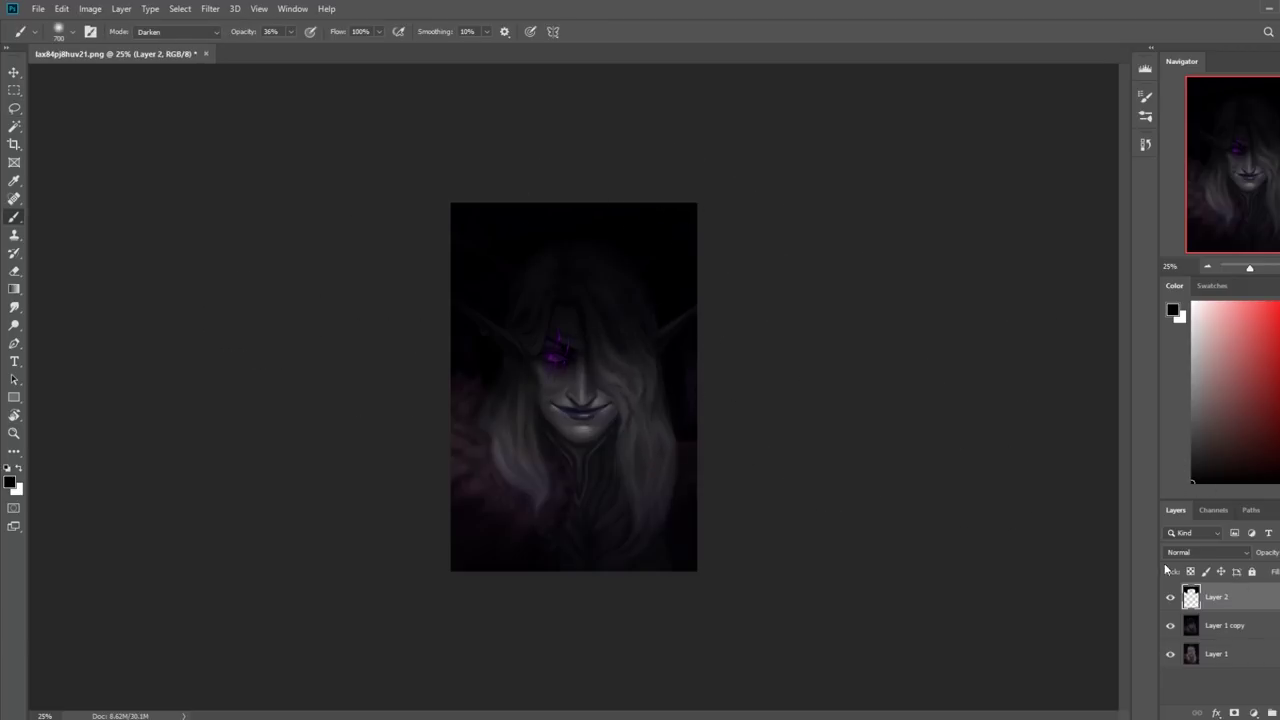
key(Delete)
Clear the background selection and duplicate the Layer 1 copy layer
key(m)
right_click(726, 378)
click(727, 372)
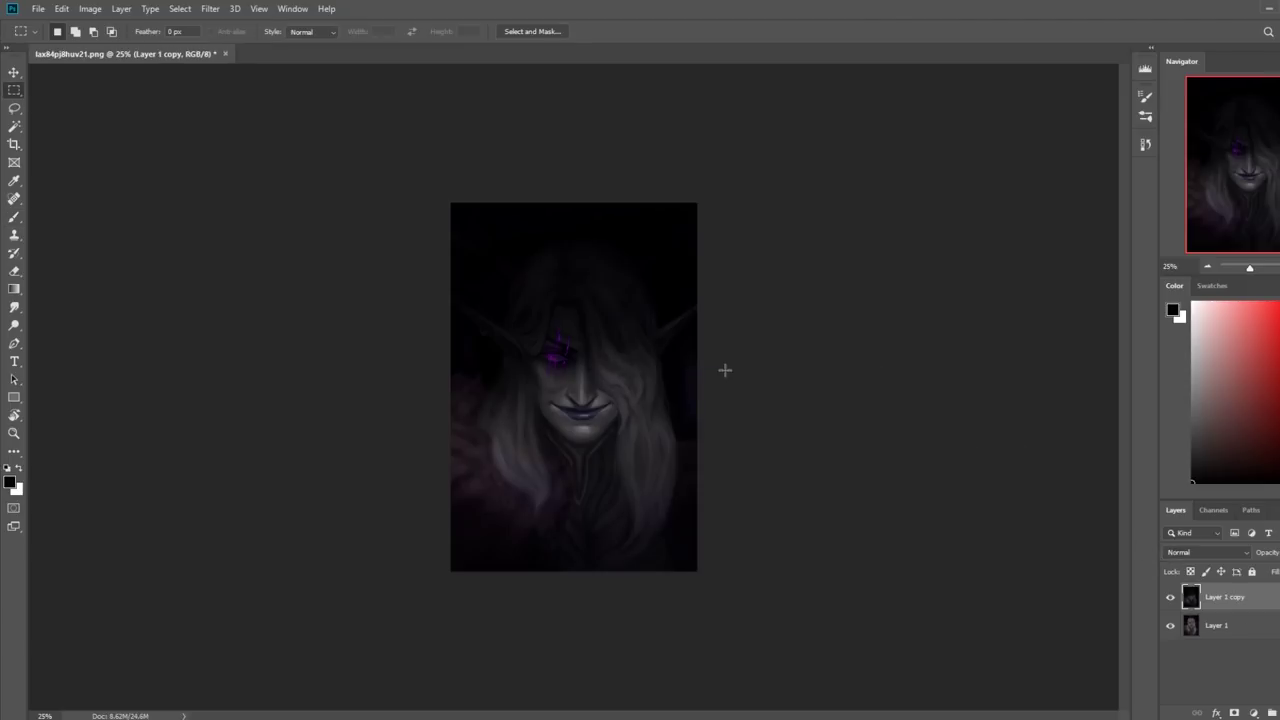
key(ctrl+j)
Return to the Brush tool and reduce its size to 250 px
key(b)
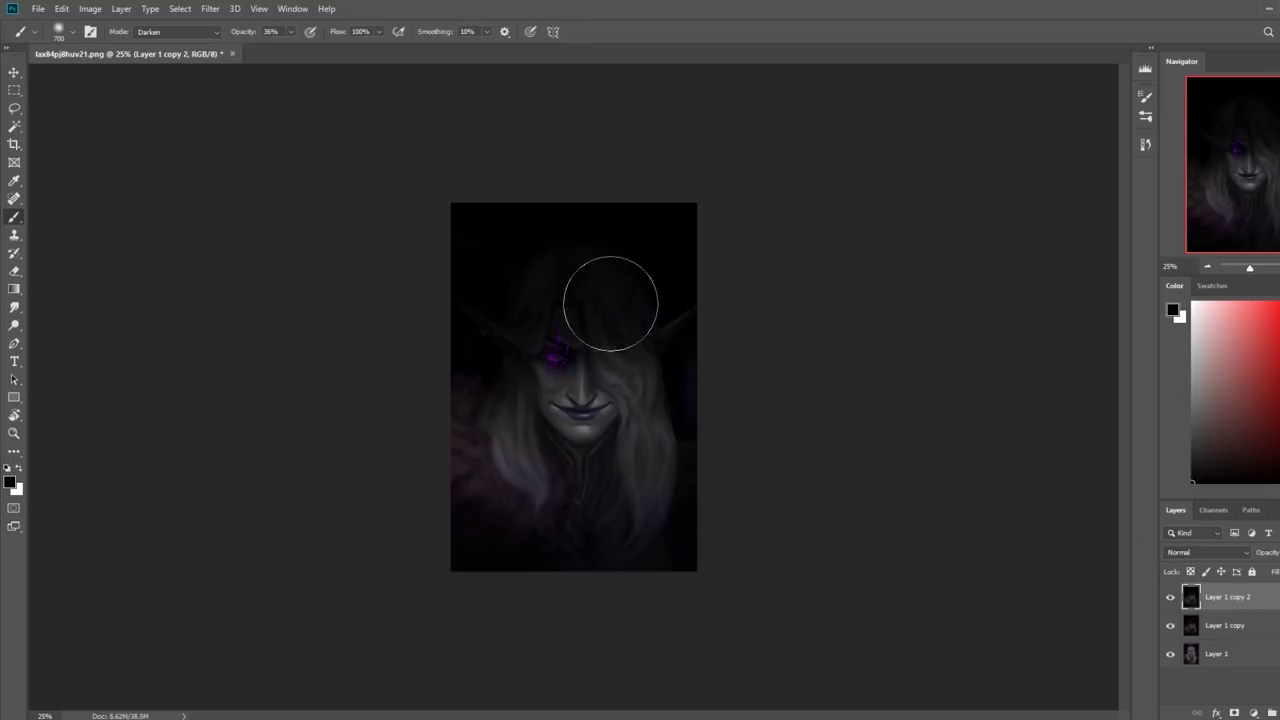
key(bracketleft)
key(bracketleft)
key(bracketleft)
key(bracketleft)
key(bracketleft)
key(bracketleft)
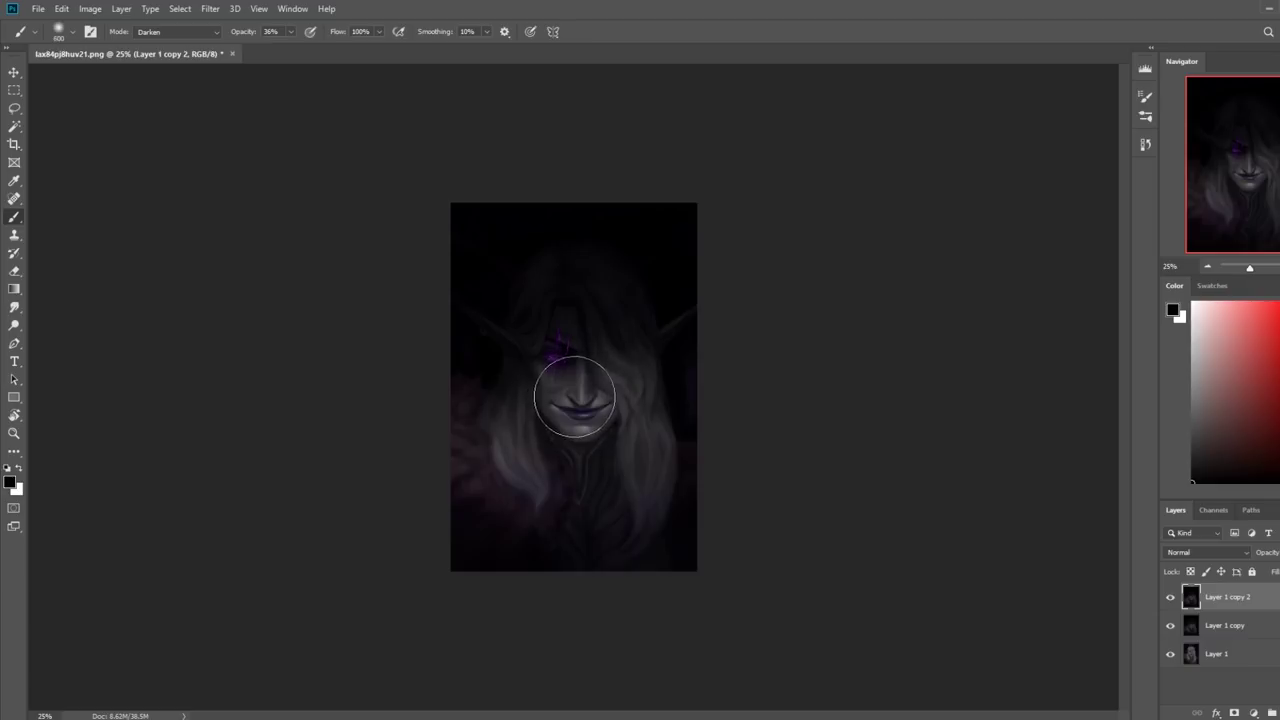
Switch to the Burn tool and reduce its brush size to 125 px
click(14, 325)
click(50, 338)
key(bracketleft)
key(bracketleft)
key(bracketleft)
key(bracketleft)
key(bracketleft)
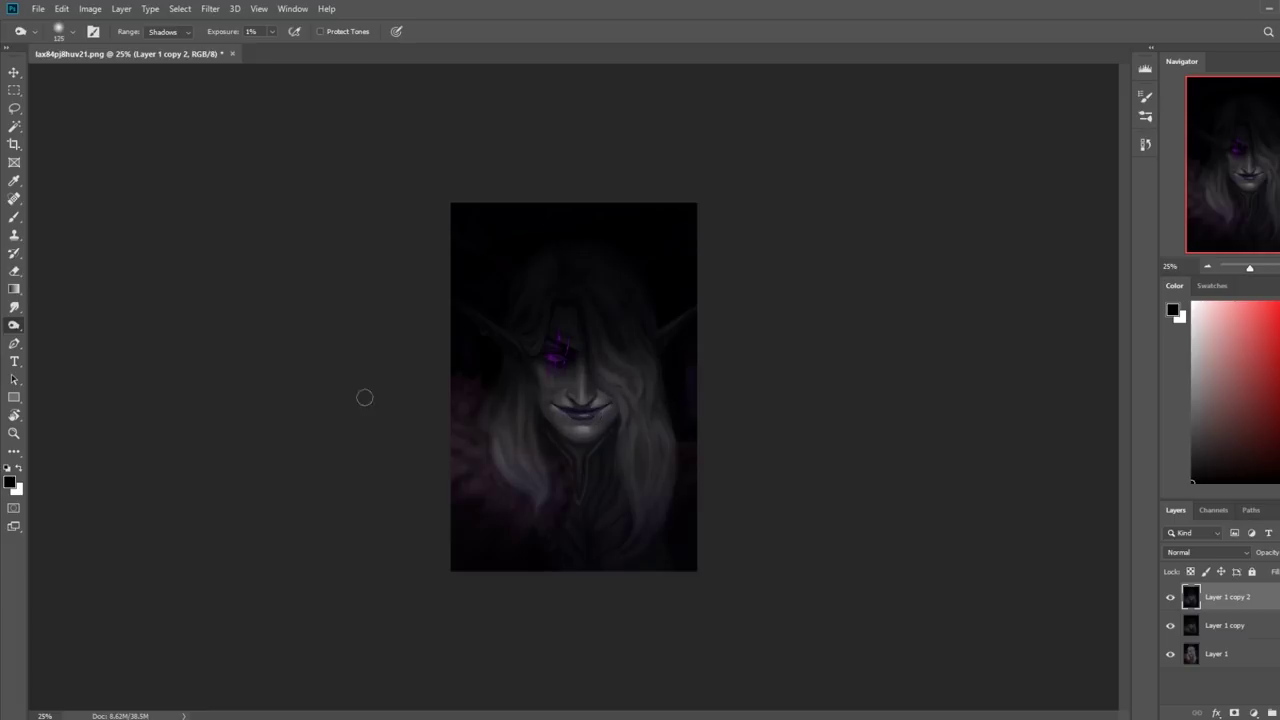
Switch to the Smudge tool and choose a 20 px brush tip for it
click(13, 308)
right_click(508, 266)
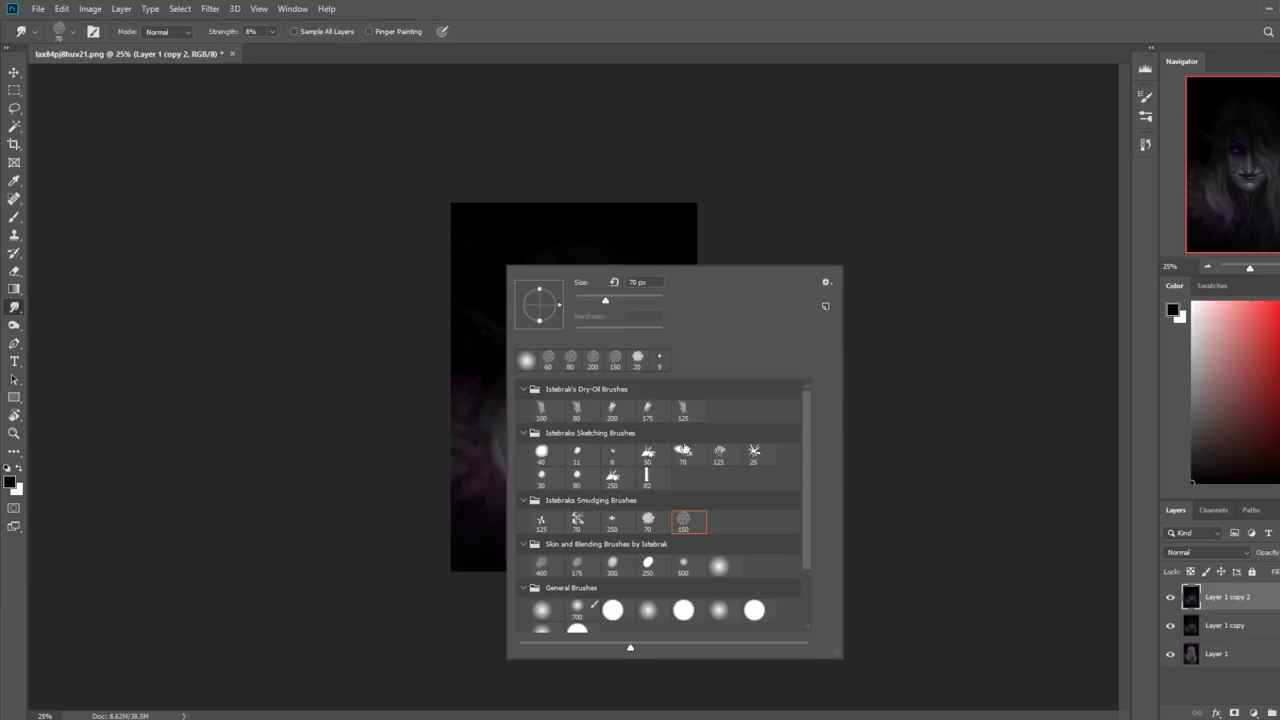
key(Return)
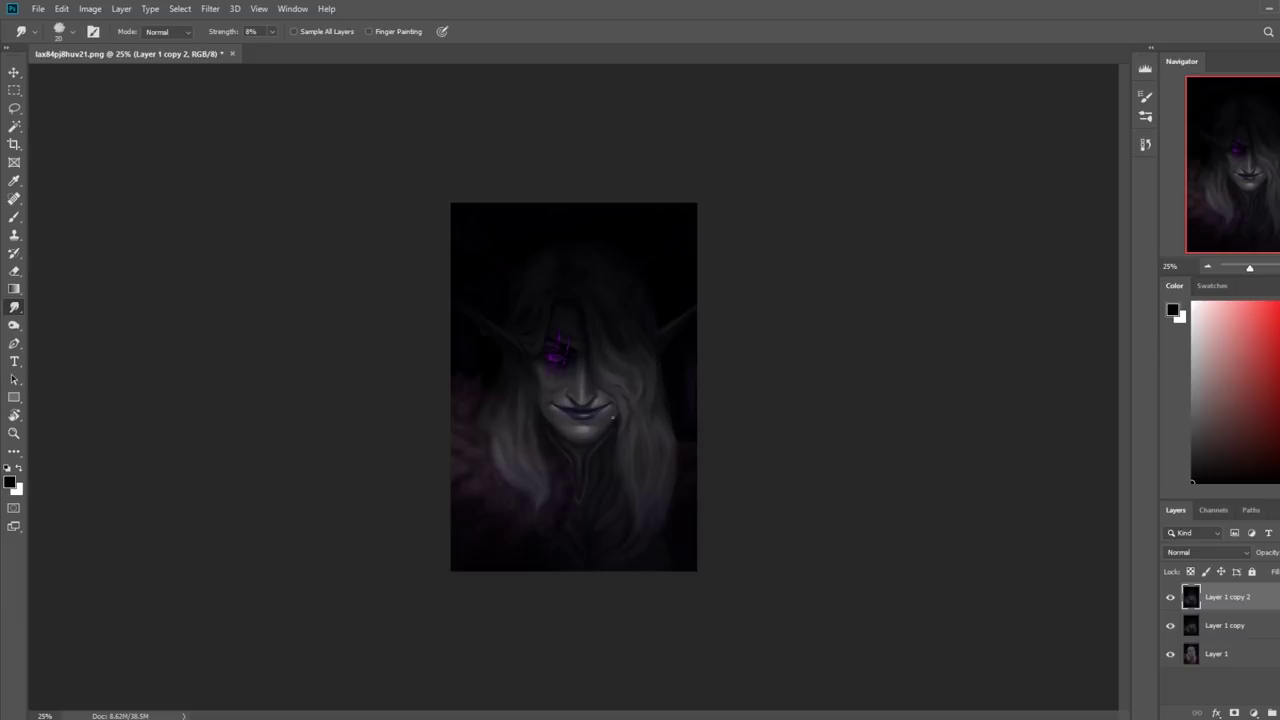
Sample a dark tone from the face, try painting with it in Darken mode, and undo the stroke
key(b)
alt+click(567, 398)
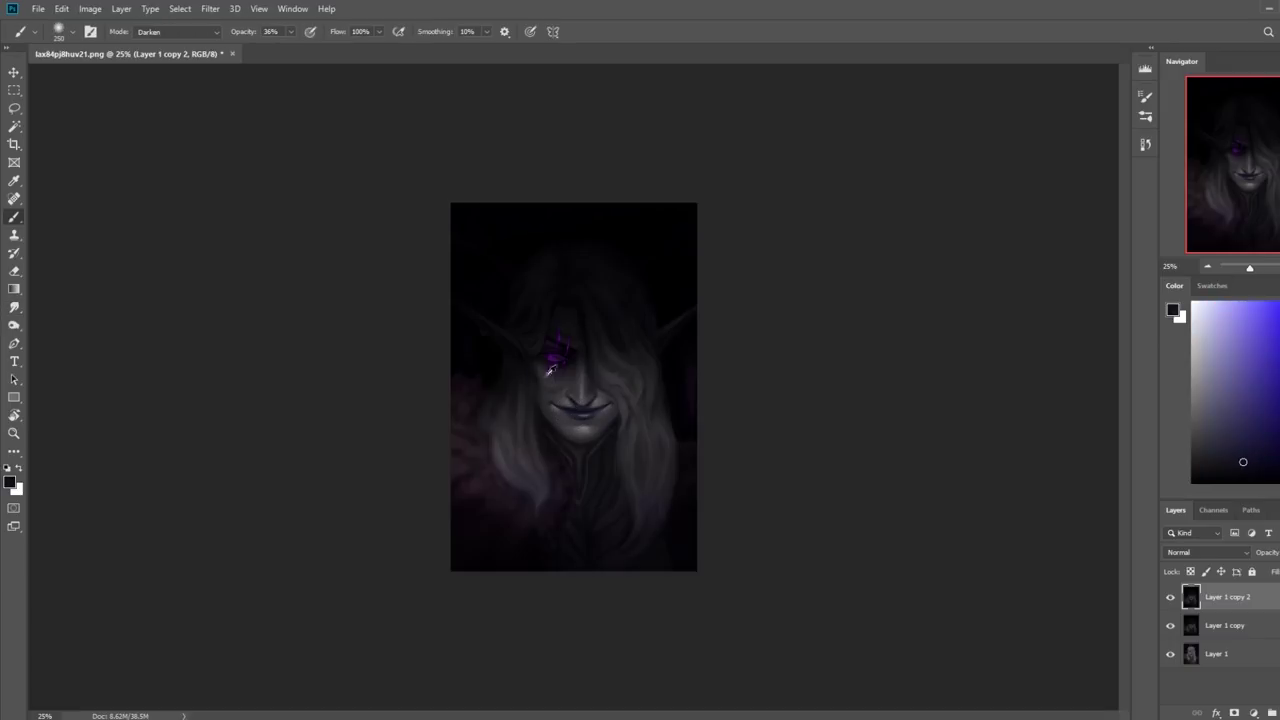
click(191, 33)
key(Escape)
key(bracketright)
key(bracketright)
key(ctrl+z)
key(bracketleft)
Raise the brush opacity to 71% and sample a dark shadow color beside the glowing eye, keeping Darken mode at 250 px
drag(288, 37, 316, 52)
key(bracketleft)
key(bracketright)
key(bracketright)
key(bracketright)
key(bracketright)
key(bracketright)
key(bracketleft)
key(bracketleft)
key(bracketleft)
alt+click(578, 343)
click(200, 33)
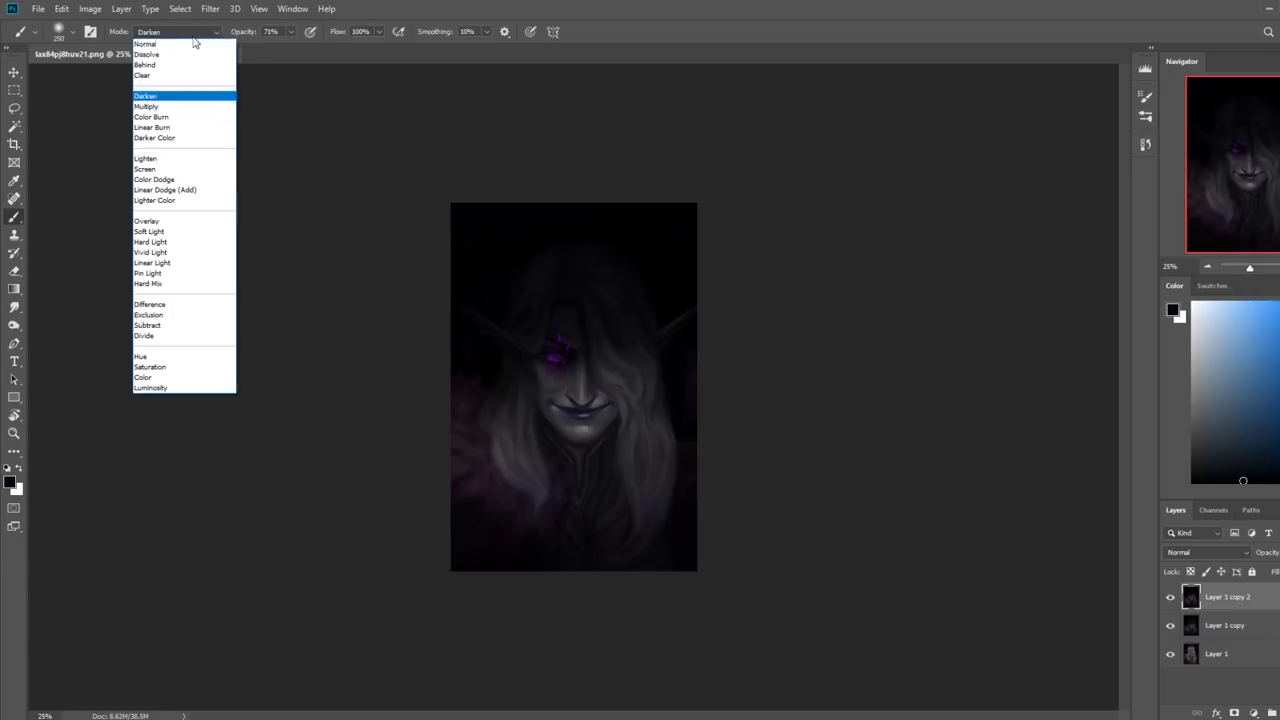
click(525, 78)
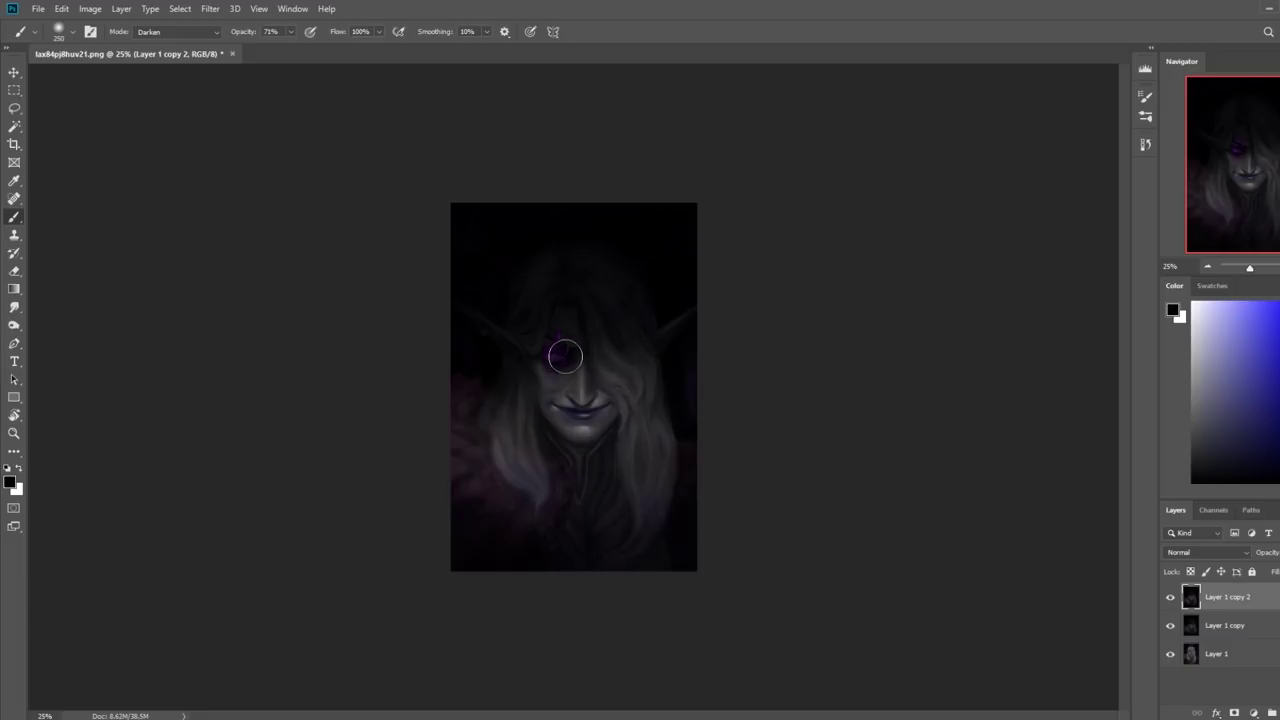
Darken the inside of the glowing purple eye with the Darken brush reduced to 25 px
mouse_move(480, 314)
mouse_down()
mouse_move(620, 400)
mouse_move(537, 343)
mouse_up()
key(bracketleft)
key(bracketleft)
key(bracketleft)
key(bracketleft)
key(bracketleft)
key(bracketleft)
key(bracketleft)
key(bracketleft)
key(bracketleft)
key(bracketleft)
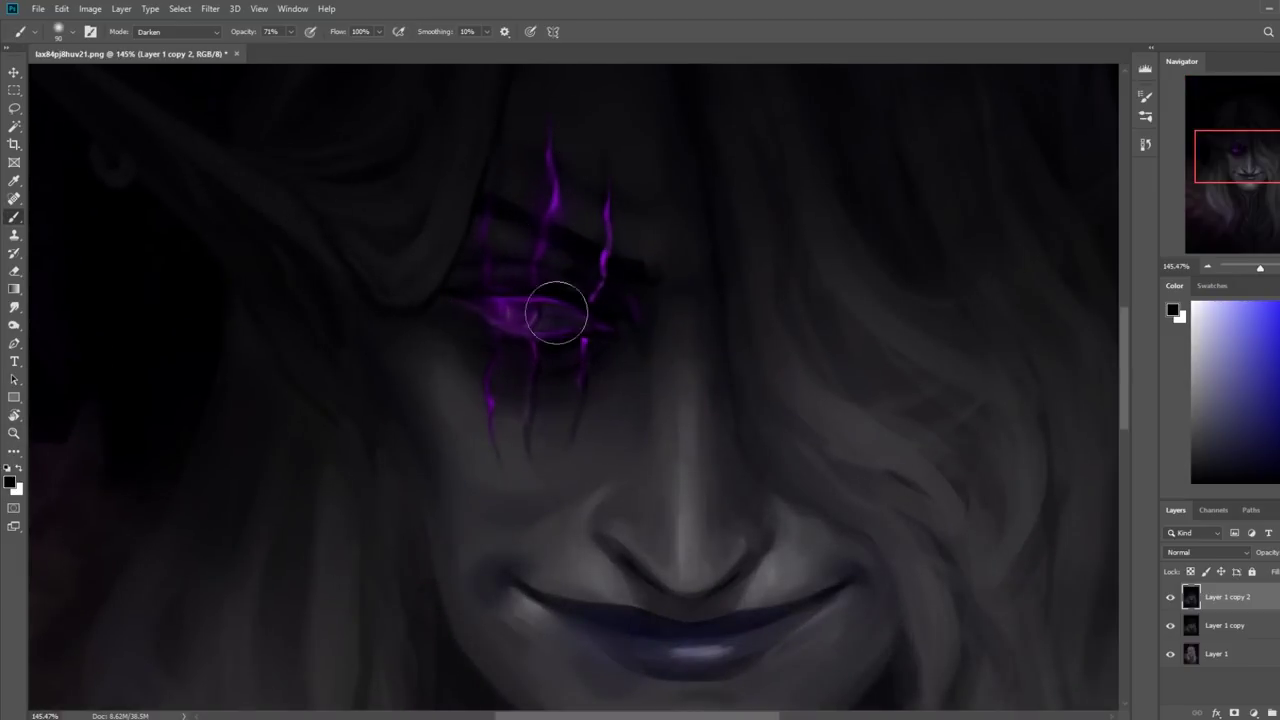
drag(562, 322, 551, 320)
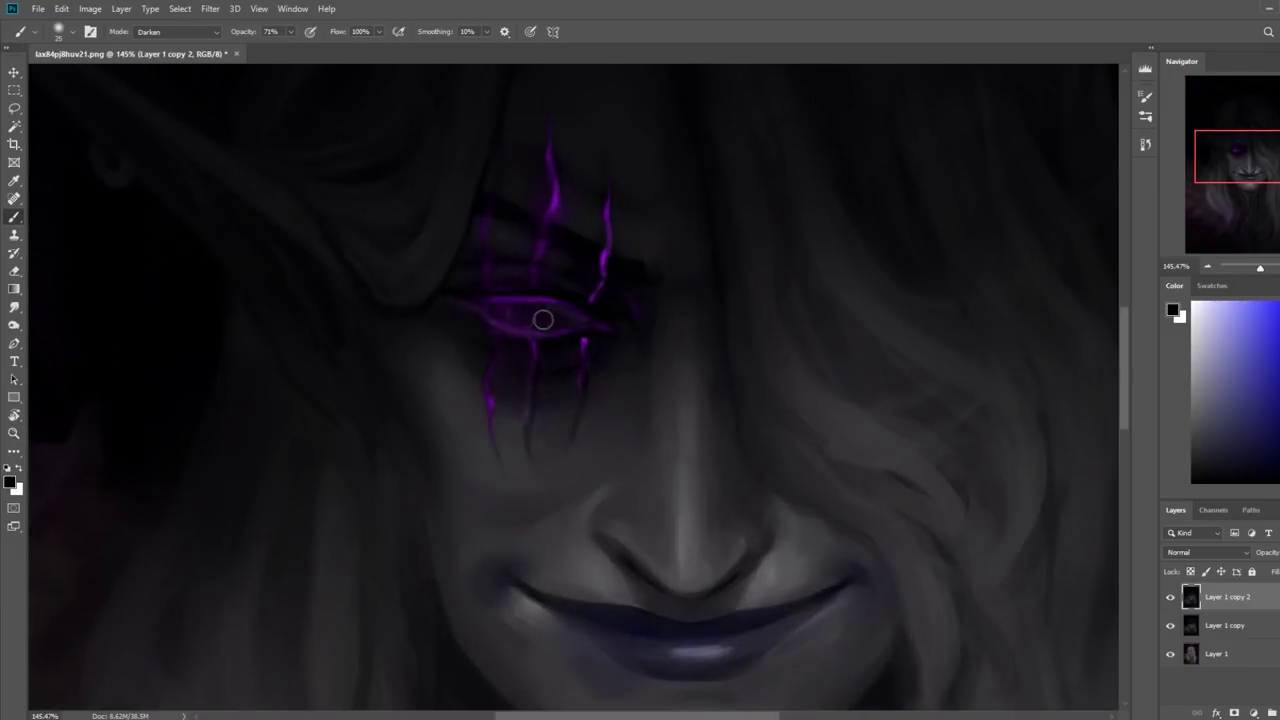
scroll(544, 315, down, 5)
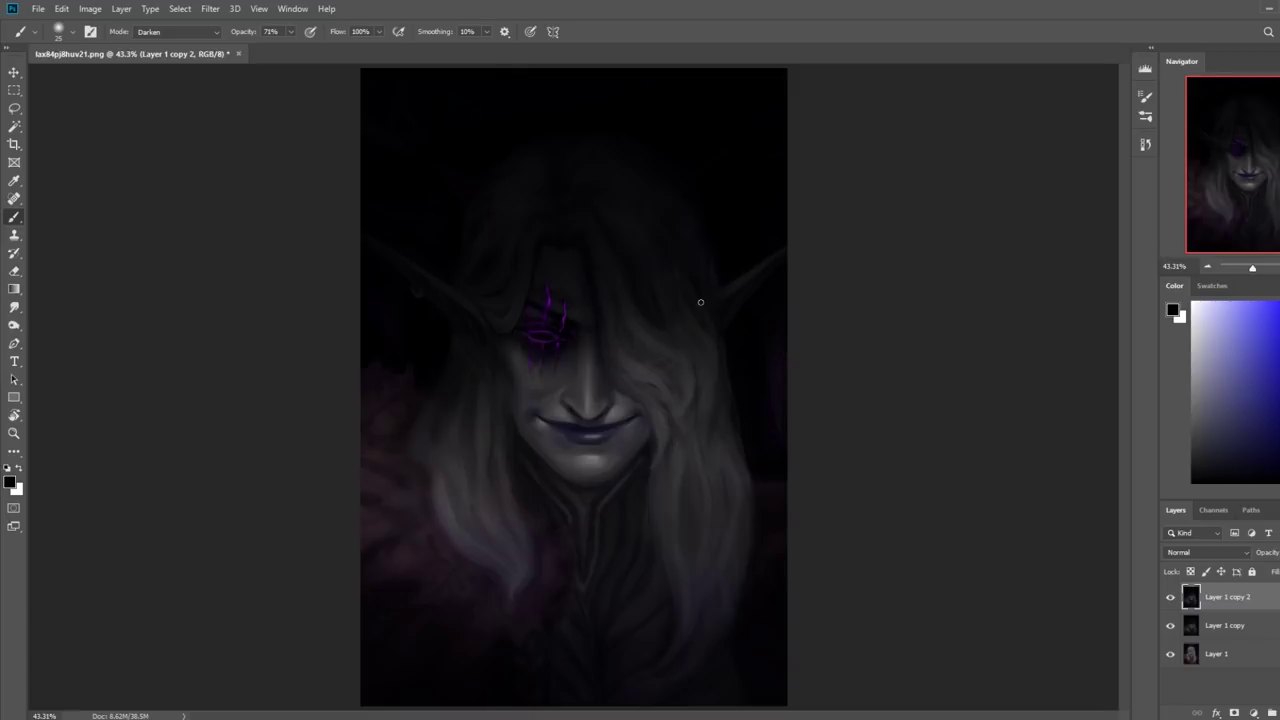
scroll(664, 341, down, 3)
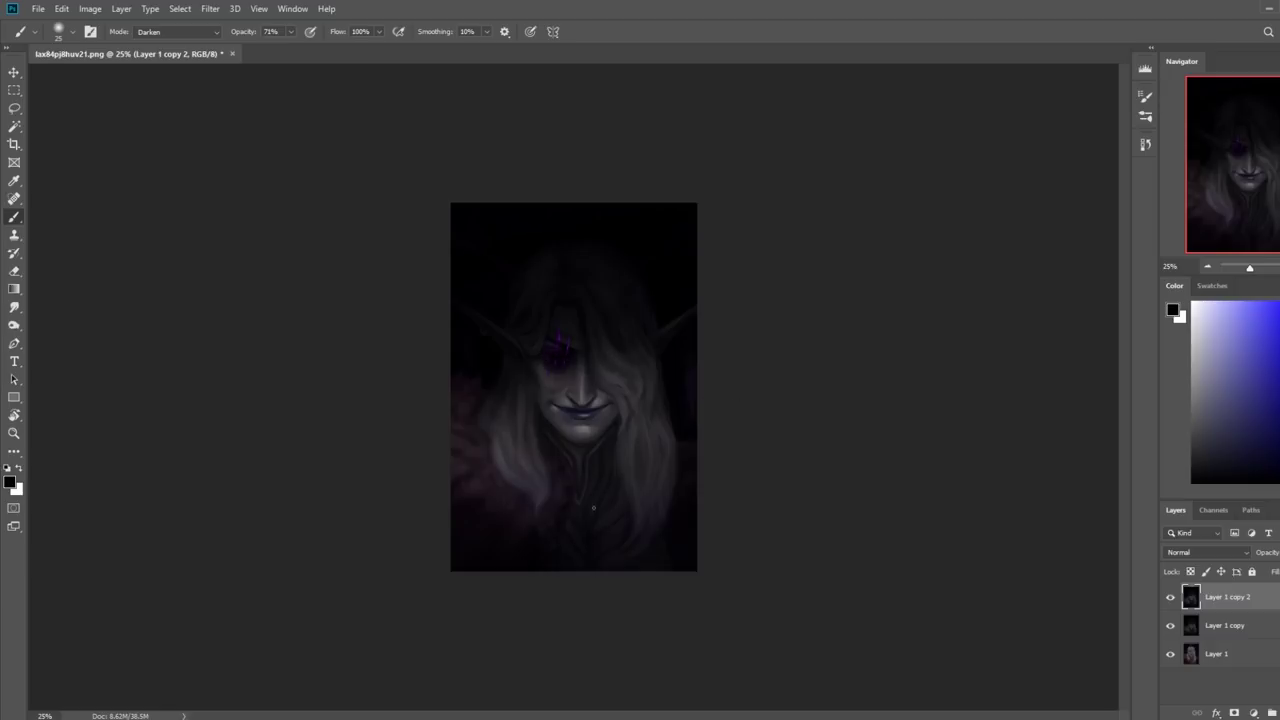
Dodge a small spot inside the darkened eye using the Highlights range at 13% exposure
scroll(606, 434, up, 3)
click(16, 326)
right_click(22, 328)
click(60, 324)
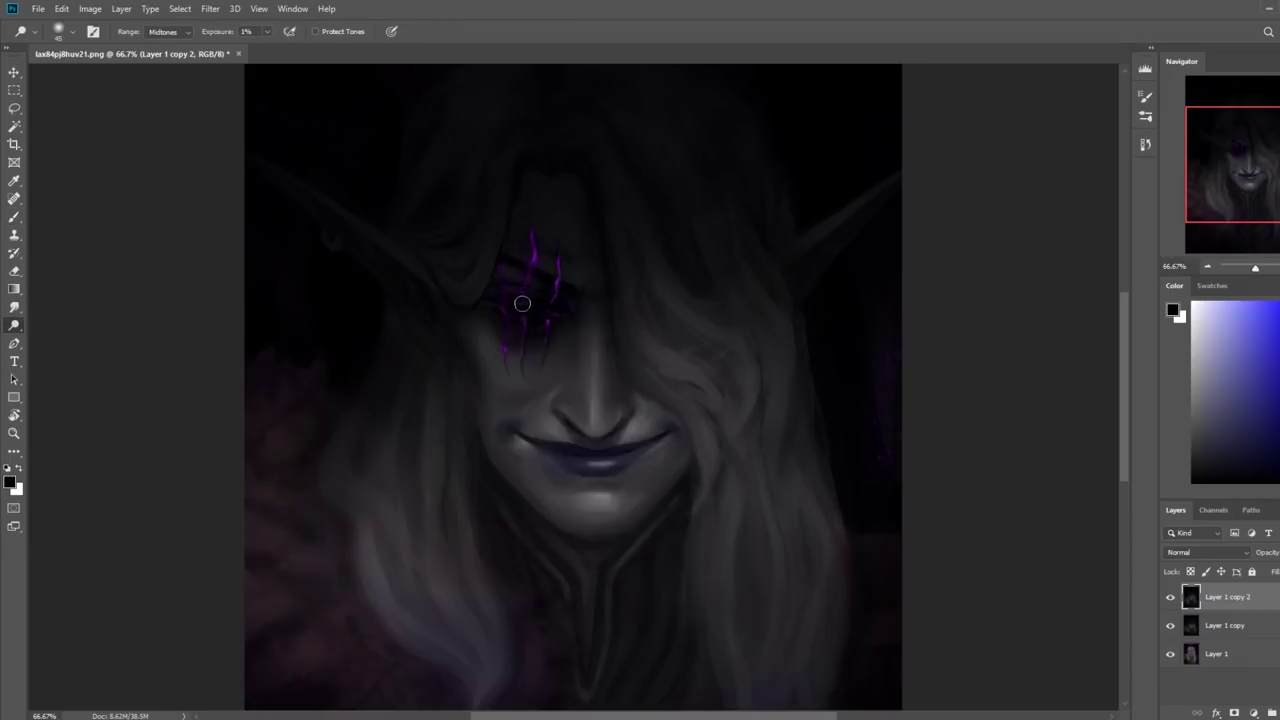
click(168, 31)
click(163, 64)
click(268, 37)
drag(261, 49, 271, 49)
click(530, 303)
key(ctrl+minus)
key(ctrl+minus)
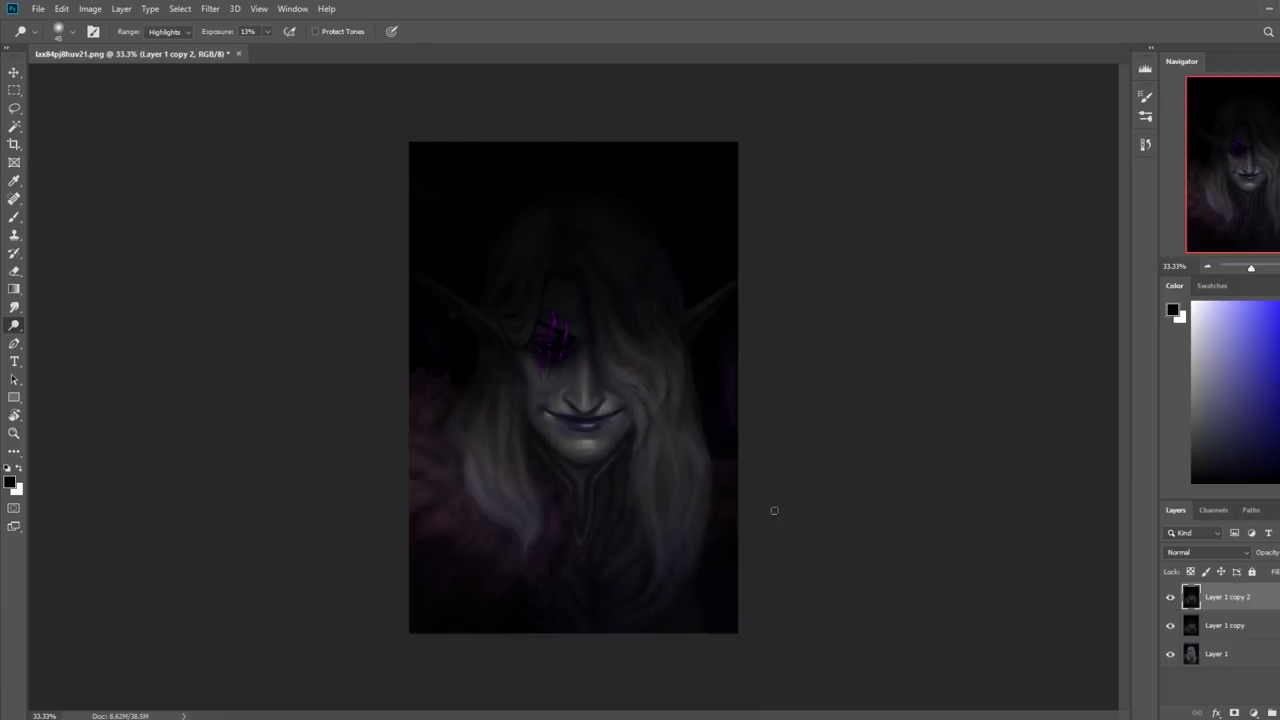
Compare the darkened eye with the glowing version by toggling the visibility of Layer 1 copy 2
key(b)
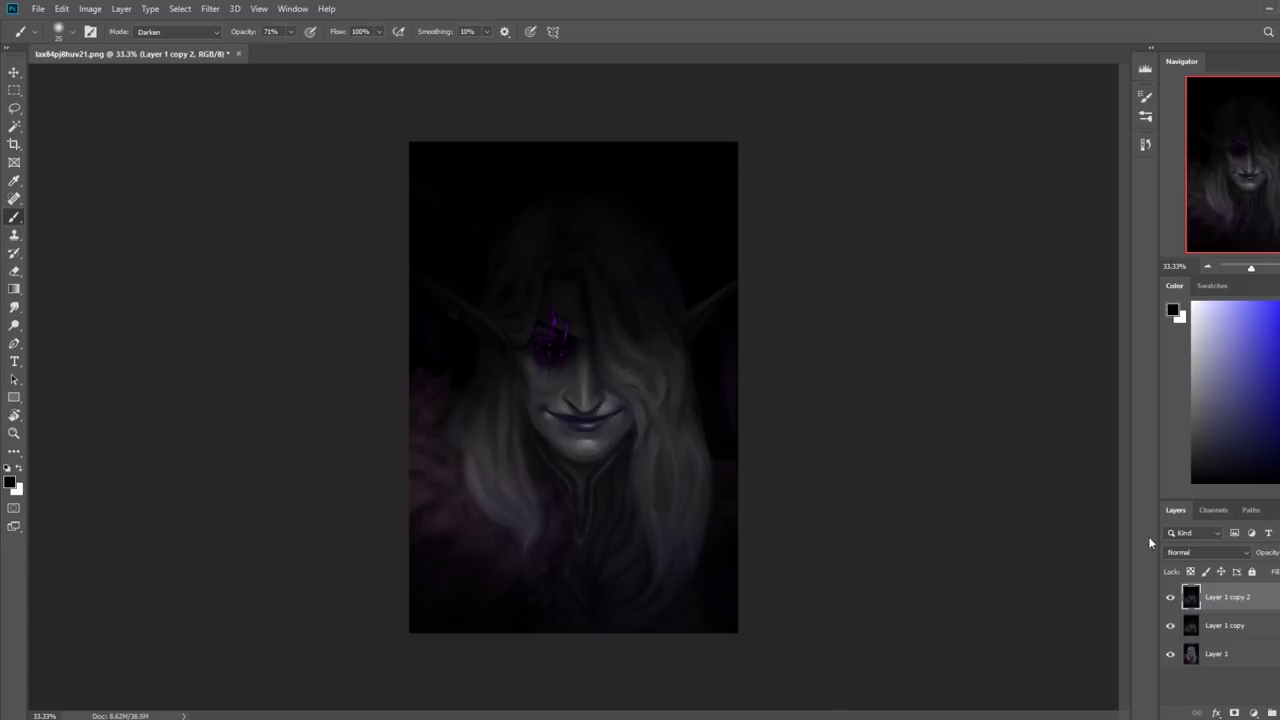
click(1169, 599)
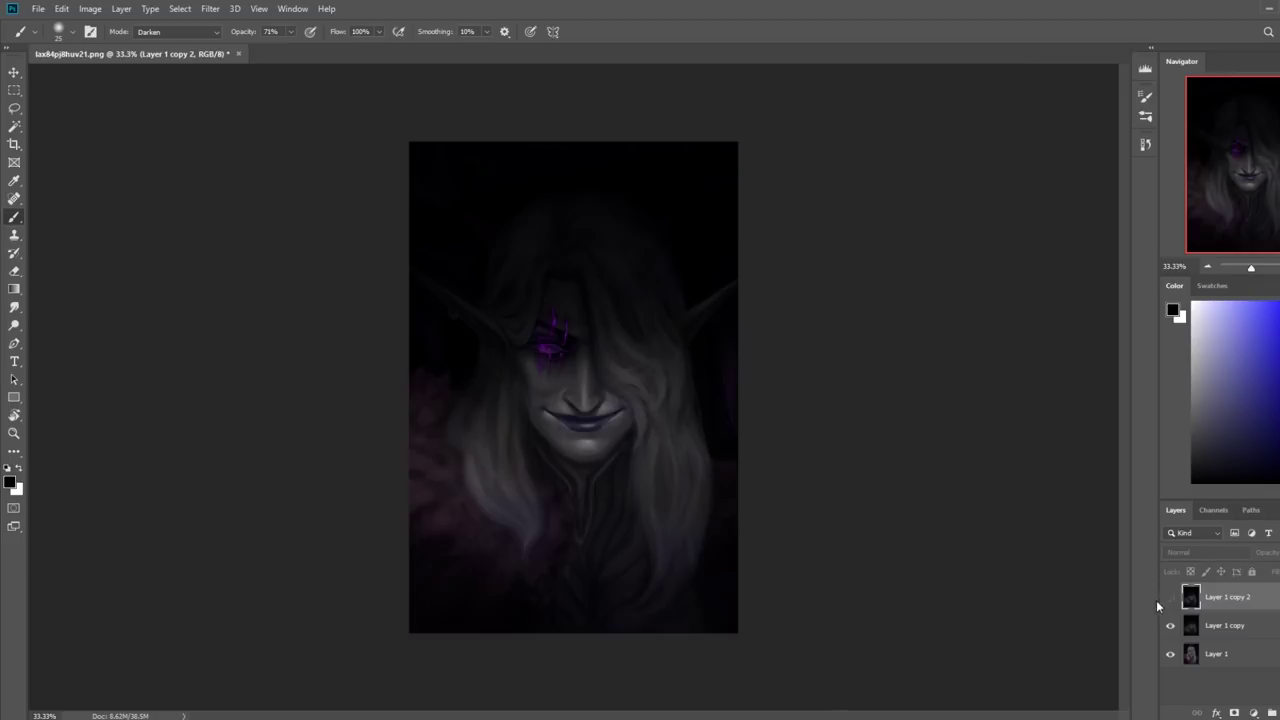
click(1170, 598)
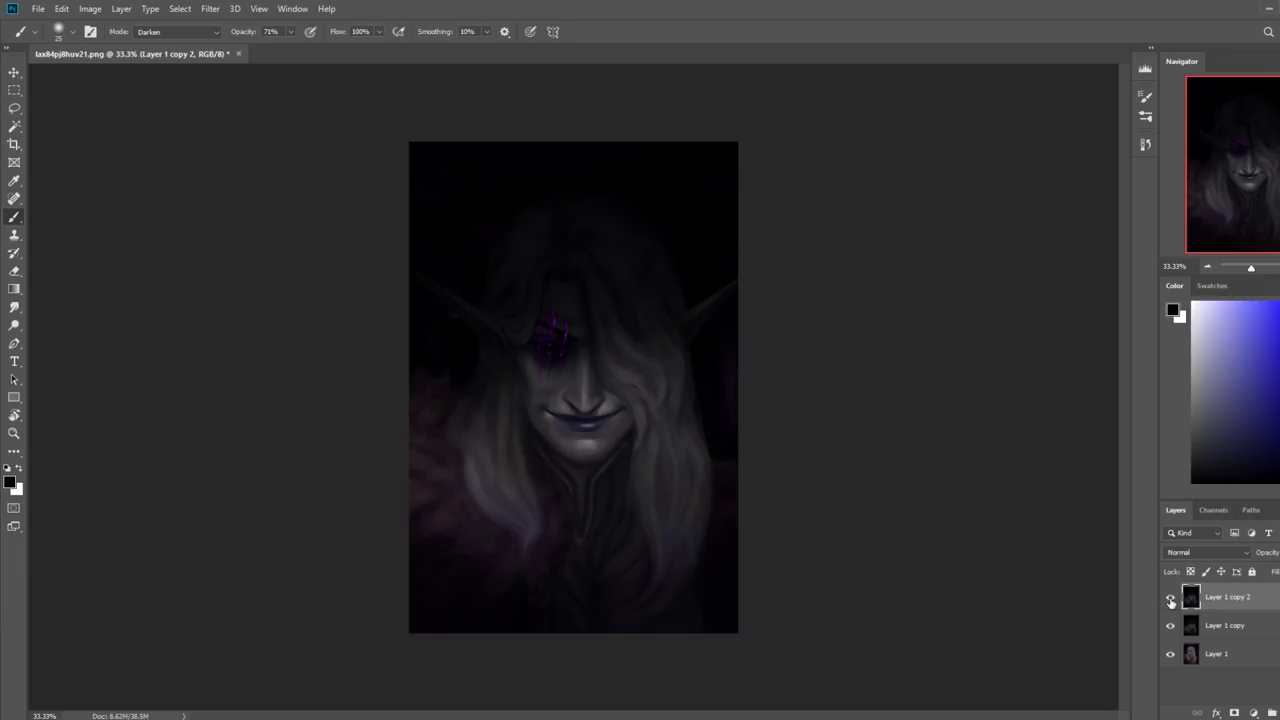
click(1171, 598)
click(1172, 598)
click(1172, 598)
click(1172, 598)
drag(1172, 598, 1174, 628)
click(1172, 627)
click(1172, 626)
Hide Layer 1 copy 2 and make Layer 1 copy the active layer
click(1173, 625)
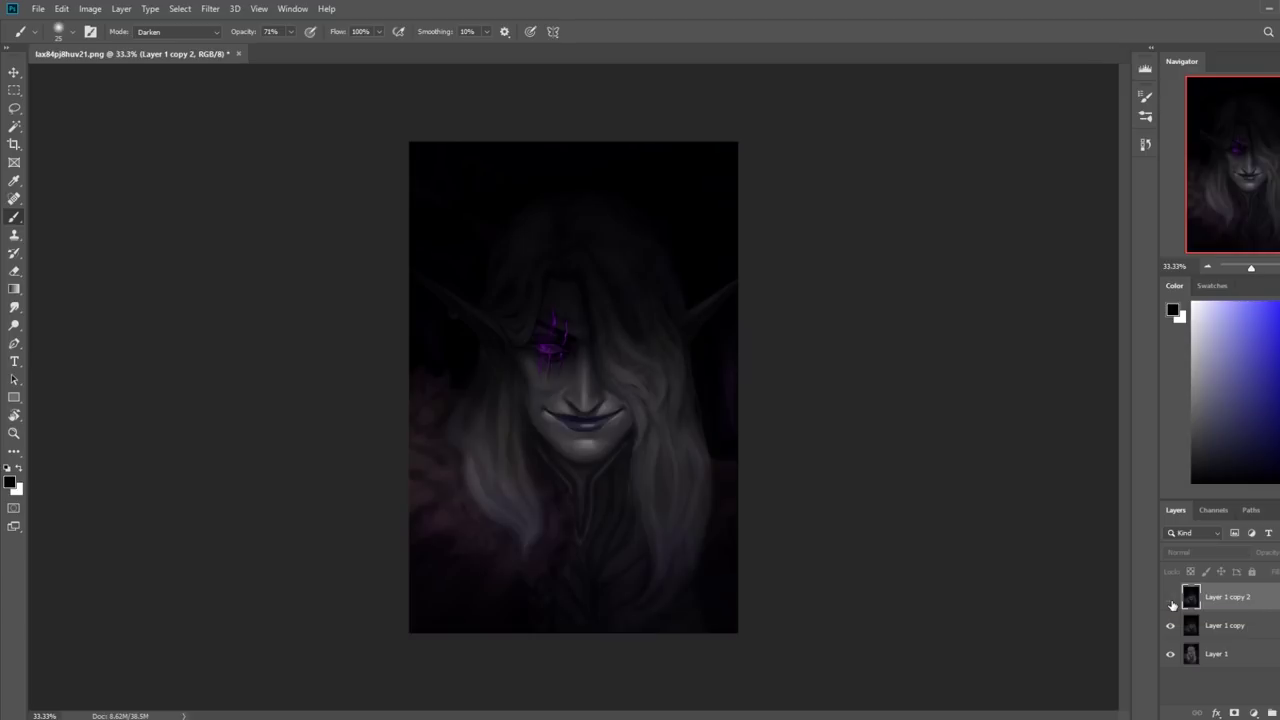
click(1172, 605)
key(alt+bracketleft)
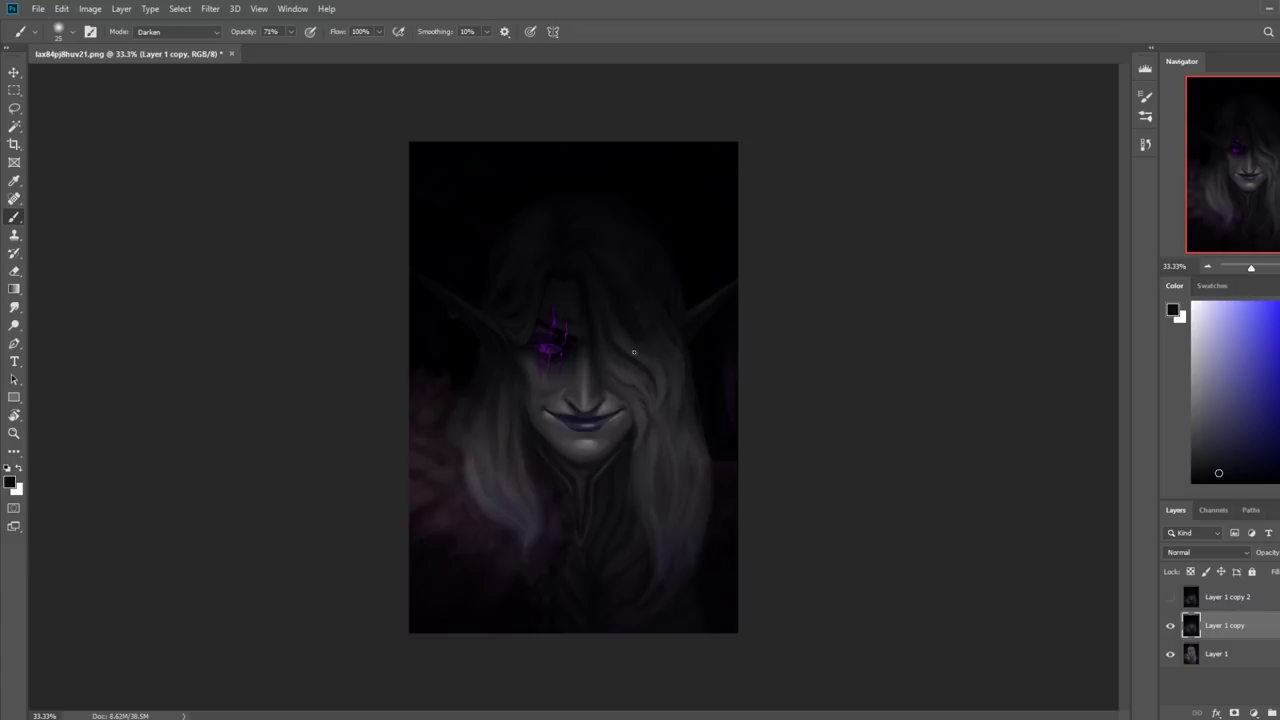
Set the brush to Normal mode and sample a dark gray tone from the hair beside the face
alt+click(641, 390)
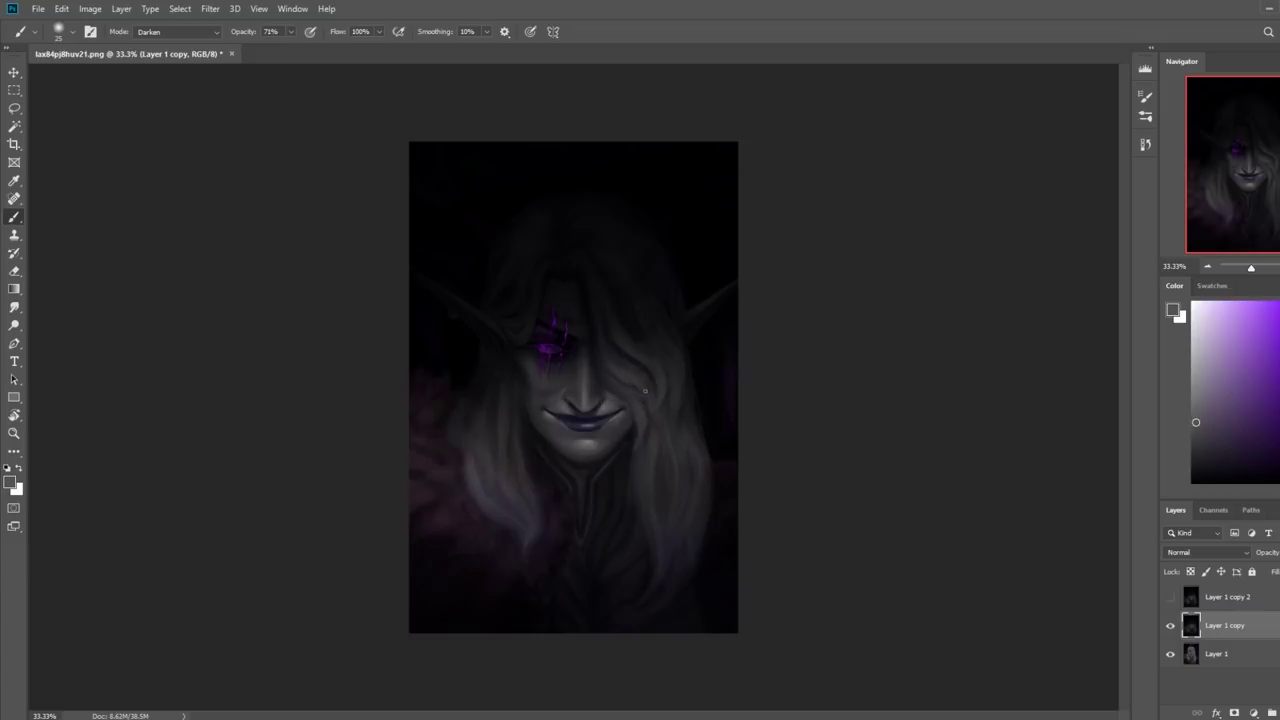
click(176, 31)
click(152, 46)
alt+click(646, 329)
Brighten the hair on both sides of the face with the Dodge tool enlarged to 600 px
key(o)
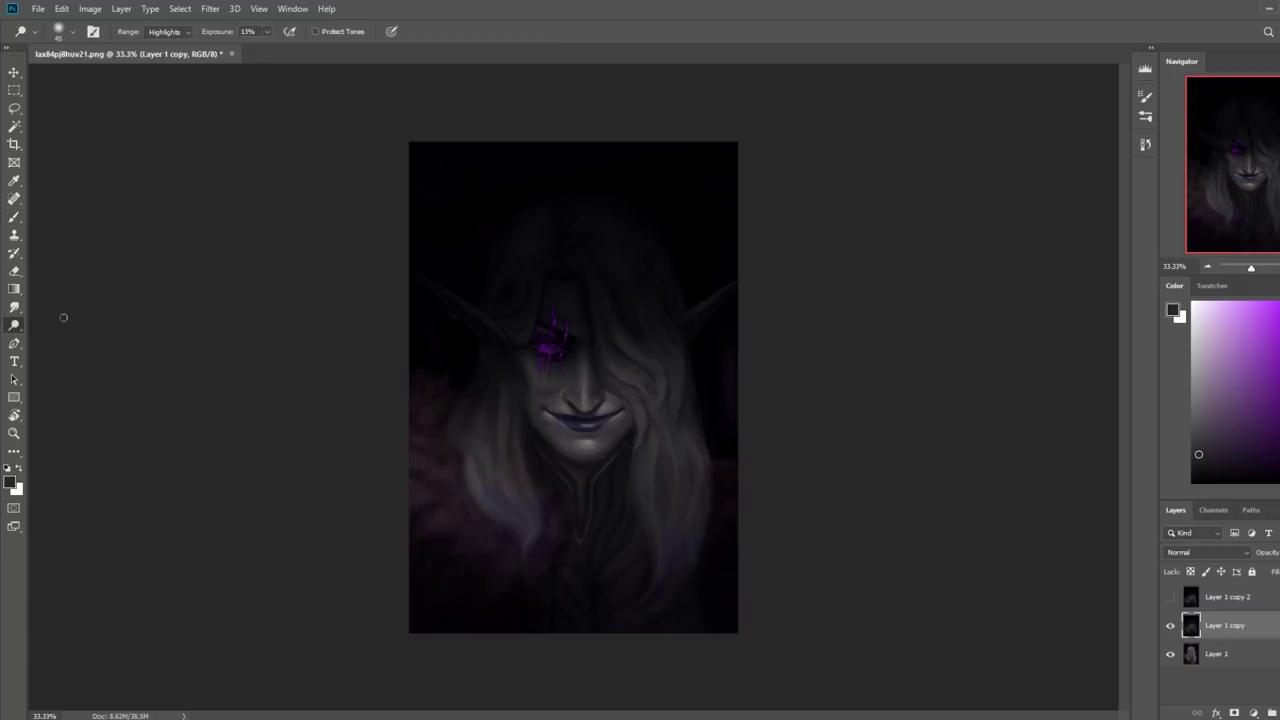
key(bracketright)
key(bracketright)
key(bracketright)
key(bracketright)
key(bracketright)
key(bracketright)
key(bracketright)
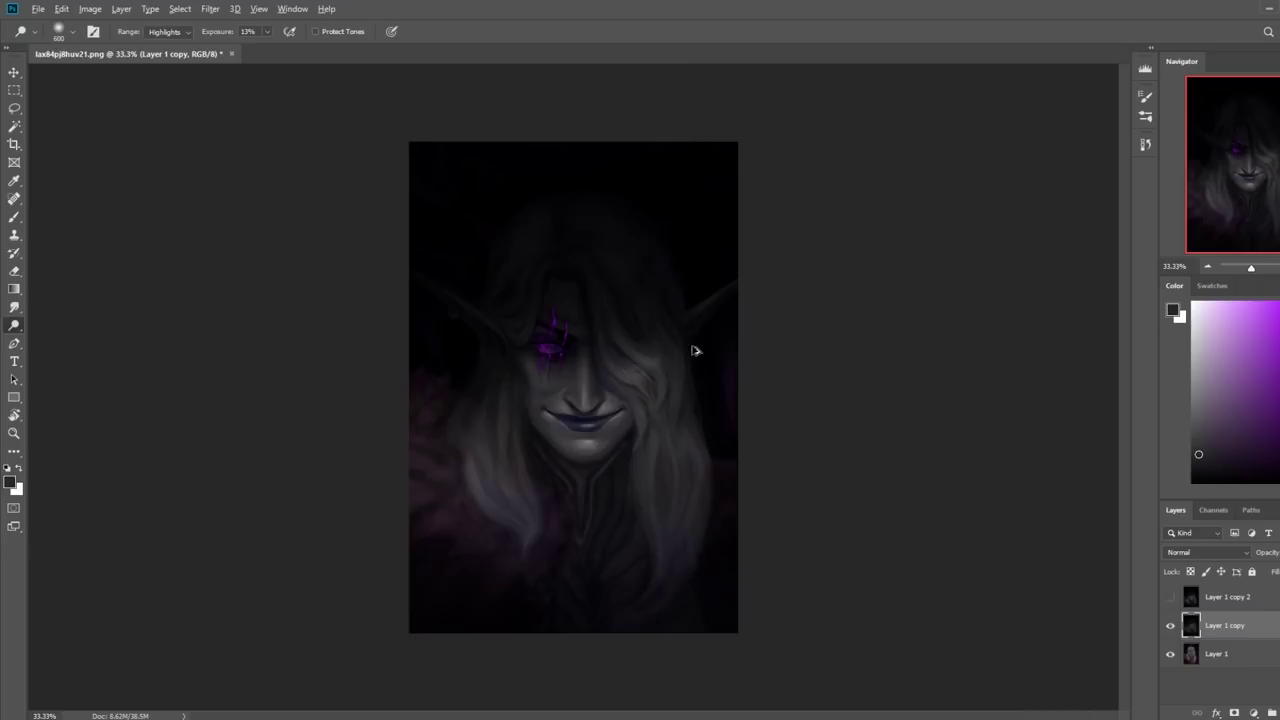
drag(674, 343, 674, 343)
mouse_move(521, 430)
mouse_down()
mouse_move(500, 466)
mouse_move(514, 471)
mouse_move(437, 385)
mouse_move(660, 466)
mouse_move(723, 309)
mouse_move(640, 471)
mouse_move(624, 254)
mouse_move(595, 367)
mouse_move(628, 398)
mouse_move(660, 468)
mouse_move(713, 447)
mouse_up()
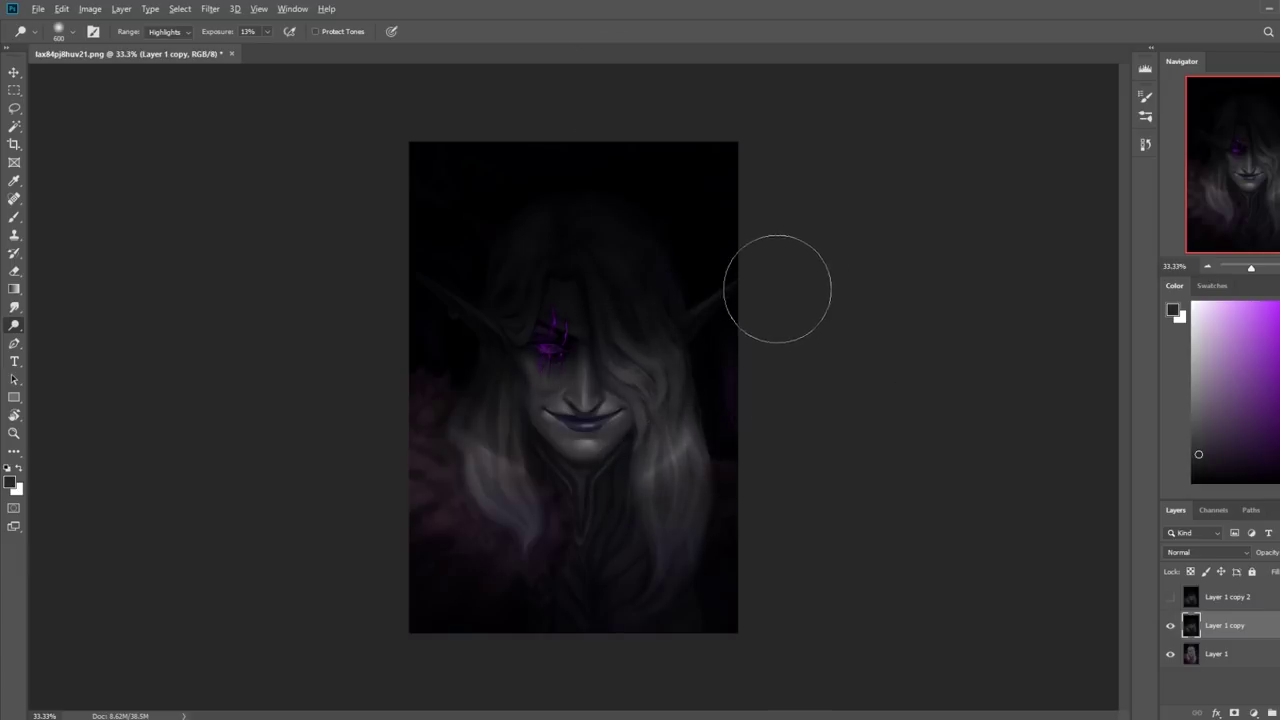
Lower the Dodge exposure to 2% and gently lighten the lower hair strands
click(266, 33)
drag(266, 40, 257, 46)
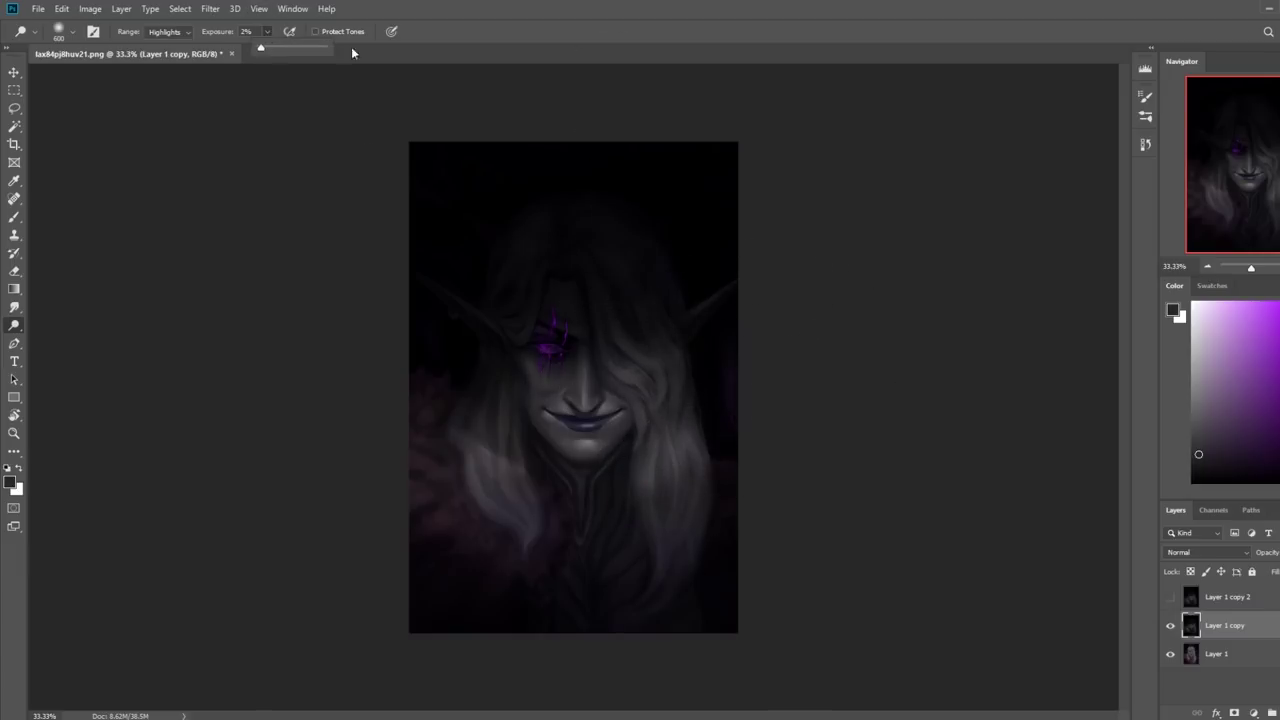
mouse_move(491, 443)
mouse_down()
mouse_move(494, 457)
mouse_move(494, 429)
mouse_move(510, 453)
mouse_move(457, 423)
mouse_up()
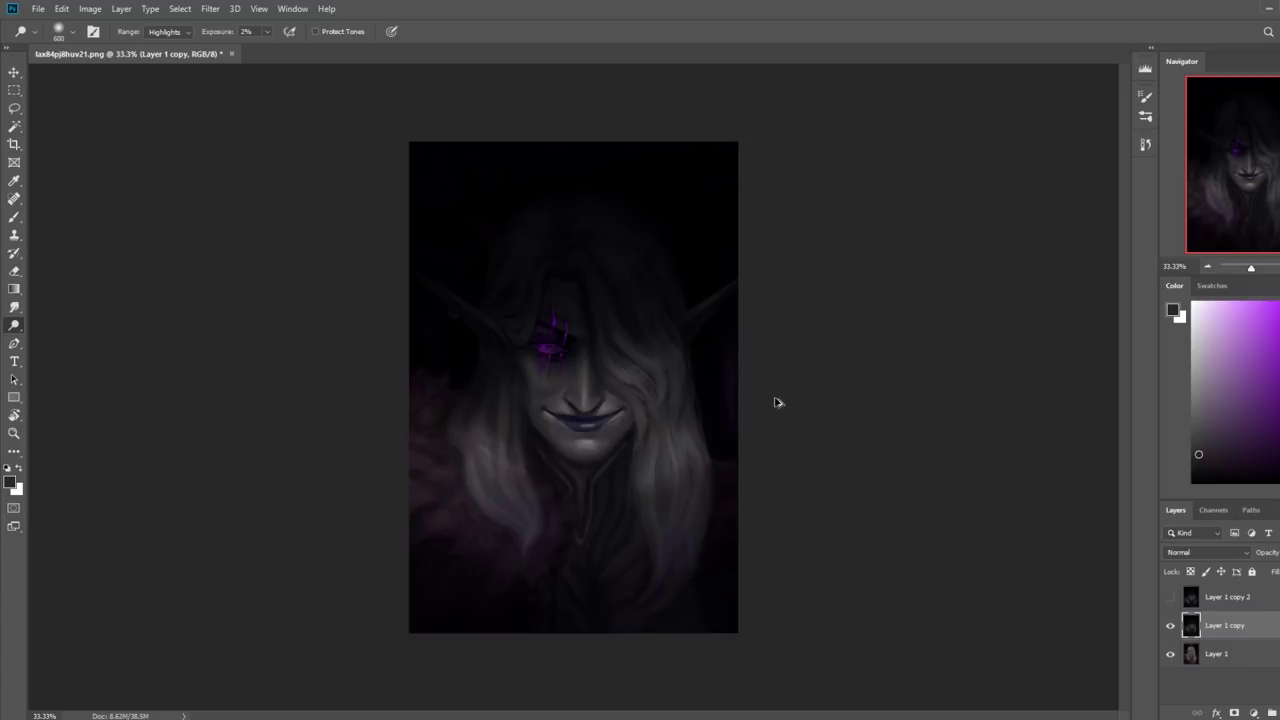
drag(489, 449, 505, 448)
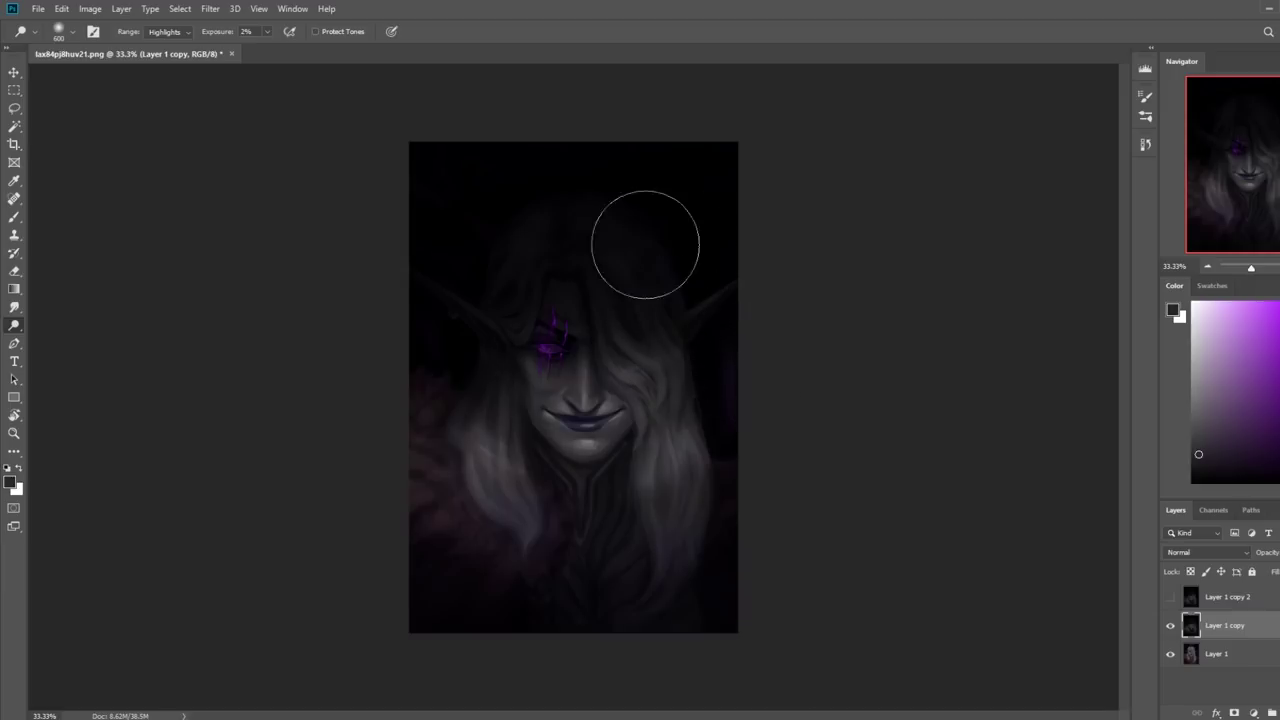
Try outlining the hair edge beside the mouth with the freehand Lasso tool, clear the selection and return to the brush
key(l)
mouse_move(600, 386)
mouse_down()
mouse_move(628, 443)
mouse_move(632, 407)
mouse_move(602, 388)
mouse_up()
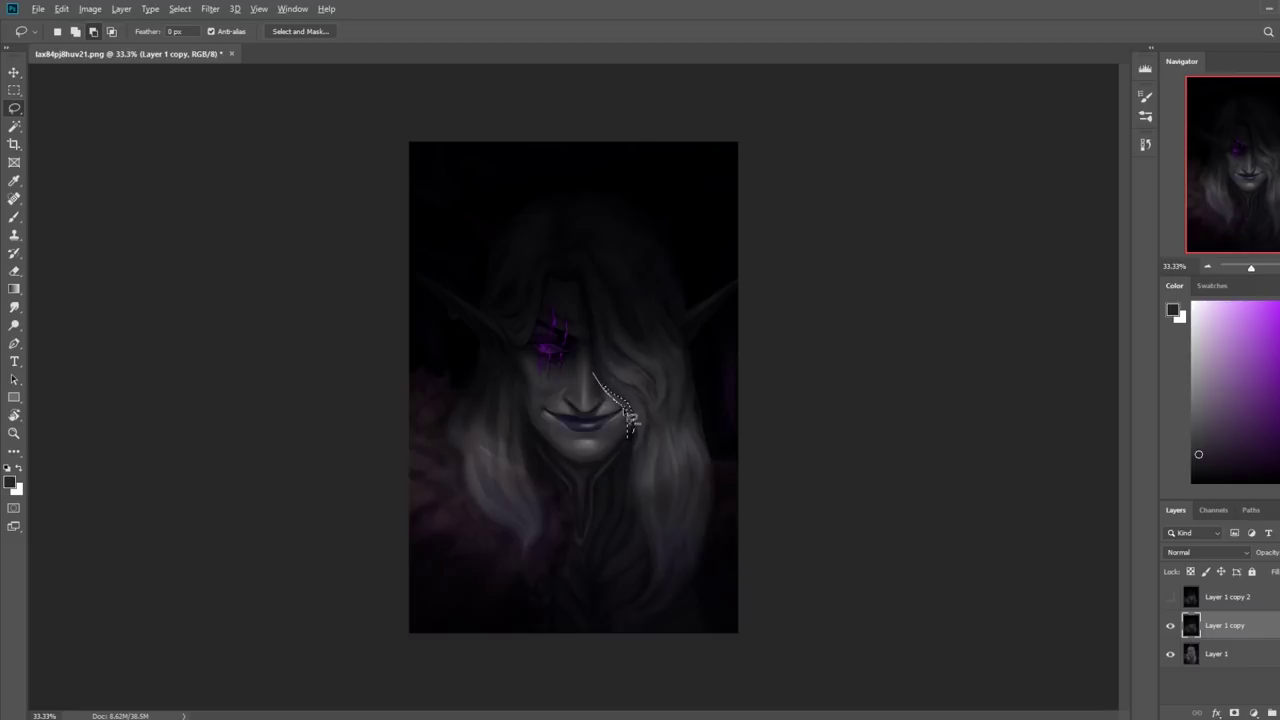
key(alt)
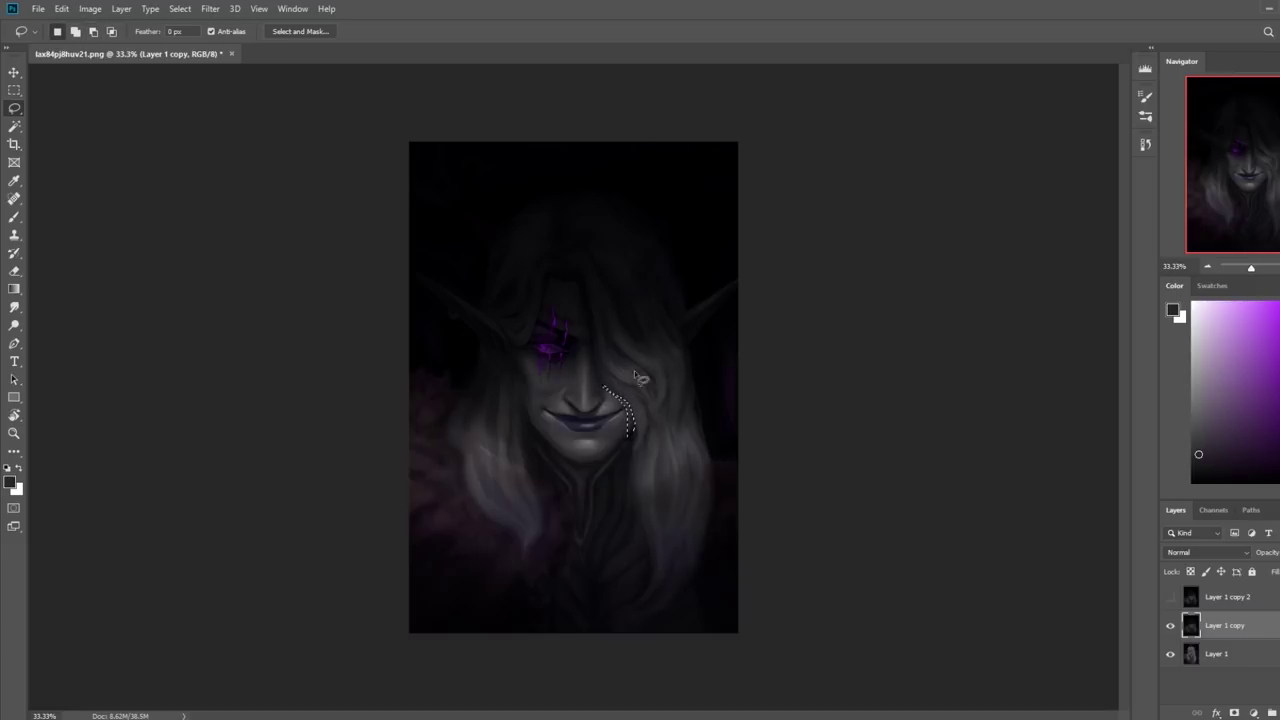
key(ctrl+d)
key(b)
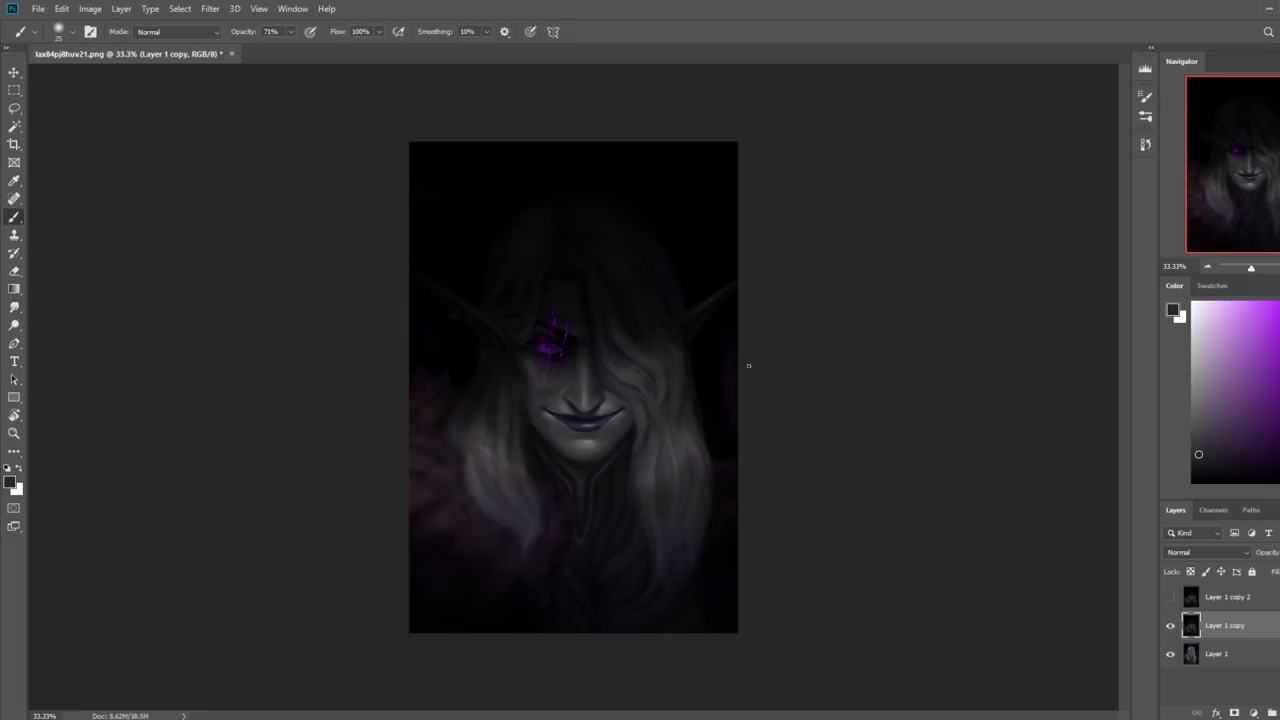
Reset the colors to the default black and white and enlarge the brush to 500 px
key(d)
key(bracketright)
key(bracketright)
key(bracketright)
key(bracketright)
key(bracketright)
key(bracketright)
key(bracketright)
key(bracketright)
key(bracketright)
key(bracketright)
key(bracketright)
key(bracketright)
key(bracketright)
key(bracketright)
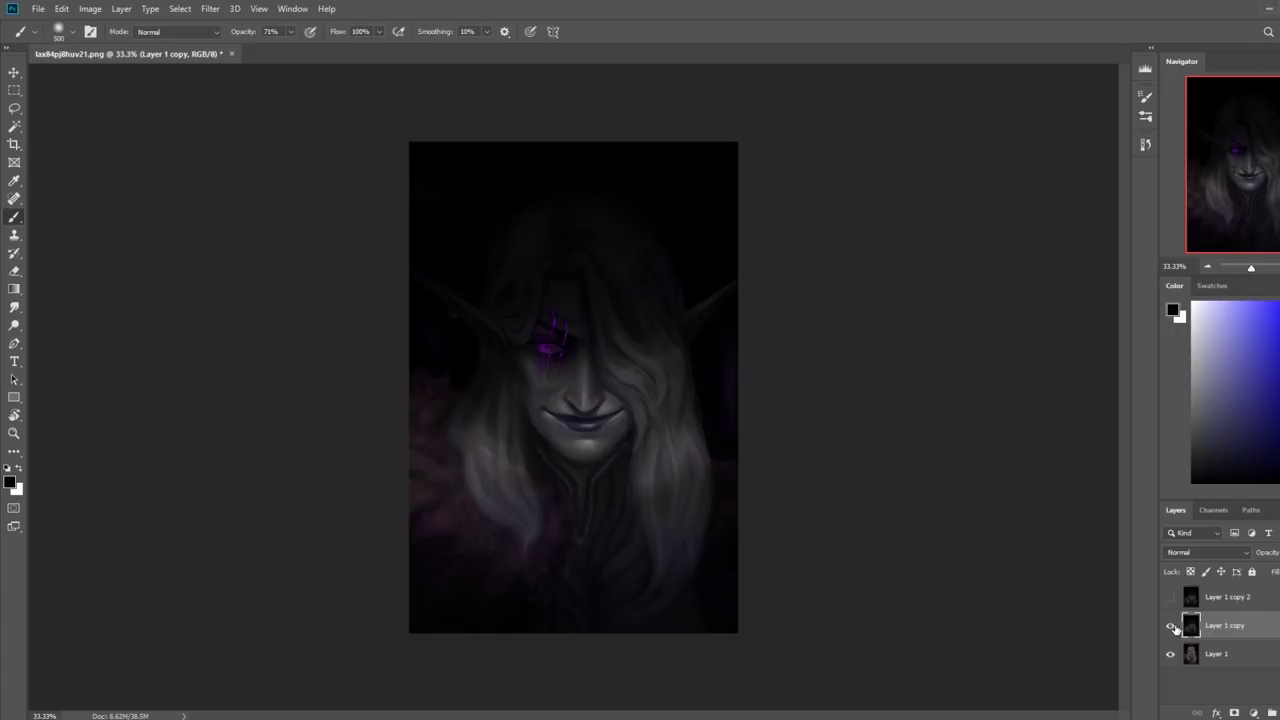
Compare the portrait with and without Layer 1 copy by switching its visibility off and on
click(1171, 625)
click(1171, 625)
Switch to the Villains folder in File Explorer and view the image 1kb8g1c5g9v21 in Photos, closing it when done
key(alt+Tab)
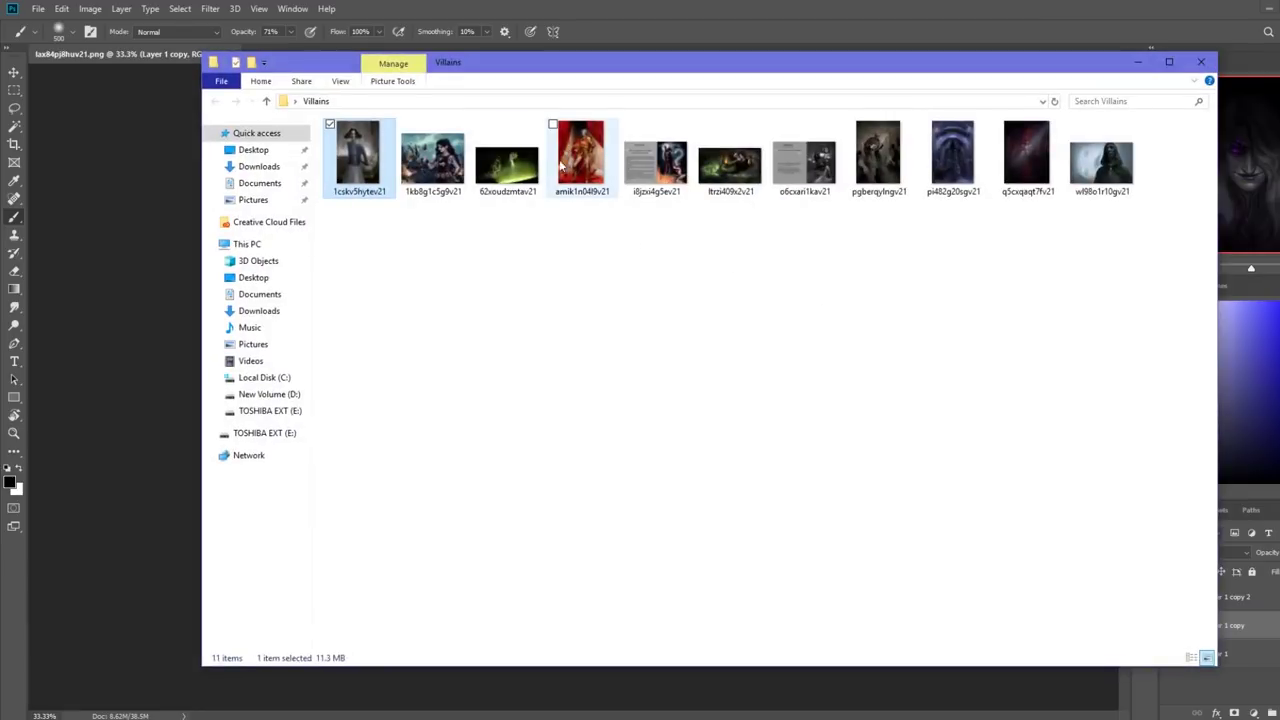
click(434, 165)
double_click(436, 175)
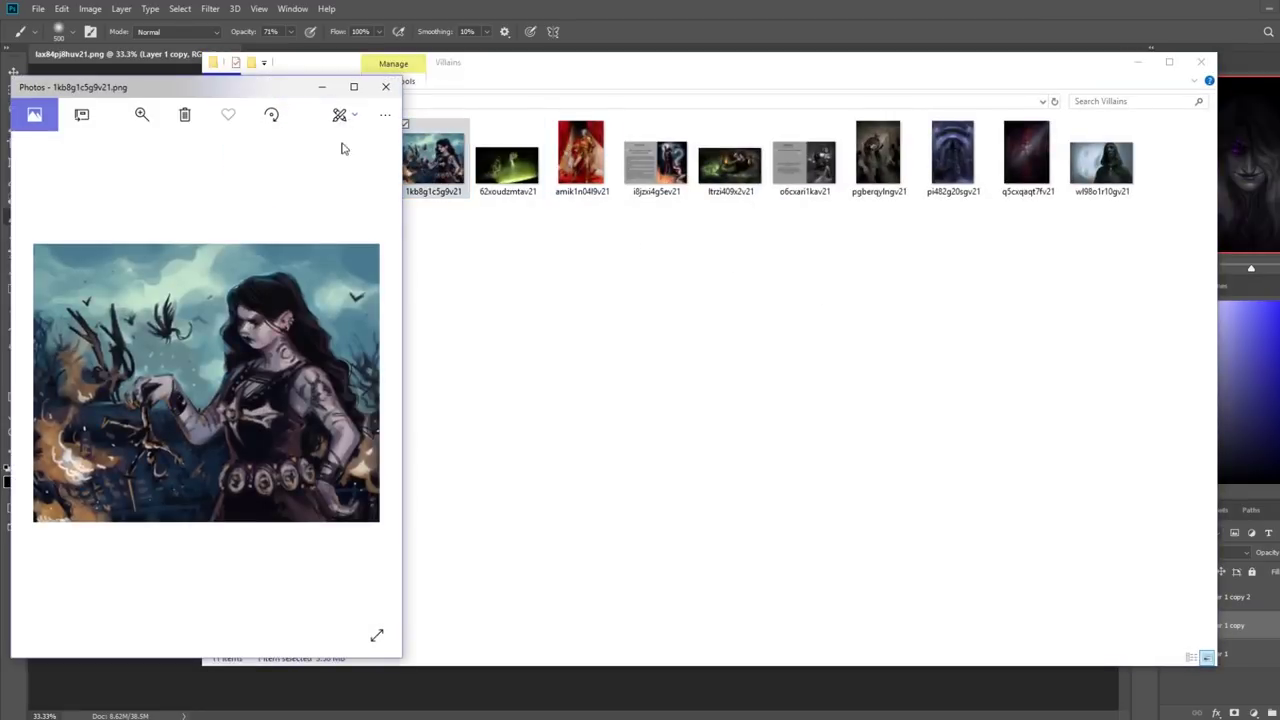
drag(243, 91, 674, 85)
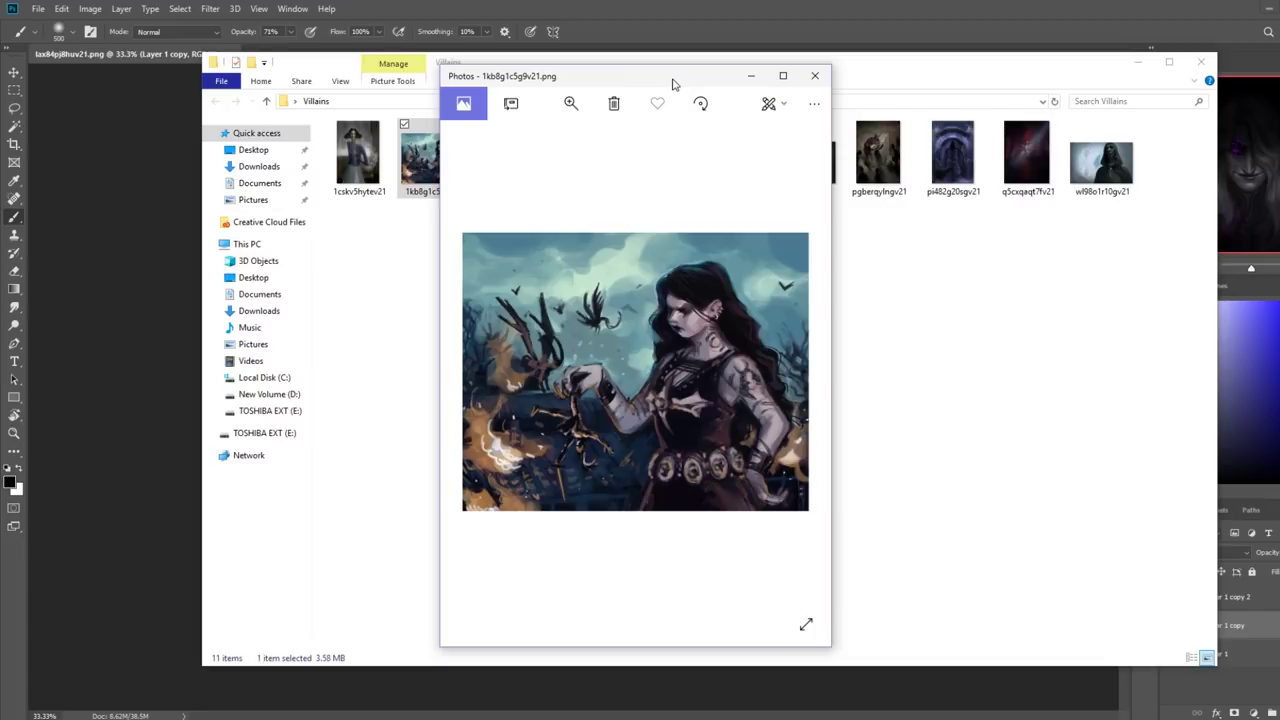
click(815, 77)
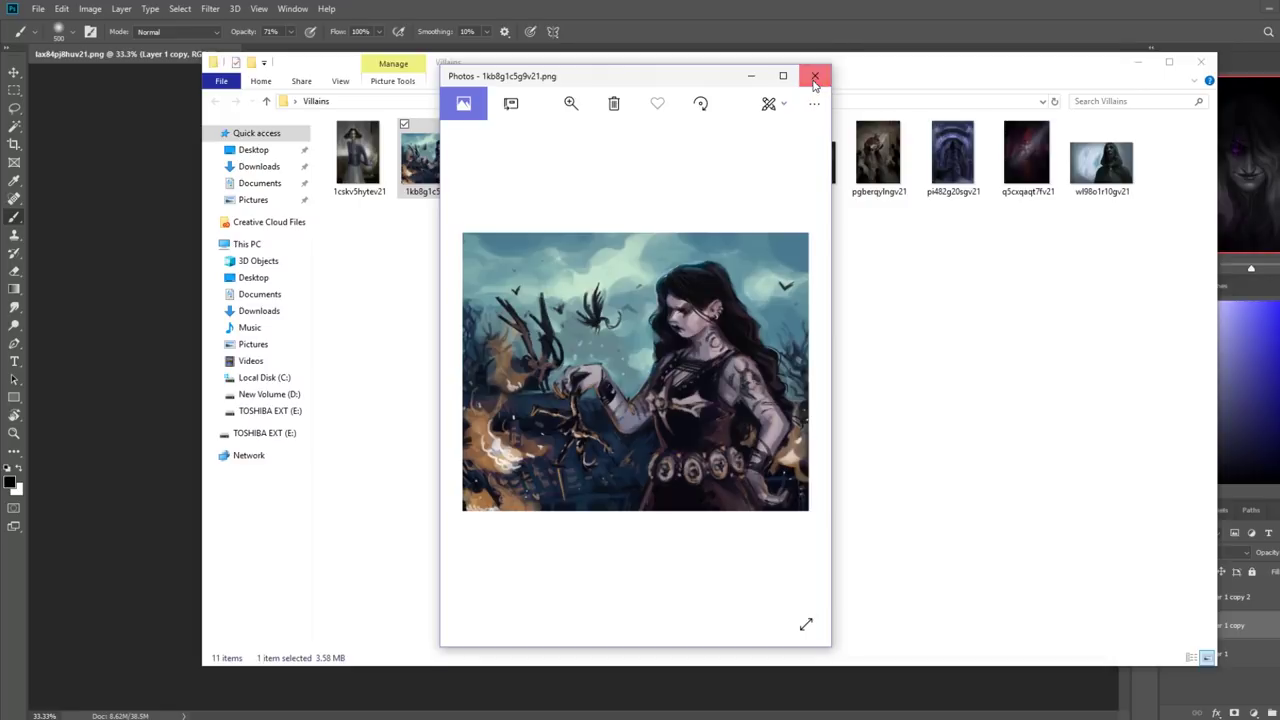
Open the painting of the golden-armored knight and inspect the armor, chest brooch and head at 14% zoom, returning to the full view
click(571, 175)
double_click(571, 175)
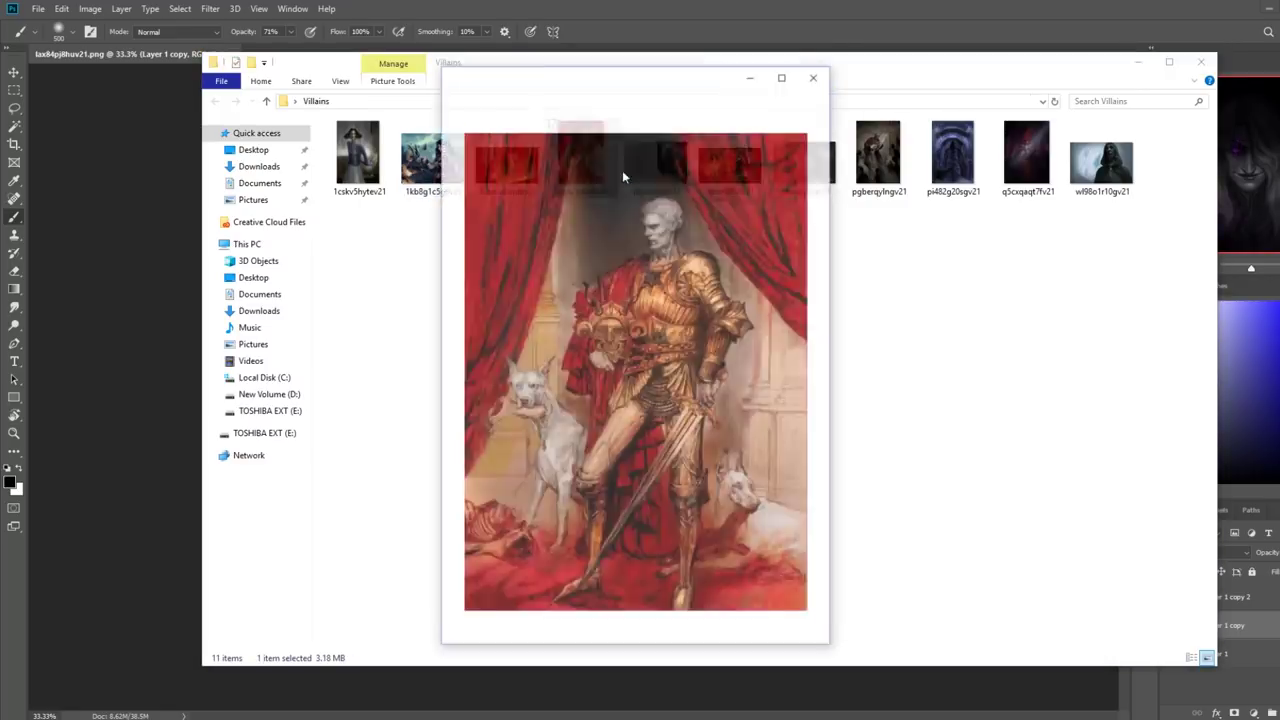
click(570, 103)
drag(562, 147, 531, 147)
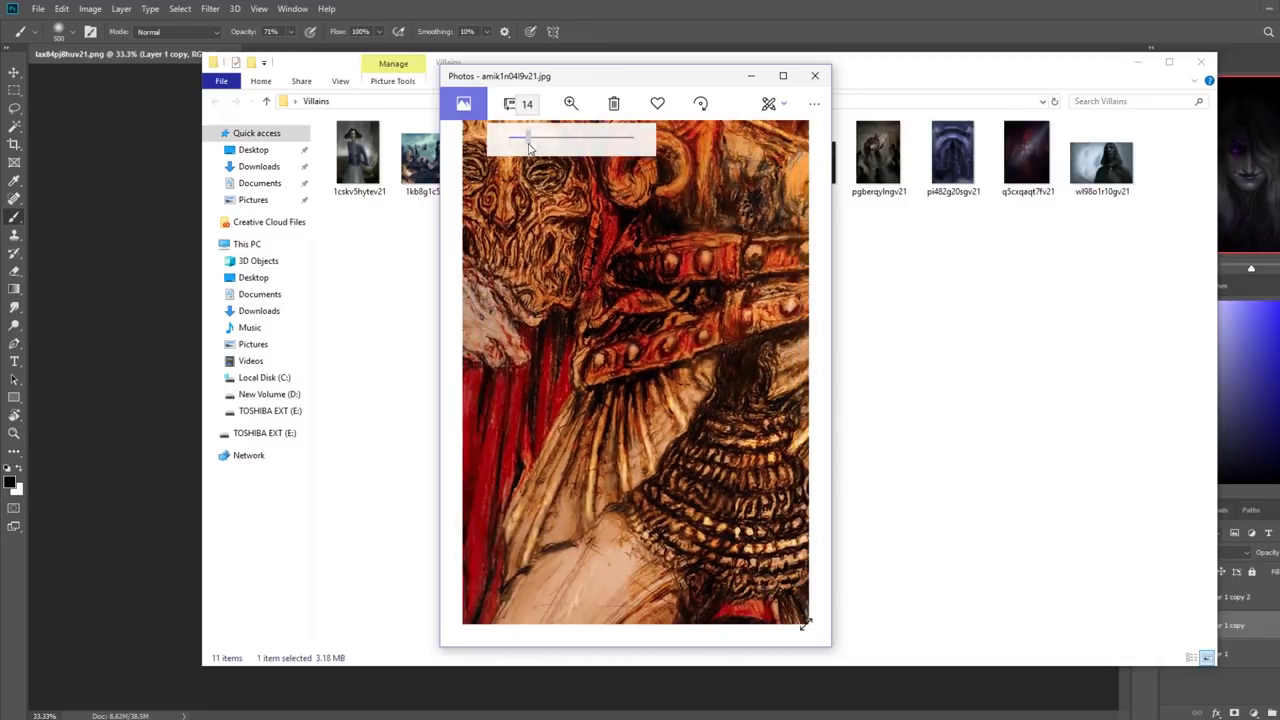
drag(749, 287, 651, 326)
scroll(766, 283, up, 5)
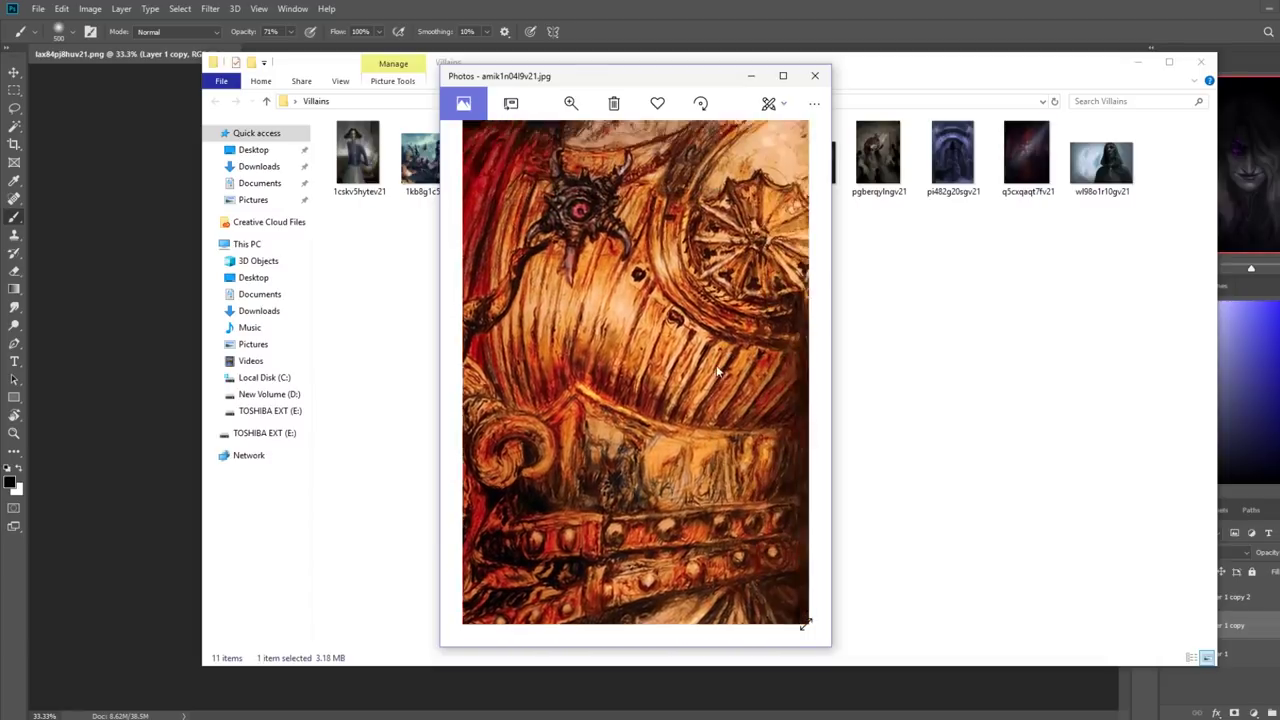
scroll(766, 264, up, 6)
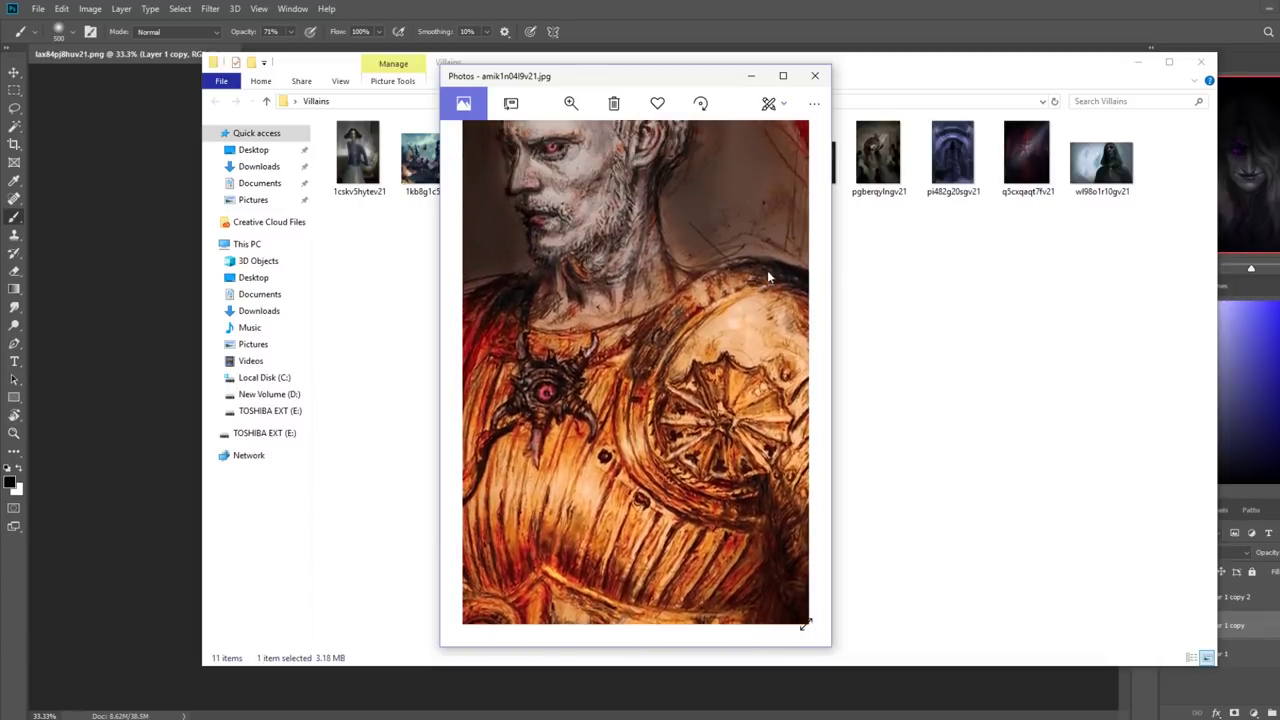
click(570, 103)
mouse_move(526, 135)
mouse_down()
mouse_move(508, 140)
mouse_move(549, 148)
mouse_move(505, 141)
mouse_up()
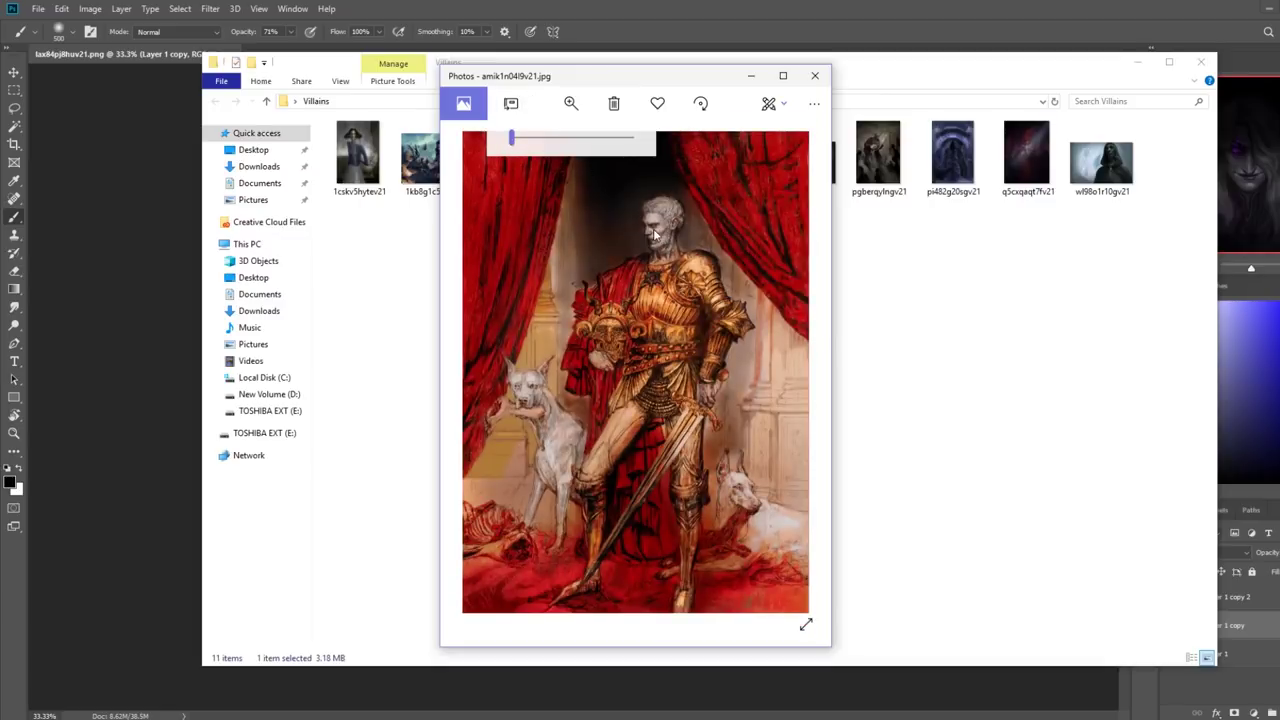
Examine the knight's face at 50% zoom and his head and shoulders at 15%, returning to the whole painting
click(571, 140)
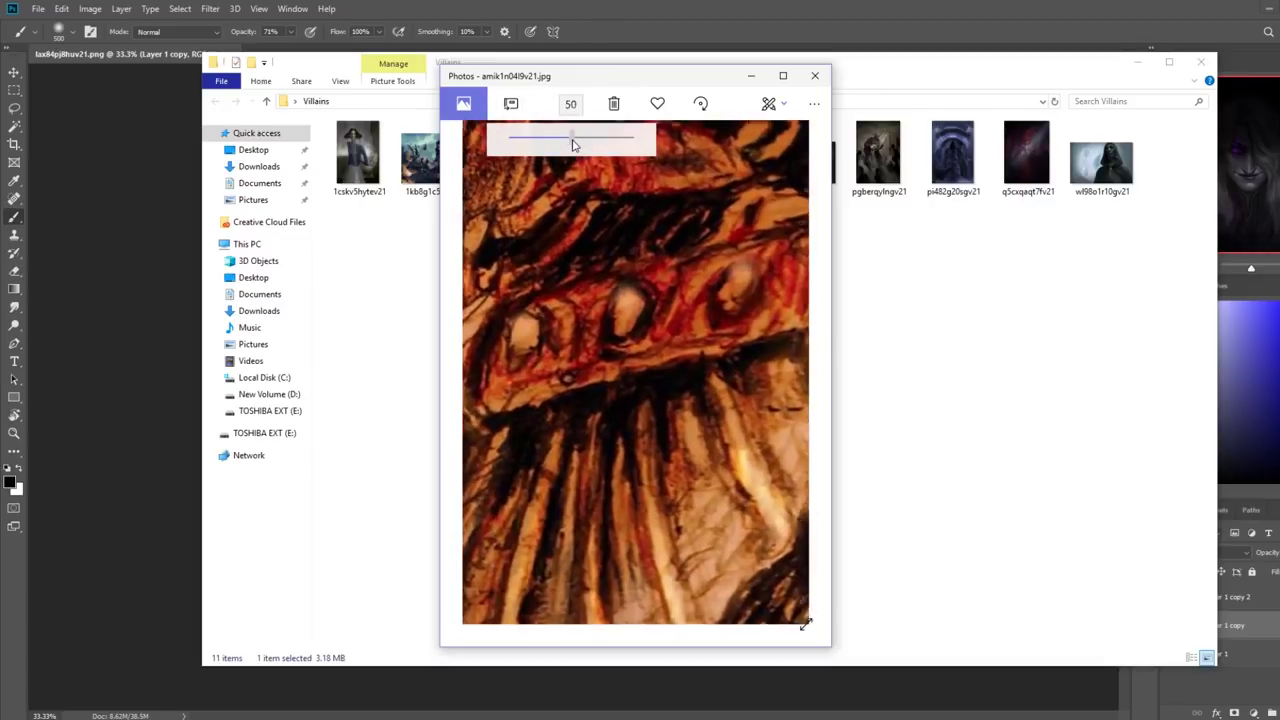
drag(630, 460, 706, 300)
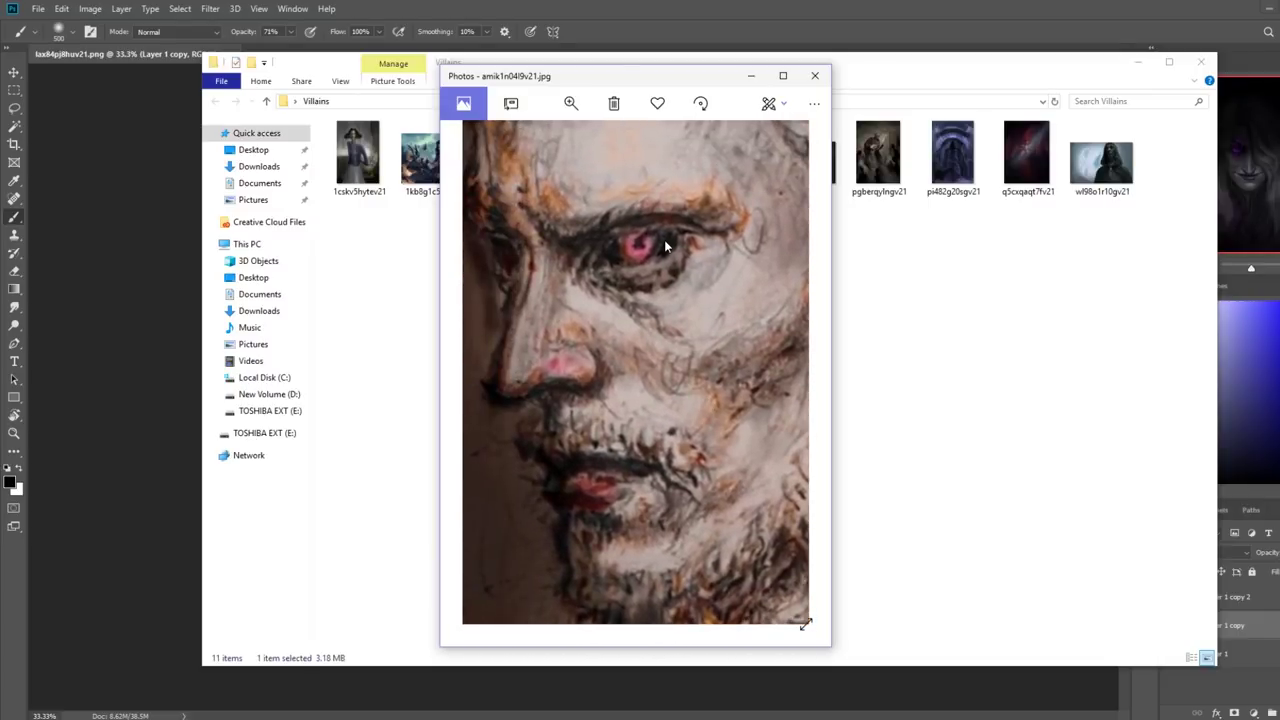
click(572, 104)
drag(572, 139, 530, 141)
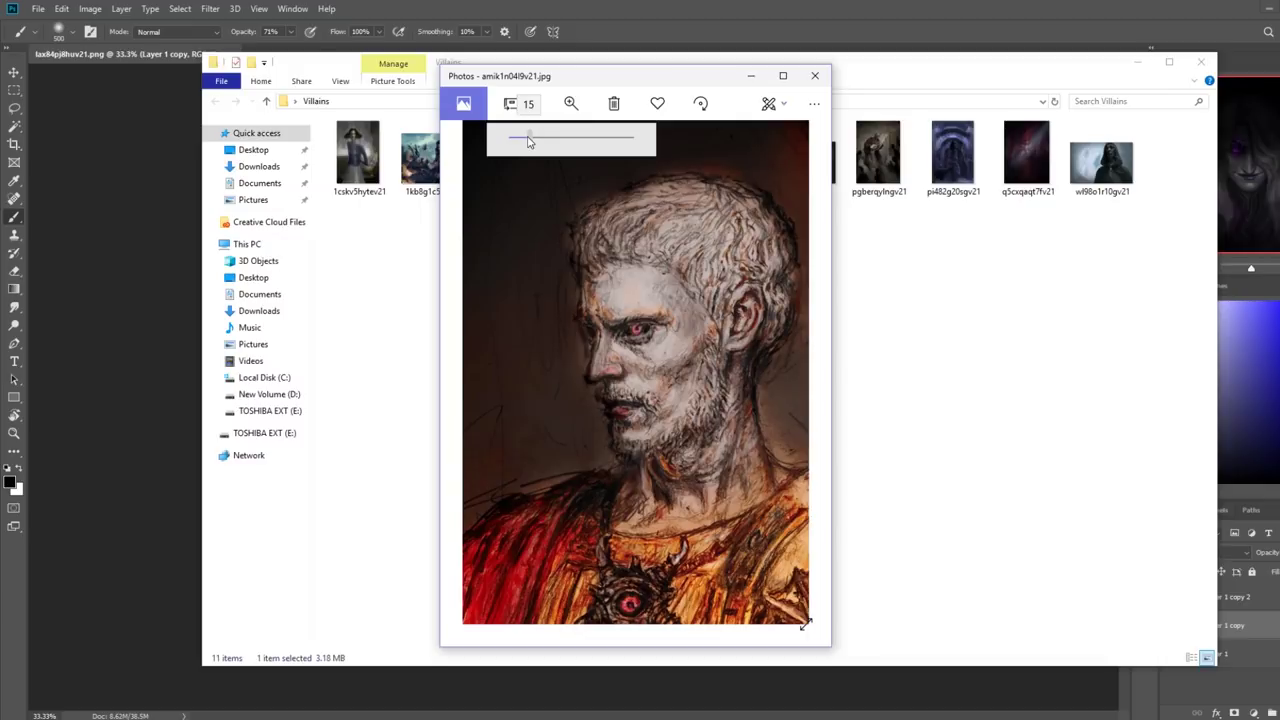
scroll(758, 446, up, 3)
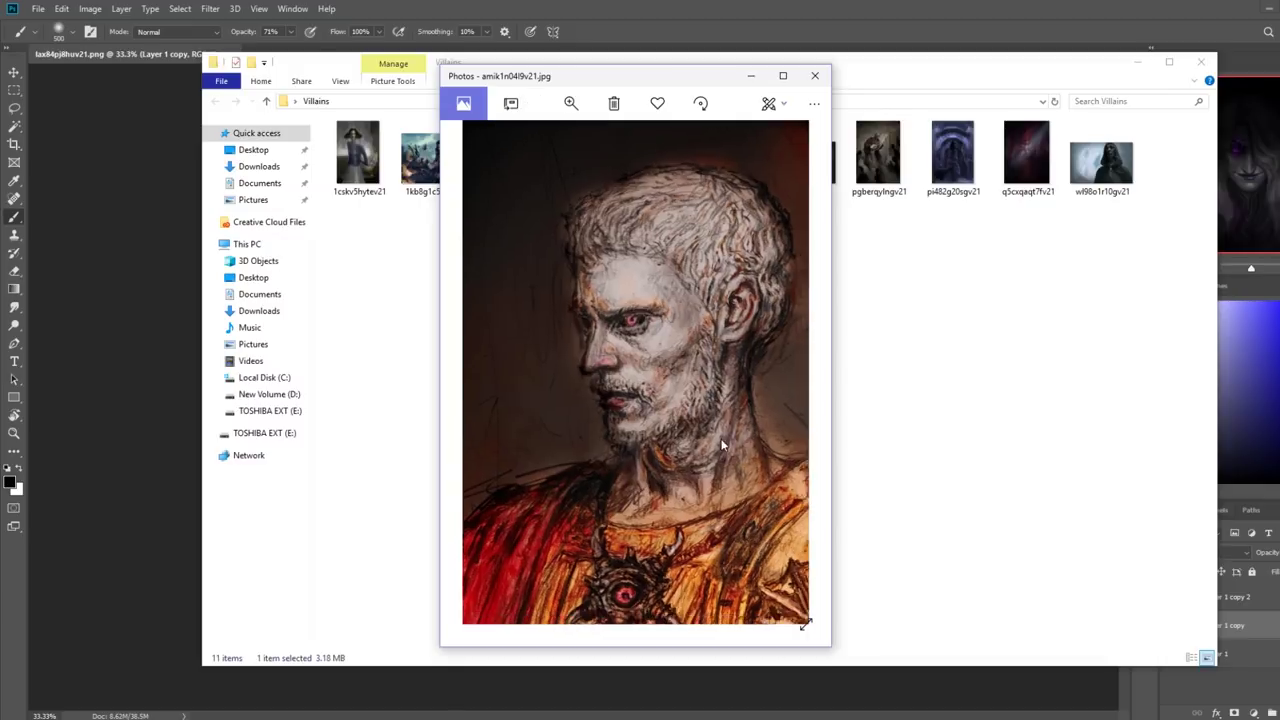
click(567, 102)
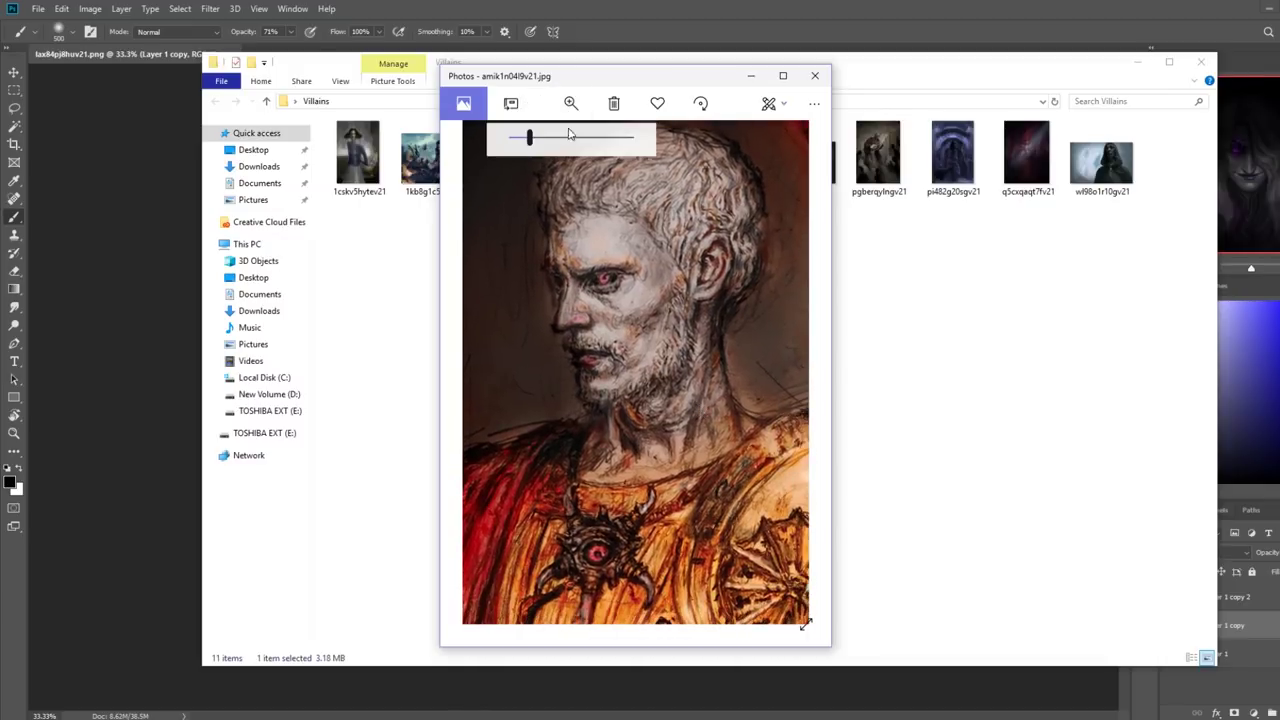
drag(530, 147, 508, 153)
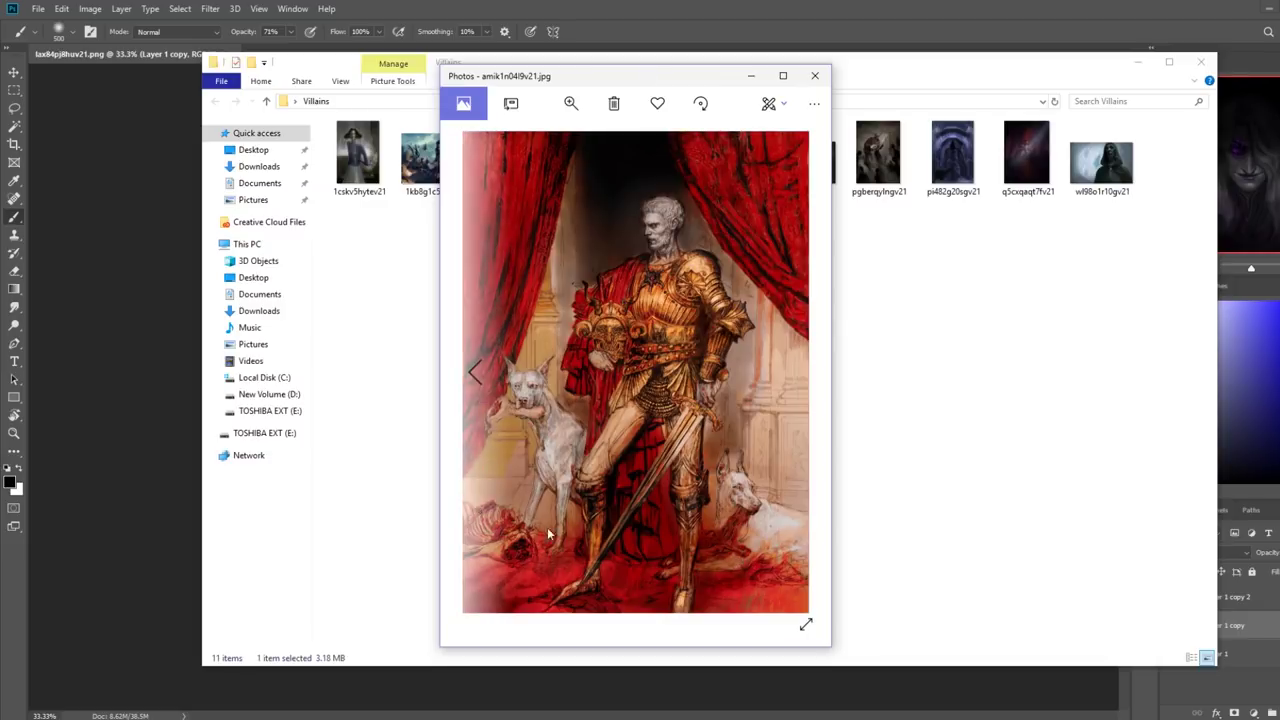
mouse_move(781, 582)
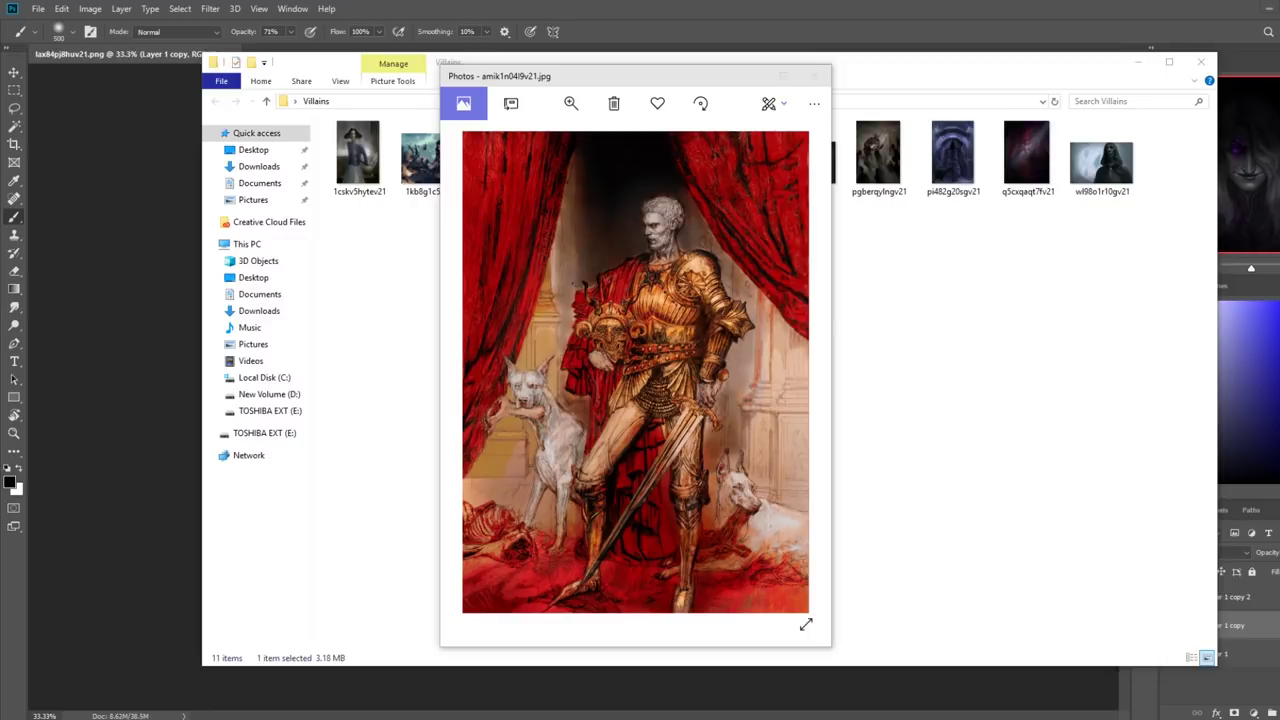
Close the knight painting and view the throne room image pi482g20sgv21, closing it when done
click(816, 76)
click(965, 170)
double_click(965, 170)
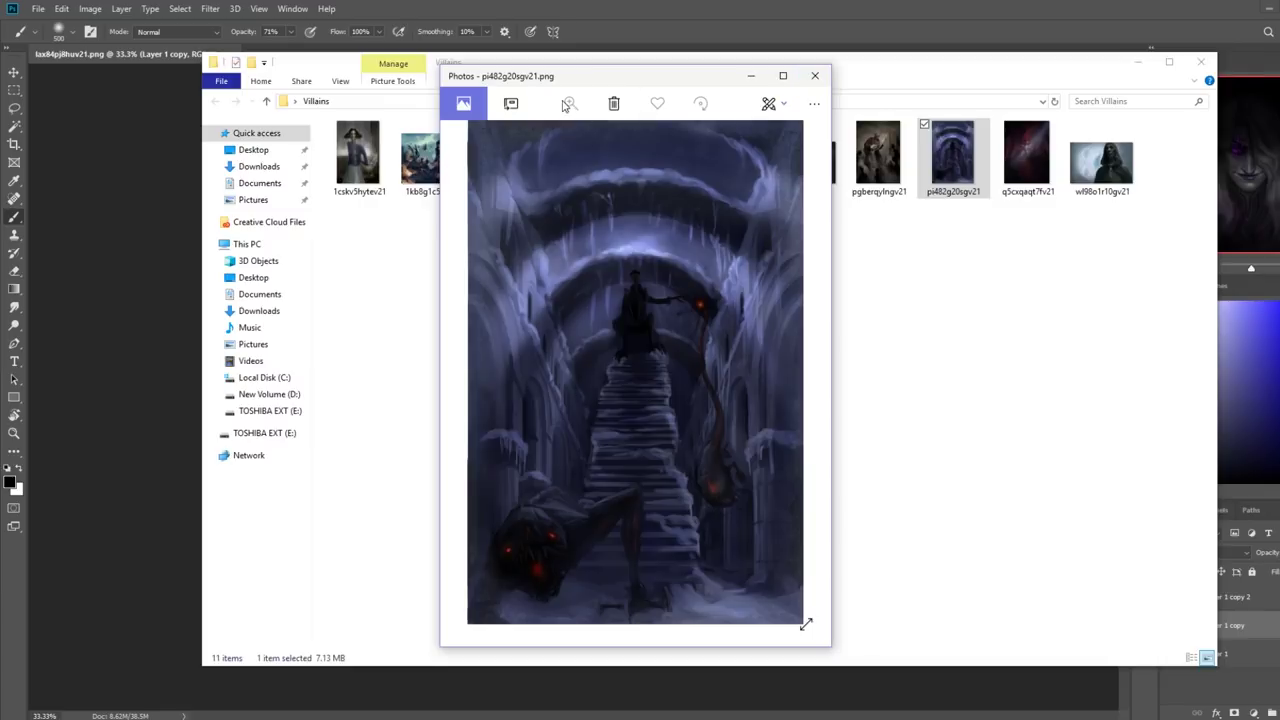
scroll(664, 295, up, 1)
scroll(667, 290, down, 1)
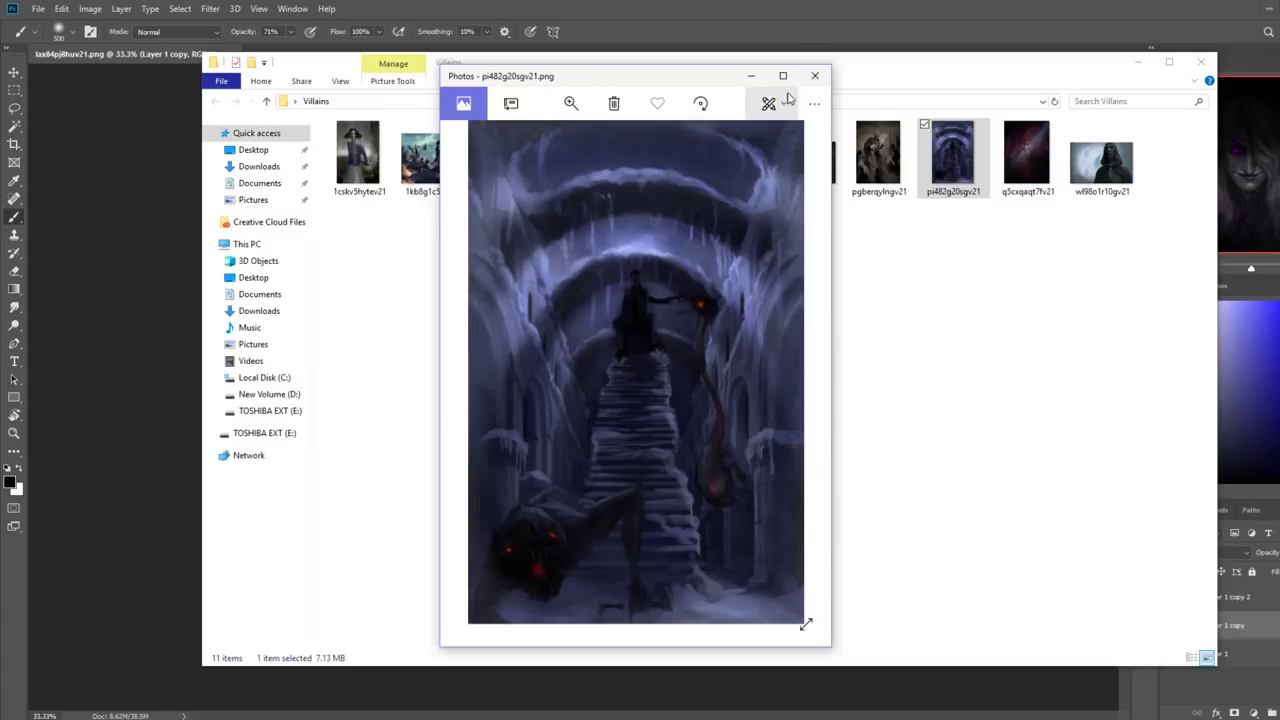
click(815, 75)
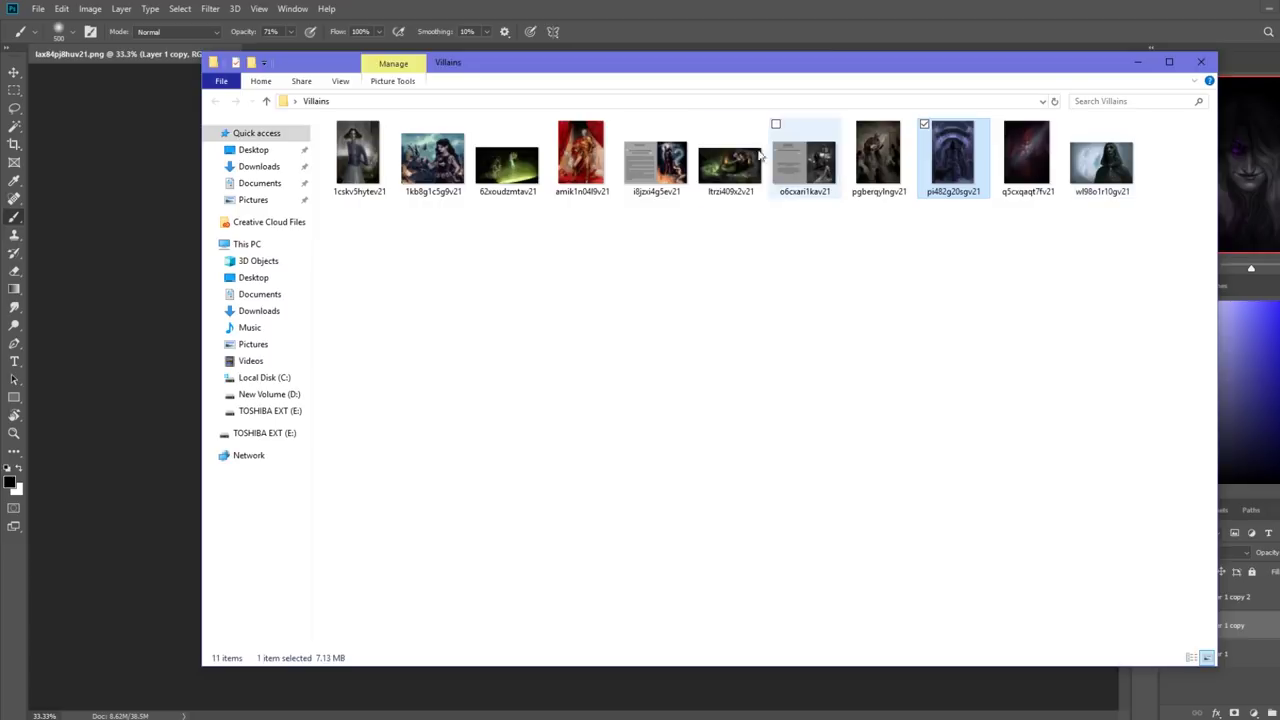
View the Valentina "The Mirror Bride" image o6cxari1kav21 in a maximized window and close it
double_click(805, 168)
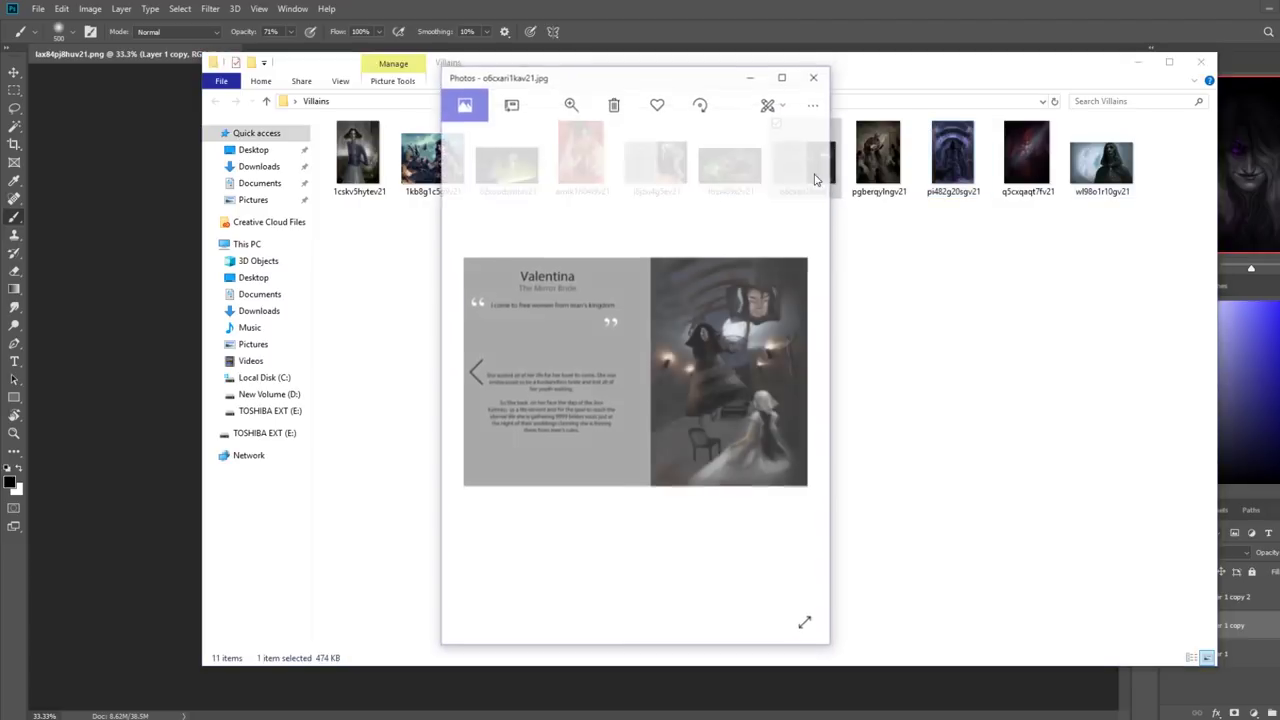
click(784, 78)
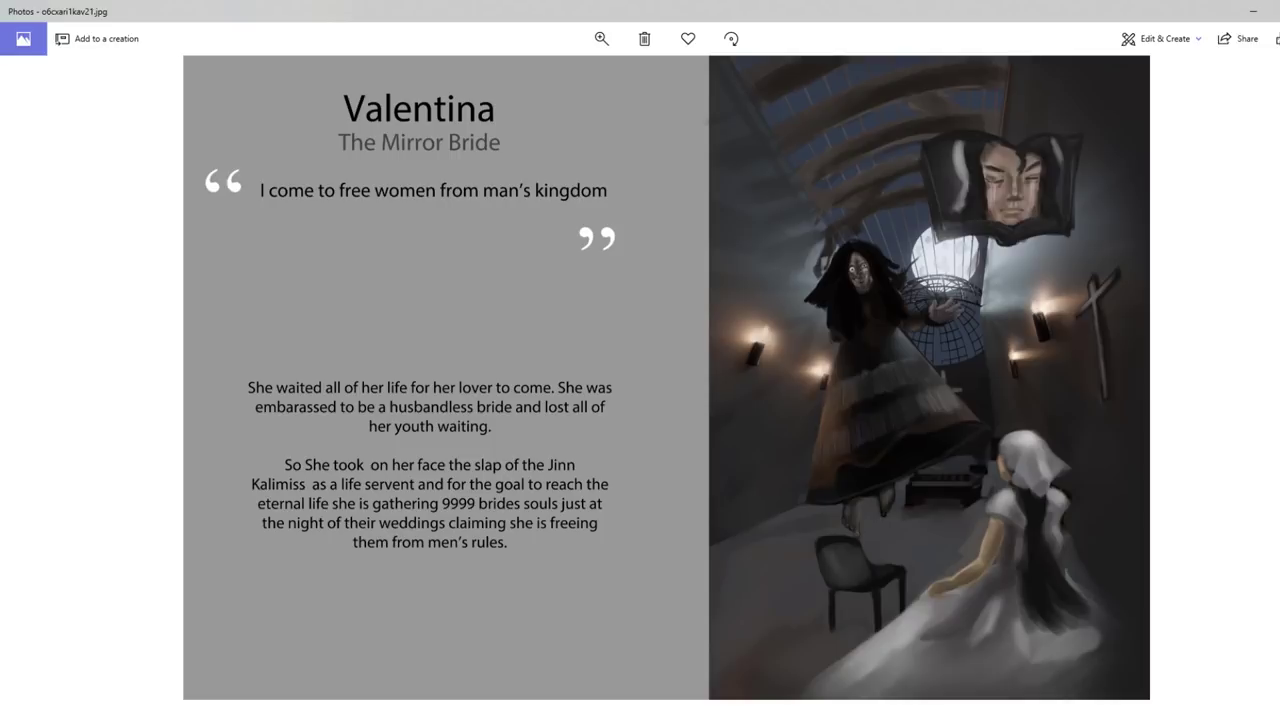
click(1278, 10)
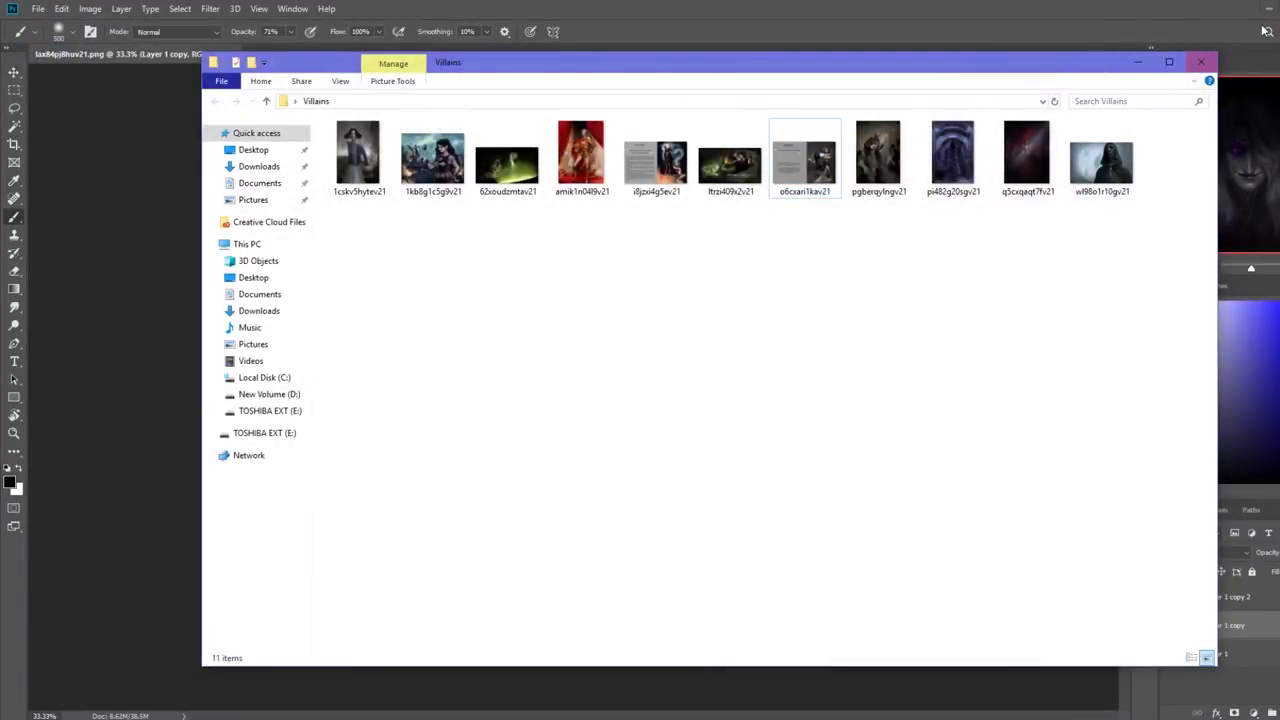
Close the Villains folder and restore the Photoshop window to a smaller size, positioned over the desktop
click(1207, 61)
click(1203, 12)
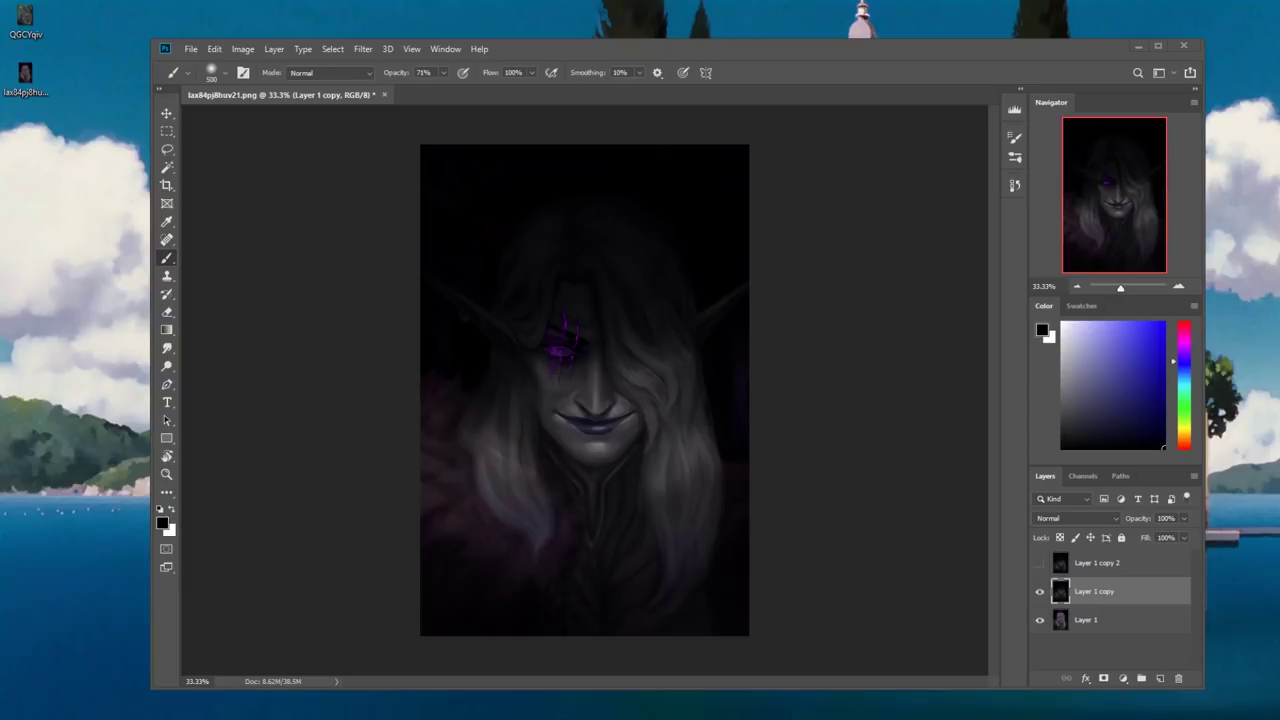
drag(1279, 203, 700, 44)
Show the desktop clock and calendar, and view the Patreon page linked from the Istebrak website in the browser
key(super+alt+d)
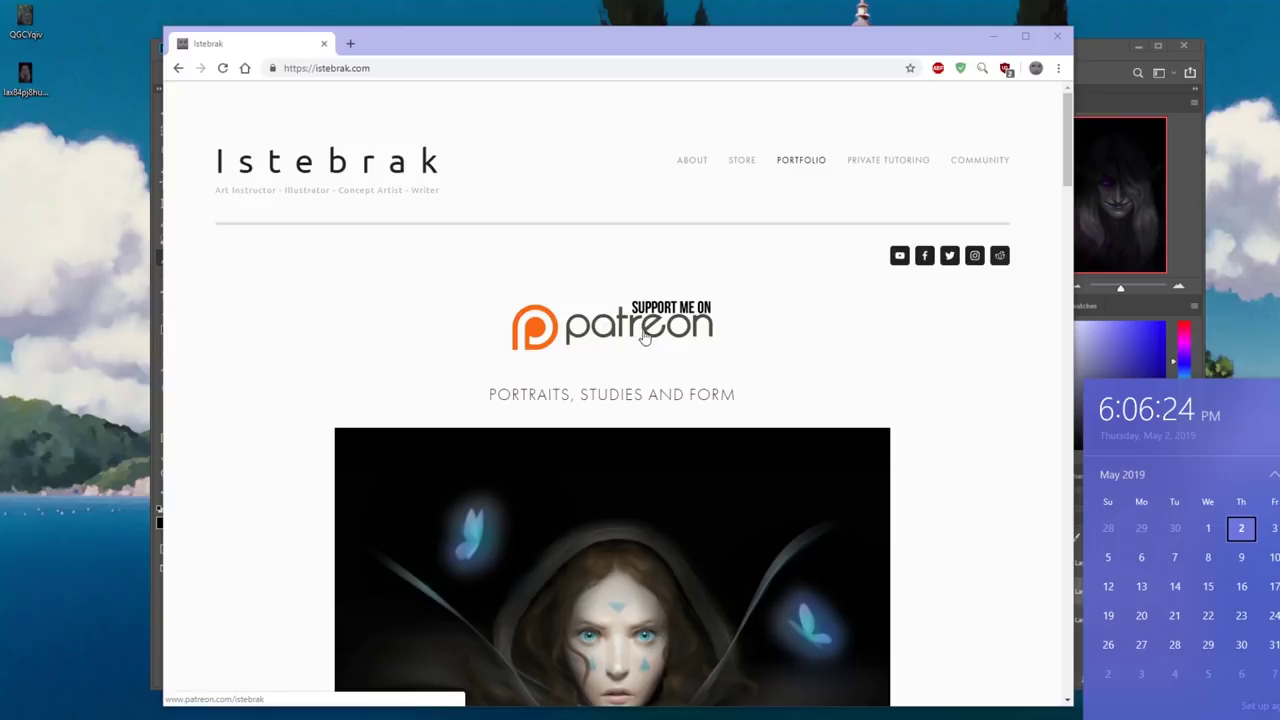
click(702, 342)
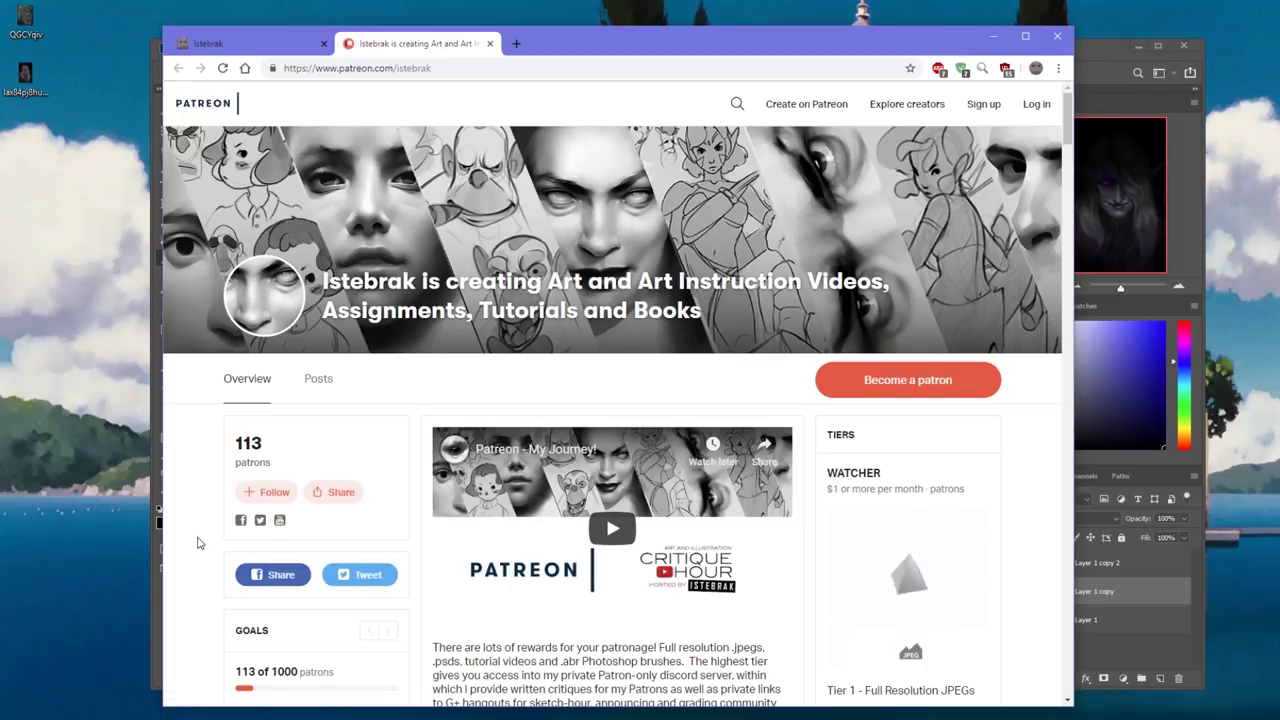
scroll(197, 543, down, 1)
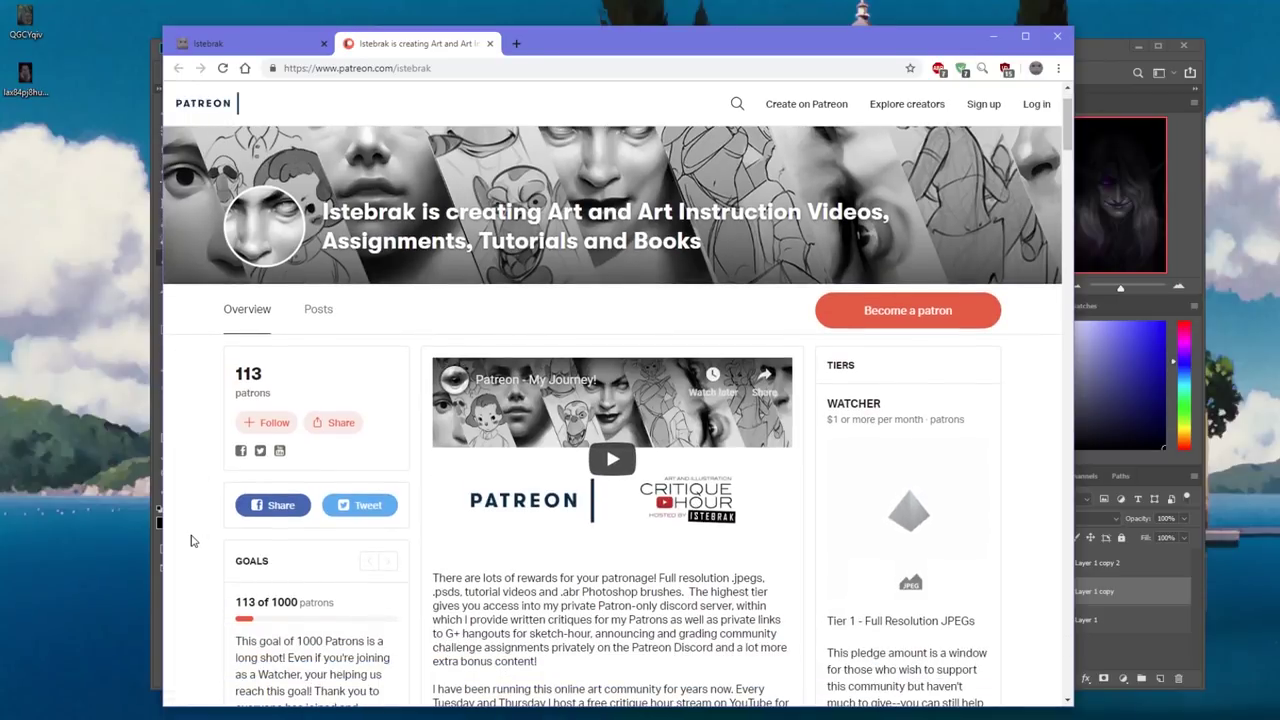
scroll(195, 542, up, 1)
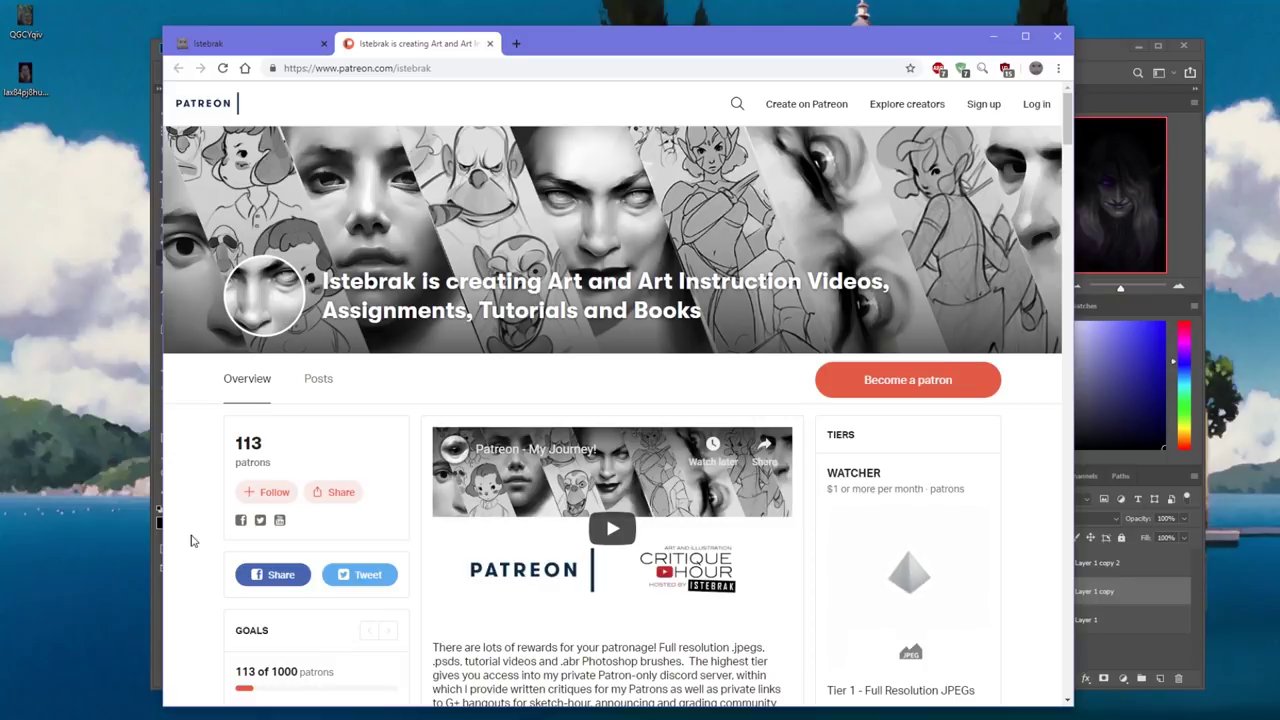